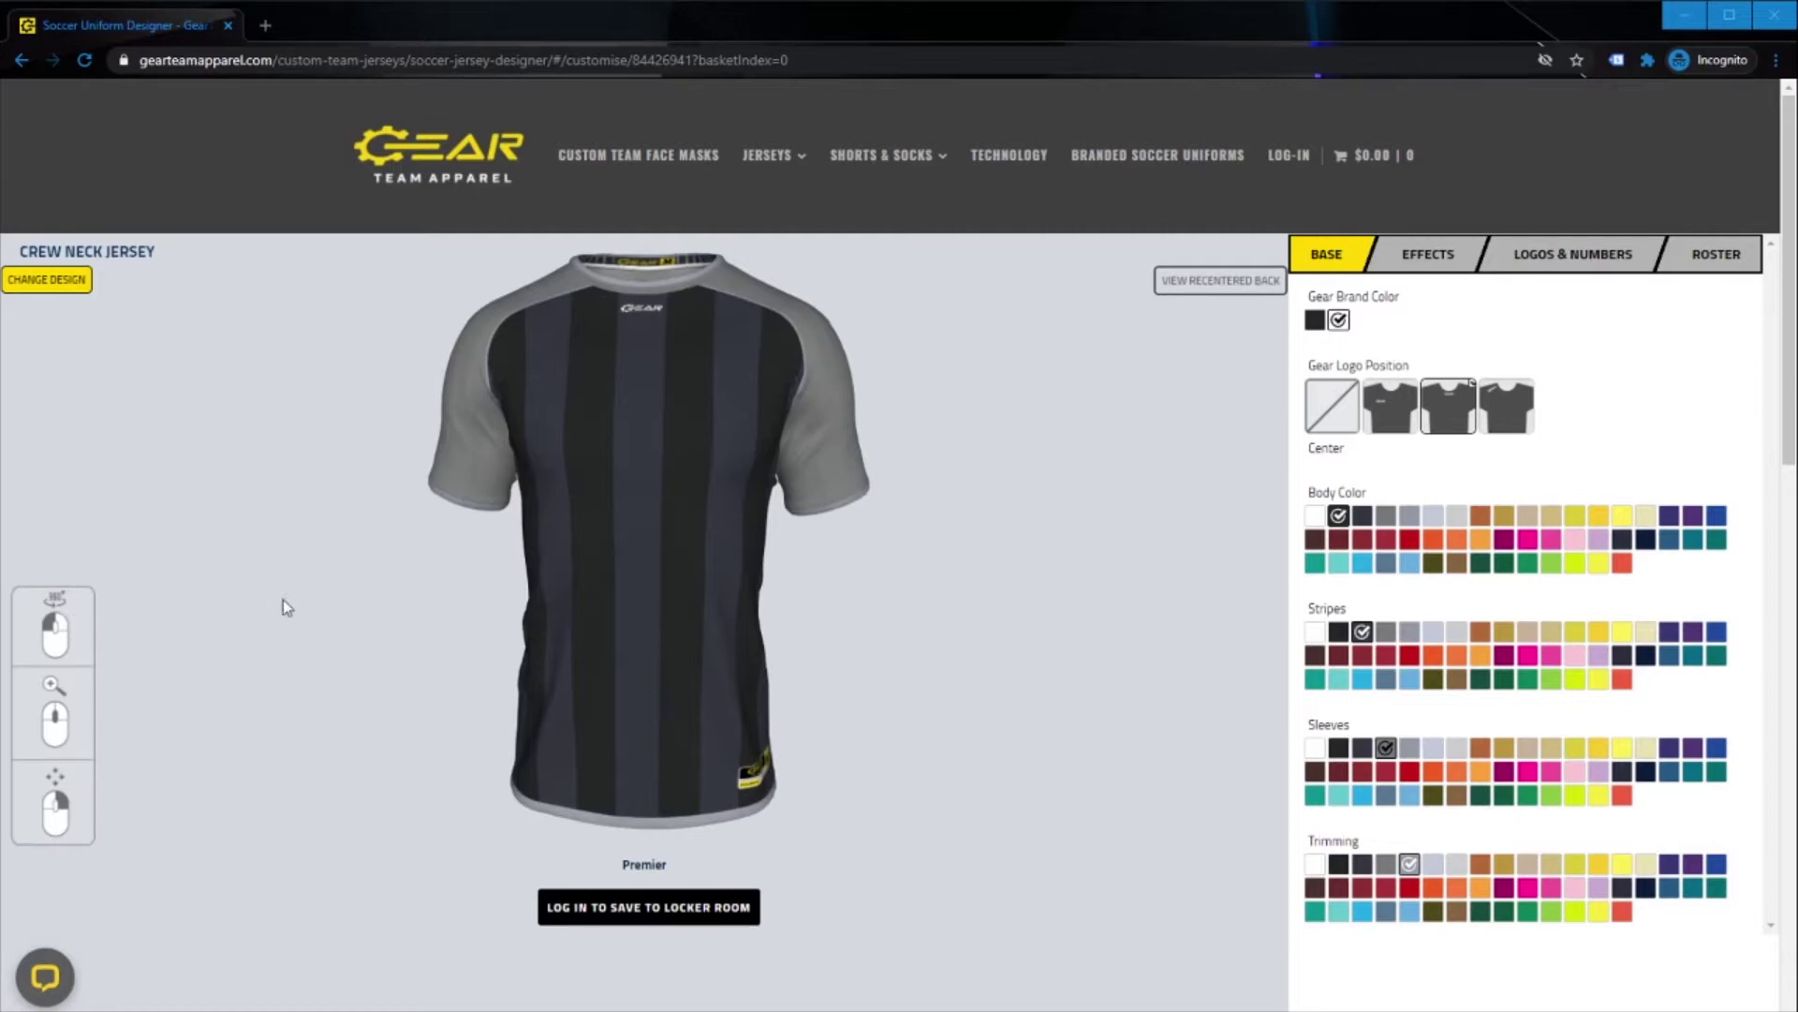
Rotate the crew neck jersey preview to examine its front, sides and back
drag(334, 588, 947, 582)
drag(1092, 587, 562, 610)
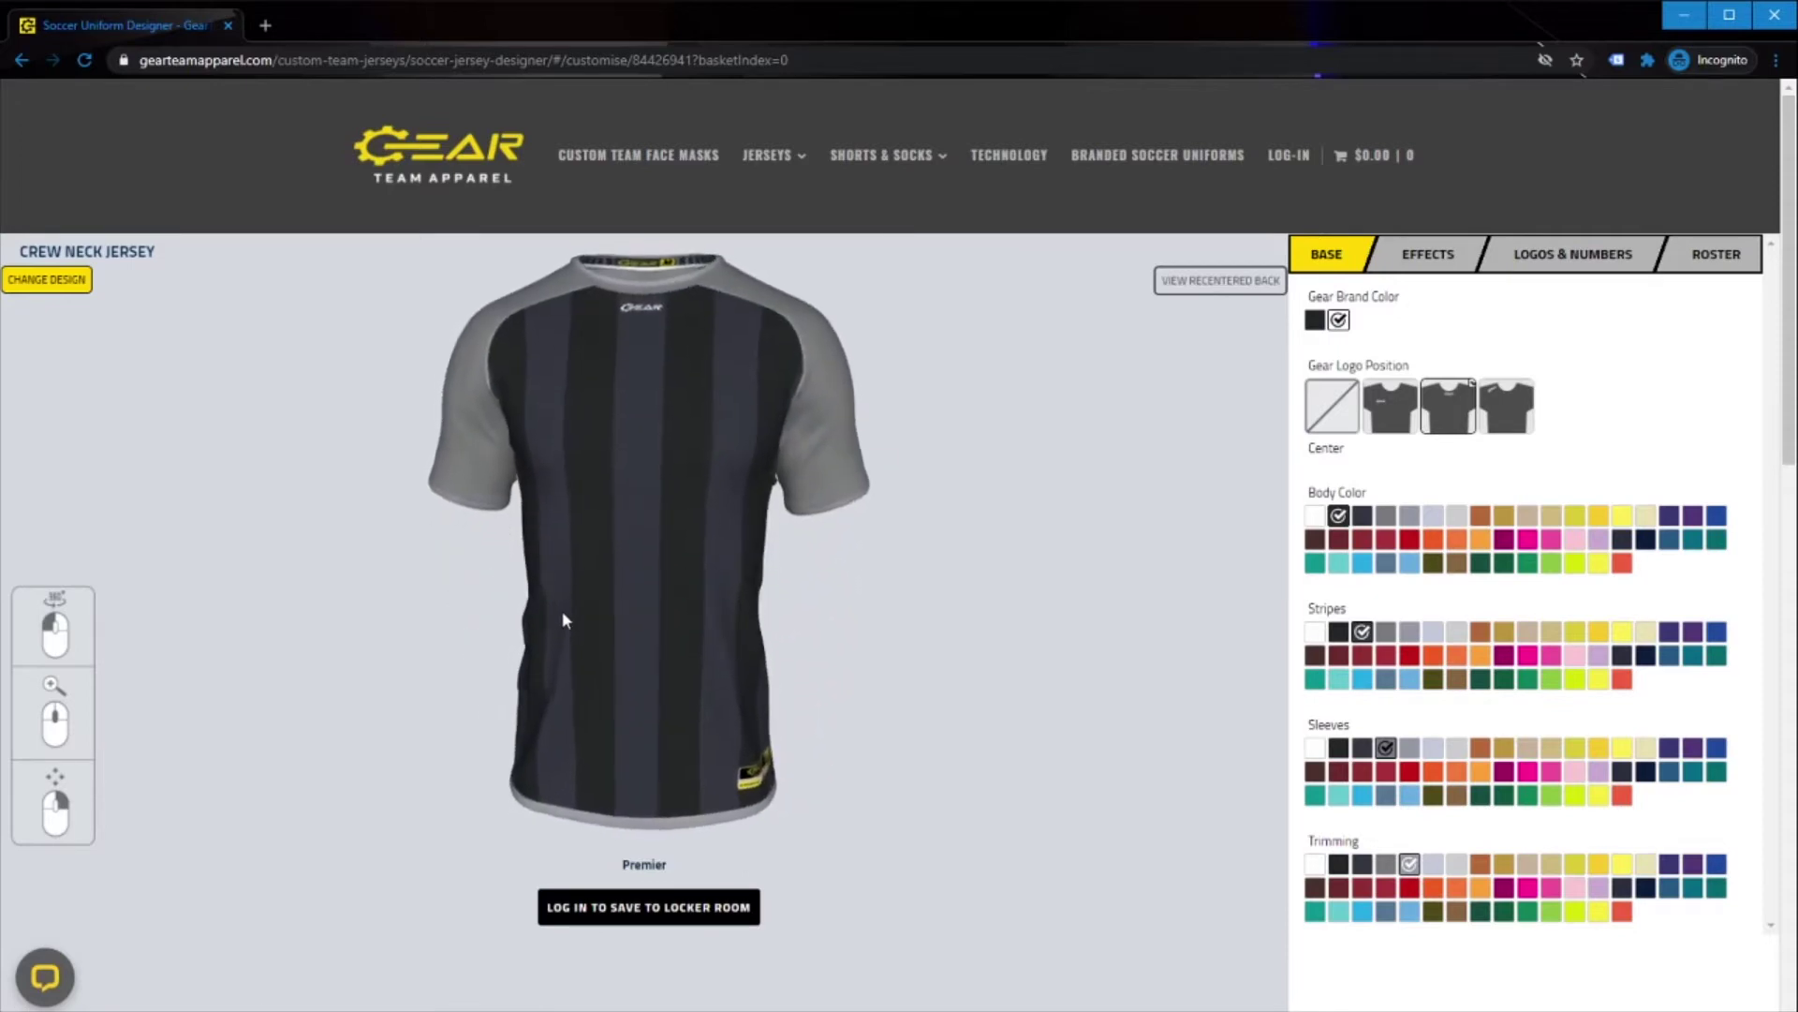
drag(340, 586, 915, 618)
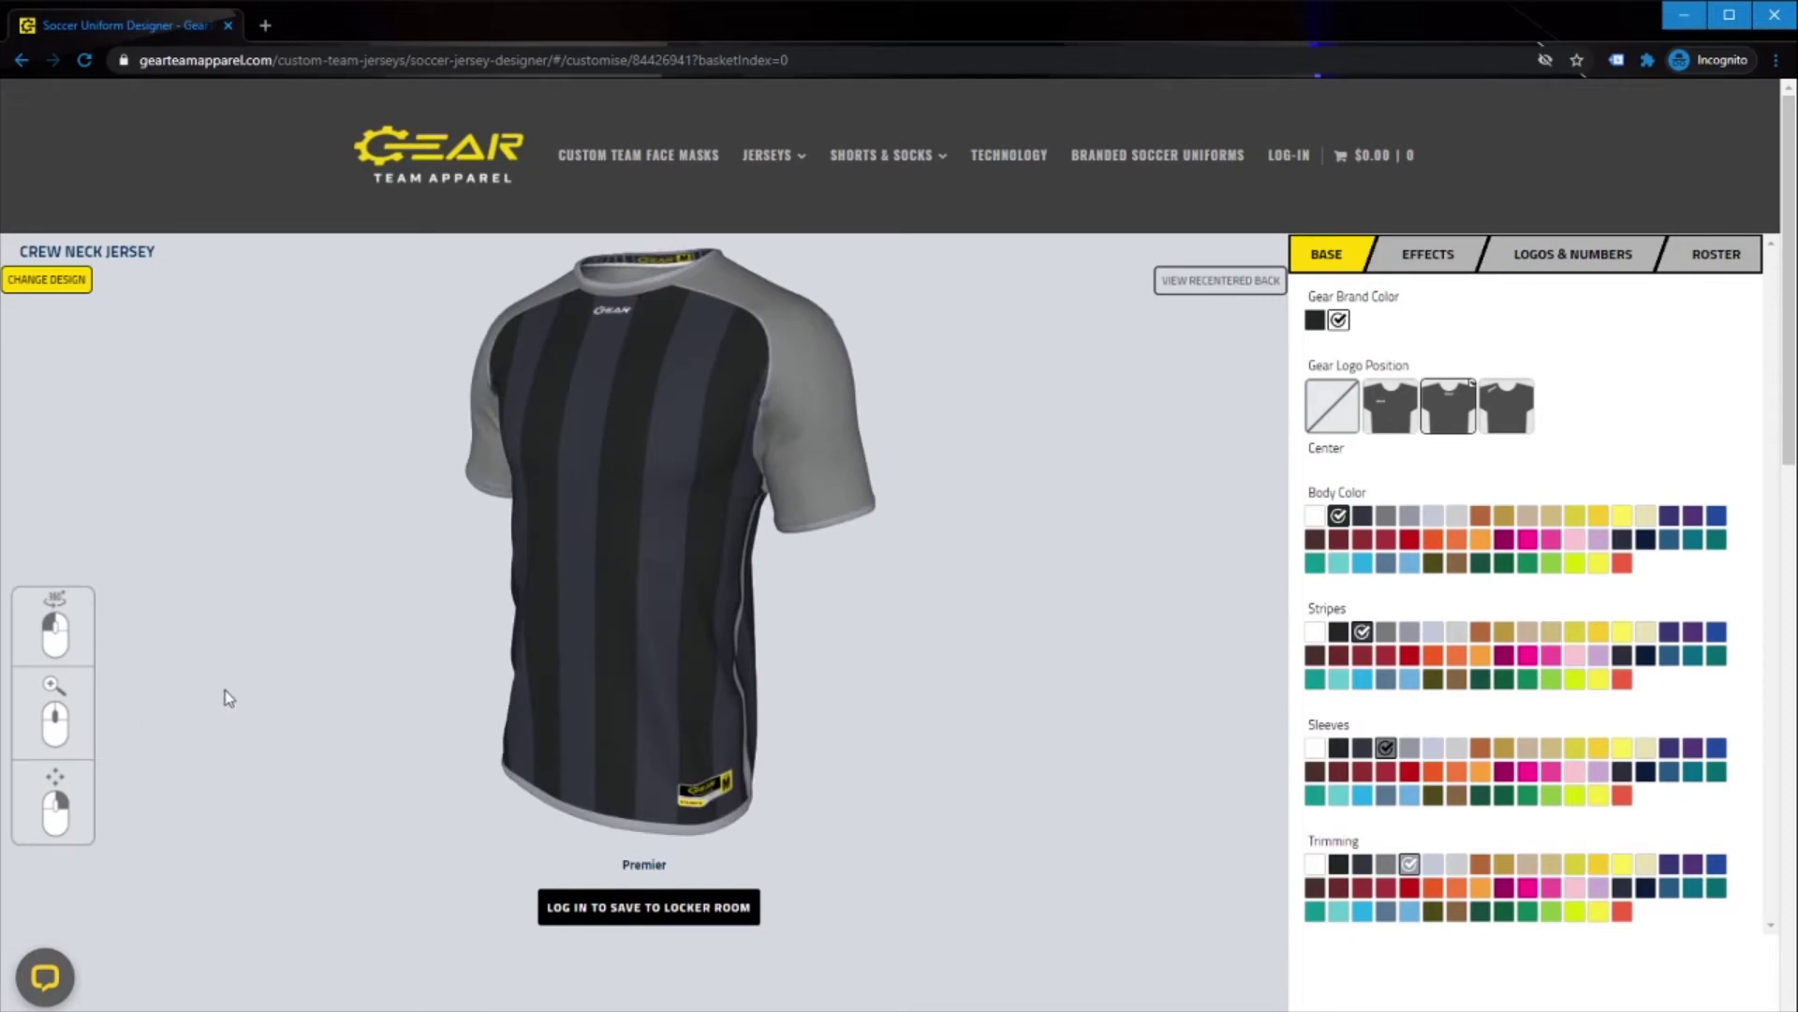
drag(391, 635, 484, 632)
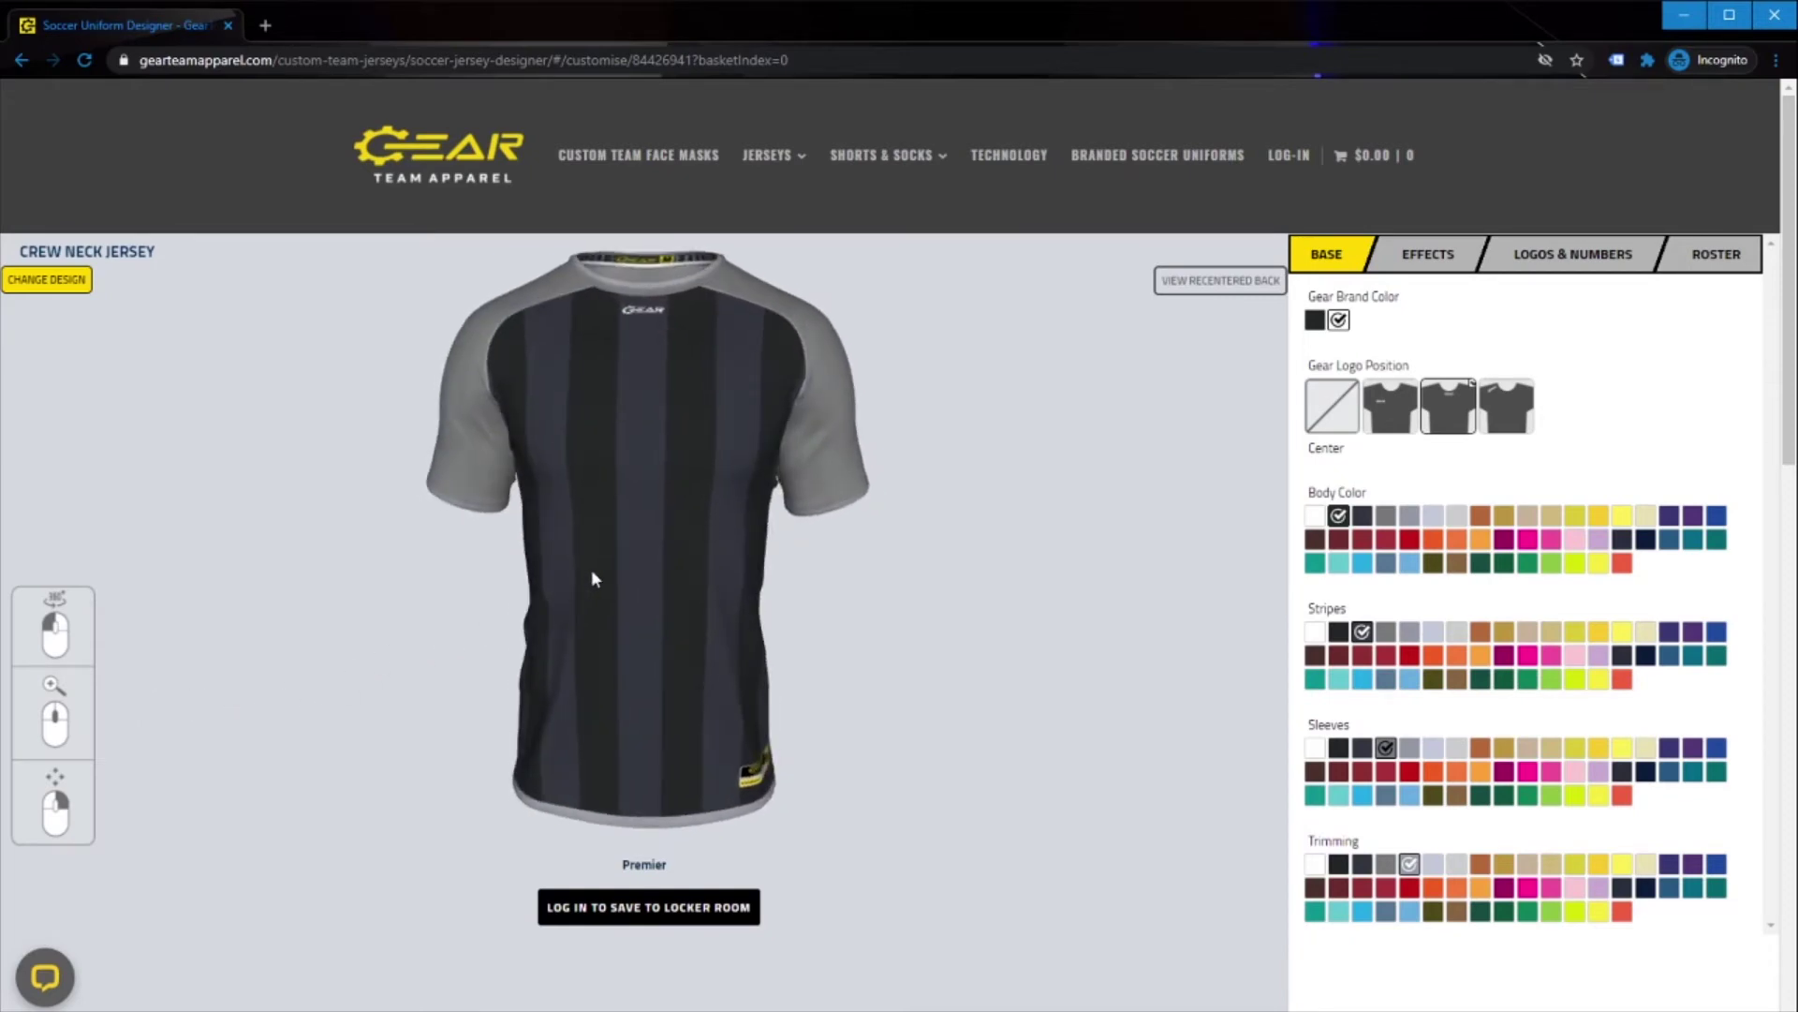
Examine the jersey's chest and sleeve up close, and reset the preview through the recentered back and front views
scroll(637, 549, down, 5)
scroll(712, 576, up, 6)
drag(665, 556, 643, 550)
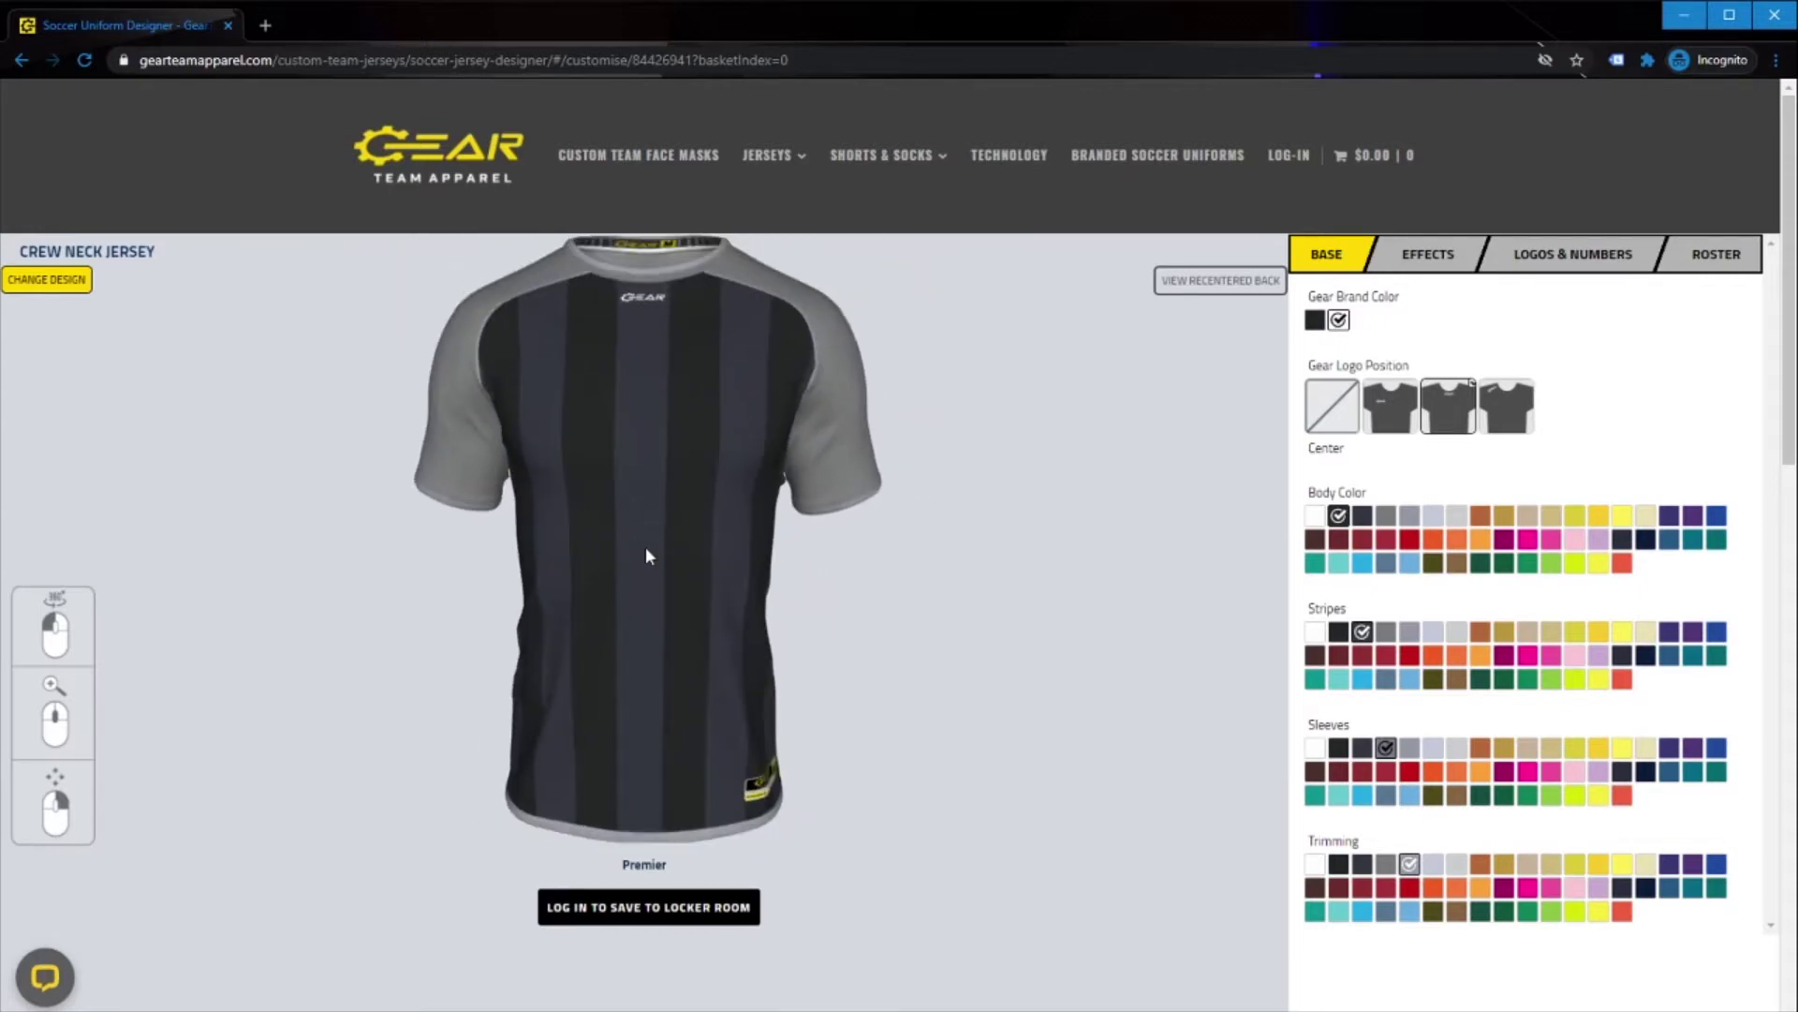
scroll(647, 552, down, 2)
scroll(646, 545, up, 5)
drag(747, 537, 646, 604)
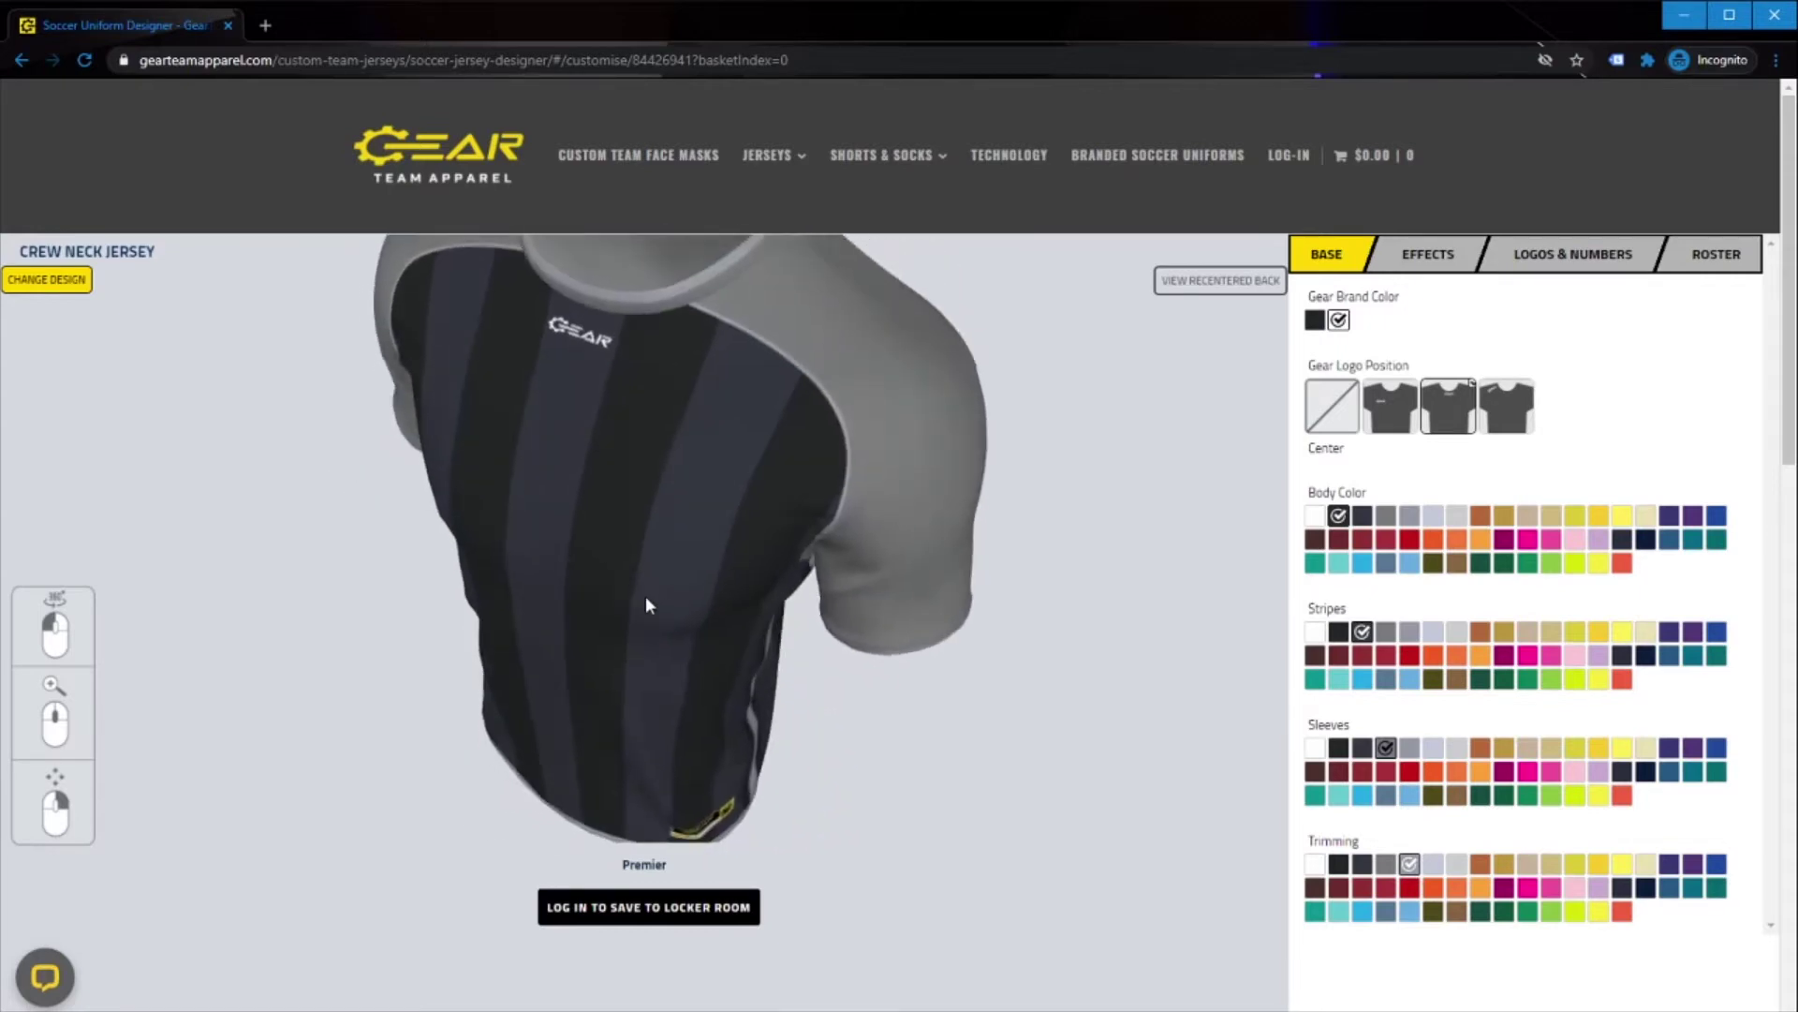
scroll(667, 549, up, 3)
scroll(677, 542, down, 3)
scroll(684, 542, up, 3)
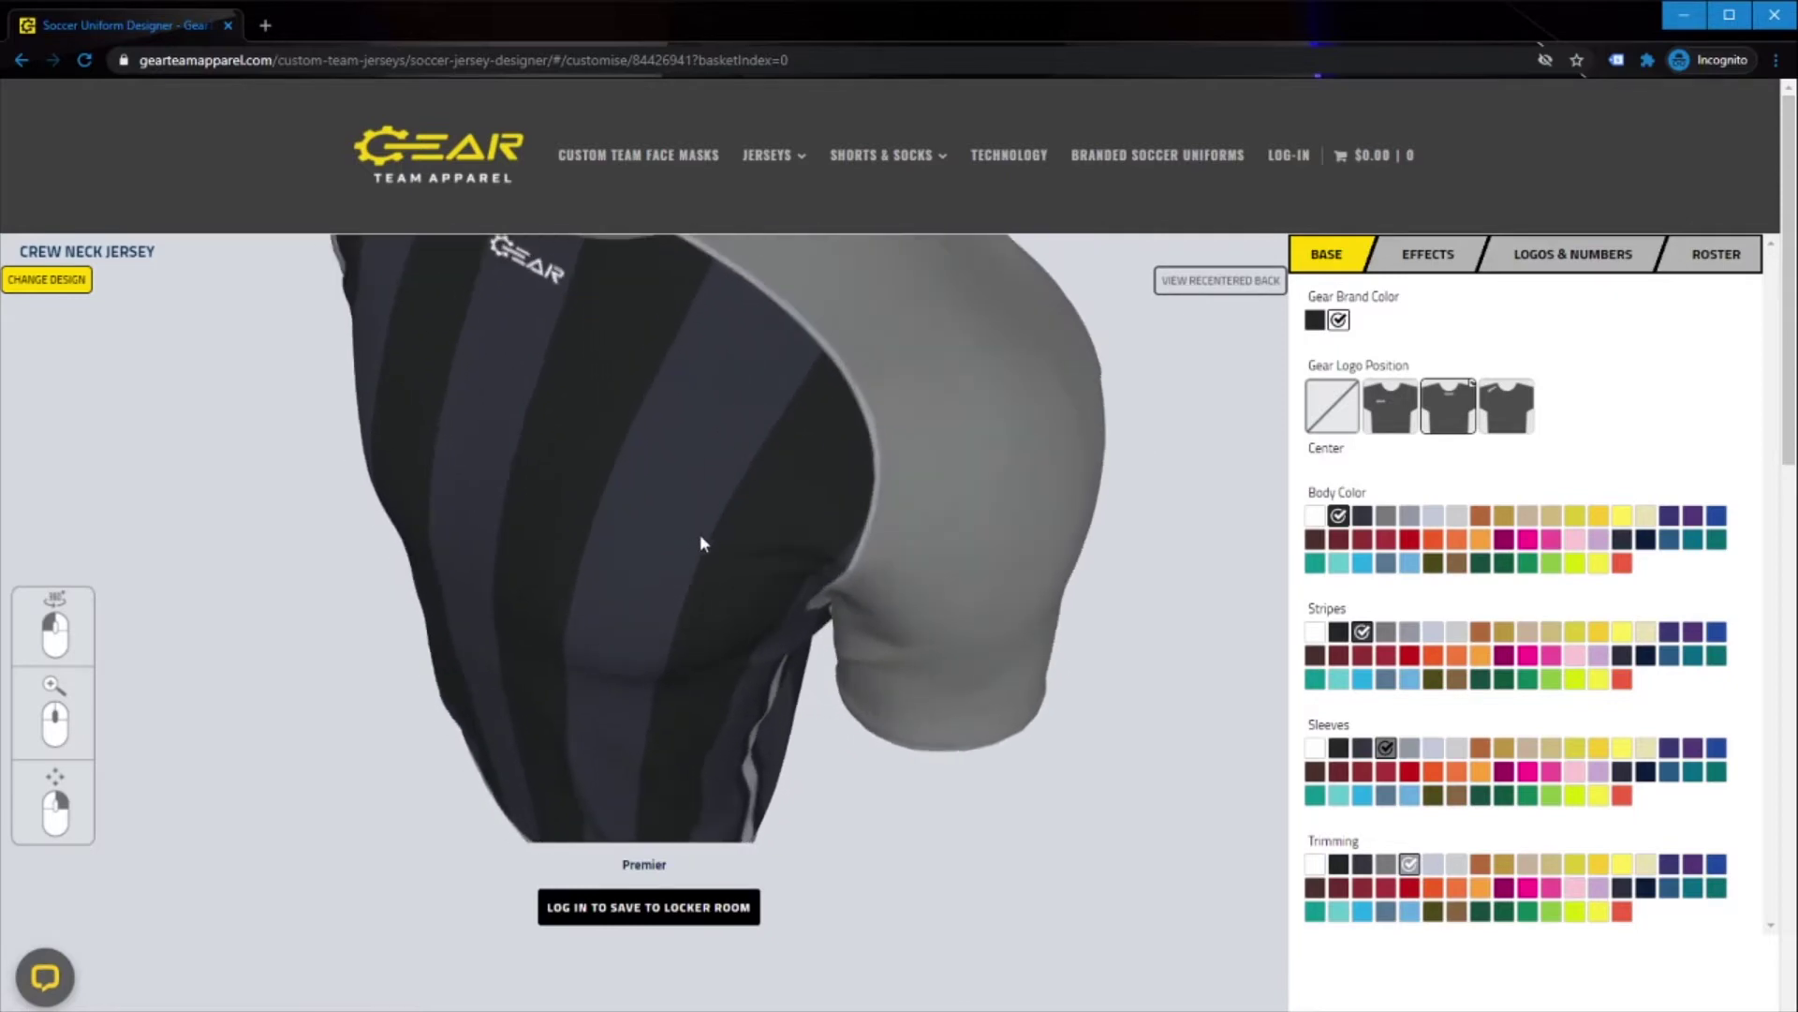
scroll(740, 515, down, 1)
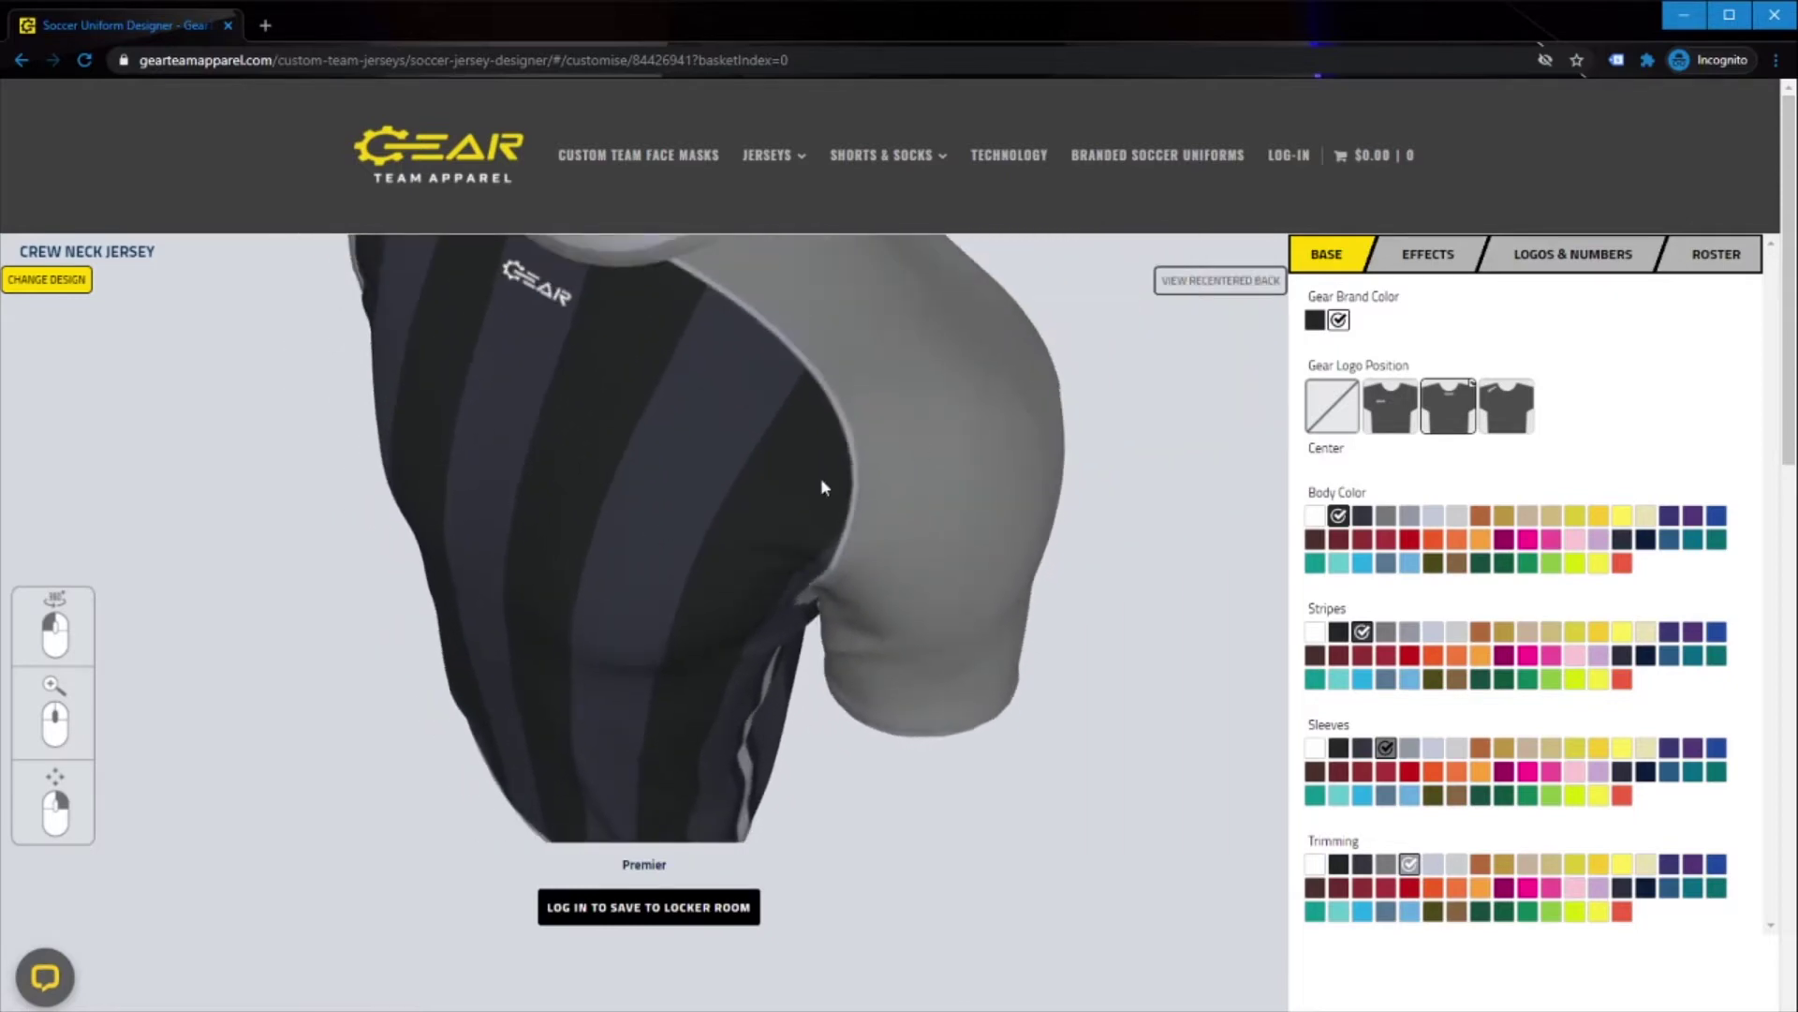
click(1186, 285)
click(1186, 287)
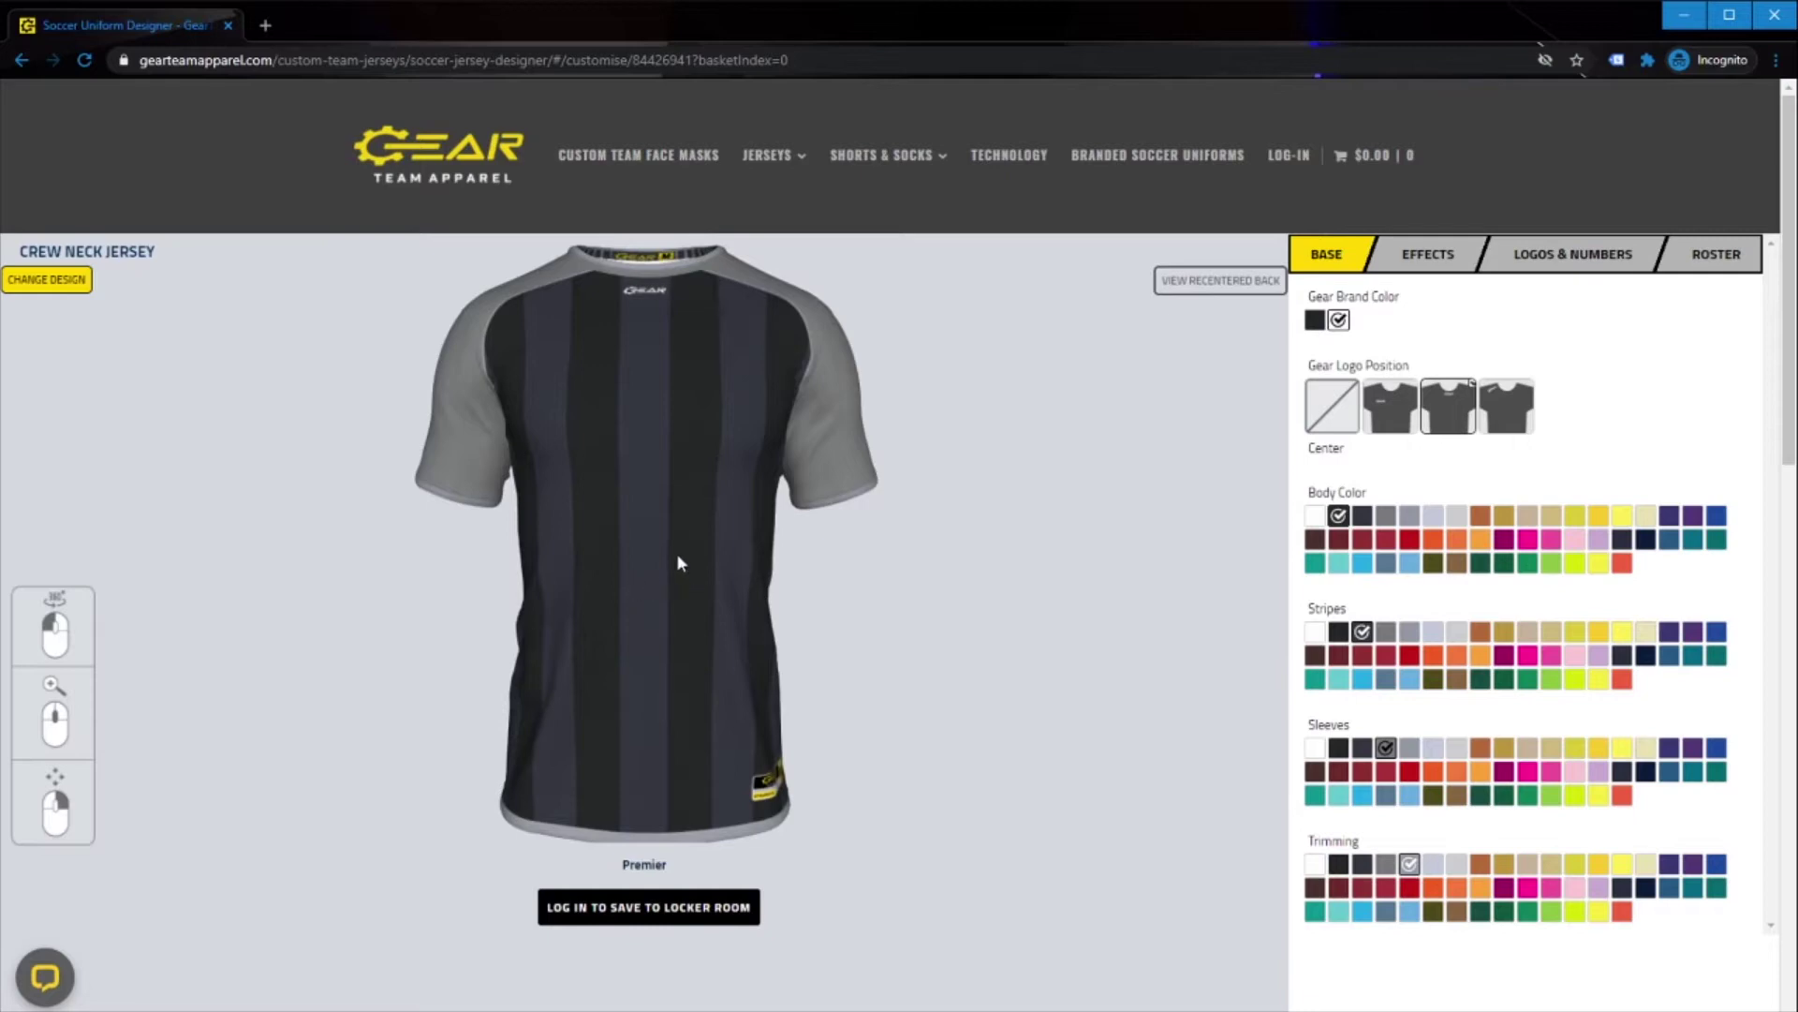
Move and enlarge the jersey off-center in the preview, and restore it using the recentered back and front views
drag(627, 559, 440, 511)
scroll(441, 510, up, 3)
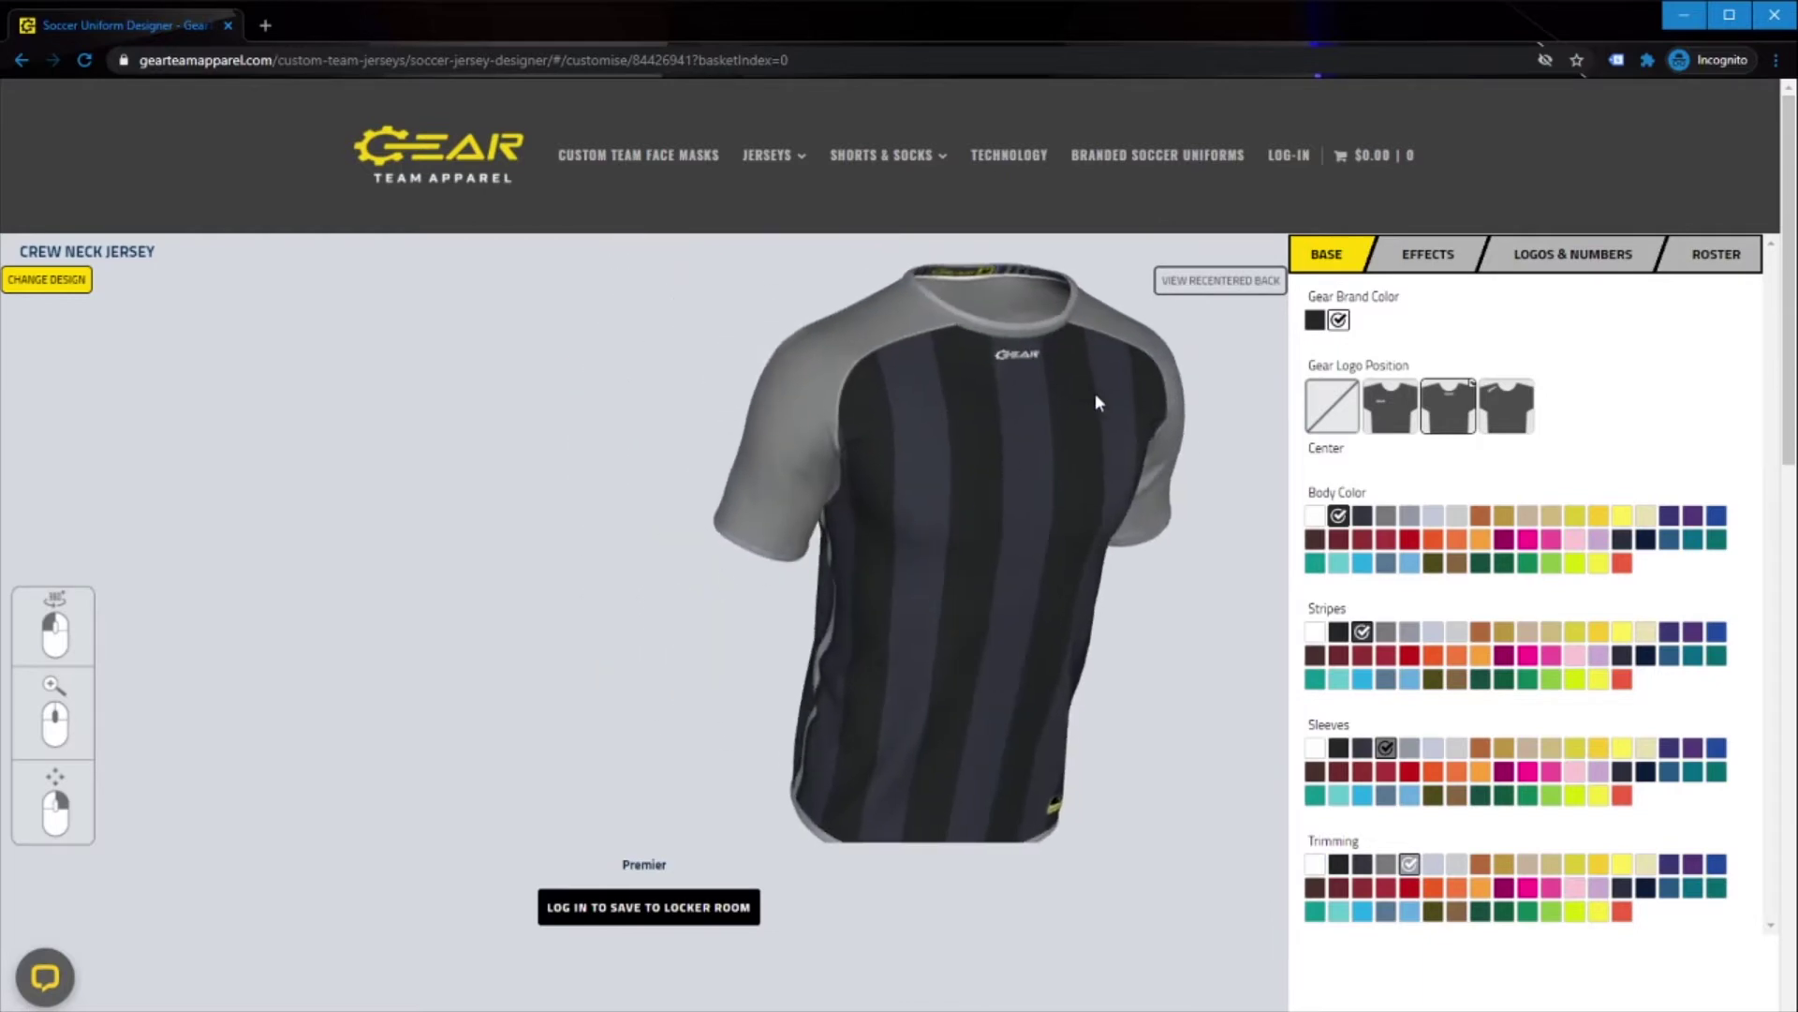
scroll(868, 642, up, 3)
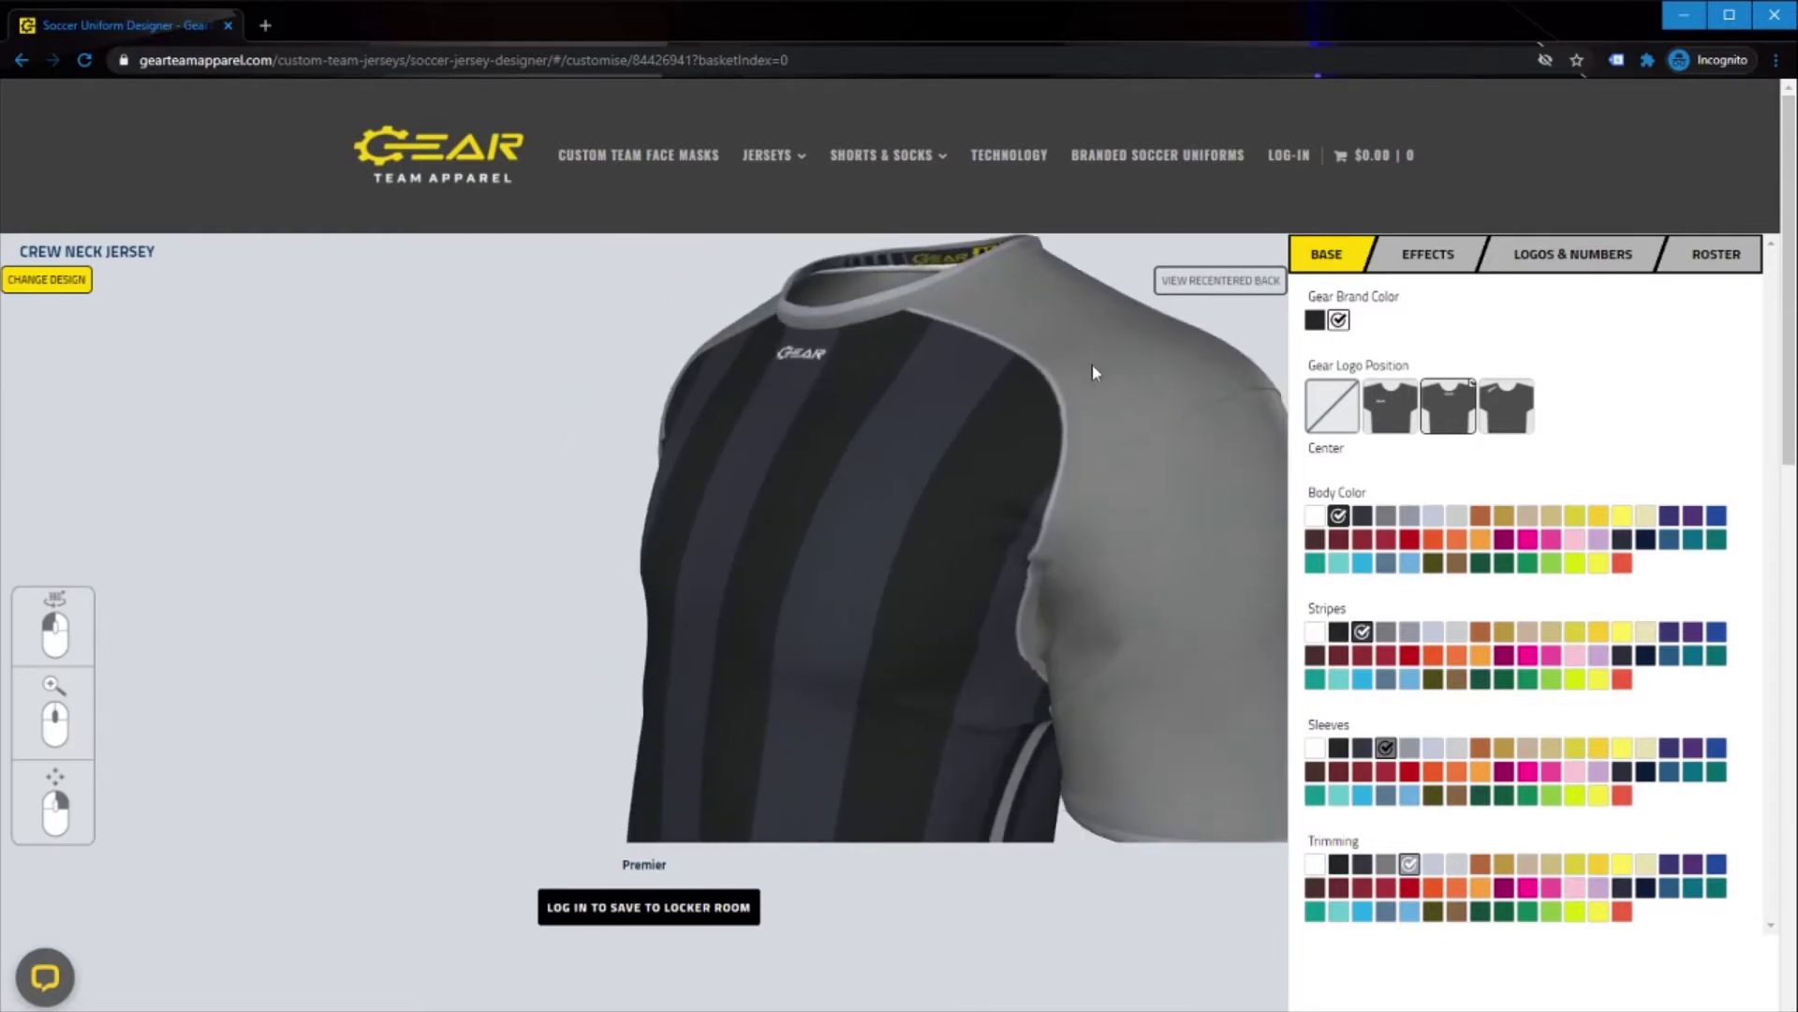
click(1187, 285)
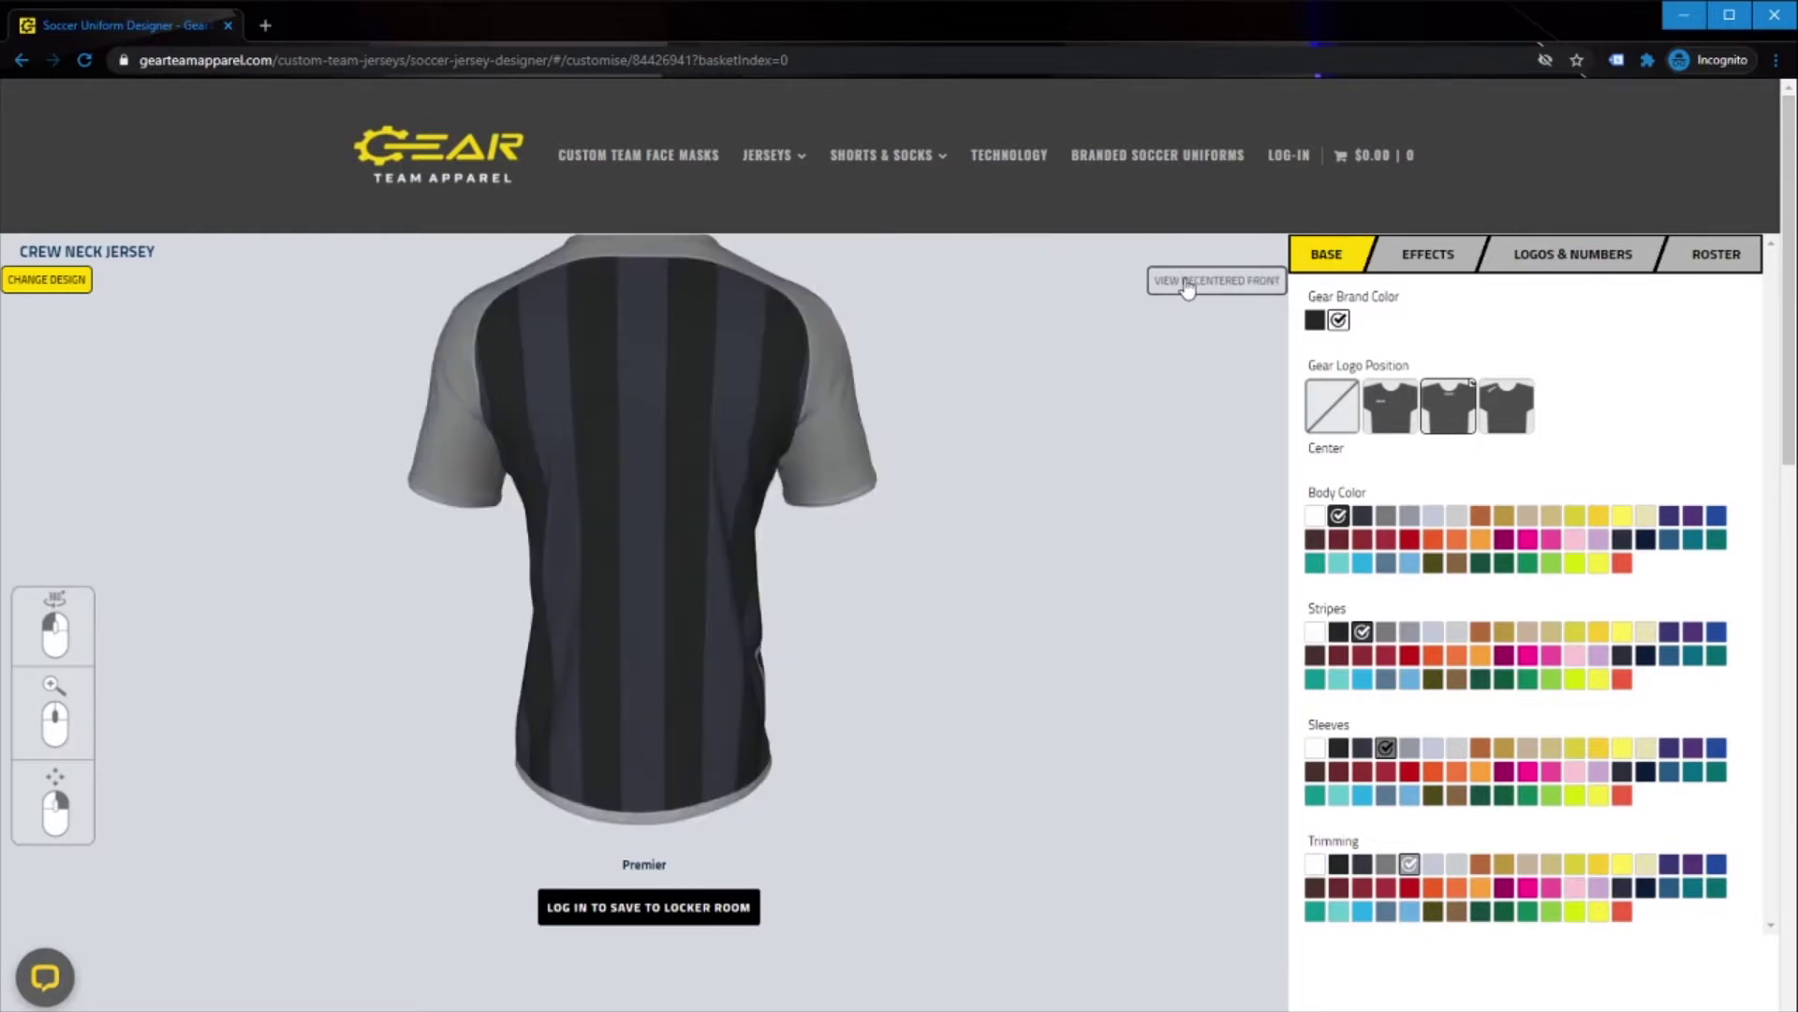
click(1188, 284)
drag(651, 589, 661, 582)
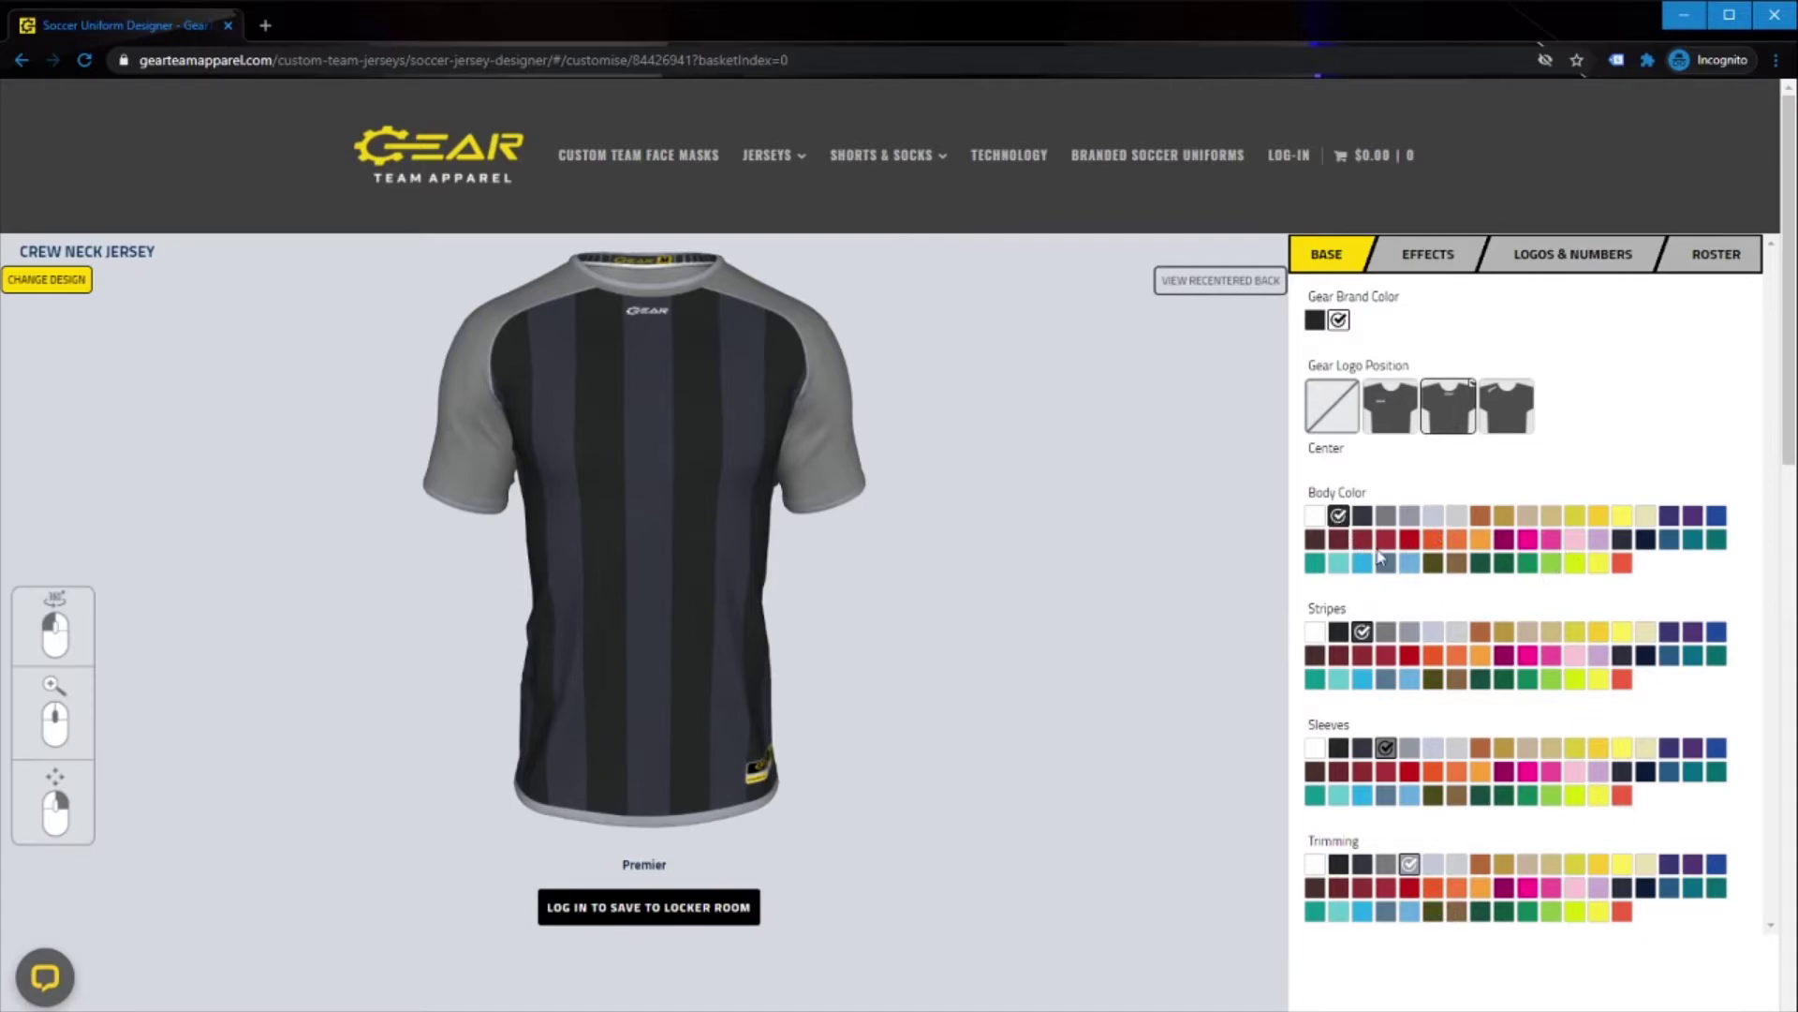
Color the jersey body red, the stripes and sleeves black, and the trimming yellow
click(1413, 544)
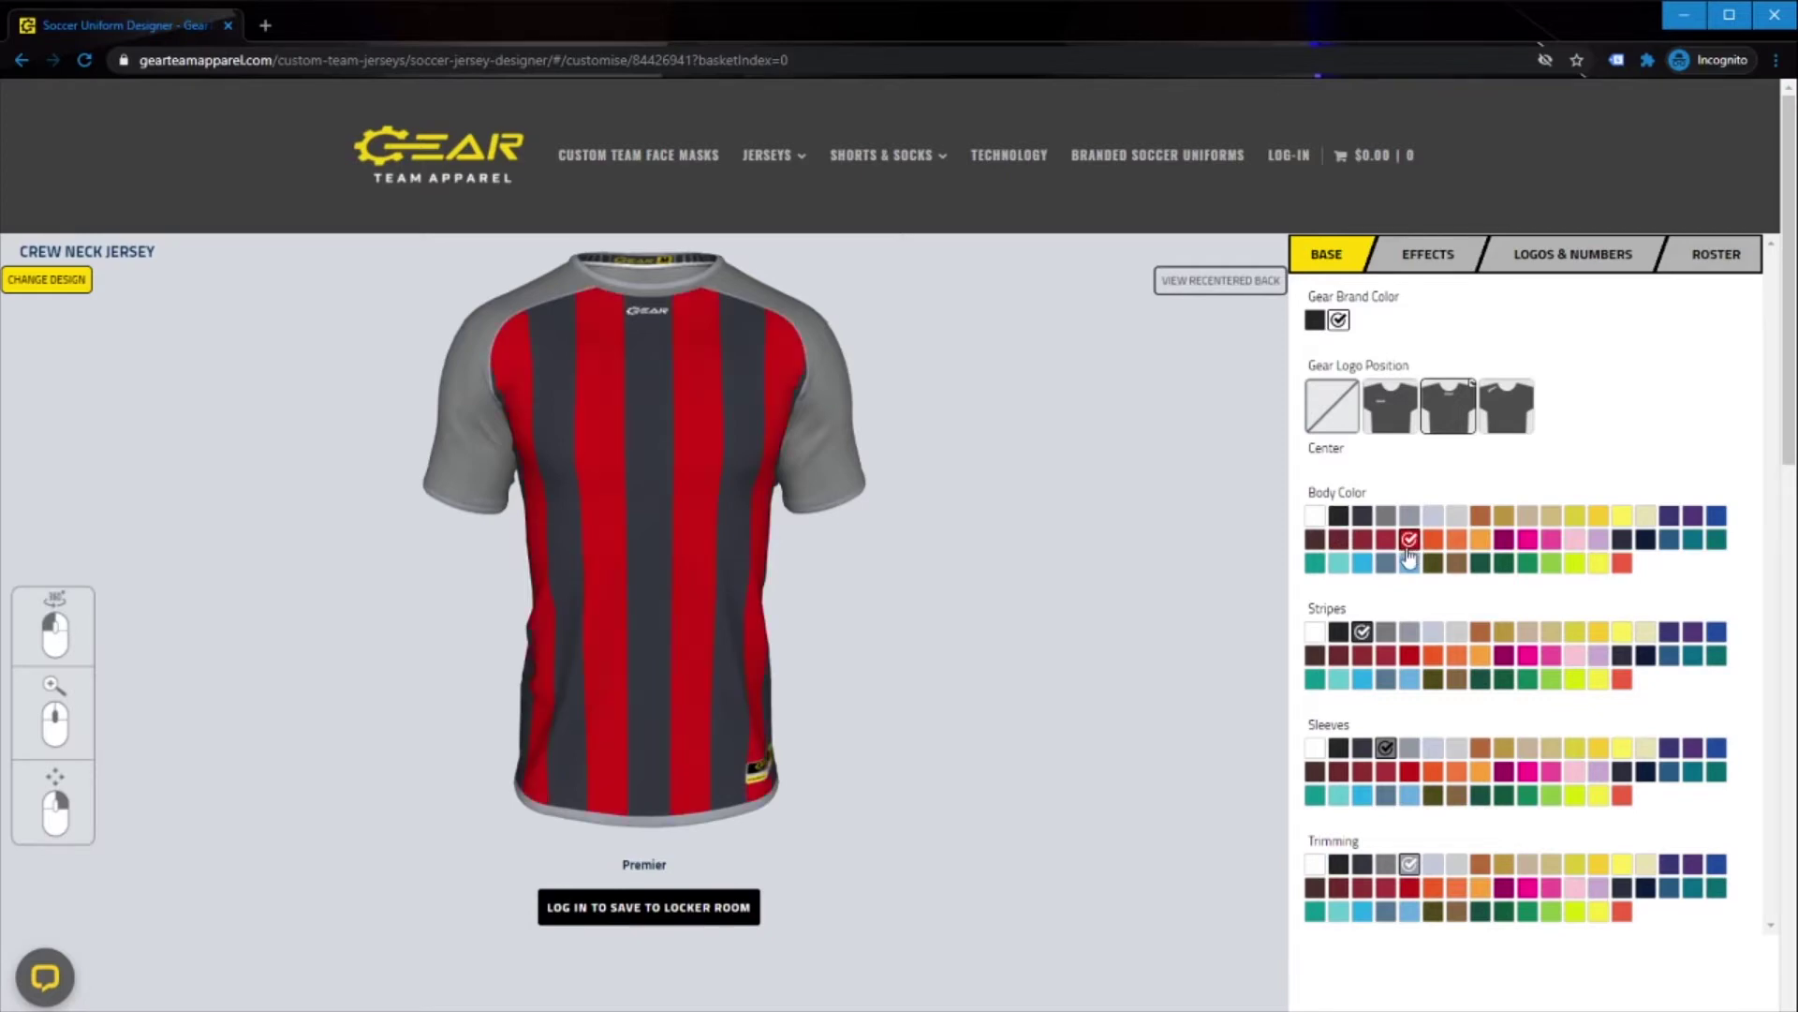
click(1337, 640)
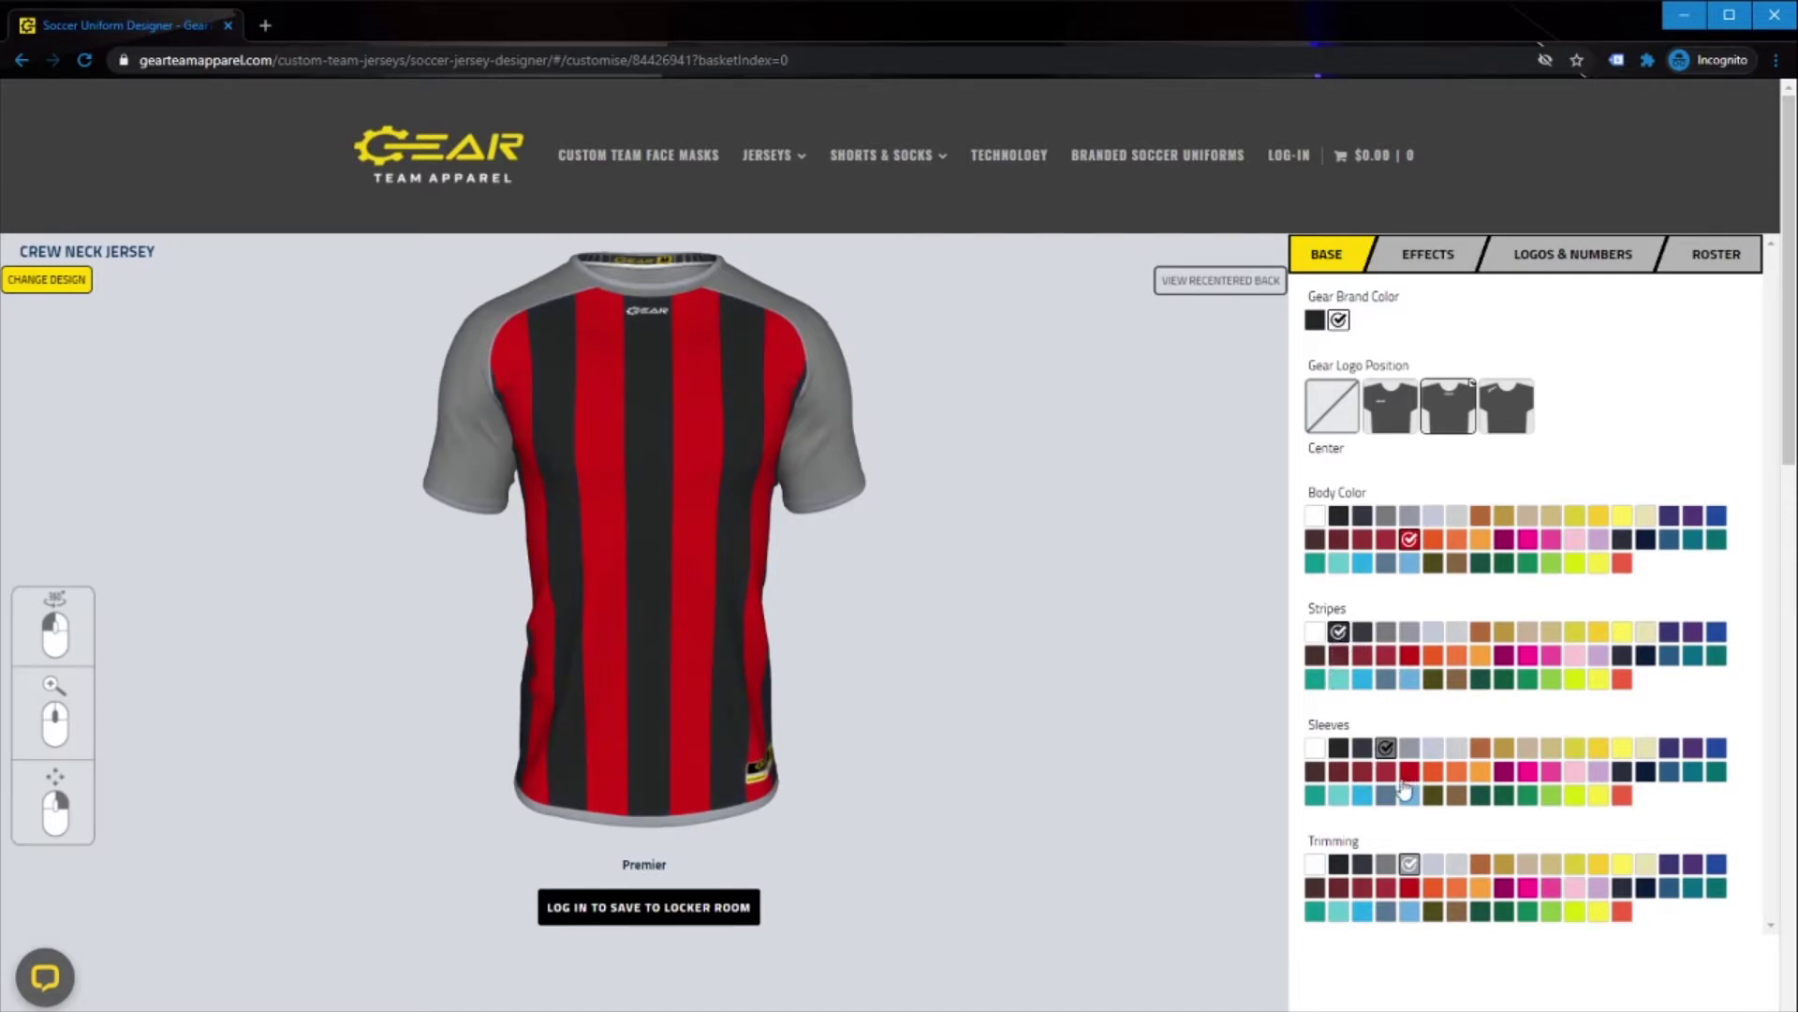
click(1338, 749)
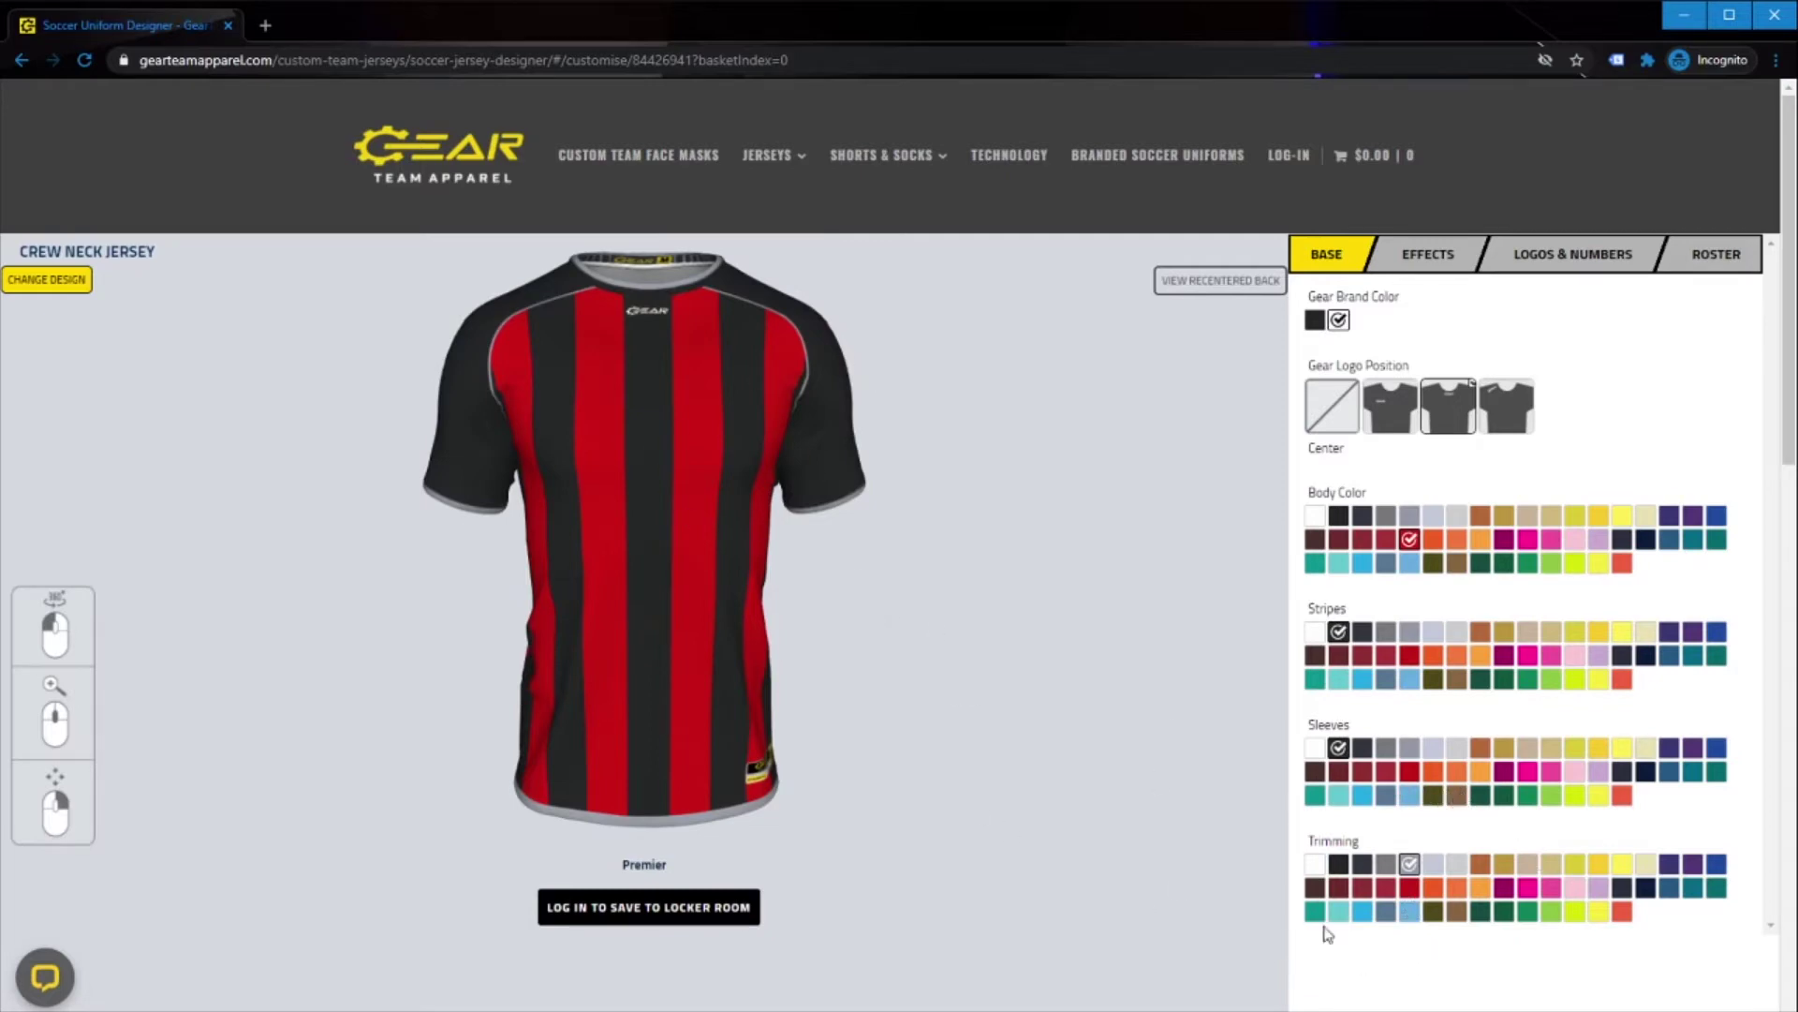
click(1598, 863)
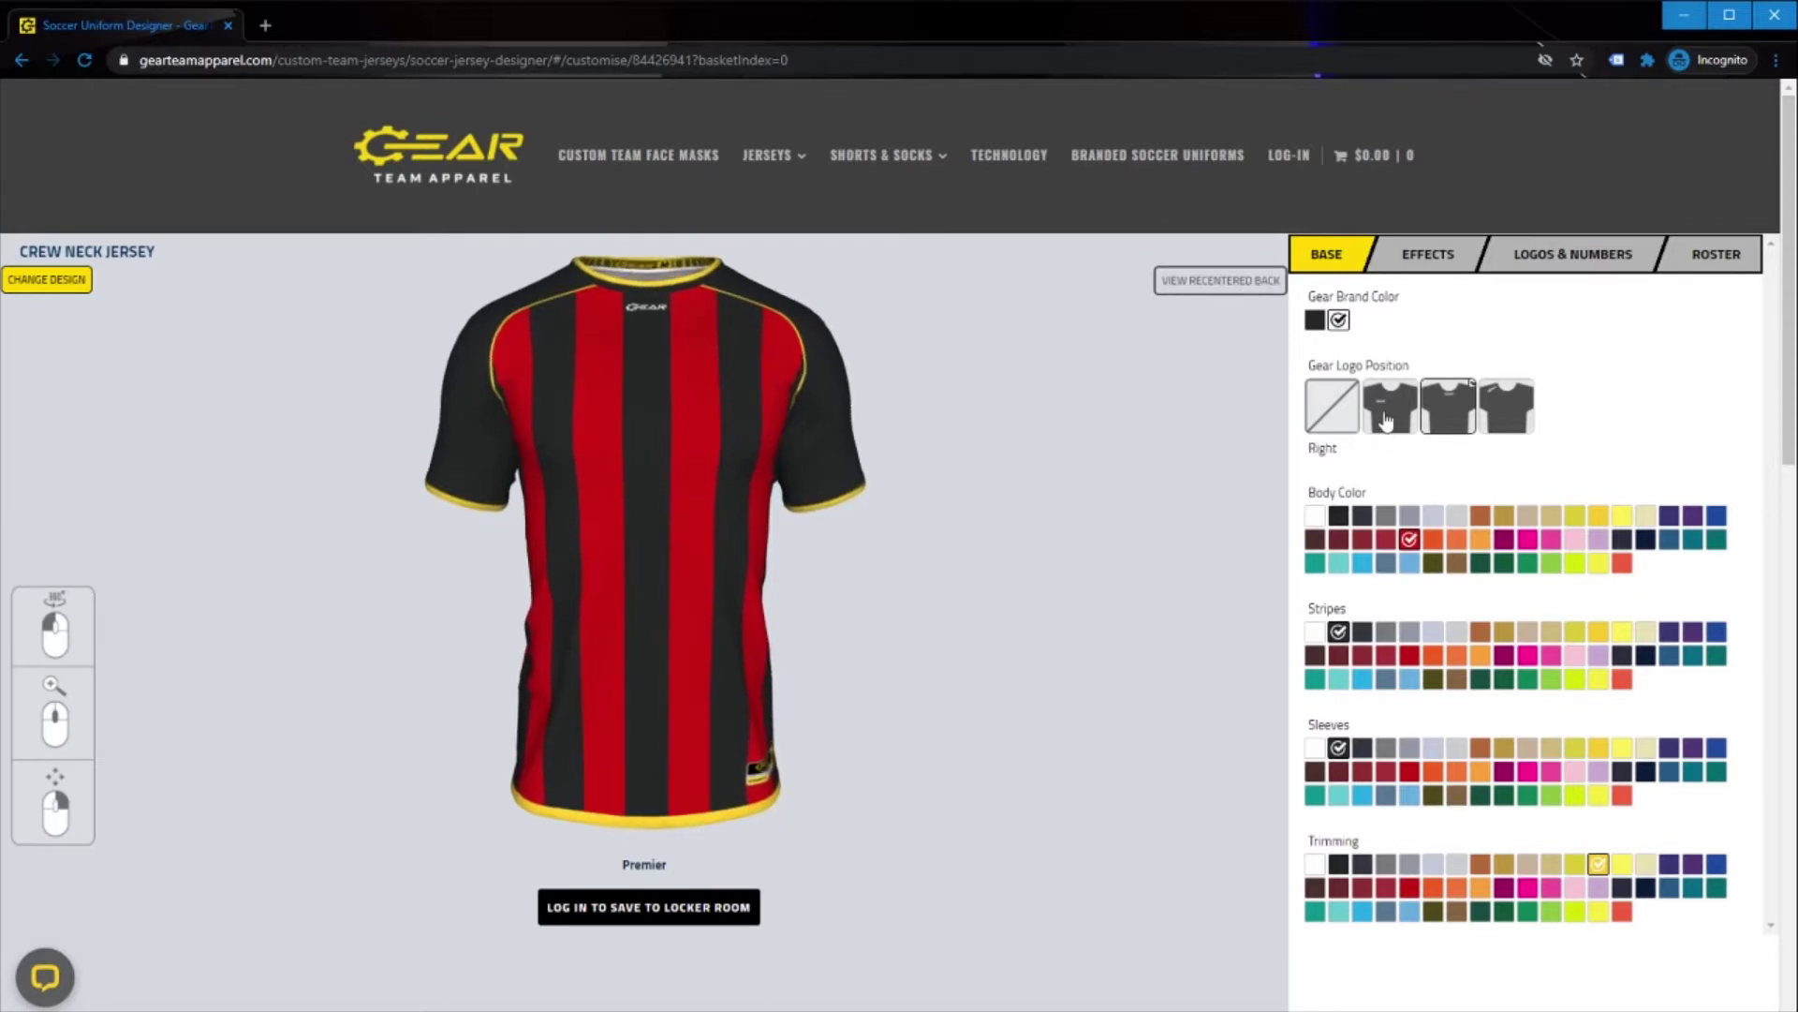
Try other Gear logo positions, including Right and None, and return the logo to Center
click(1510, 414)
click(1390, 412)
click(1332, 419)
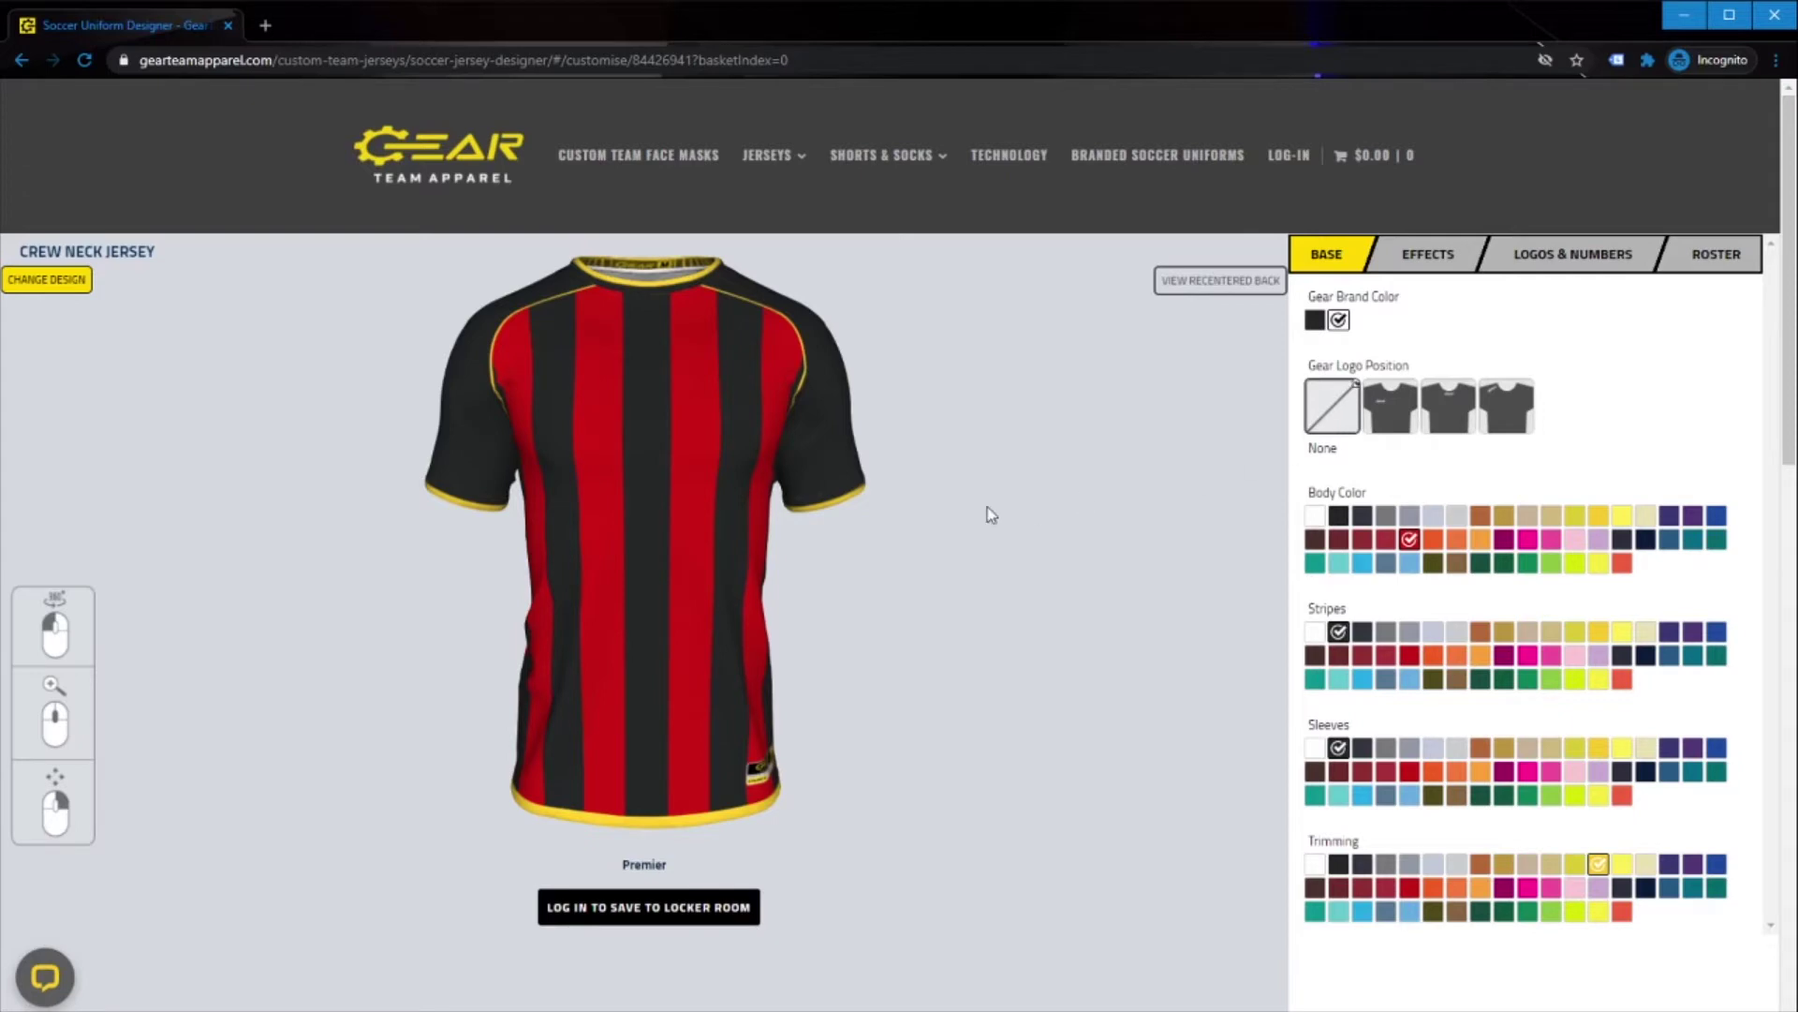
drag(352, 571, 406, 578)
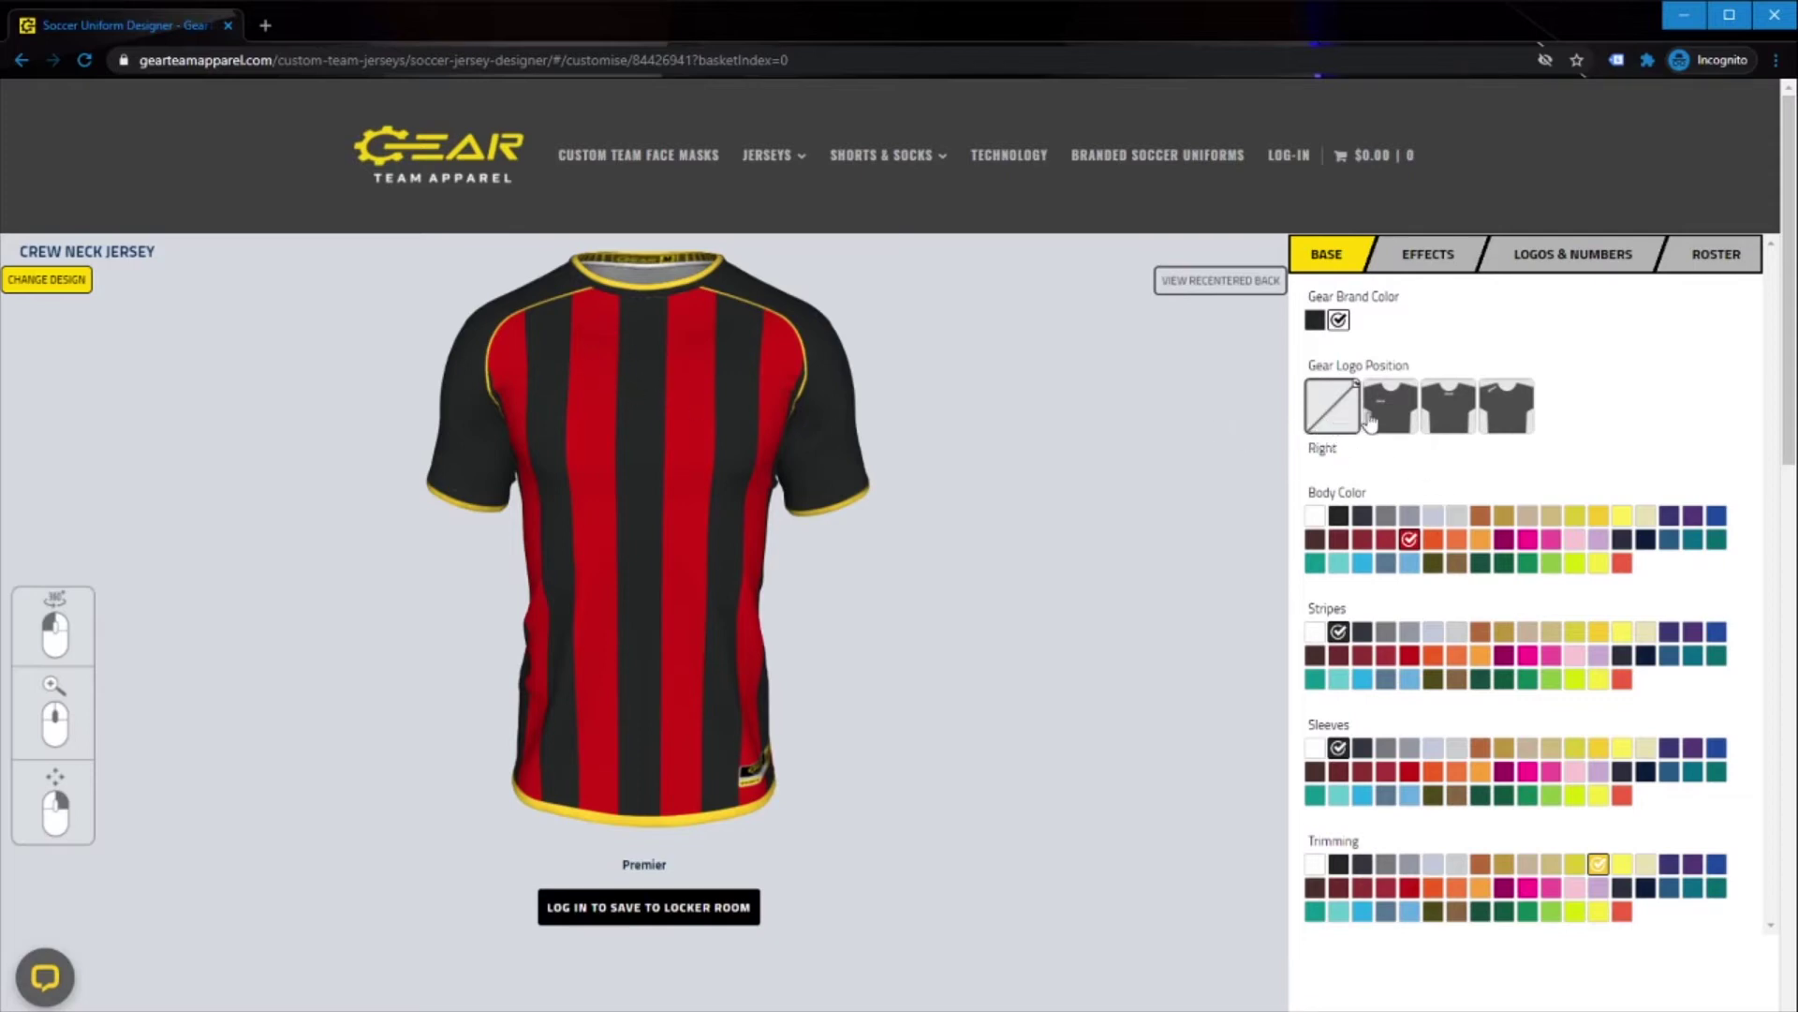
click(1451, 416)
drag(660, 571, 739, 565)
drag(401, 554, 736, 539)
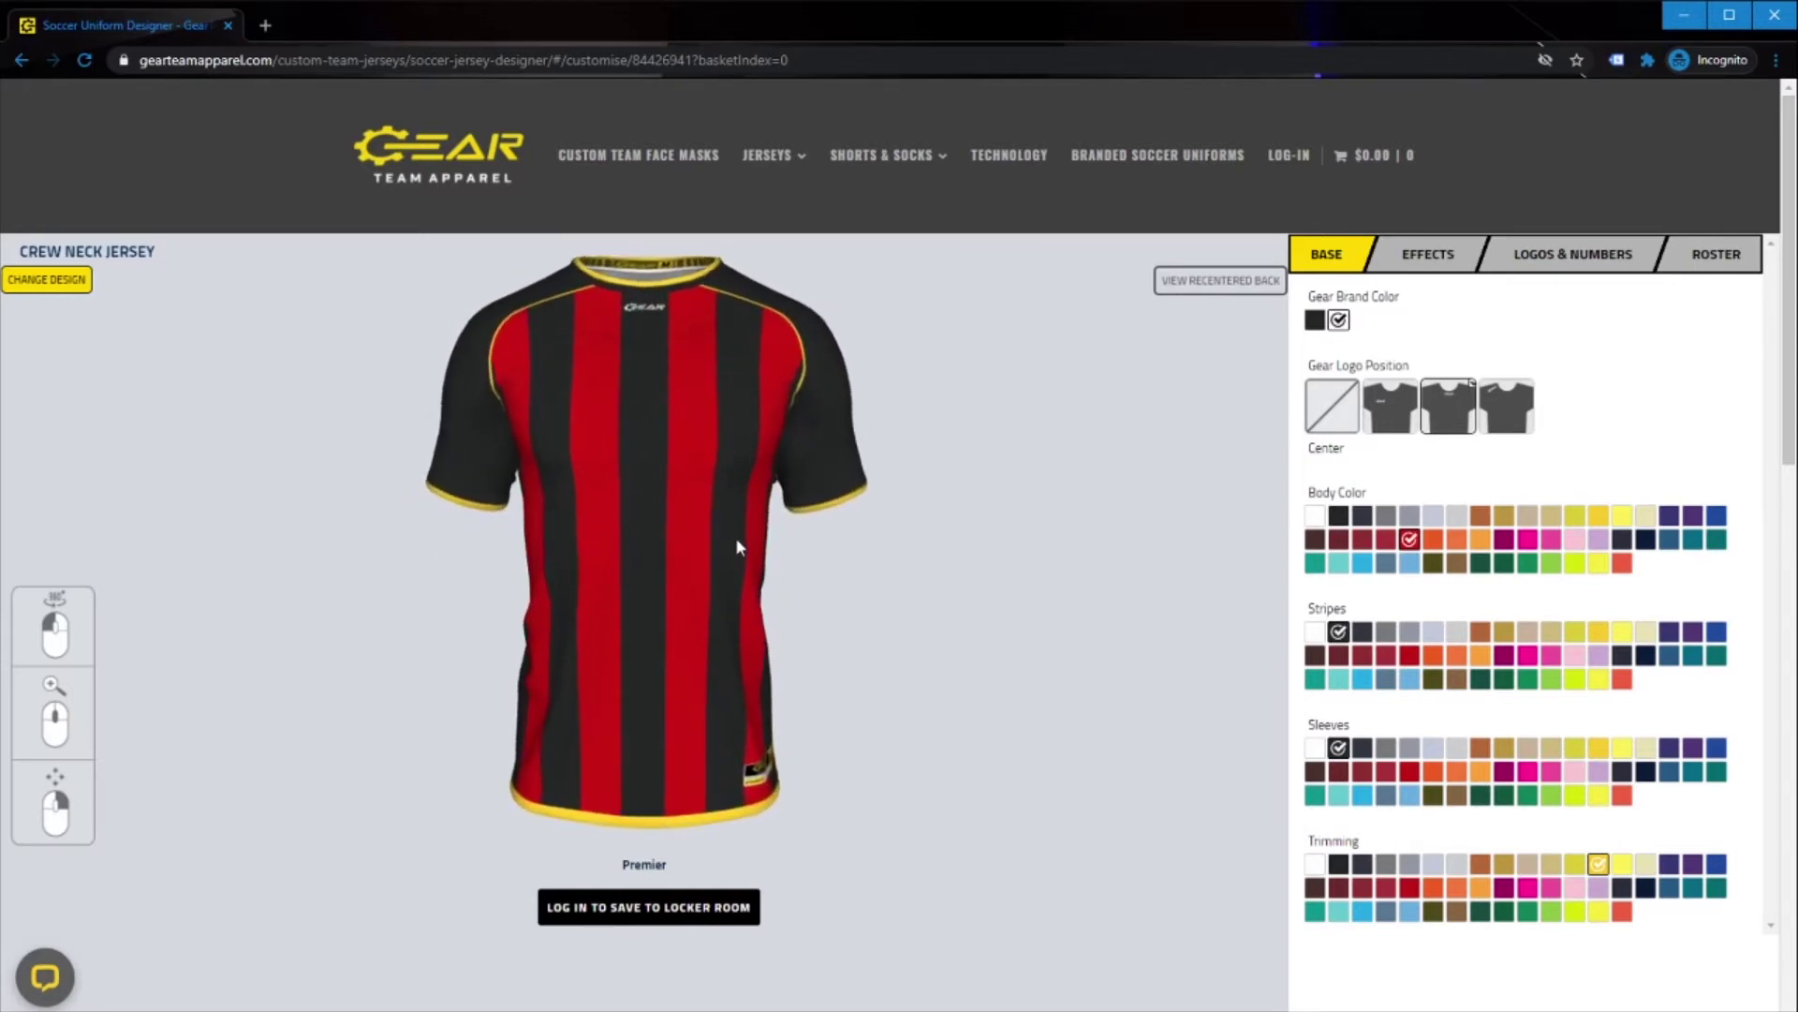
Open the pattern designs among the jersey's effects
click(1424, 267)
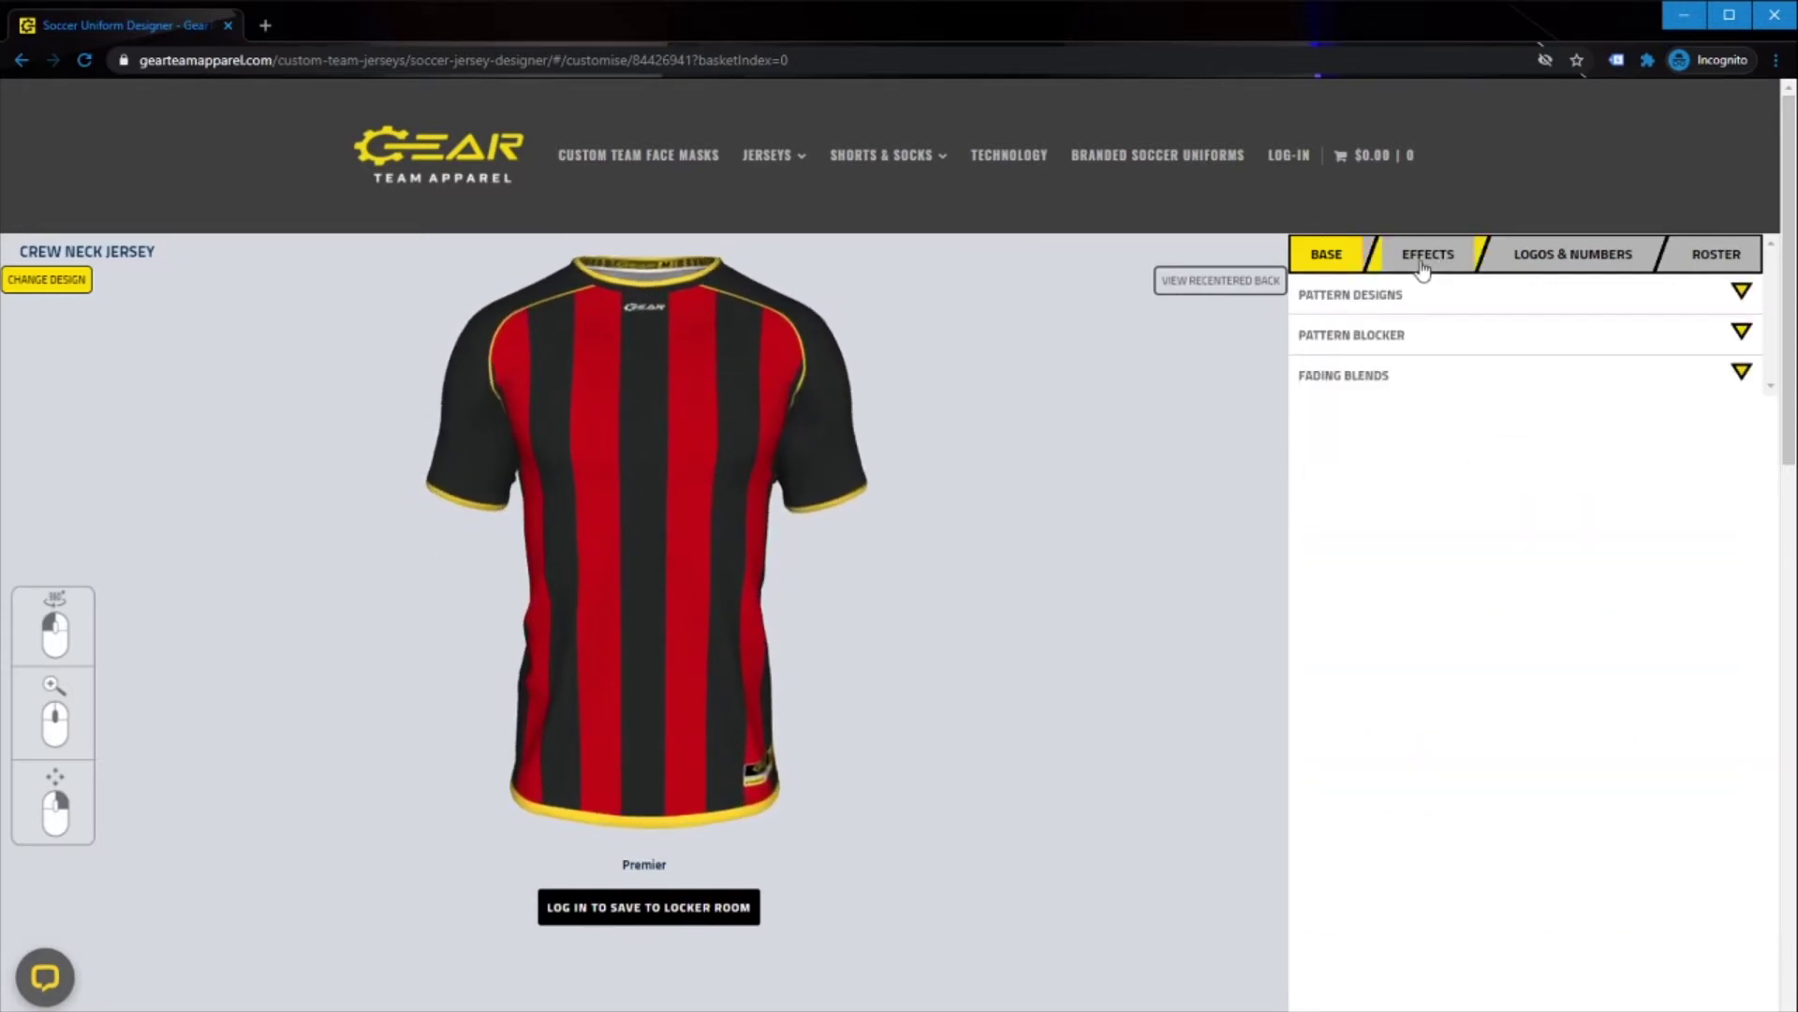
click(1352, 299)
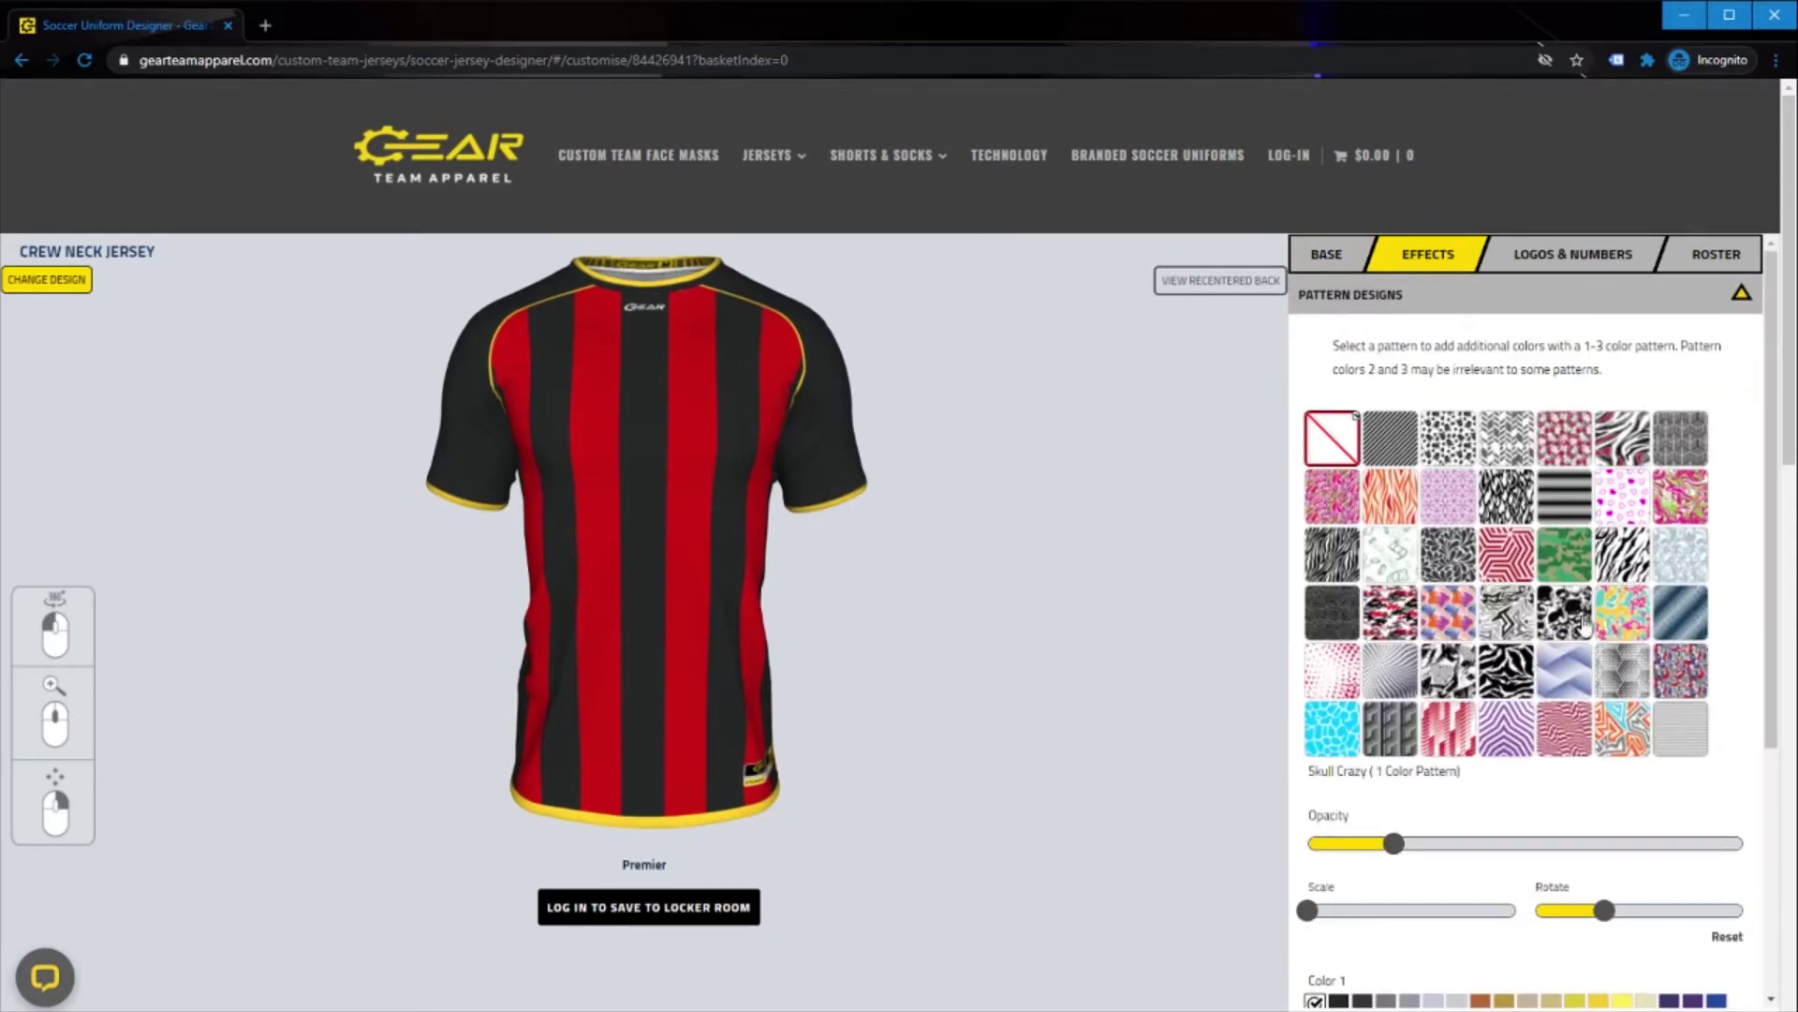
Try several pattern designs on the jersey body, including Skull Crazy, Chevrons and Square Fade
click(1563, 636)
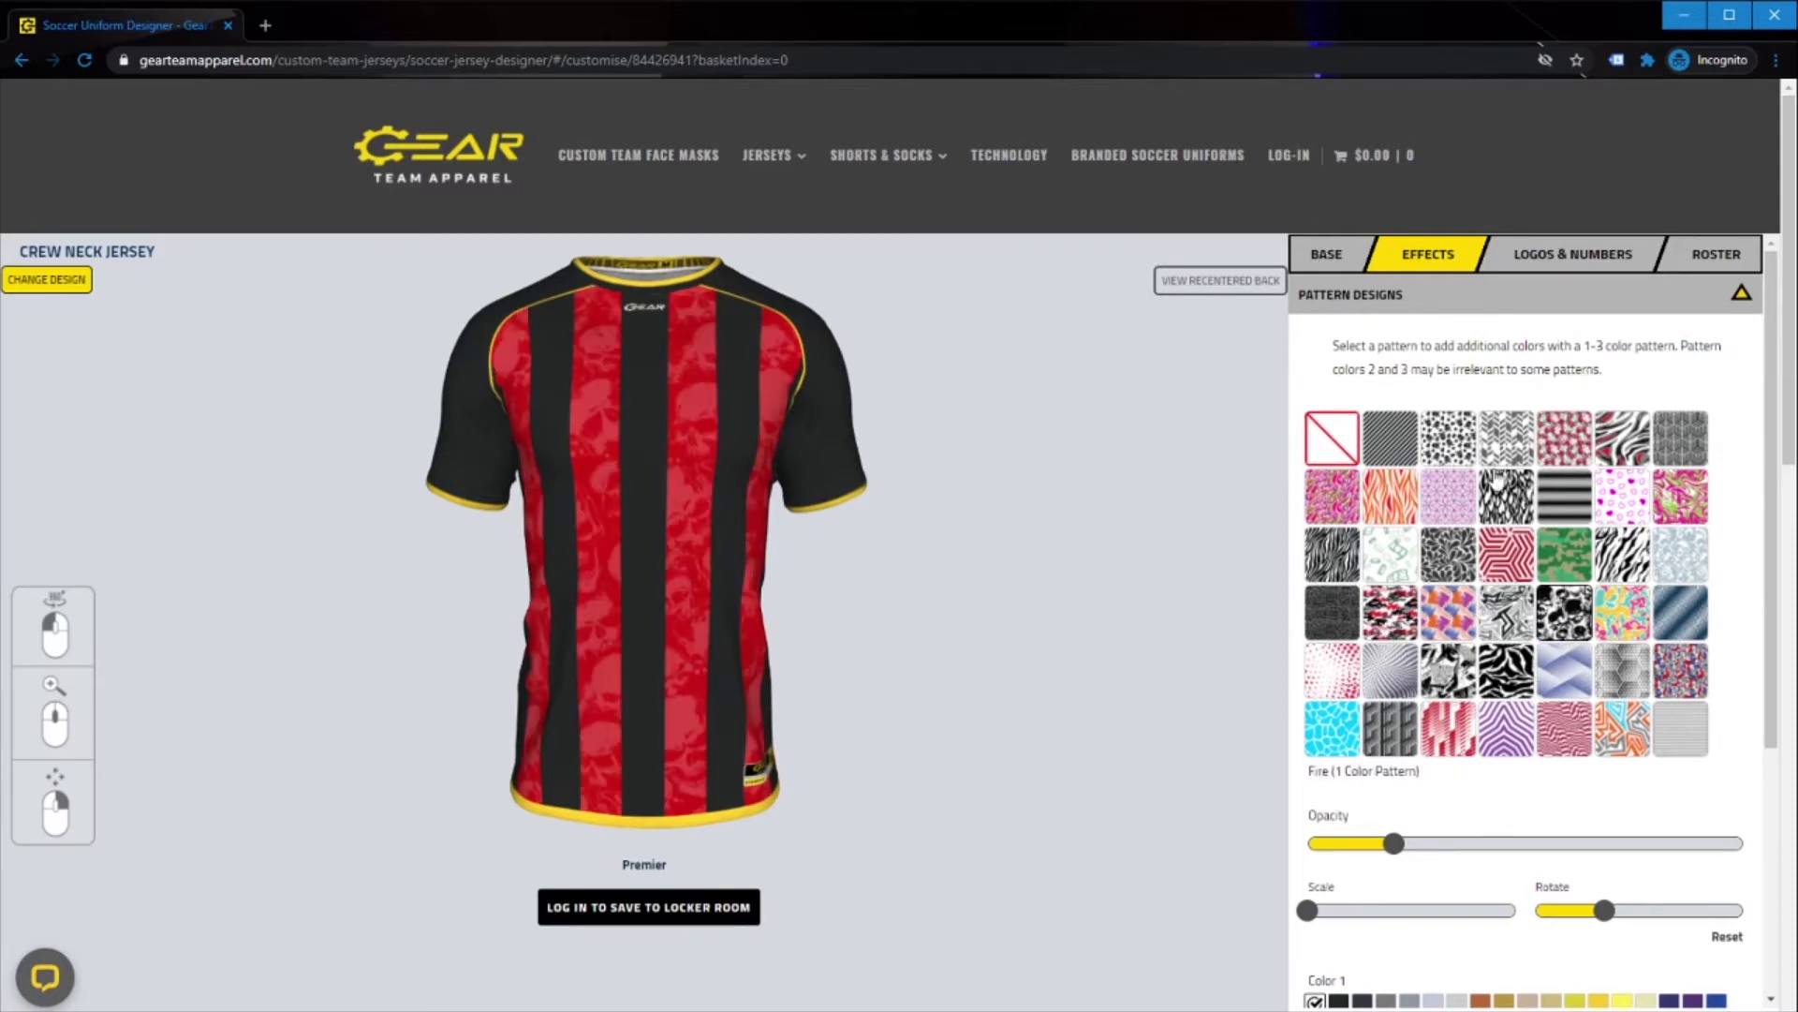
click(1501, 456)
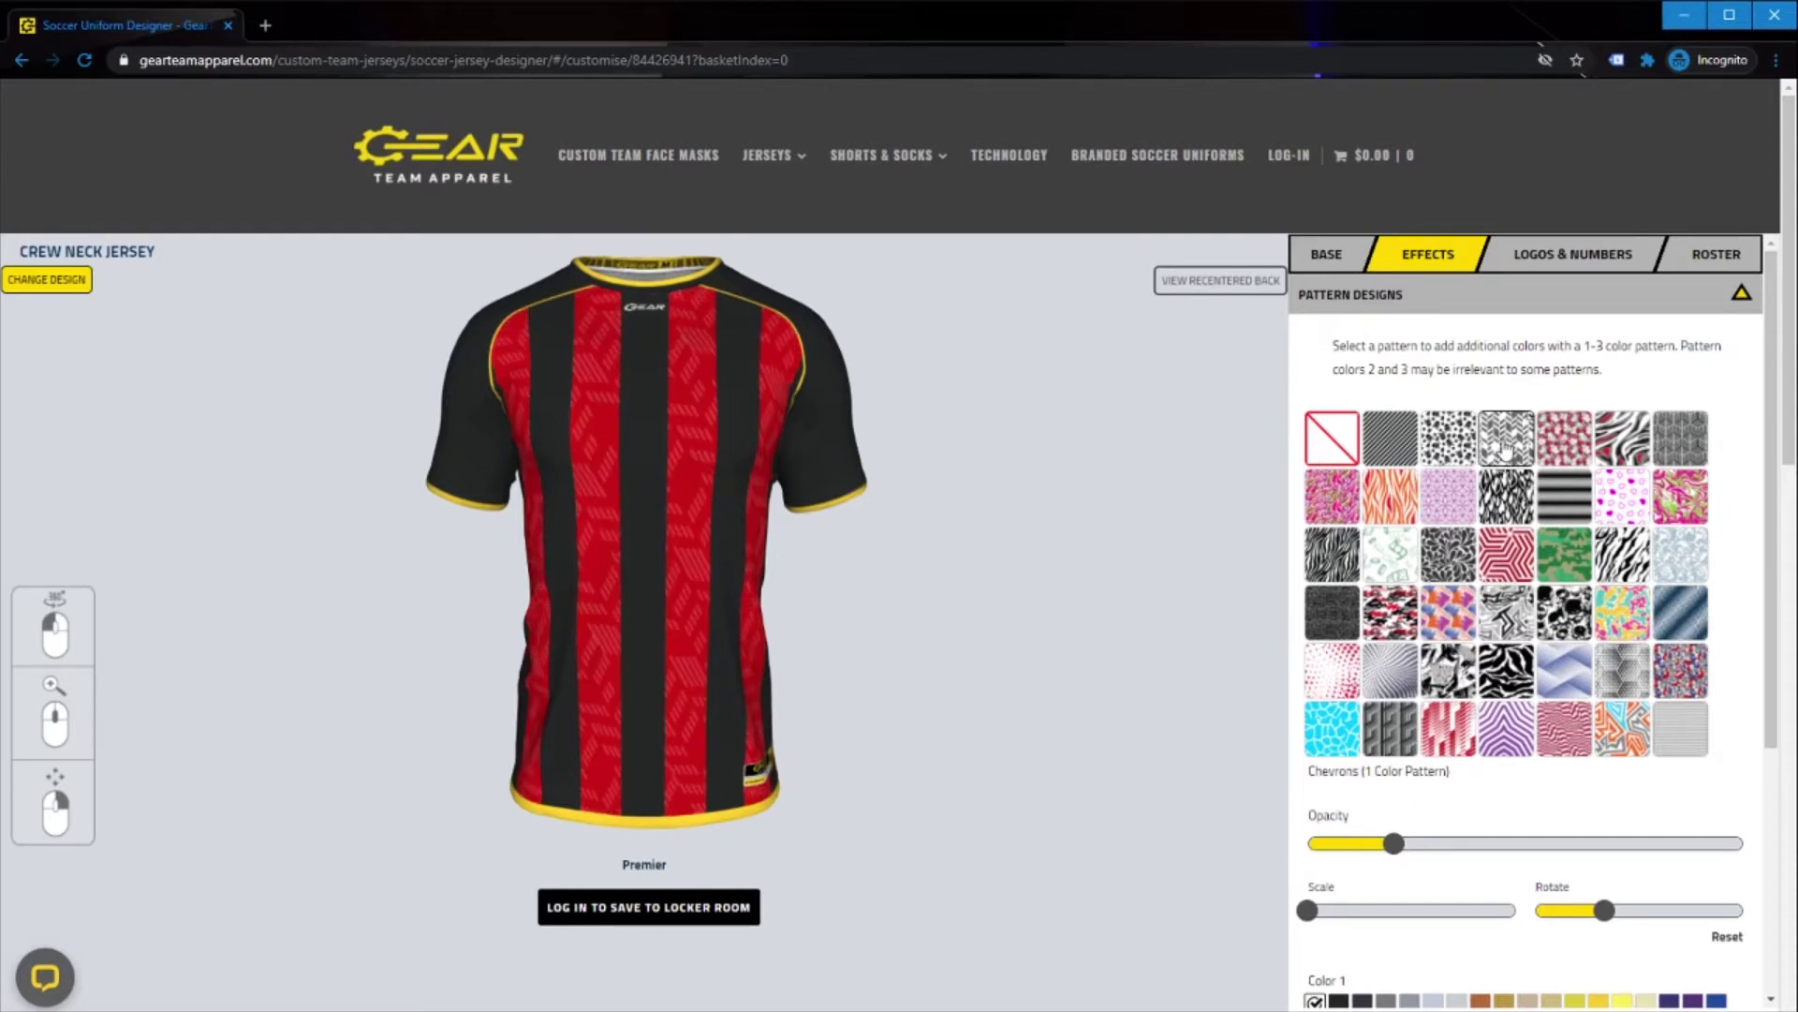
click(1562, 620)
click(1495, 689)
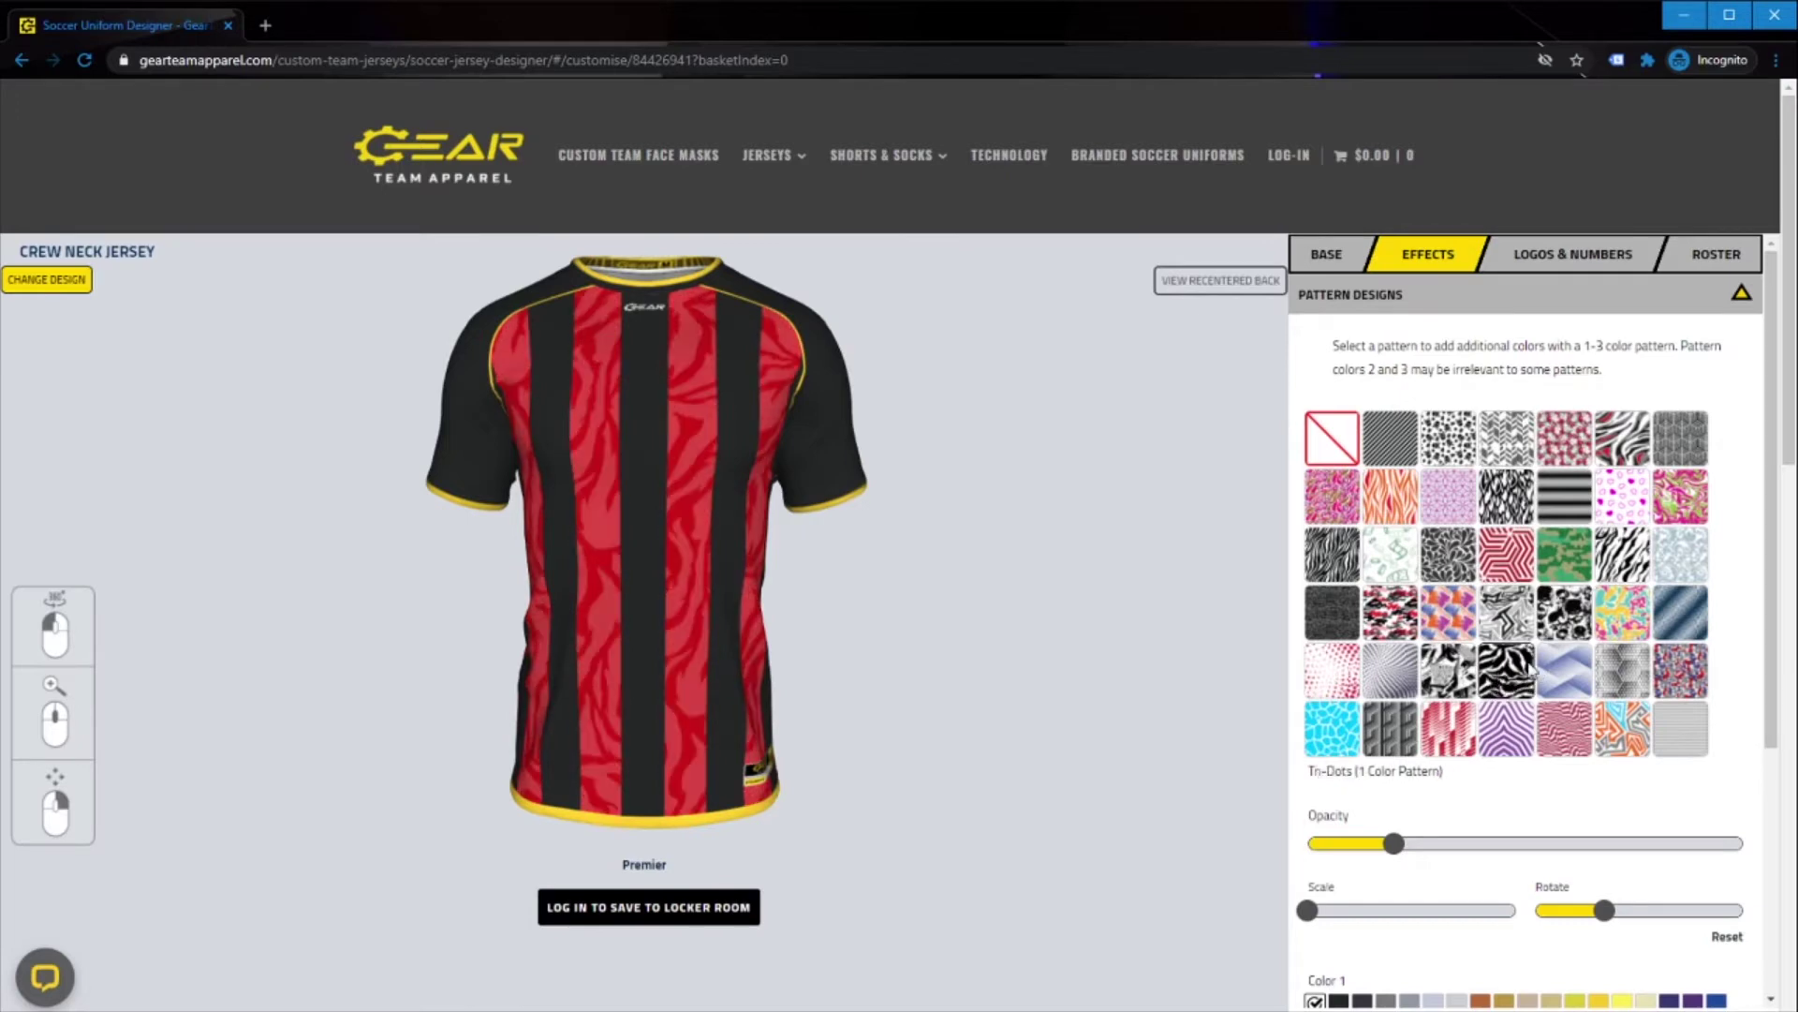
click(1614, 562)
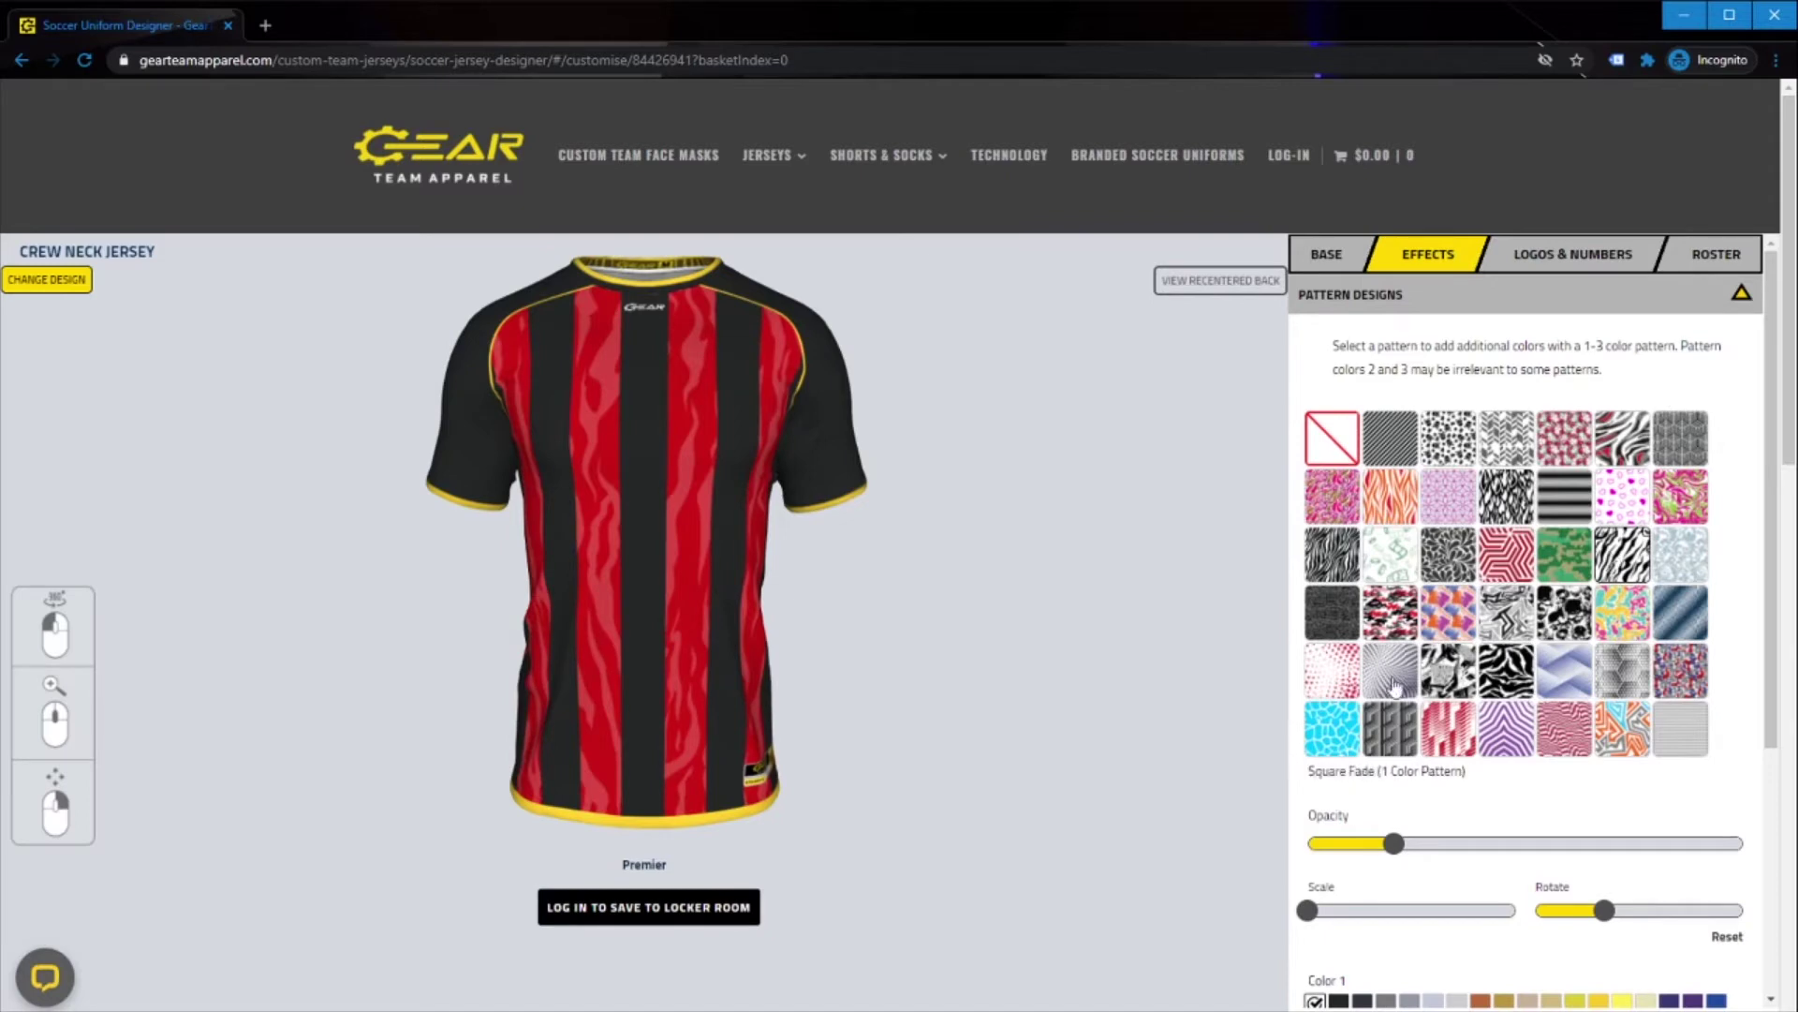
click(1376, 665)
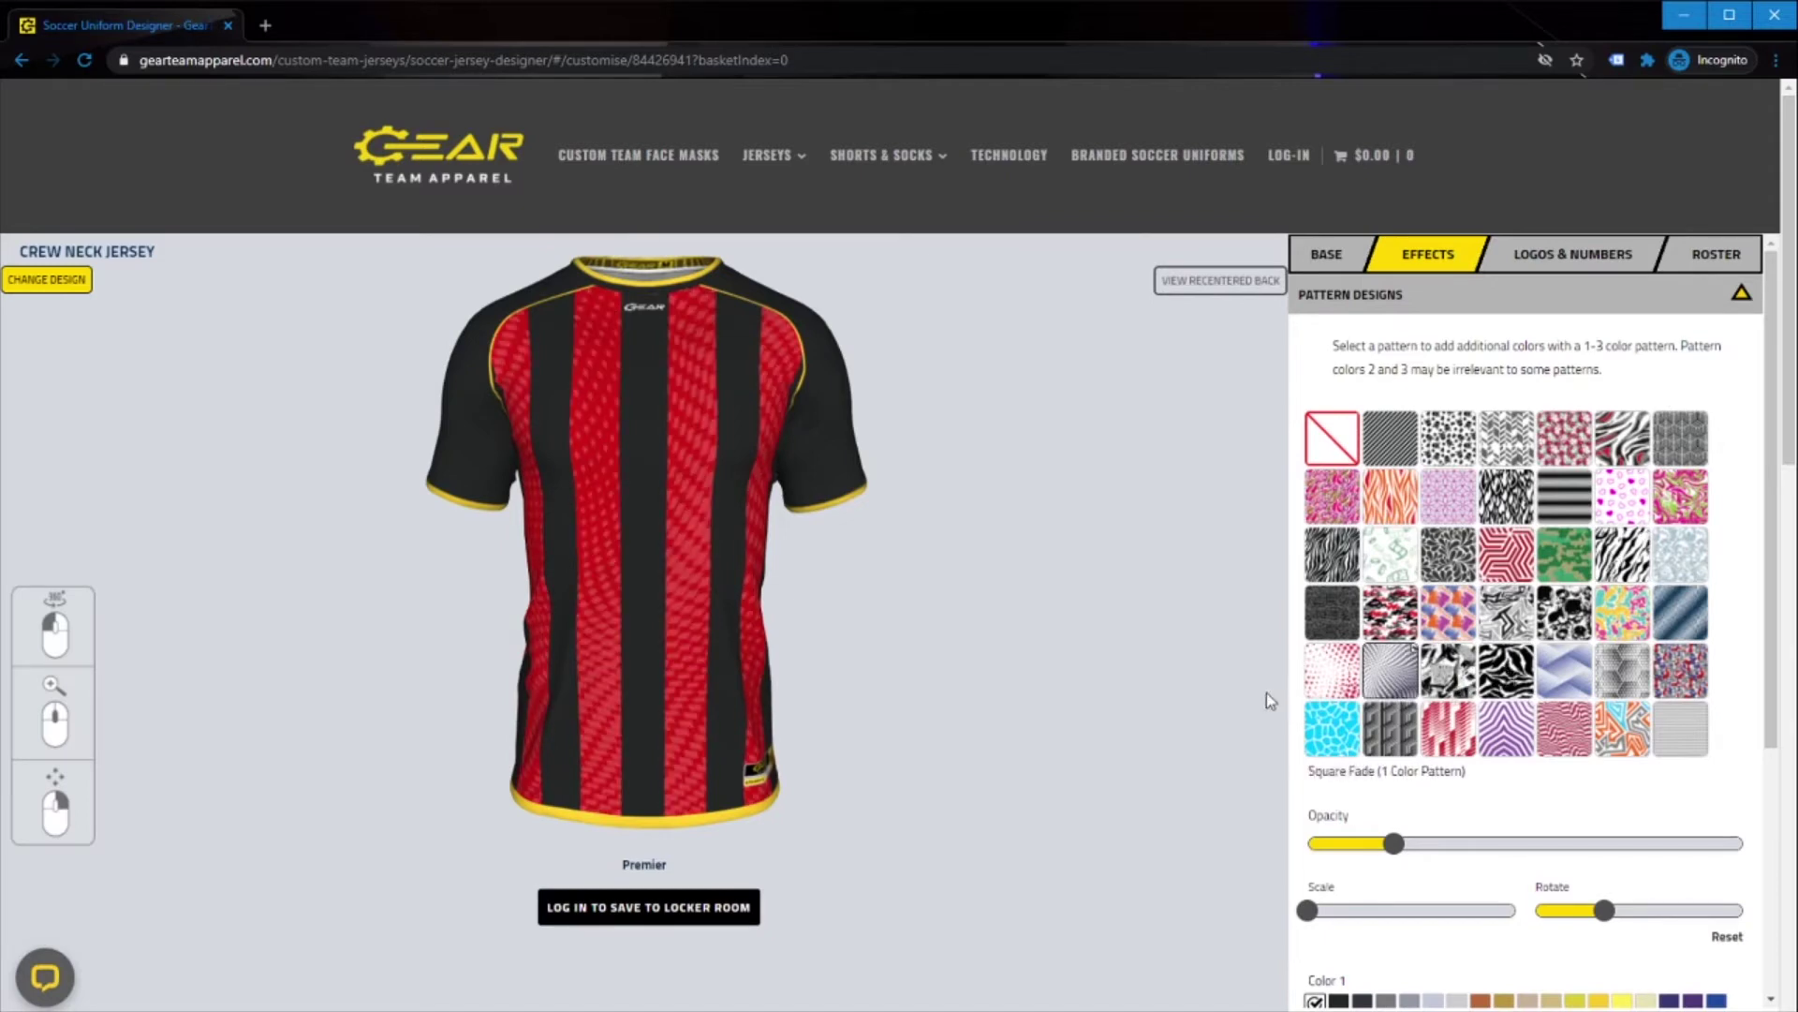
scroll(1406, 699, down, 2)
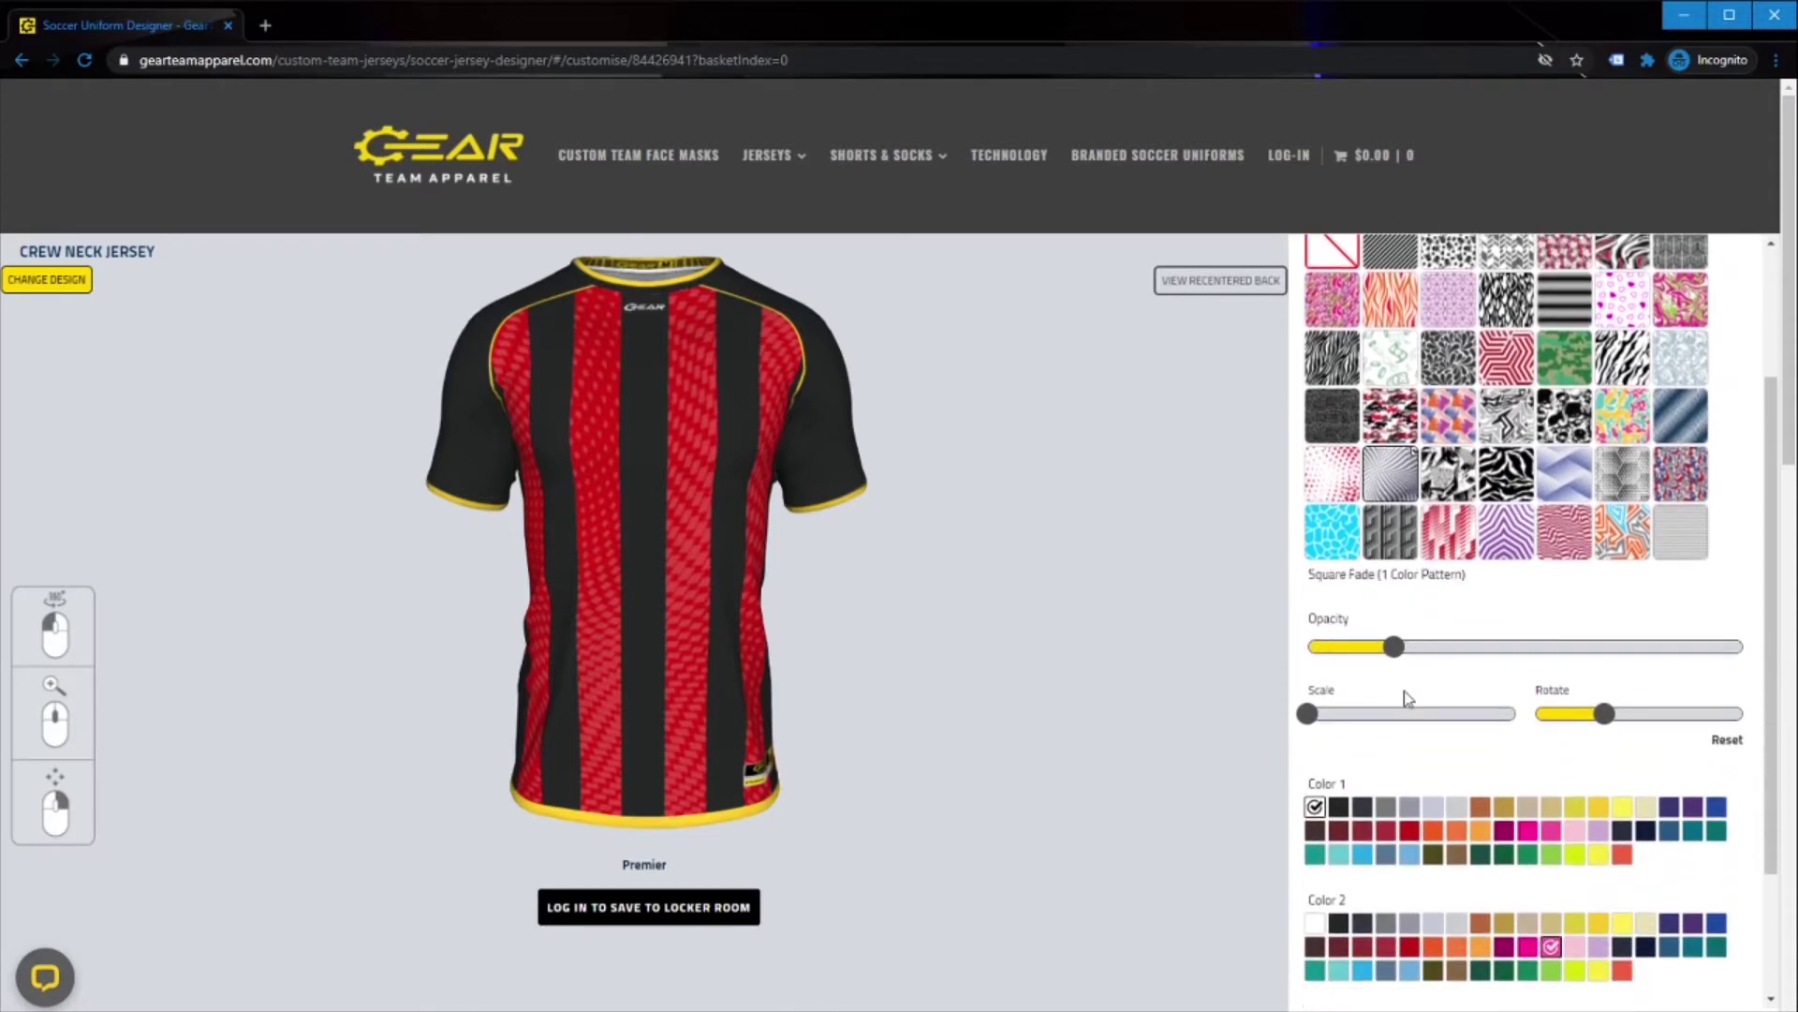
scroll(1403, 699, up, 2)
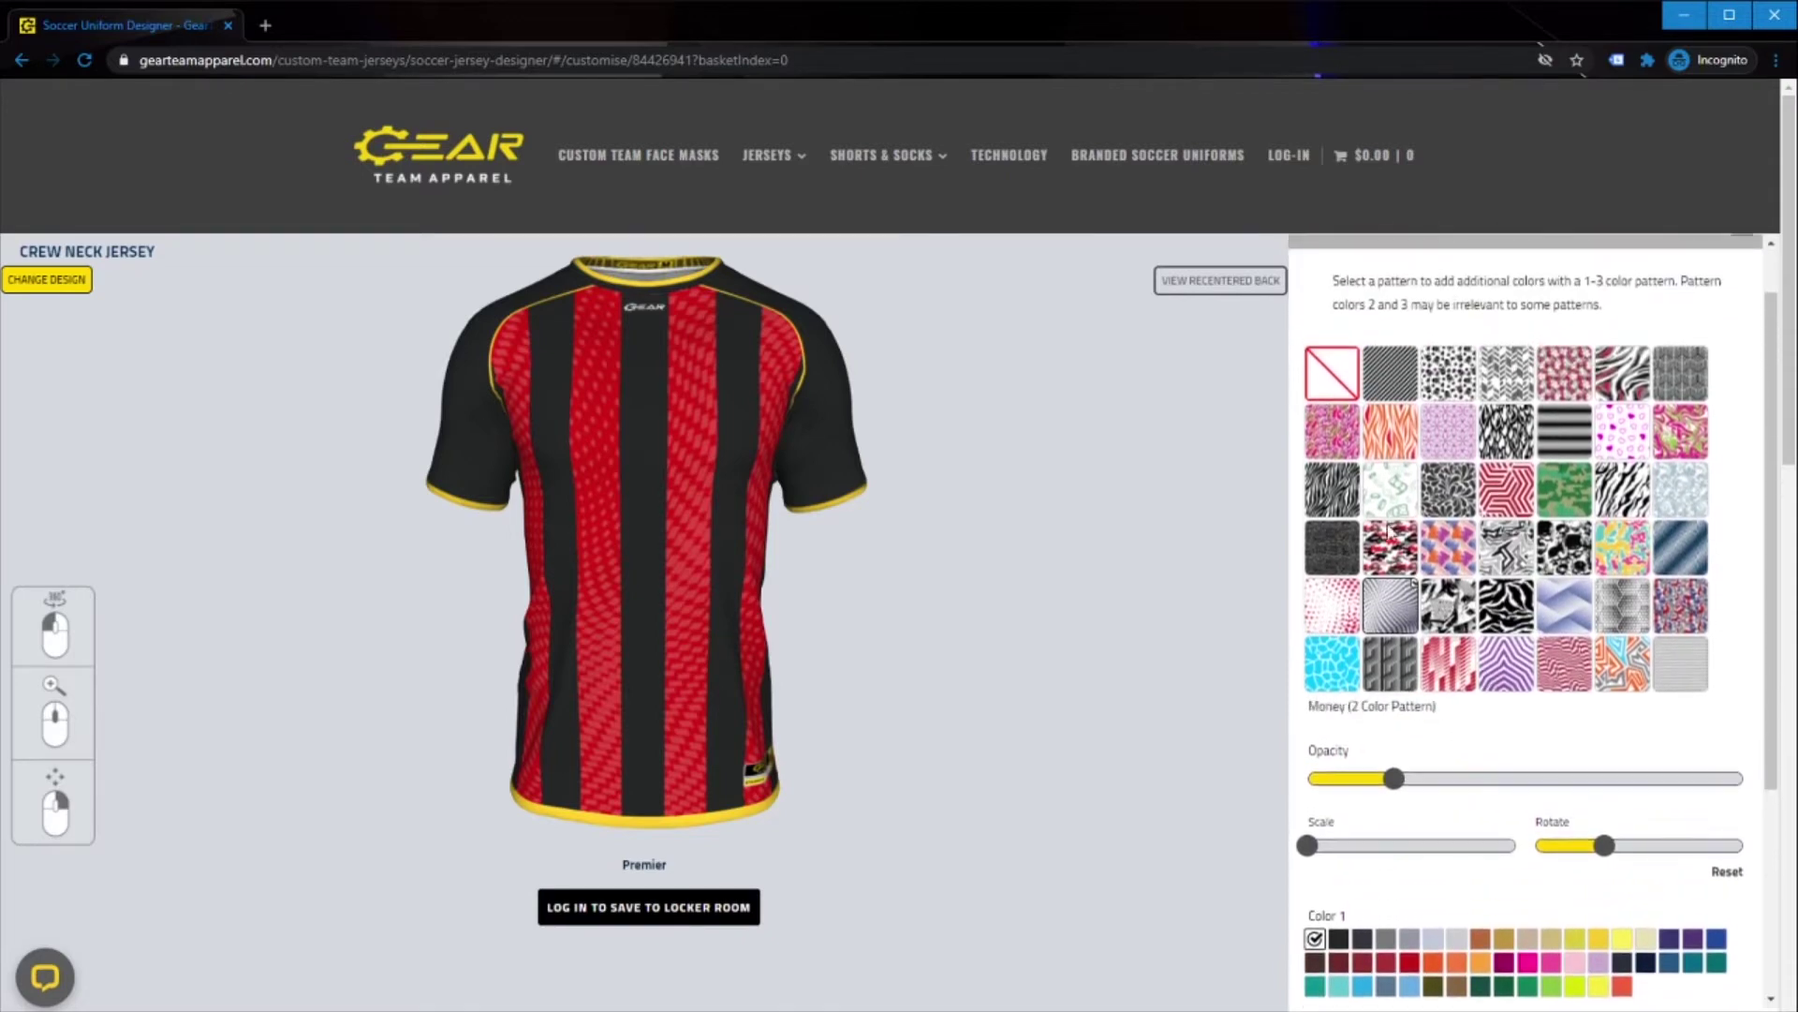
Apply the Vector Falls pattern with orange as Color 1, and set the pattern opacity to slightly under half
click(1500, 677)
scroll(1419, 903, down, 1)
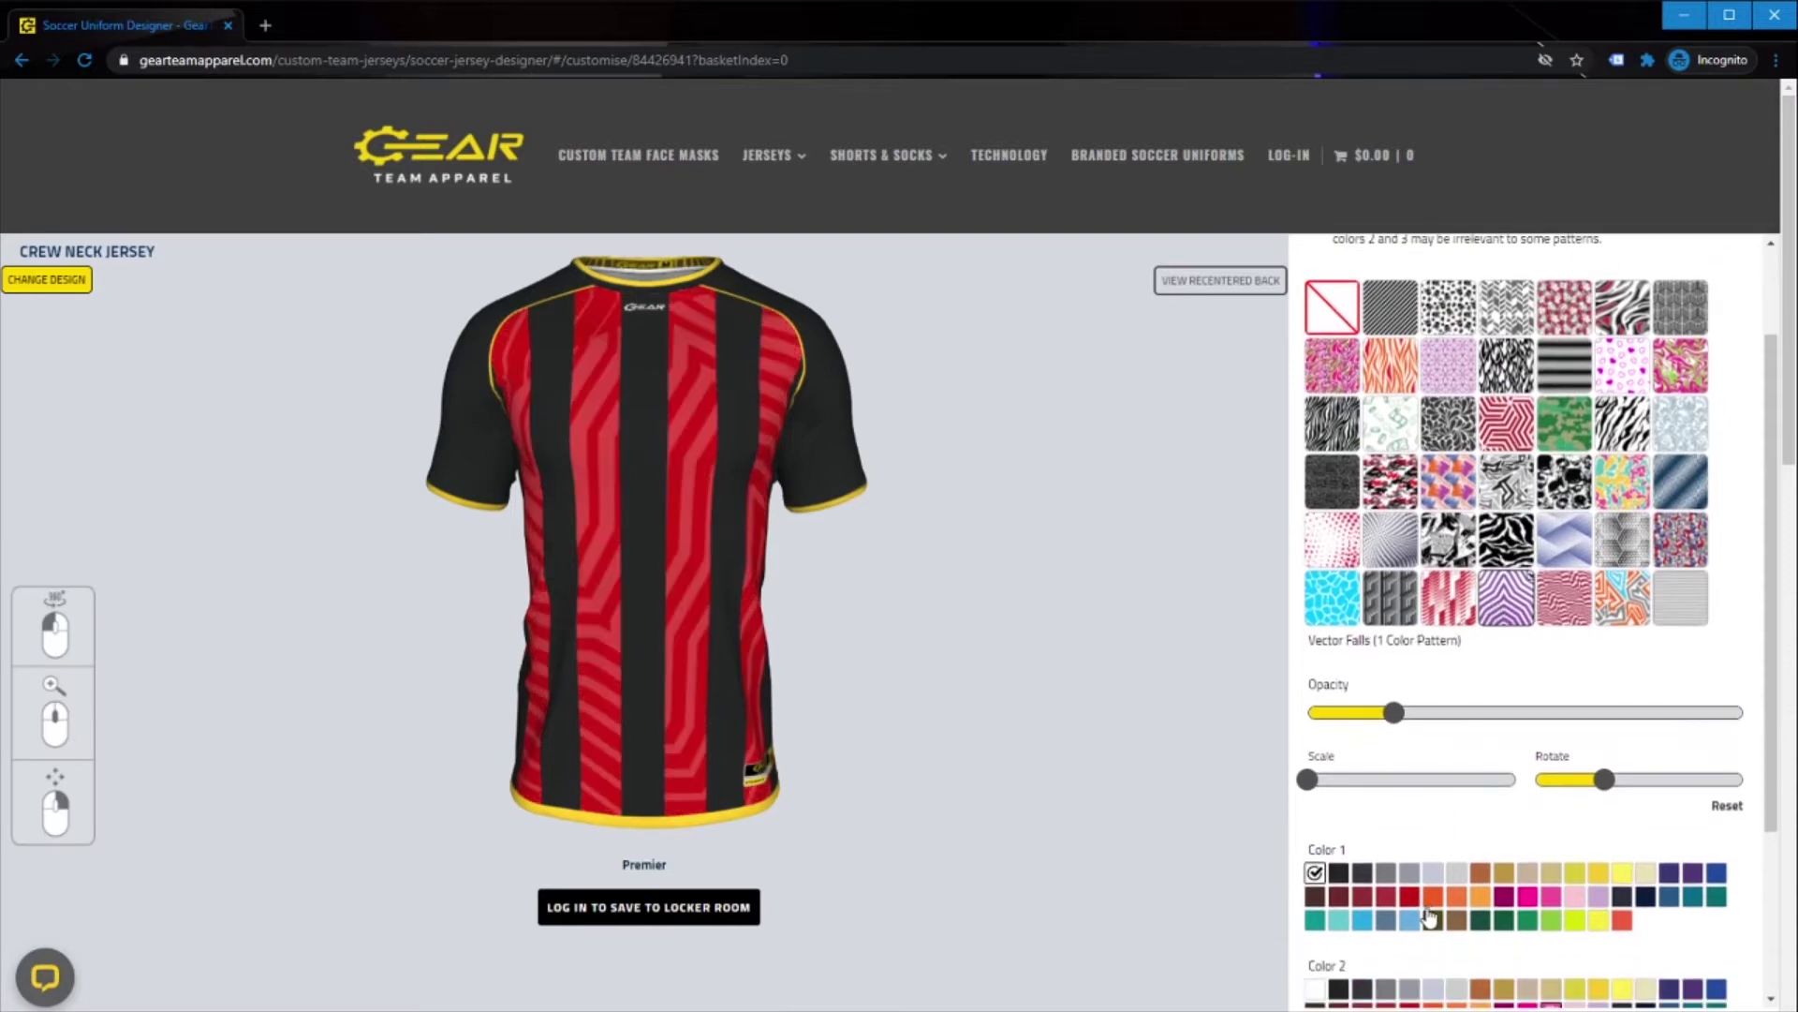
click(1432, 899)
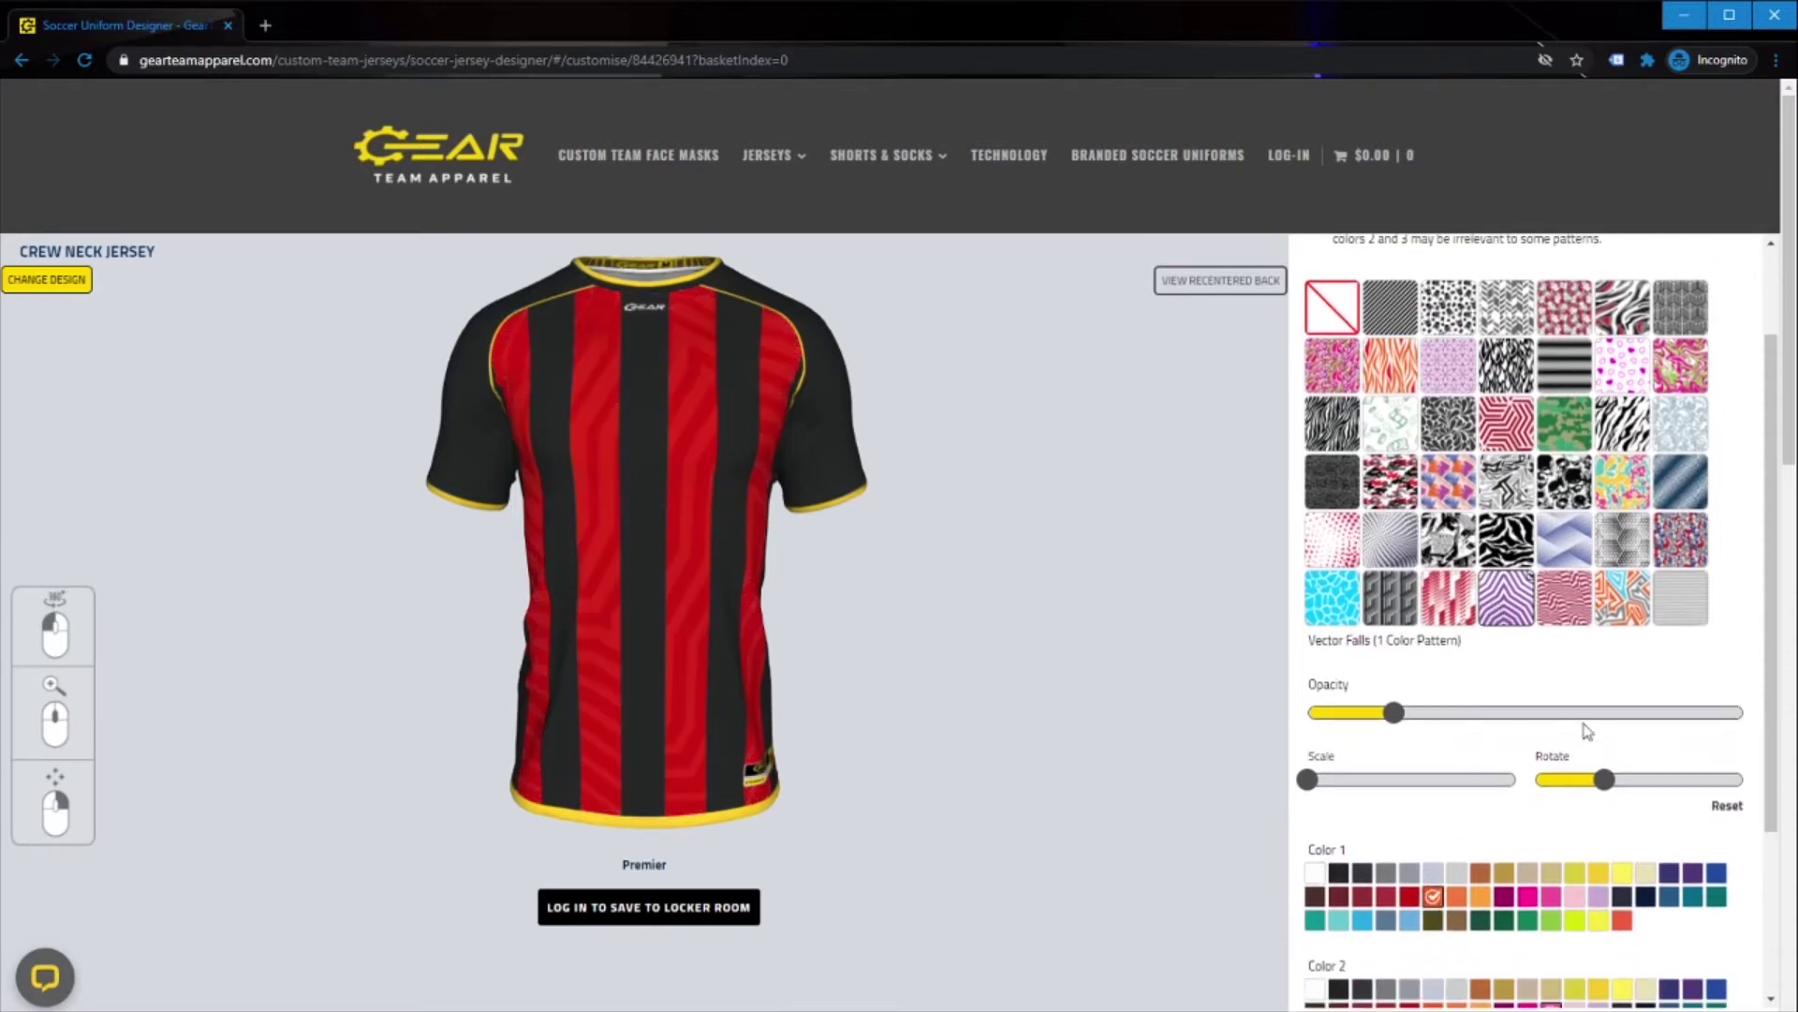
click(1738, 714)
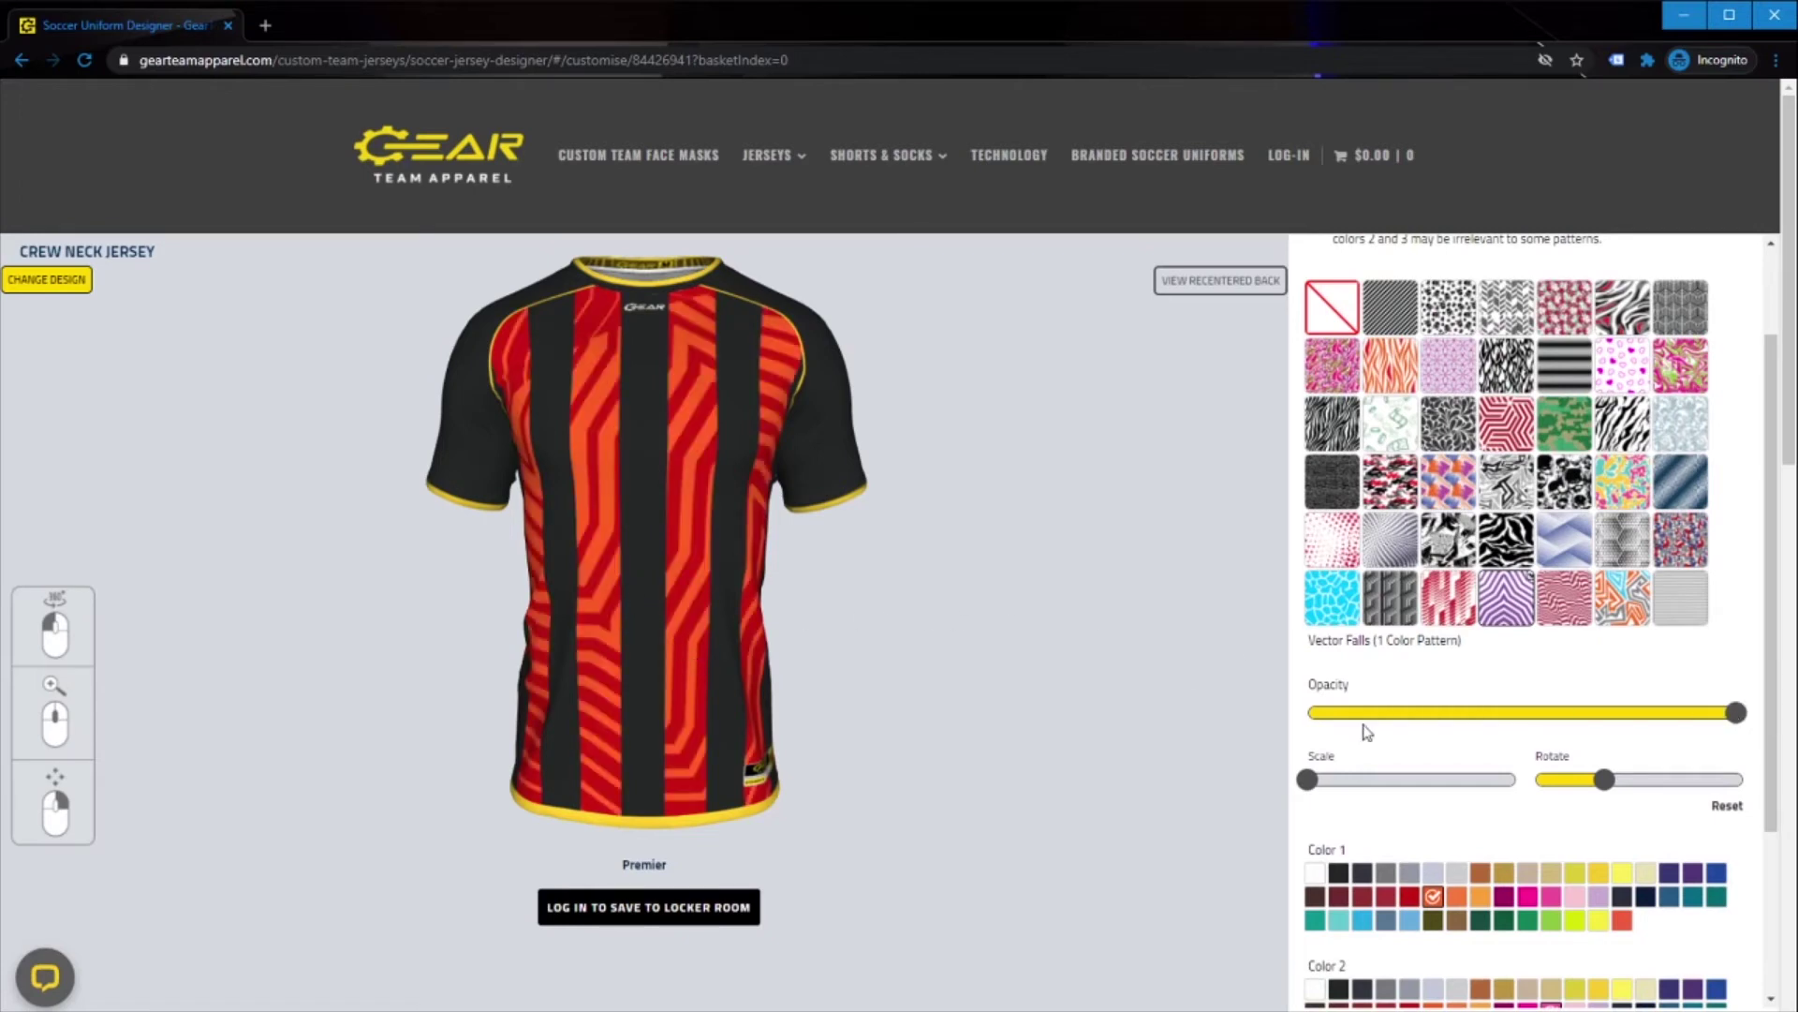
click(1511, 713)
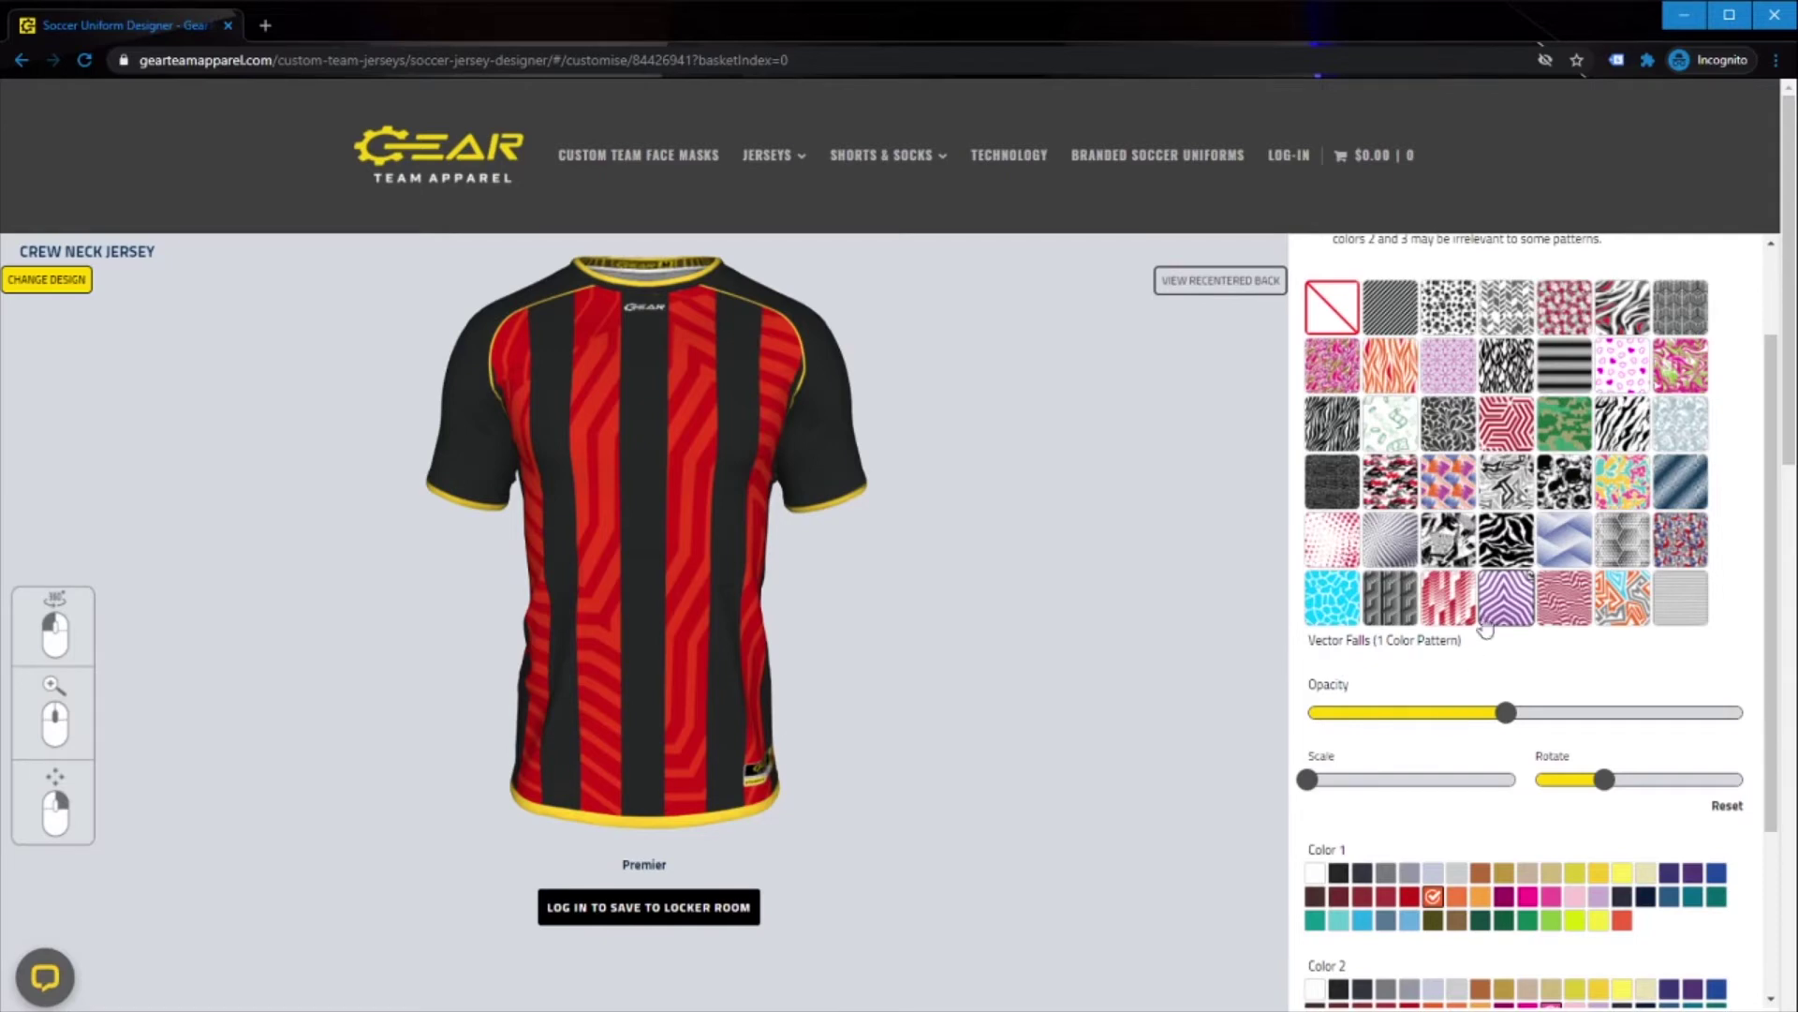
Apply the Zig Zag pattern with black as Color 1, gray as Color 2 and light gray as Color 3
click(1617, 604)
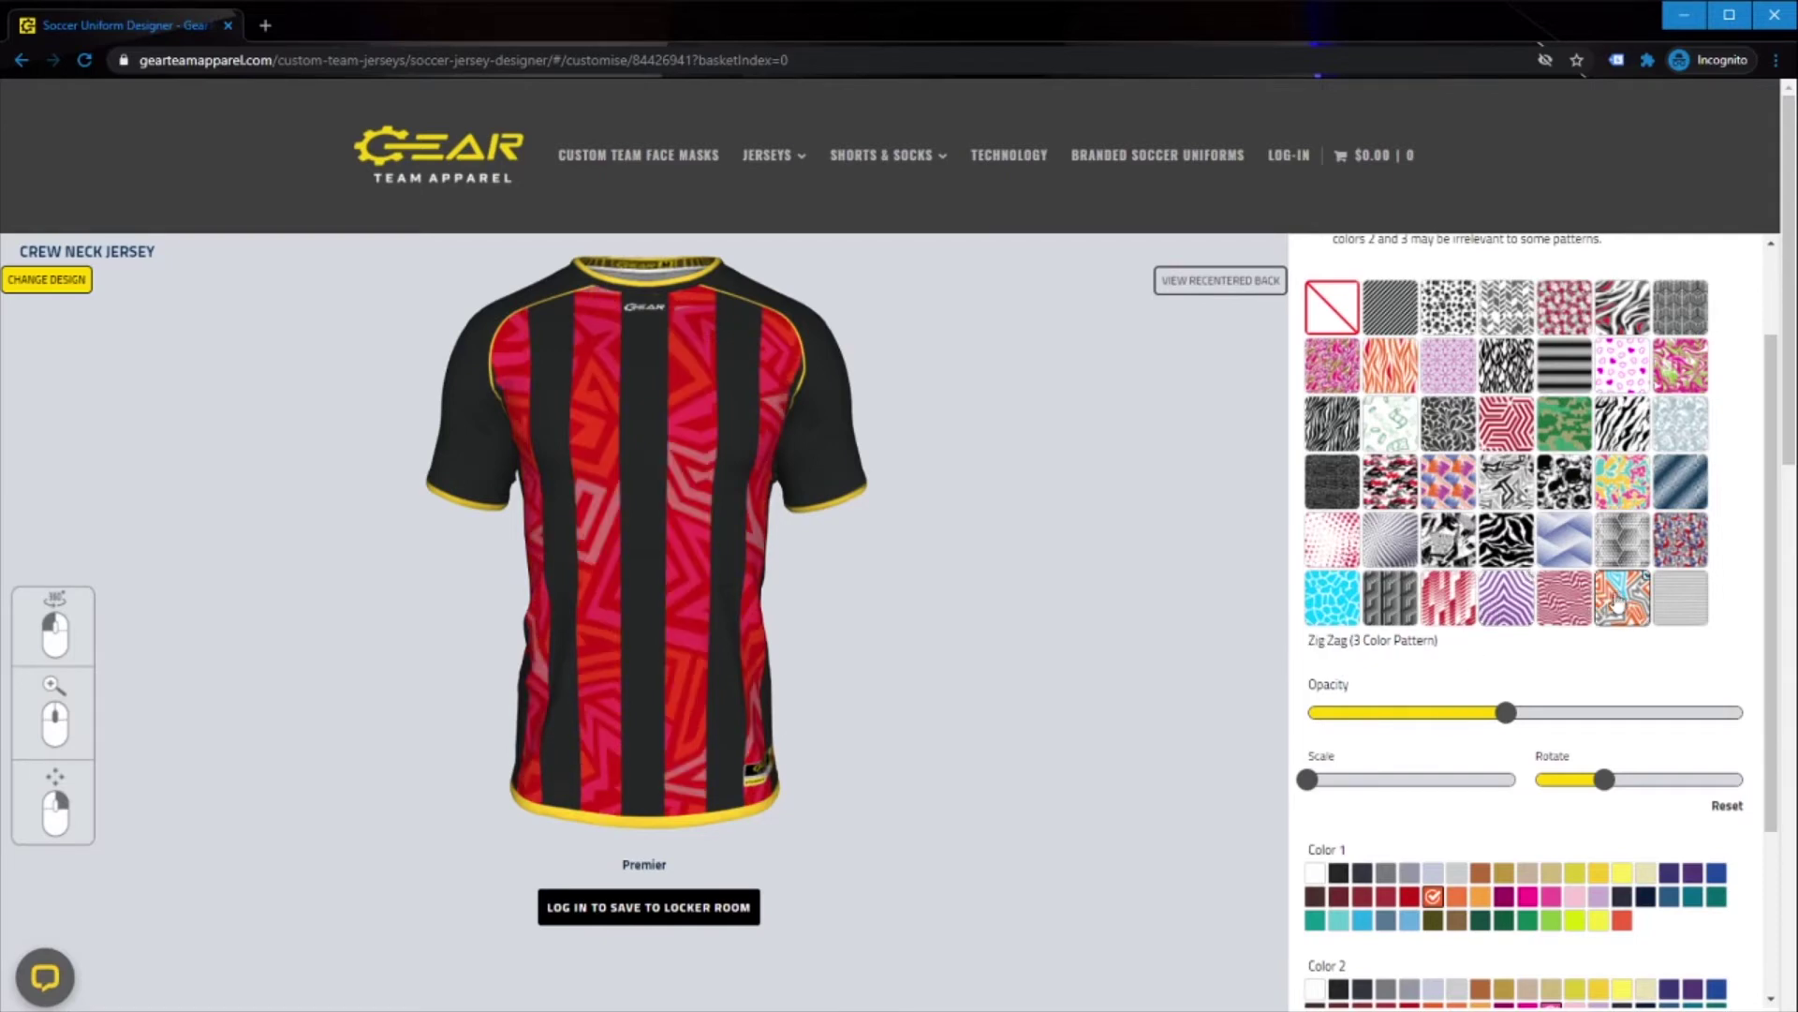
scroll(1375, 714, down, 1)
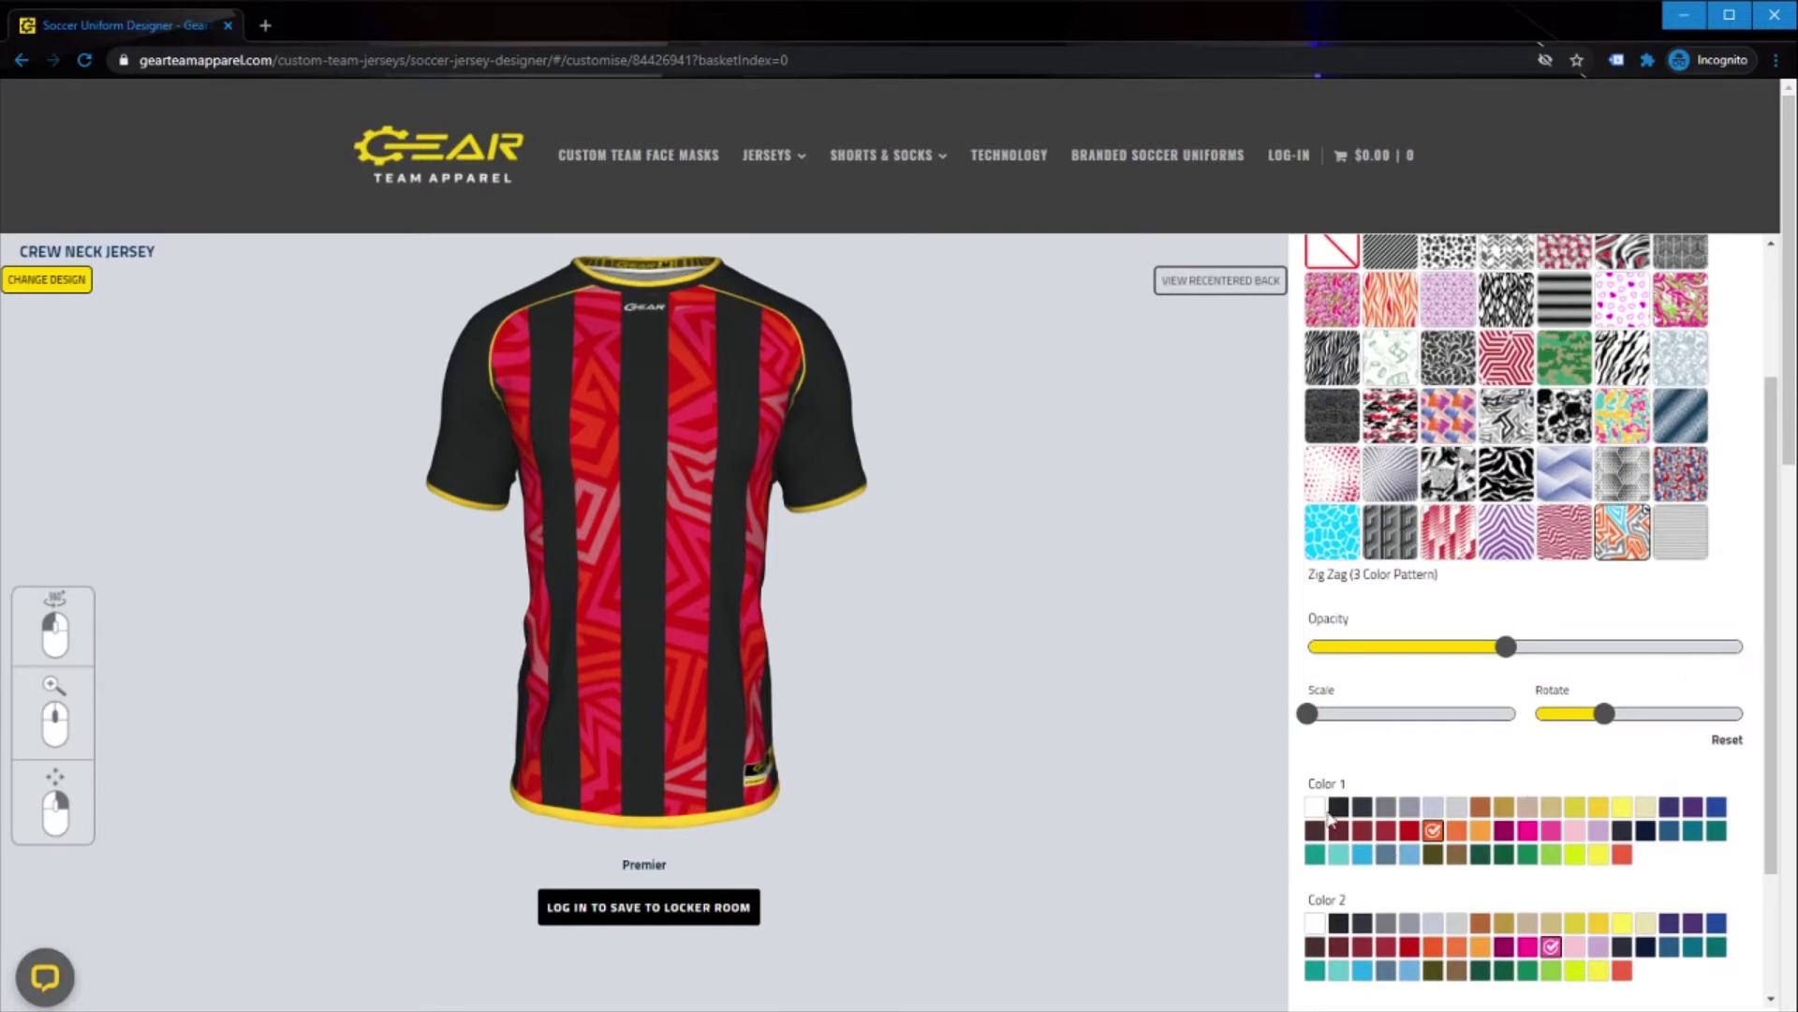
scroll(1380, 927, down, 1)
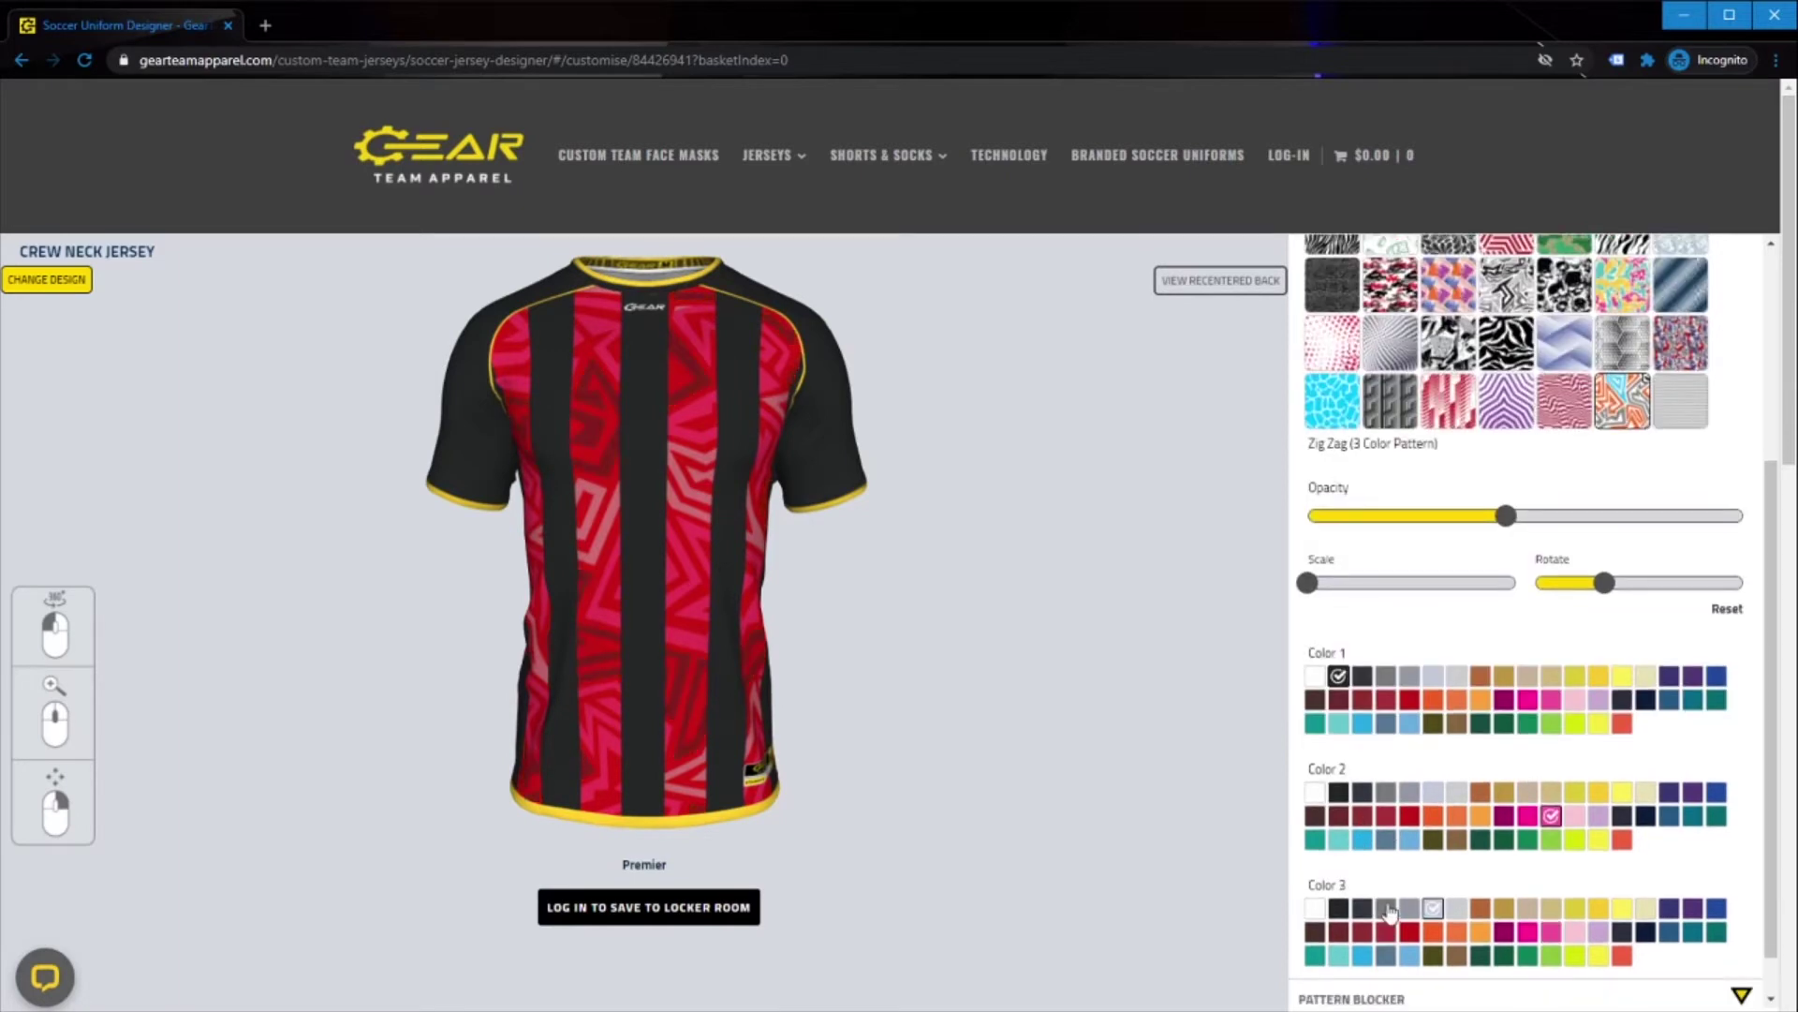
click(1363, 792)
click(1386, 793)
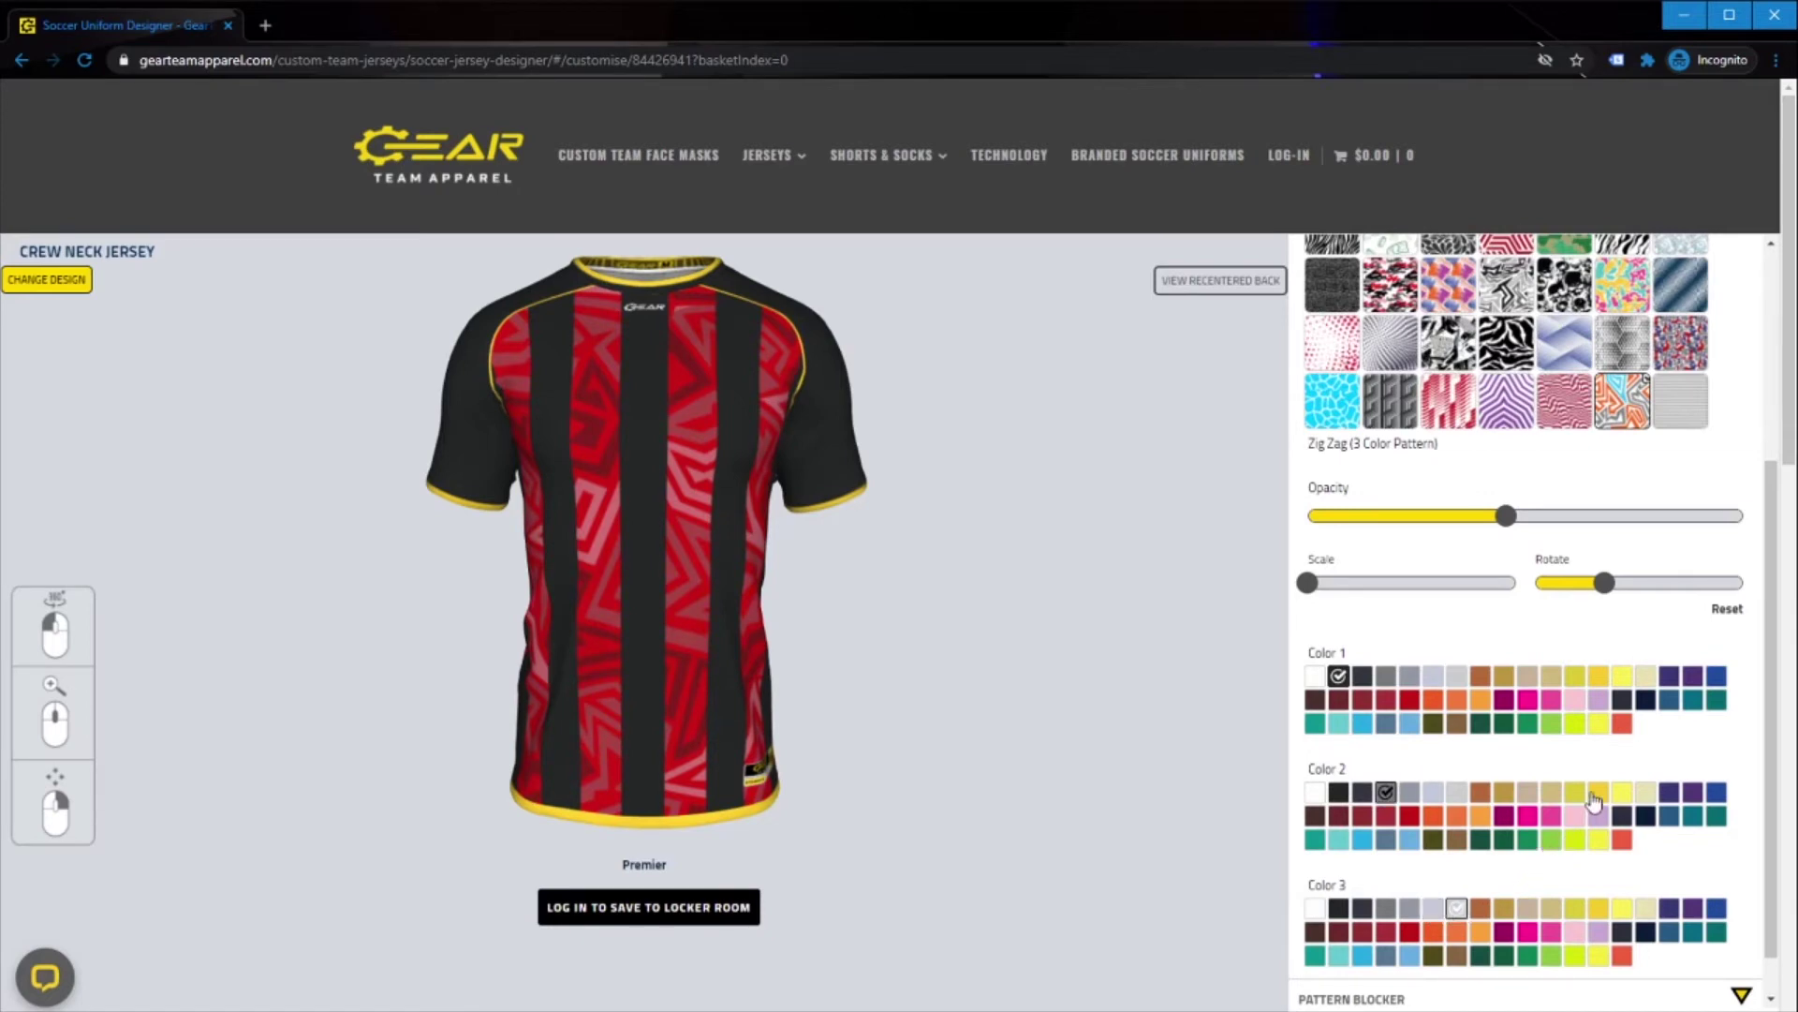
Try a low opacity for the Zig Zag pattern, and raise it to almost full
scroll(1583, 787, up, 1)
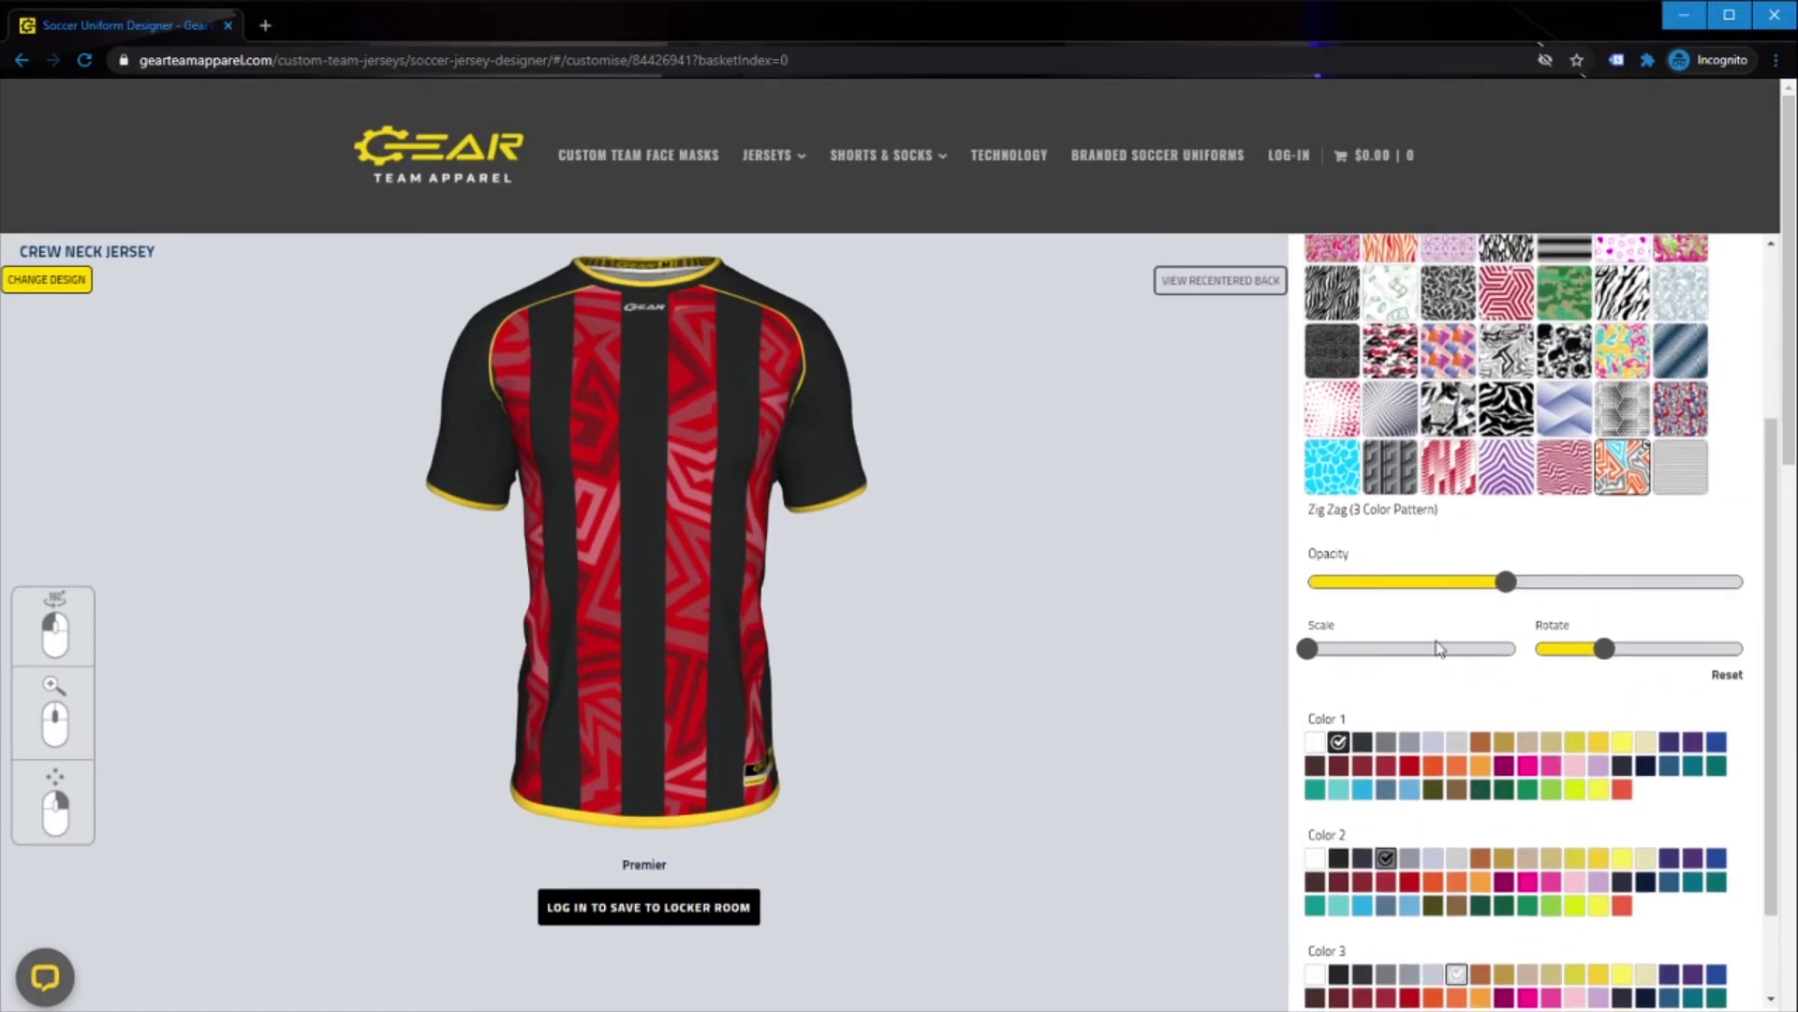
click(1381, 584)
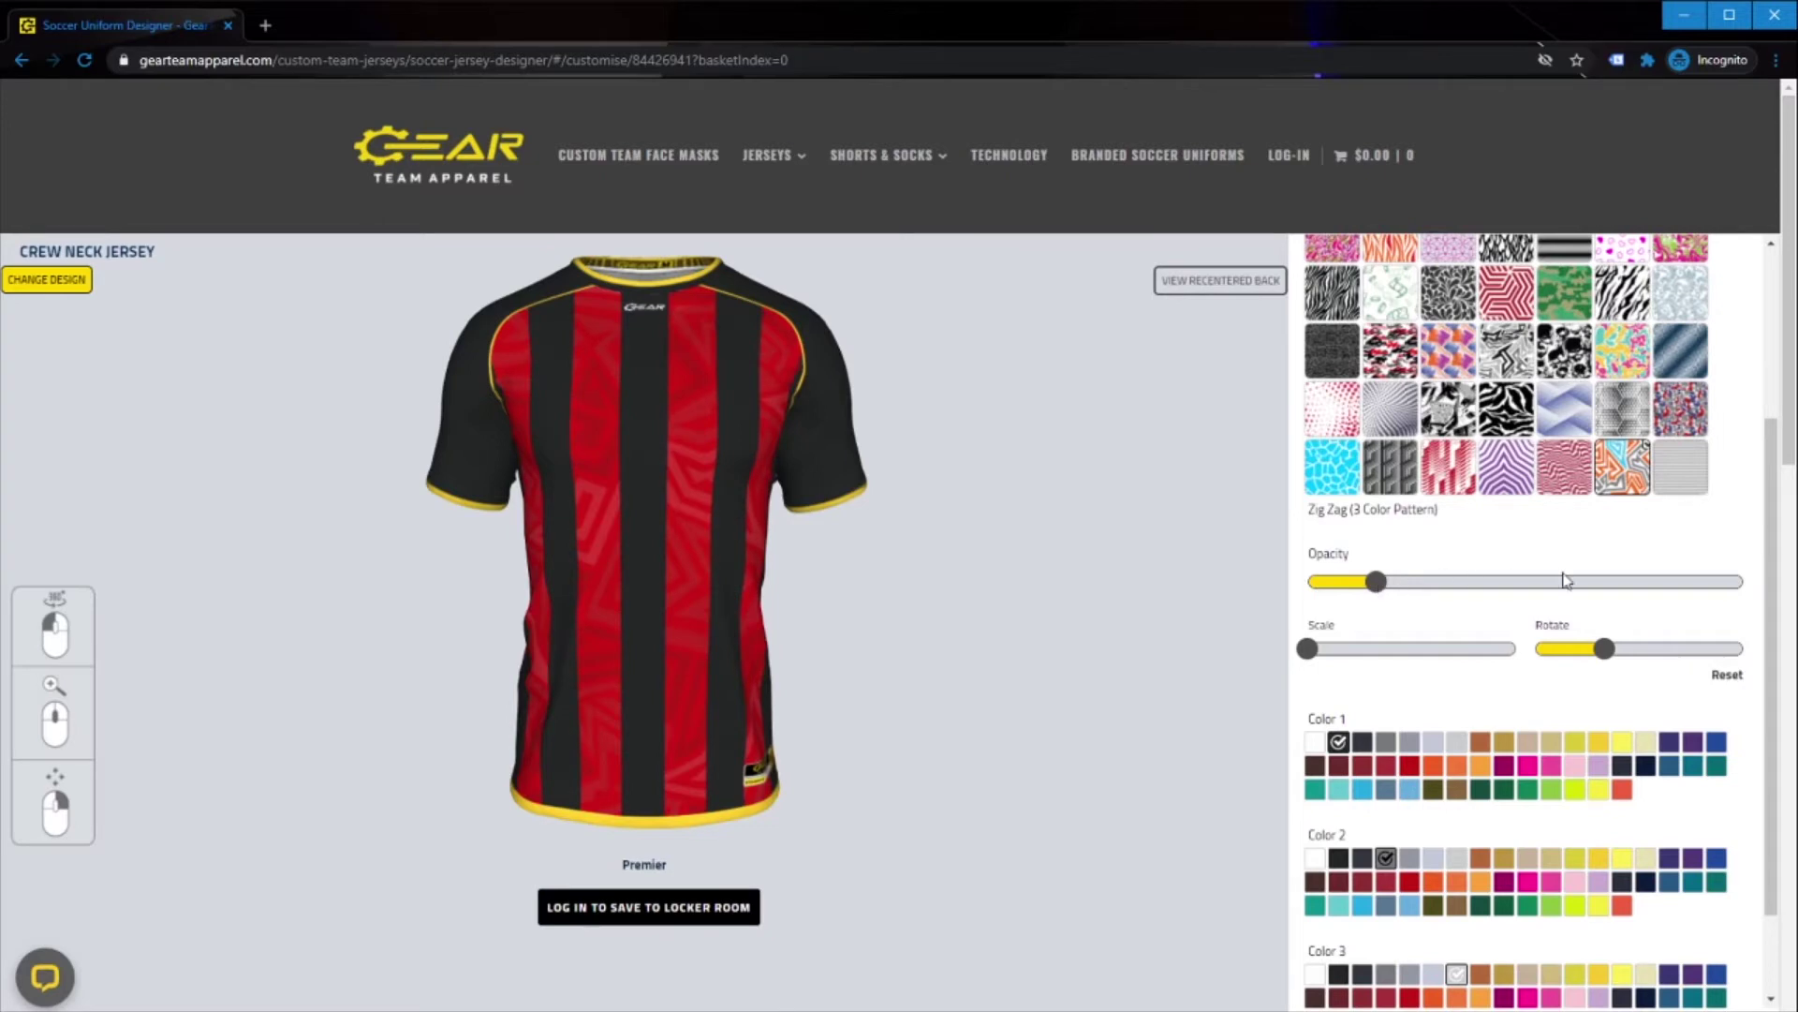
click(1734, 582)
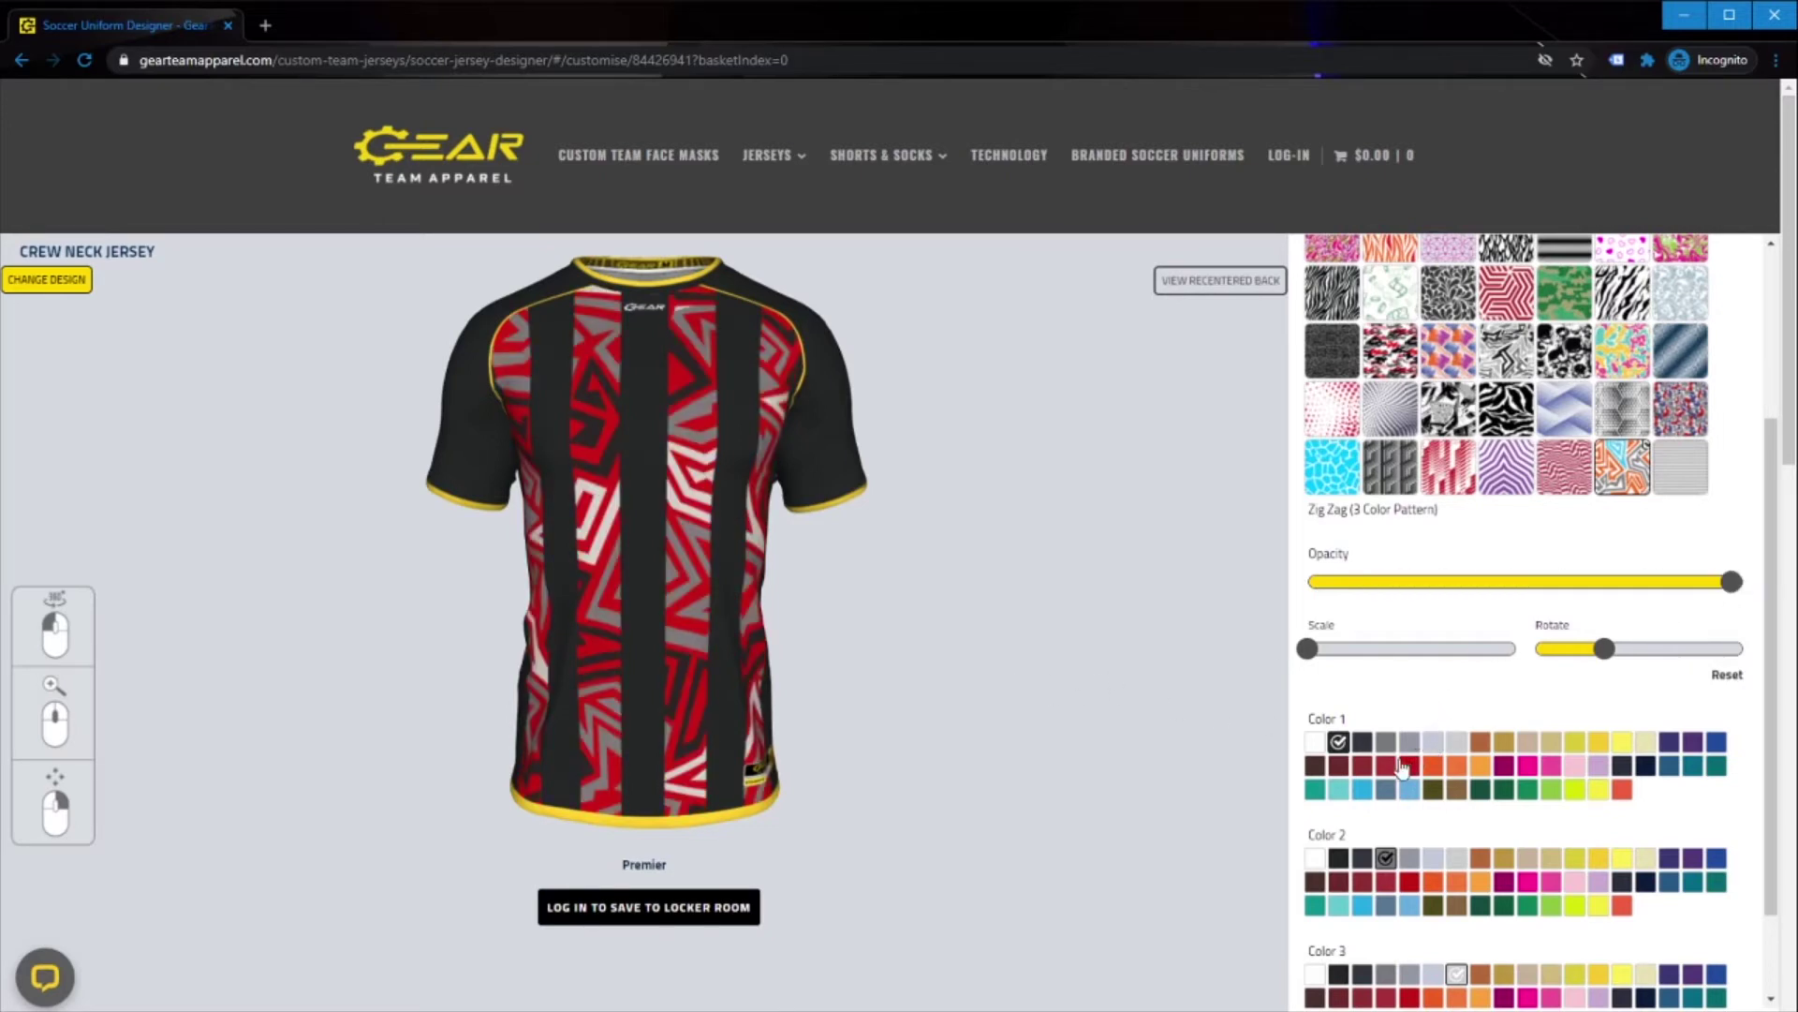
scroll(1490, 587, up, 5)
scroll(1475, 595, down, 3)
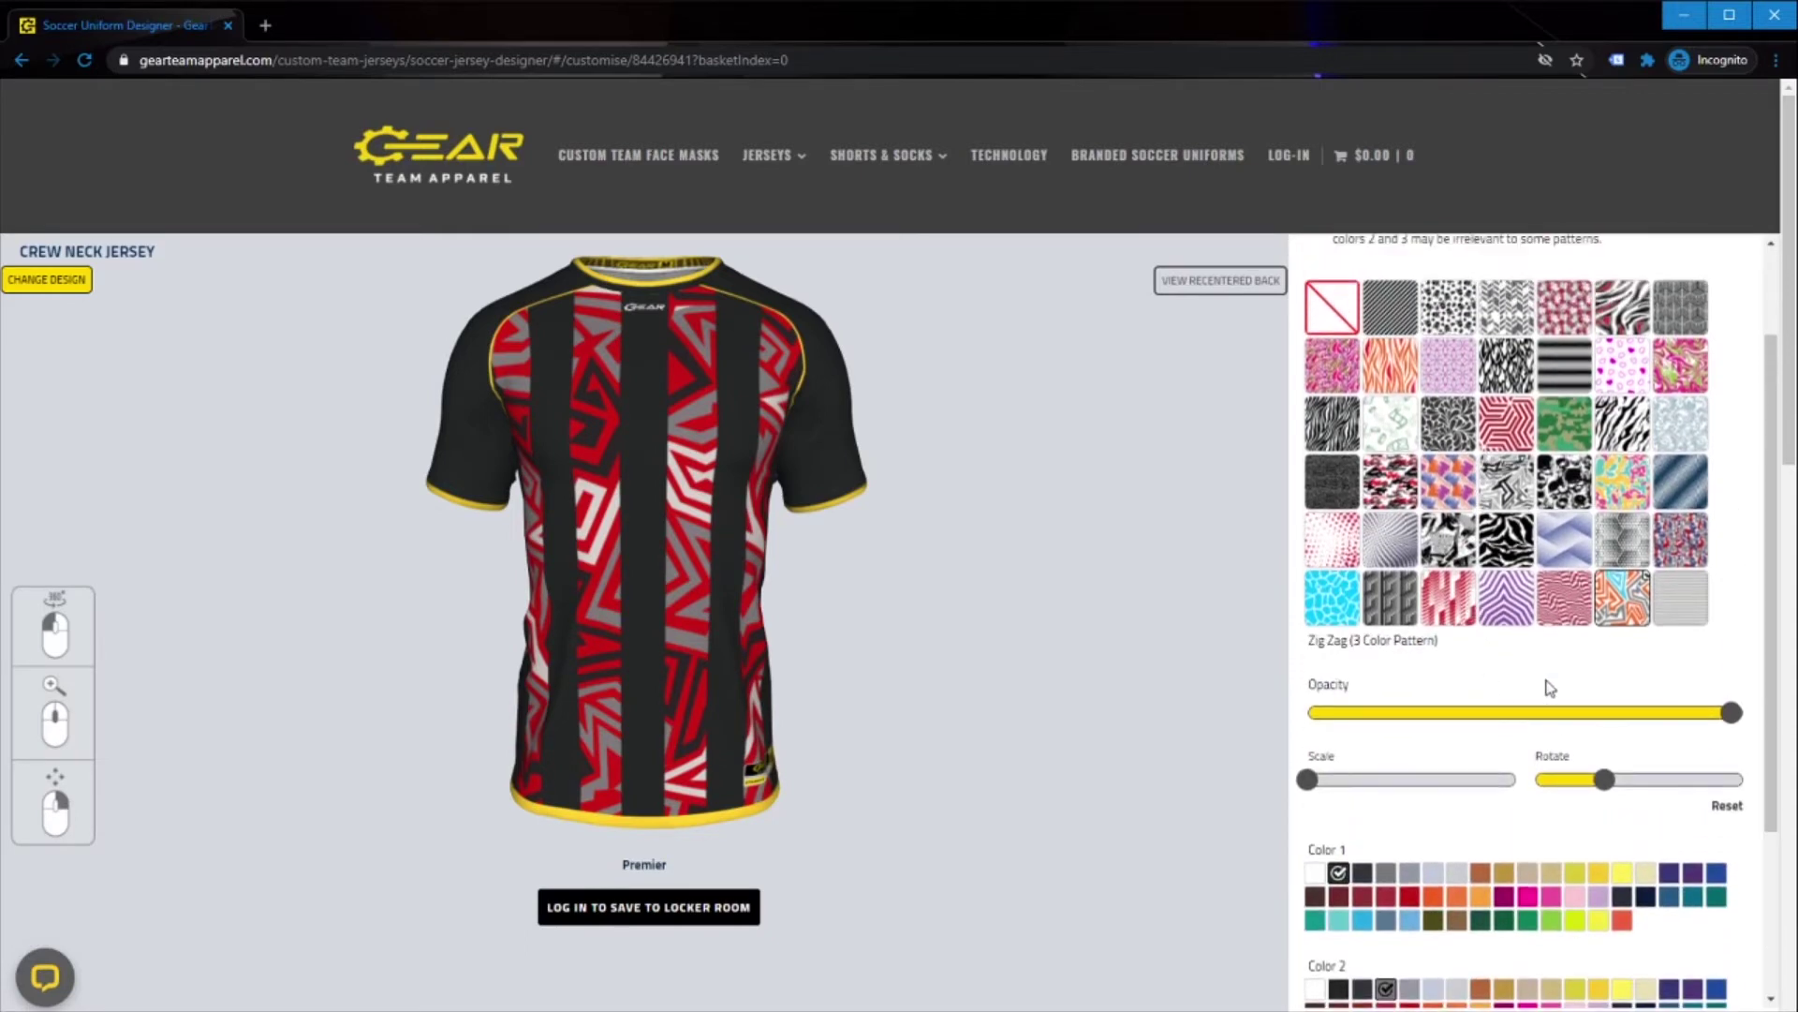
scroll(1443, 656, up, 3)
scroll(1424, 582, down, 1)
scroll(1424, 582, down, 5)
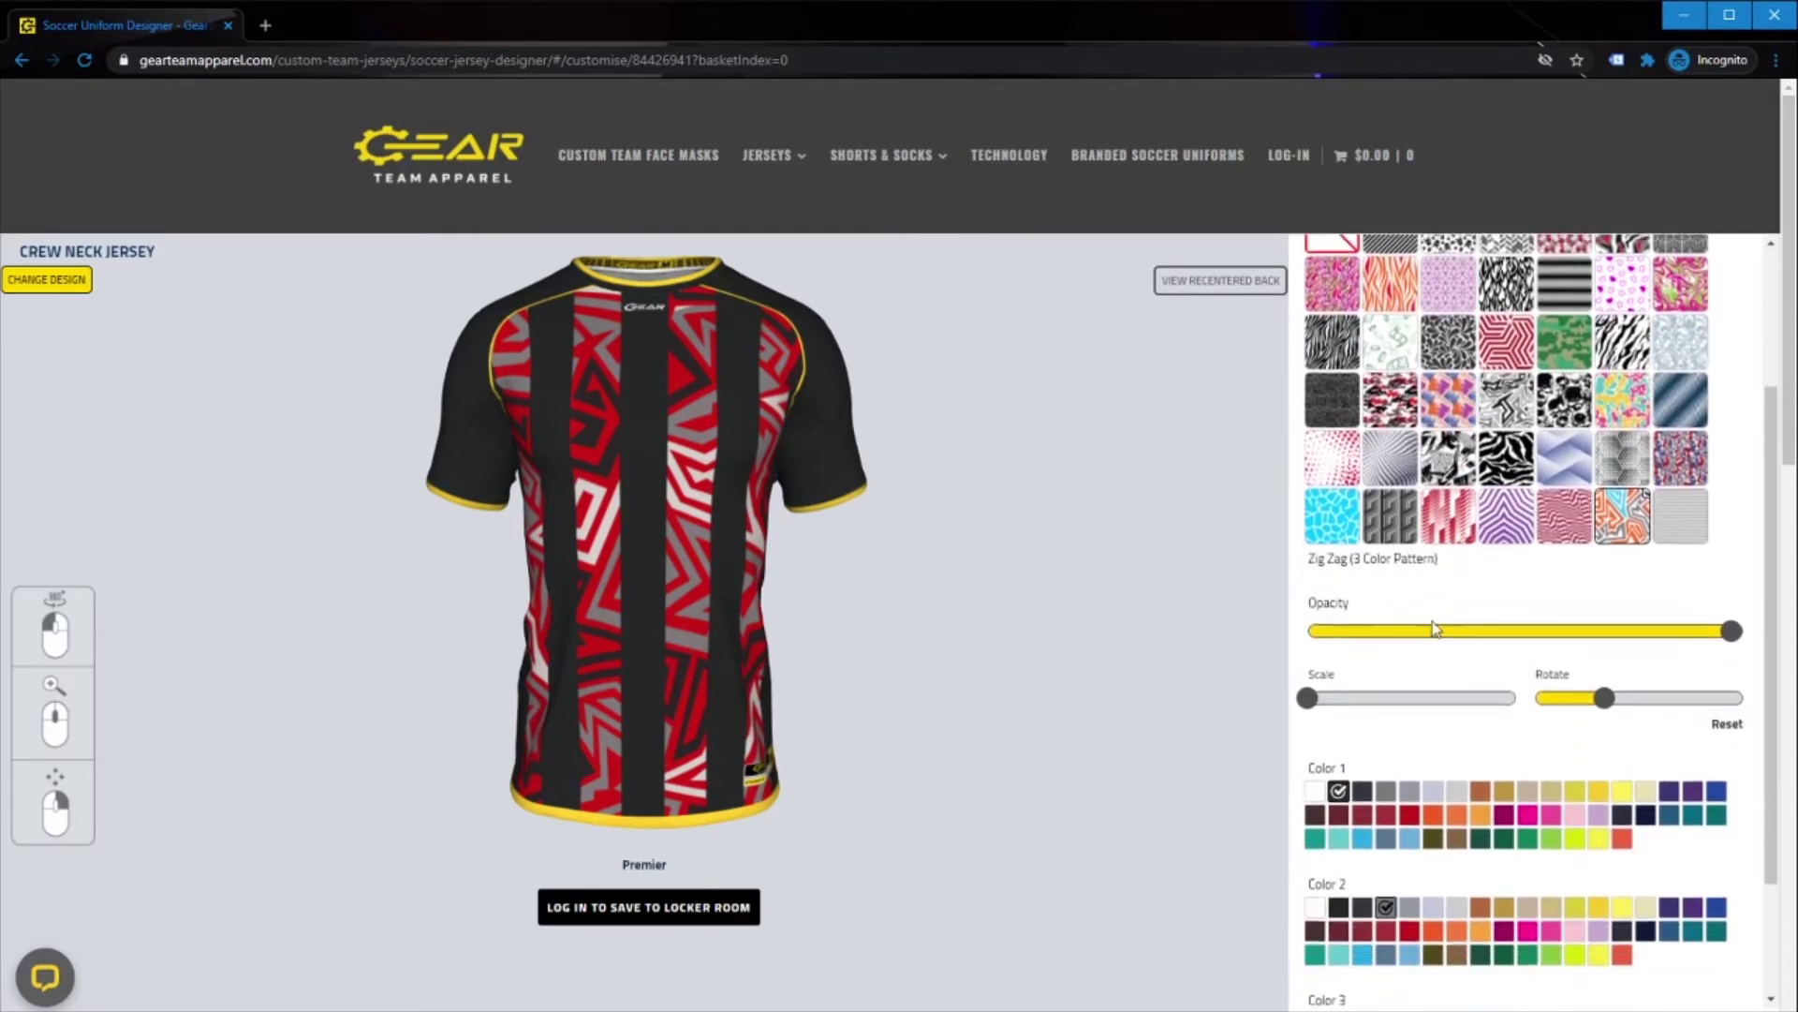
Turn the black front and back pattern blockers up to full strength
scroll(1395, 512, up, 4)
scroll(1395, 512, up, 2)
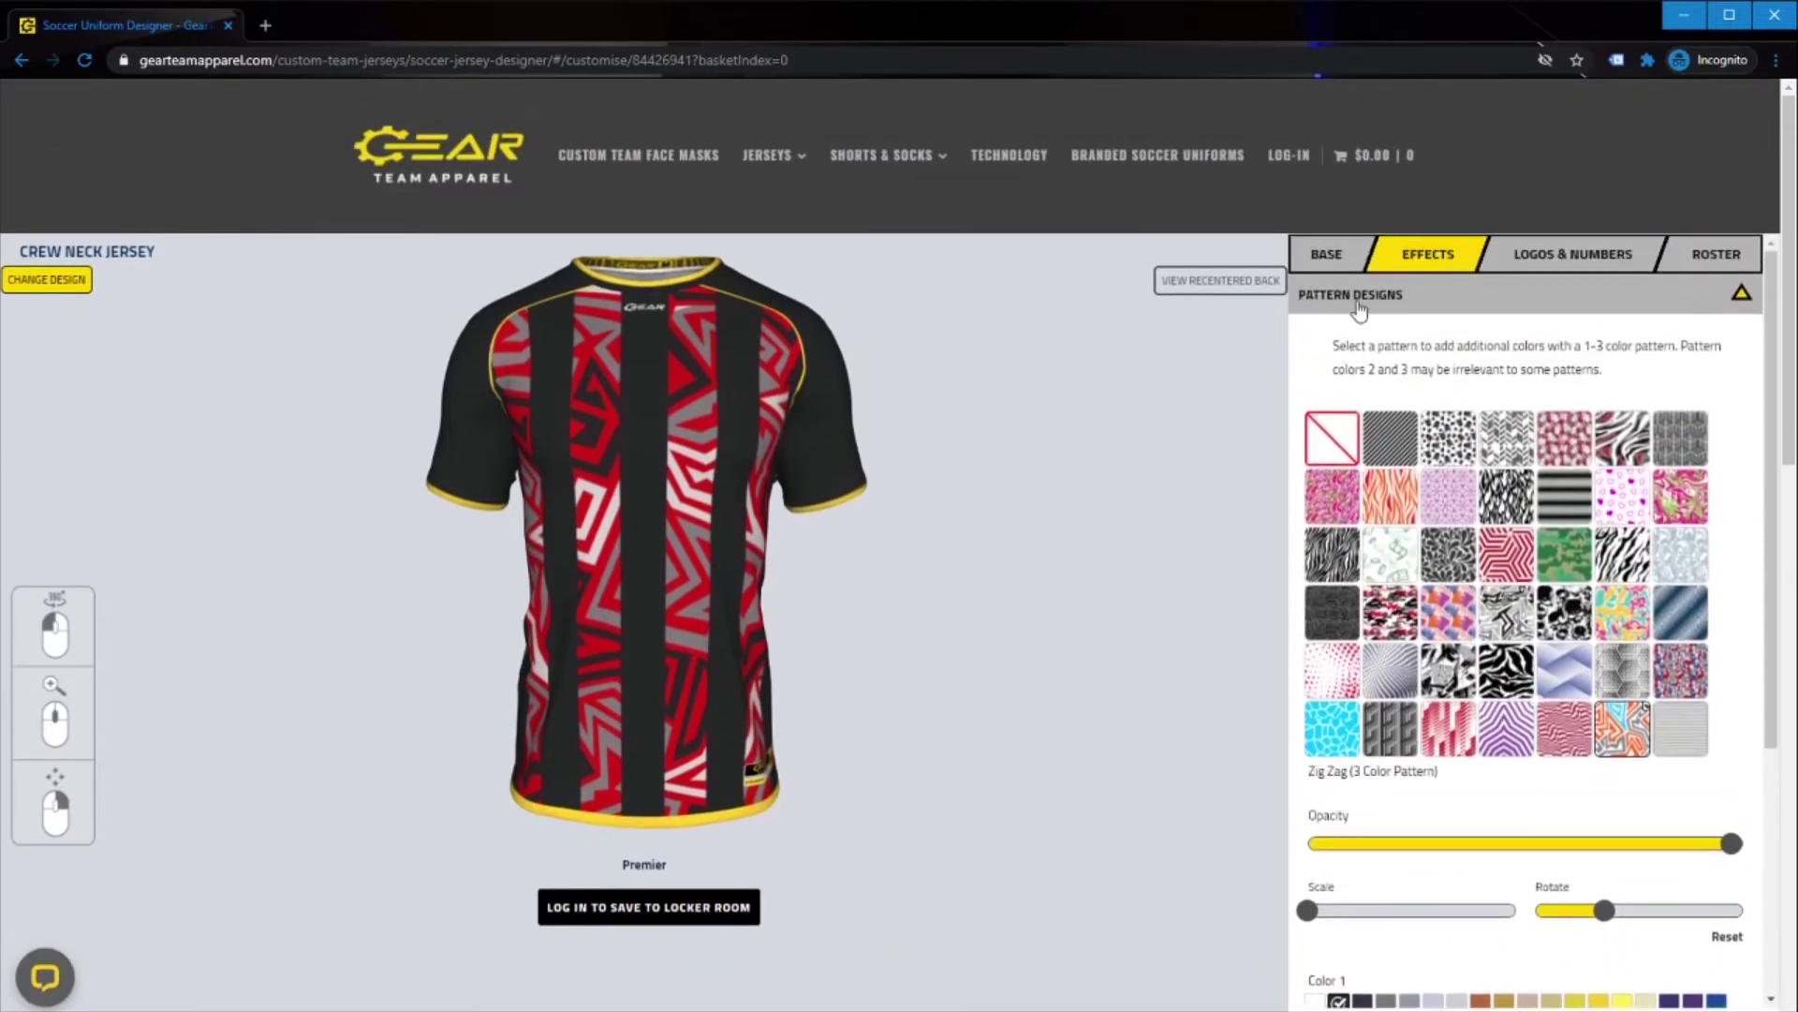
click(1363, 296)
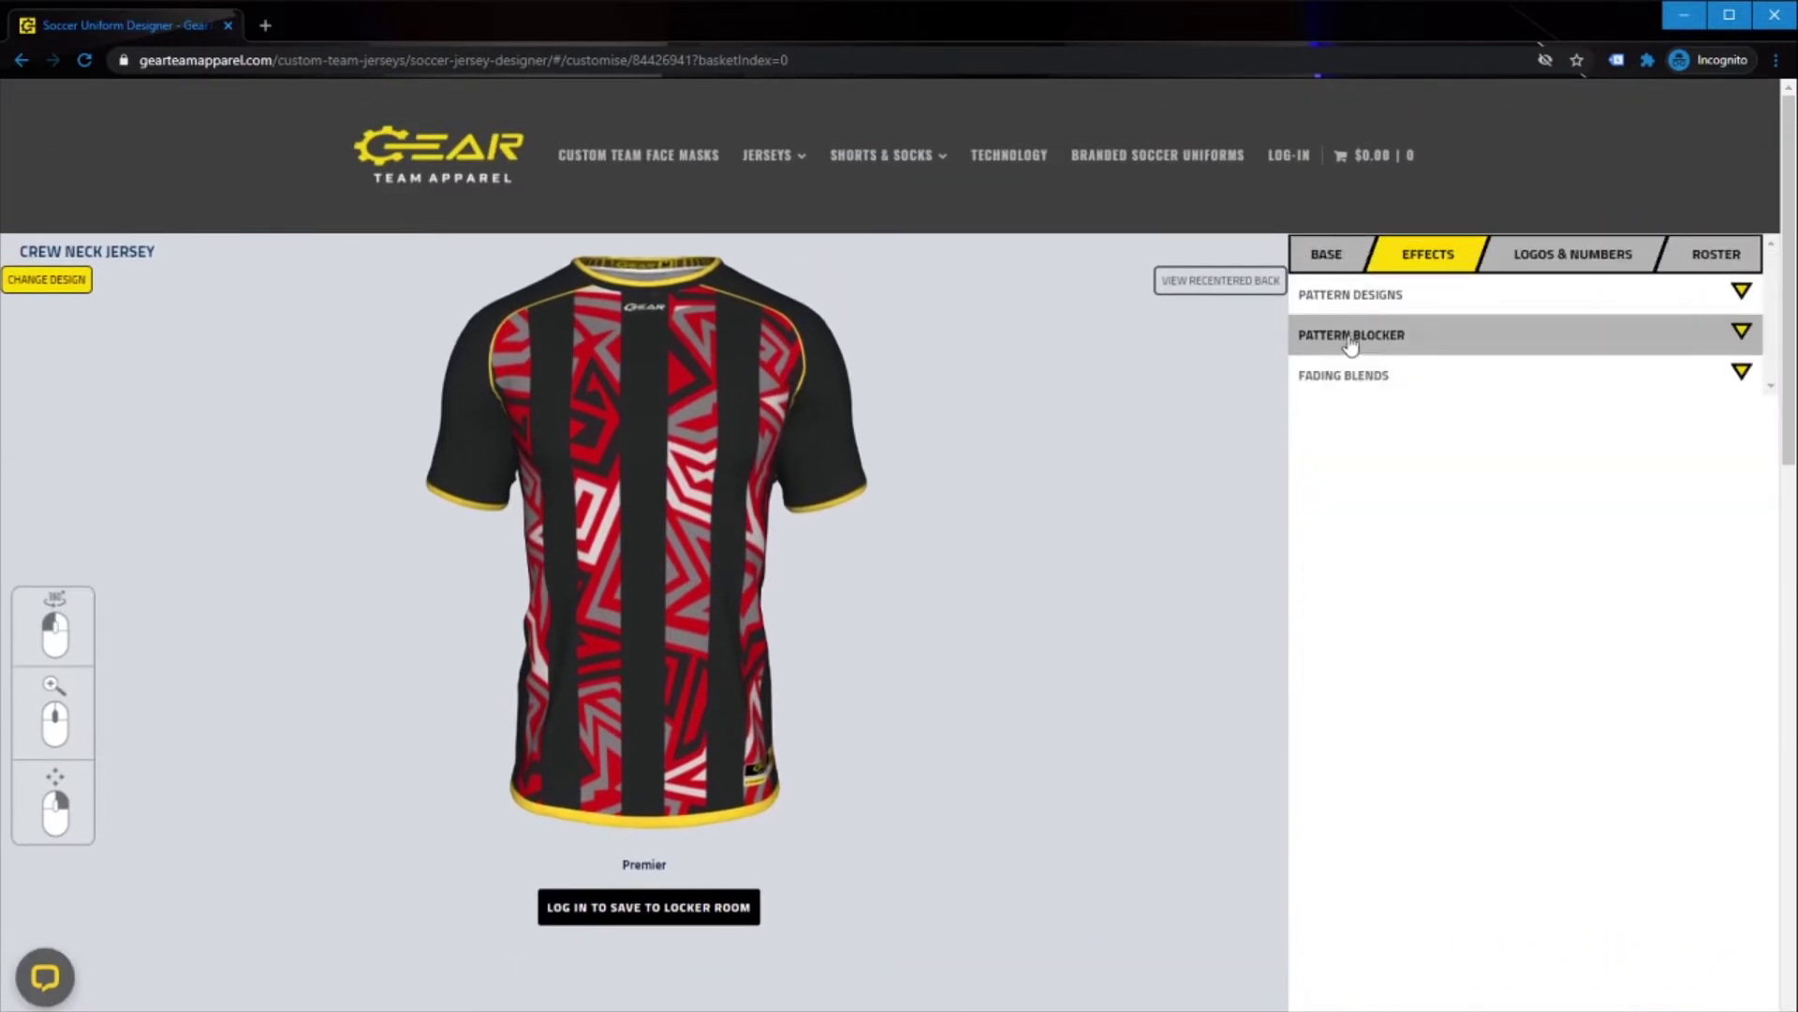
click(1361, 335)
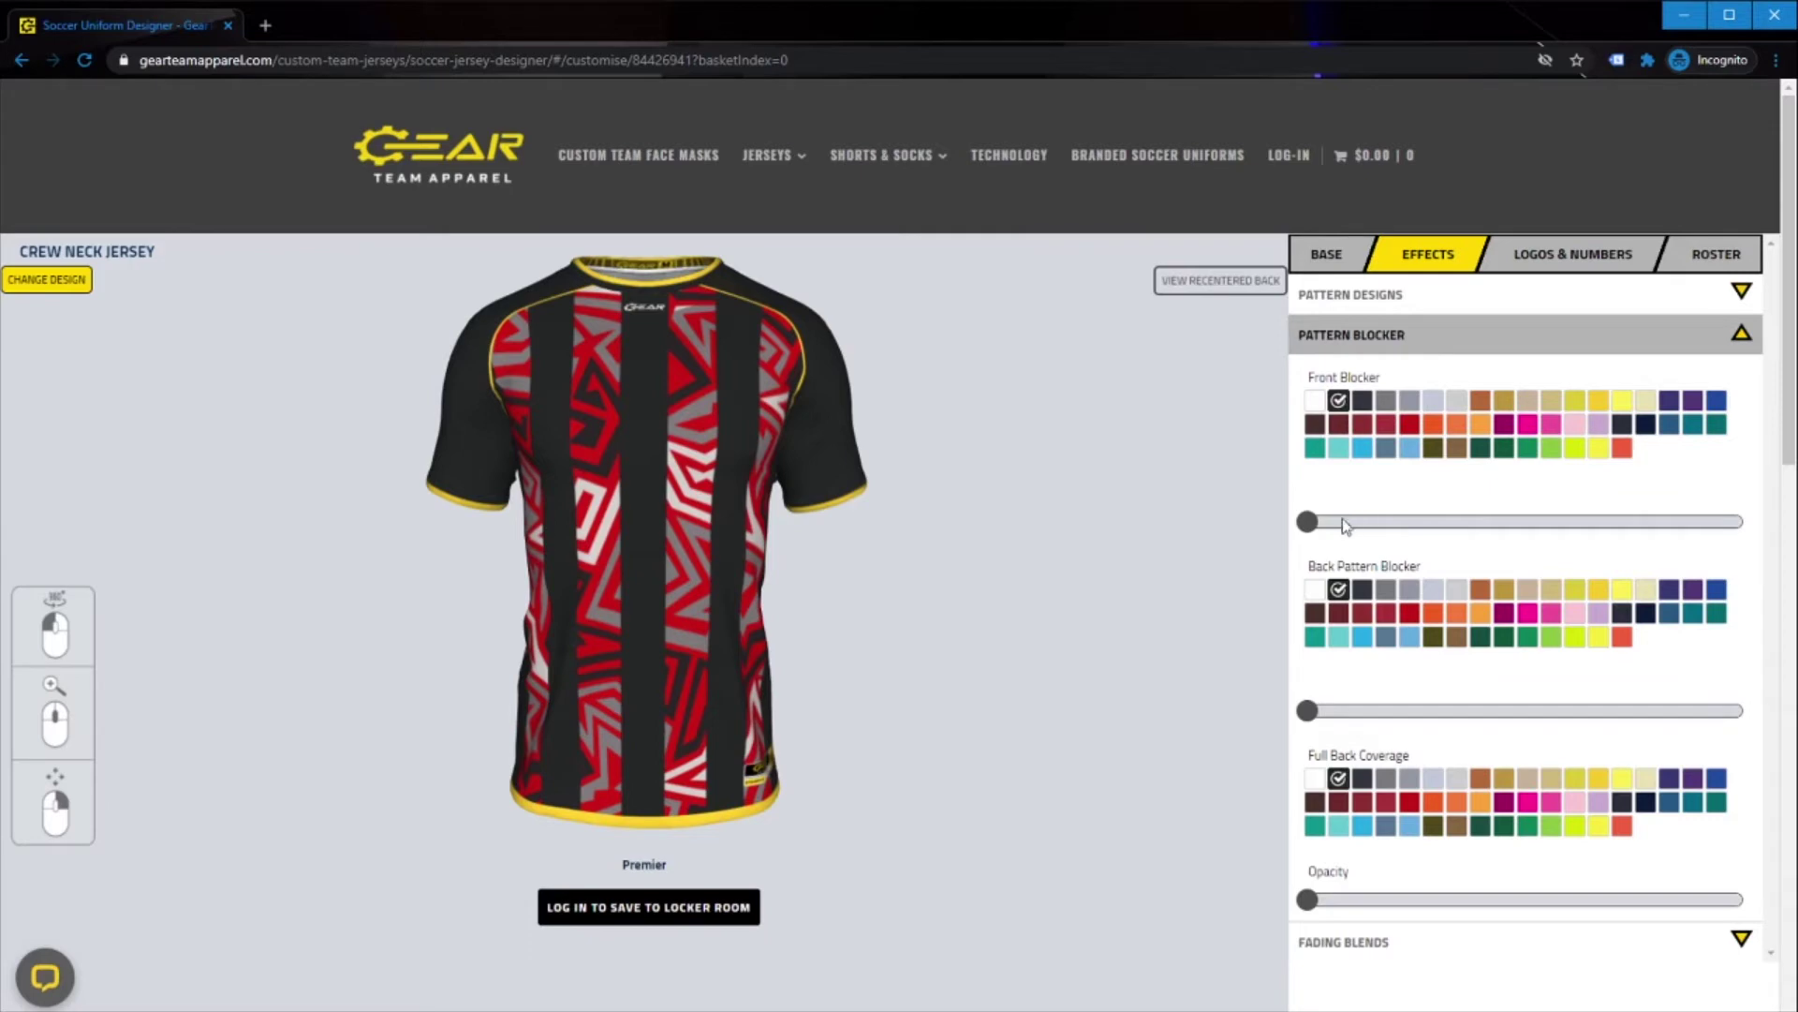
click(1740, 531)
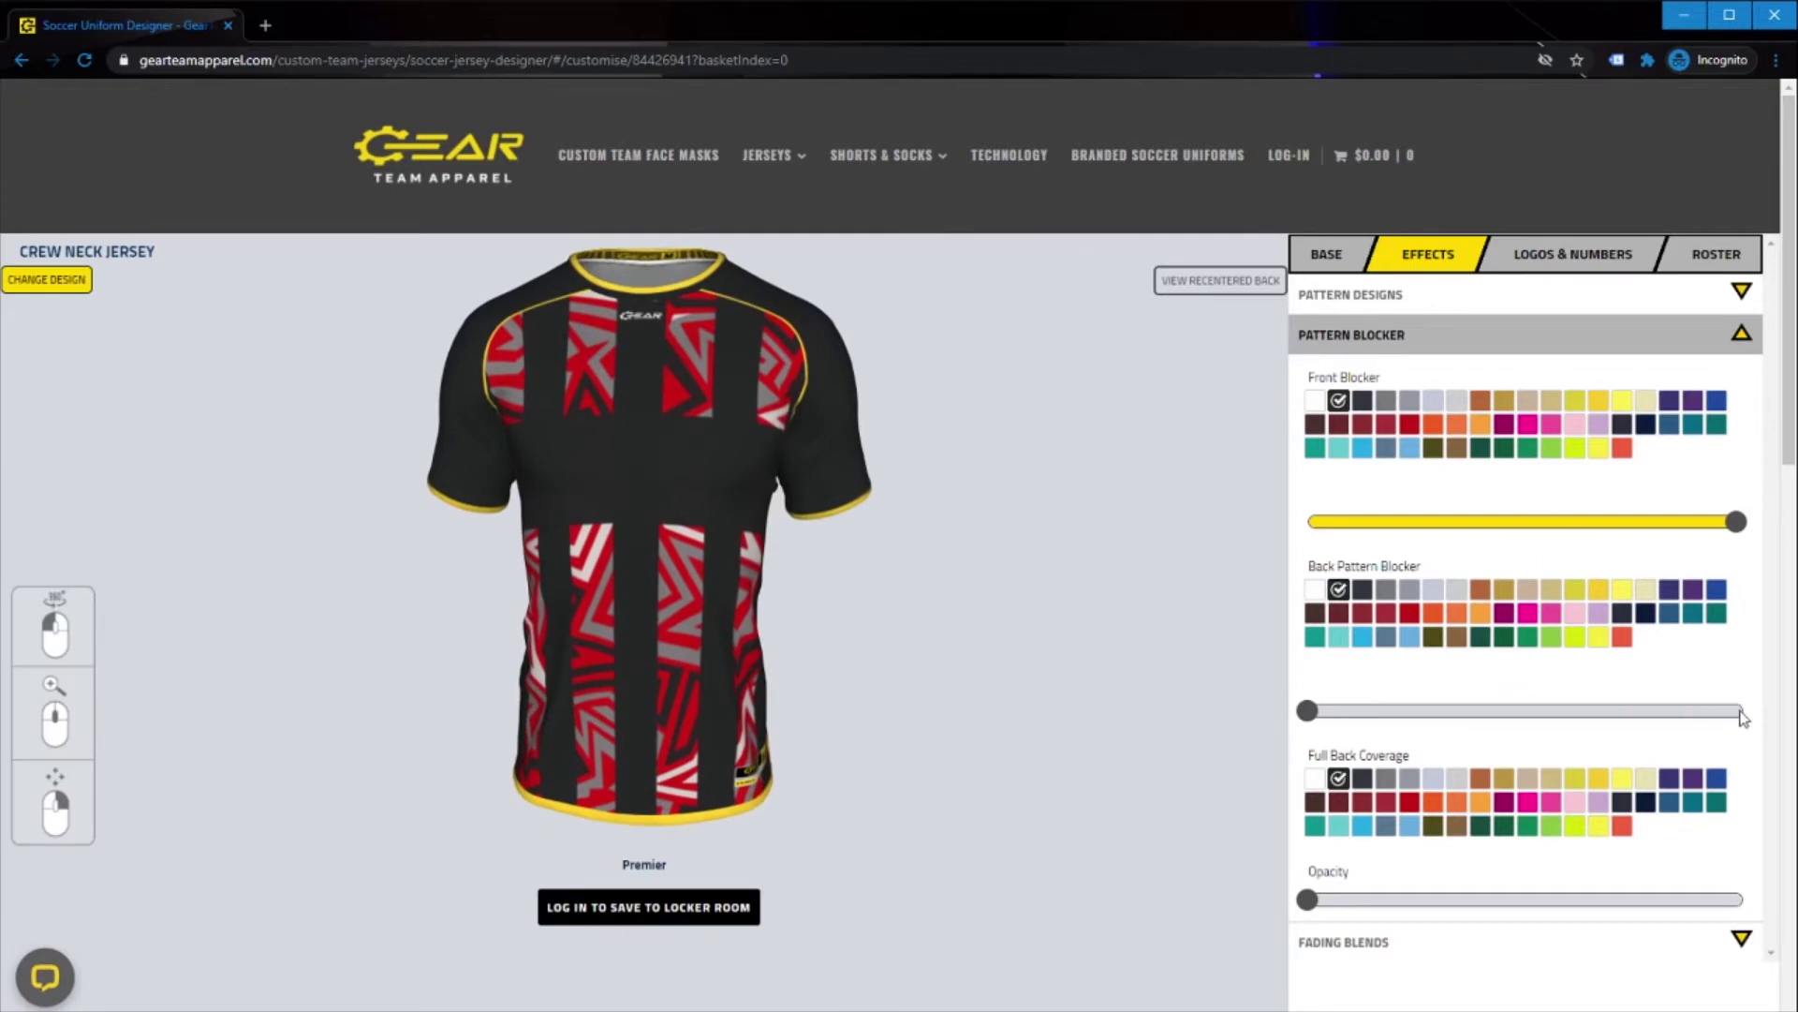
drag(868, 656, 473, 656)
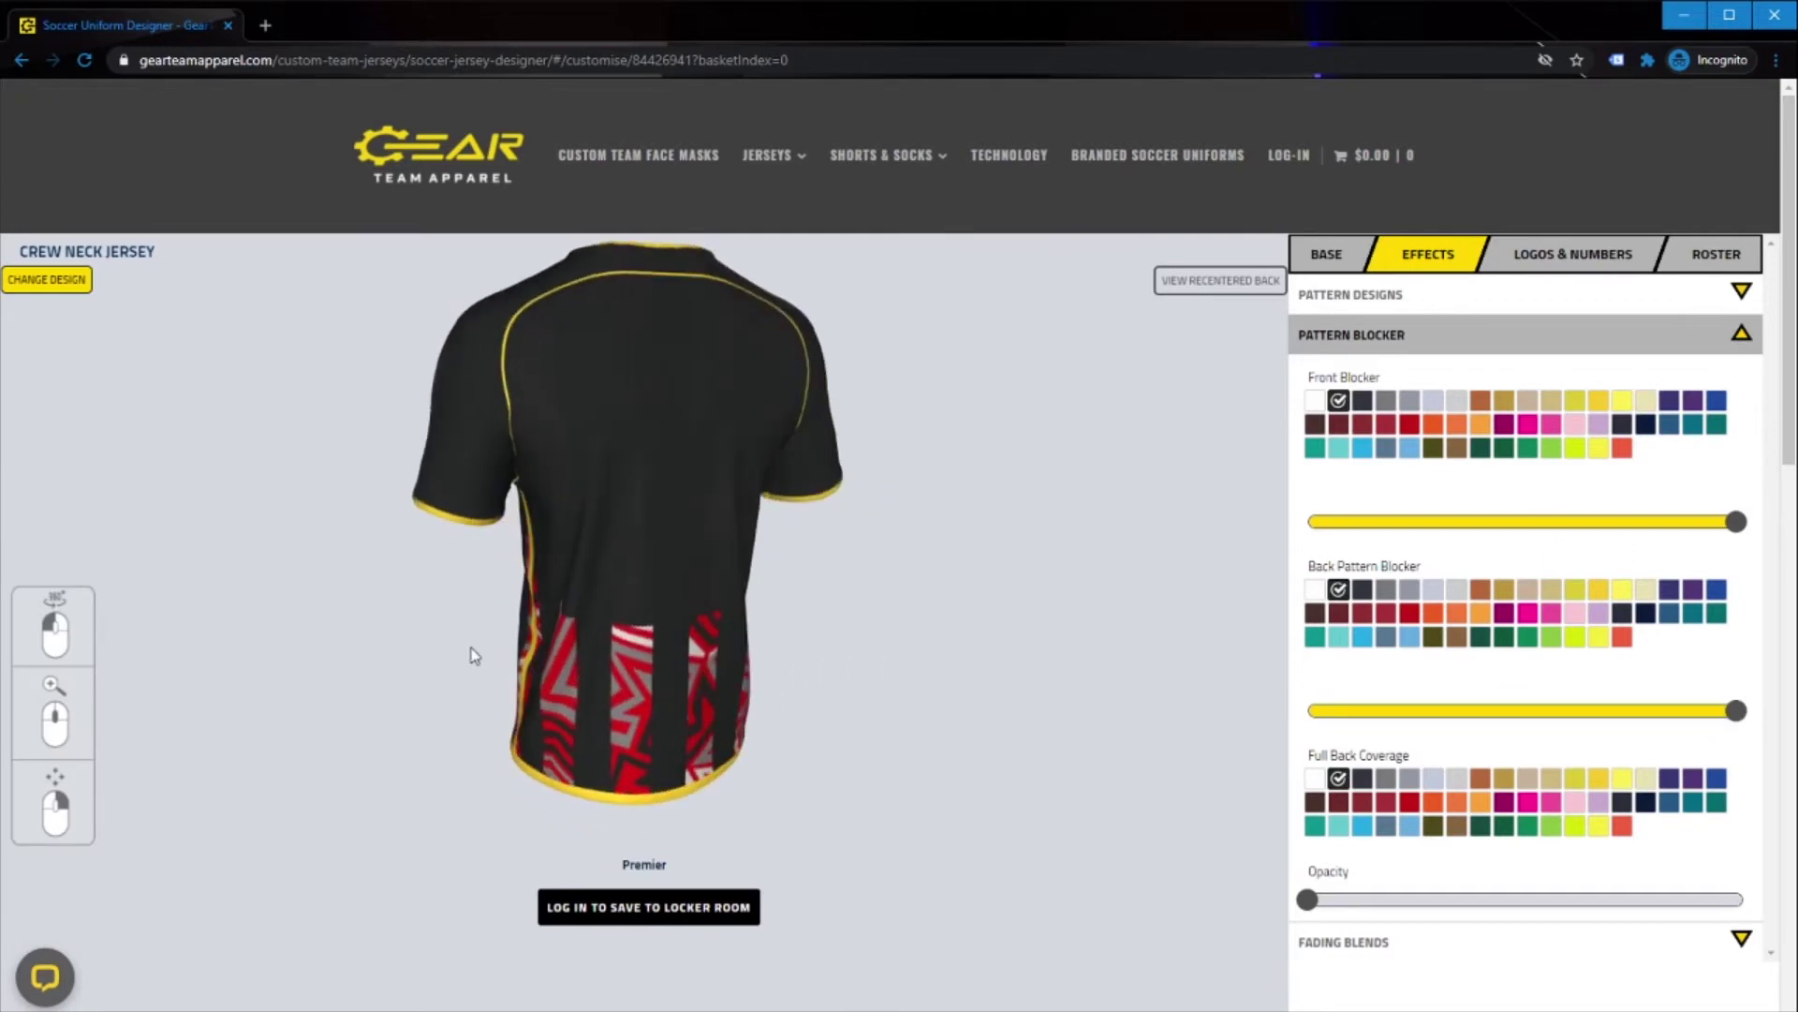
Try black full back coverage at full opacity instead of the back pattern blocker, and return both to their previous settings
click(1314, 713)
click(1739, 901)
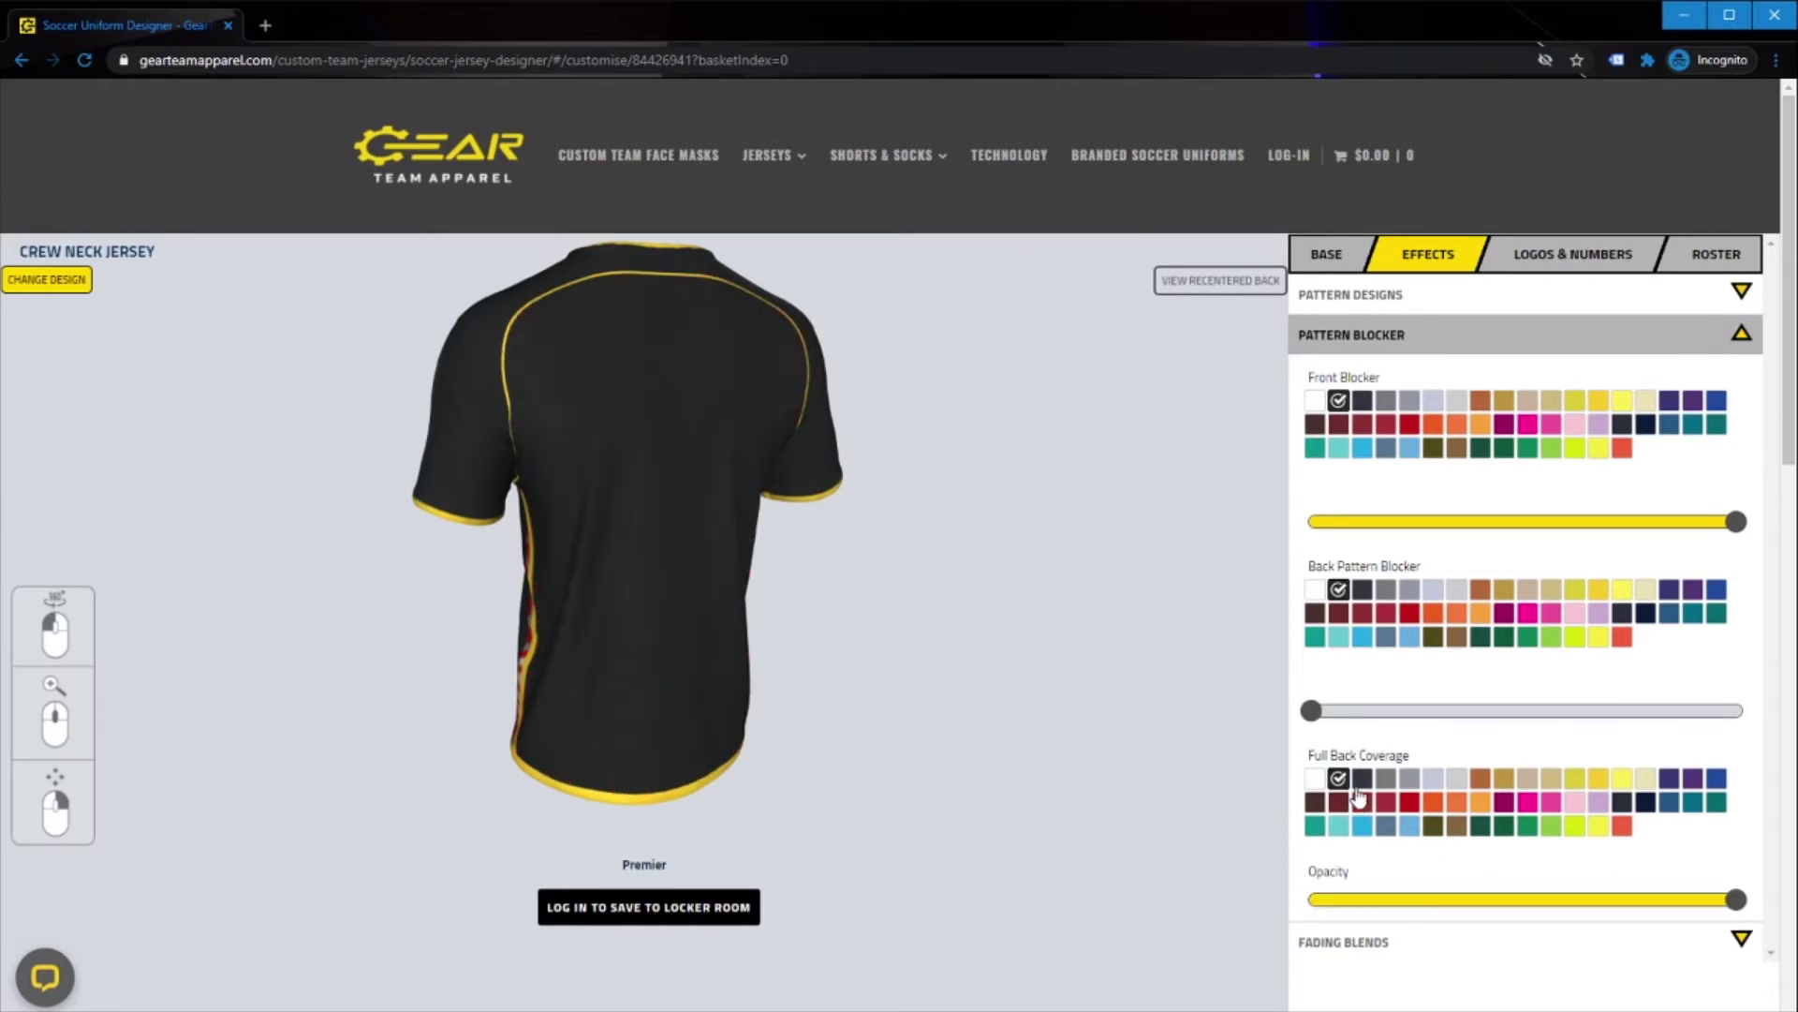
drag(693, 700, 711, 650)
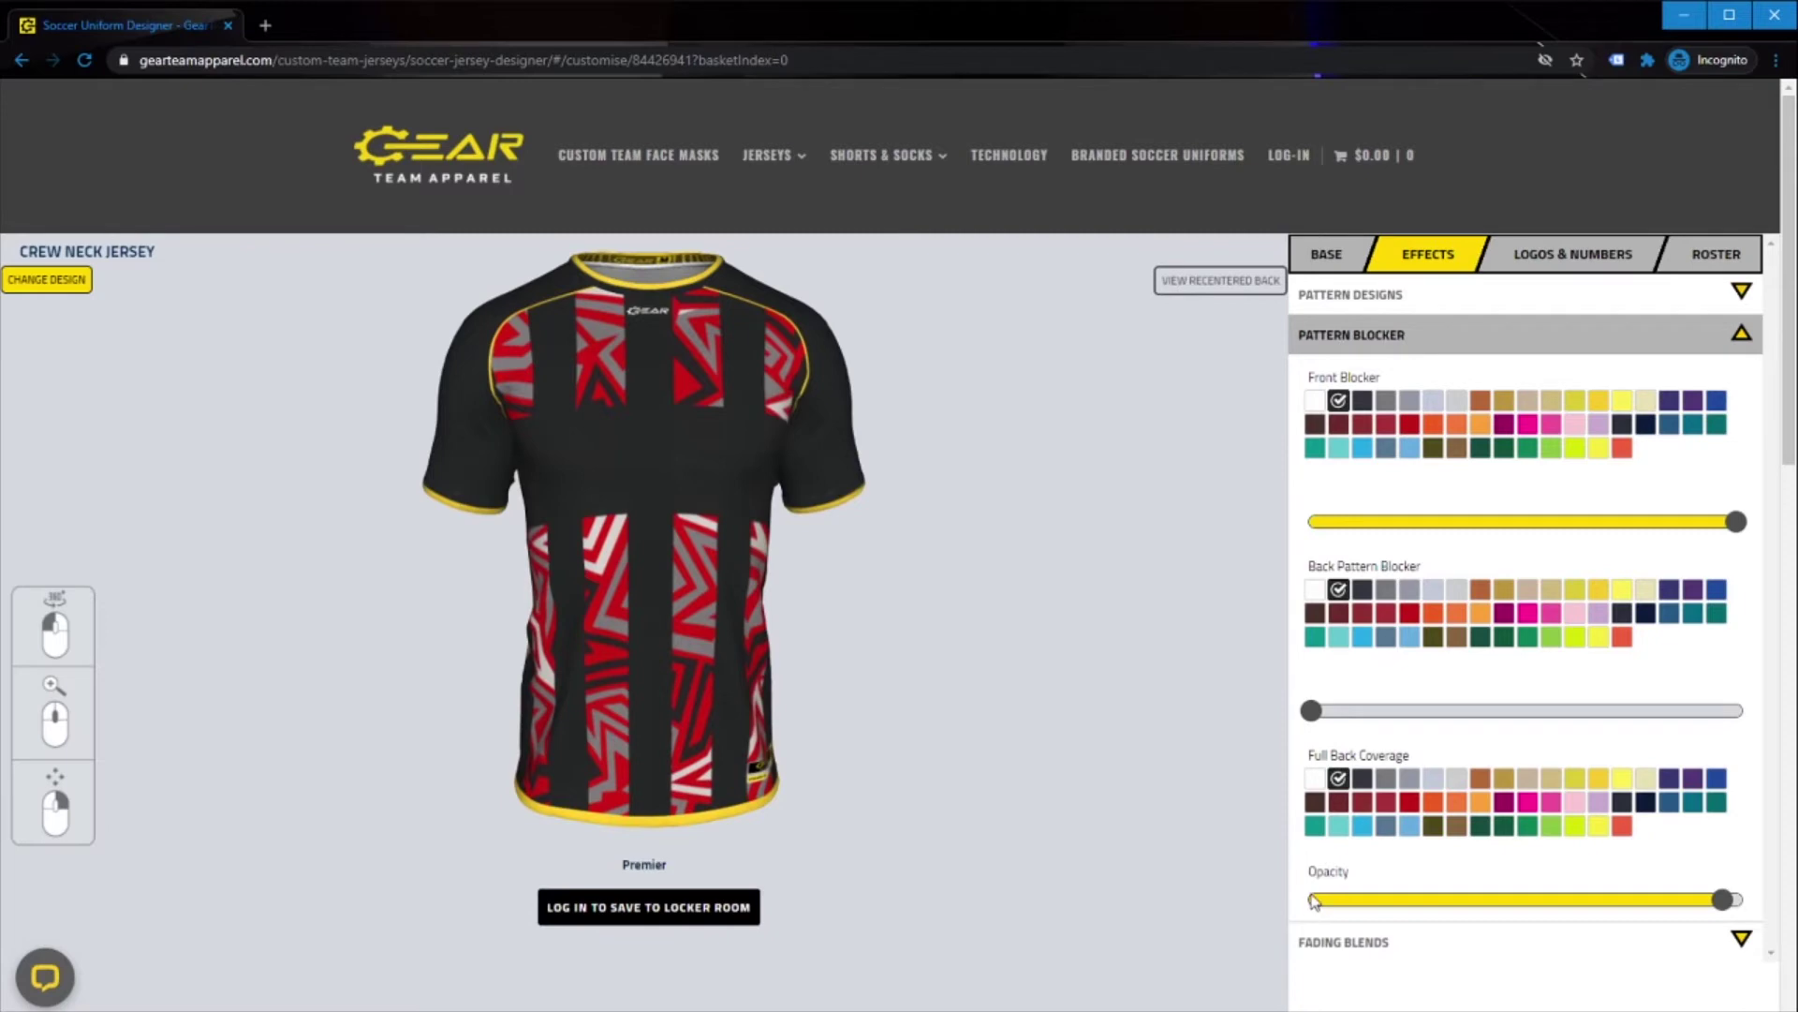
drag(1700, 913, 1292, 907)
click(1739, 718)
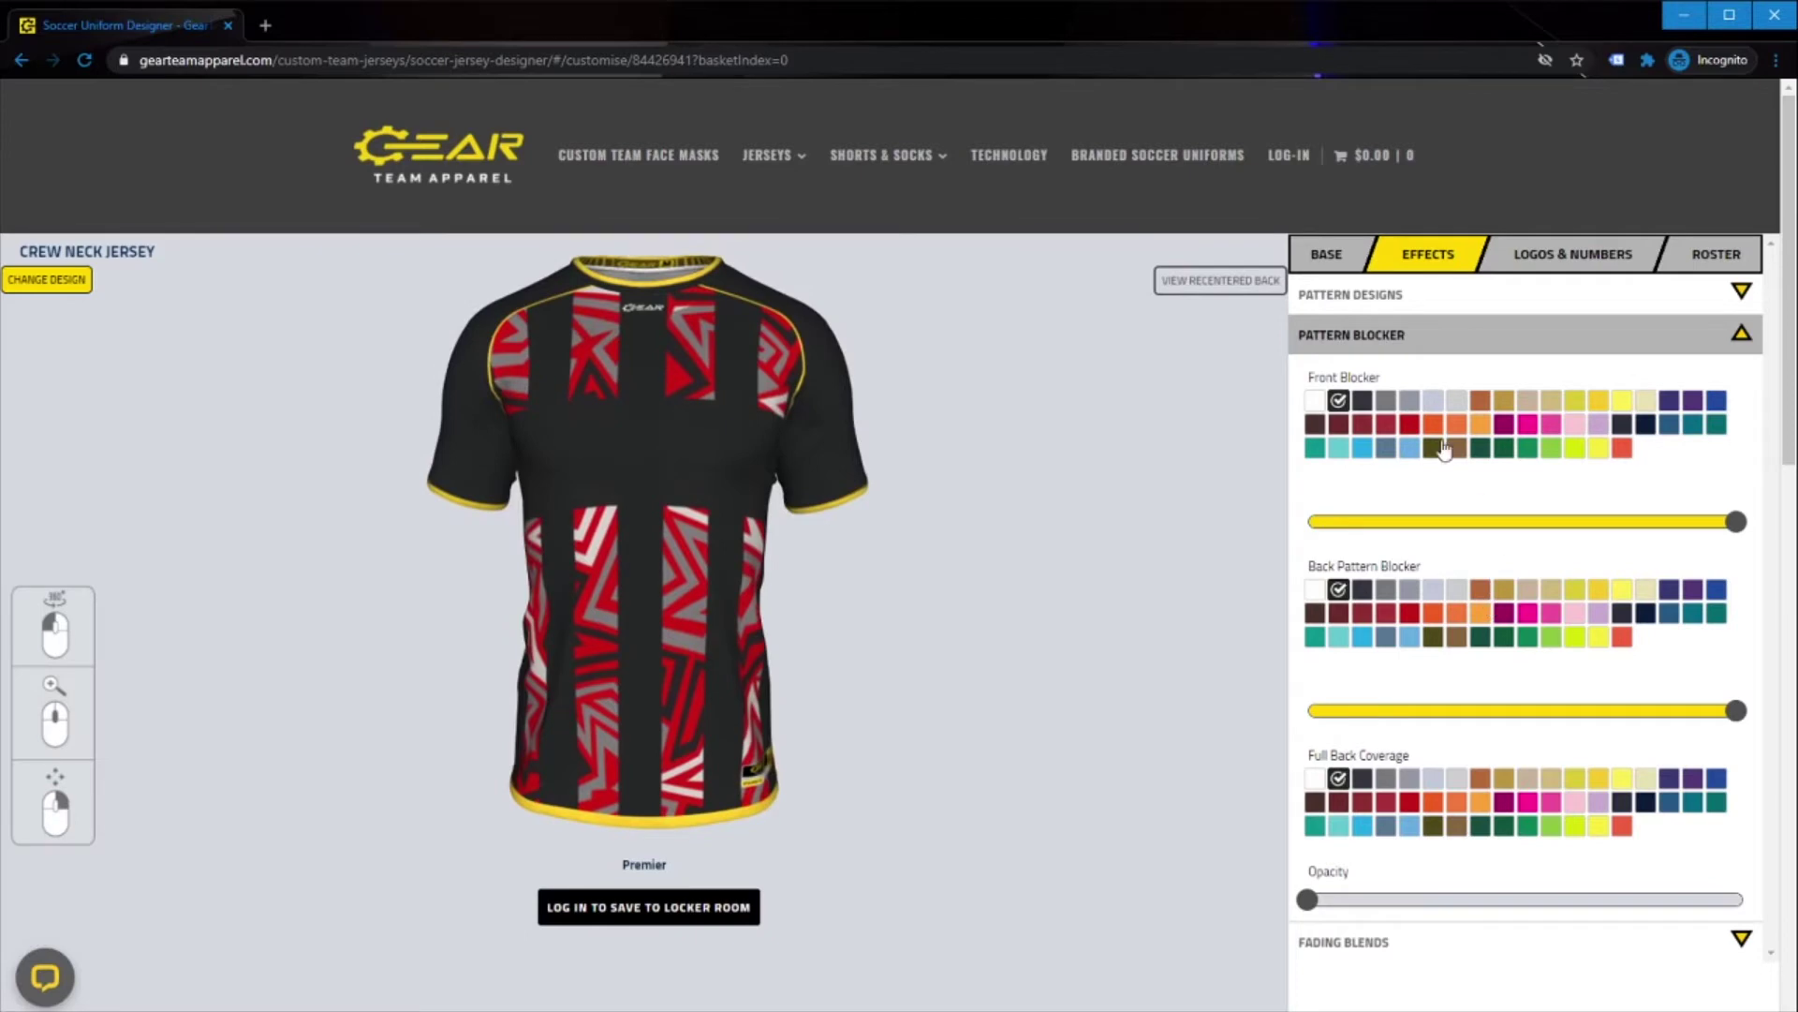
Close the pattern blocker settings and open the fading blends among the jersey's effects
click(1400, 337)
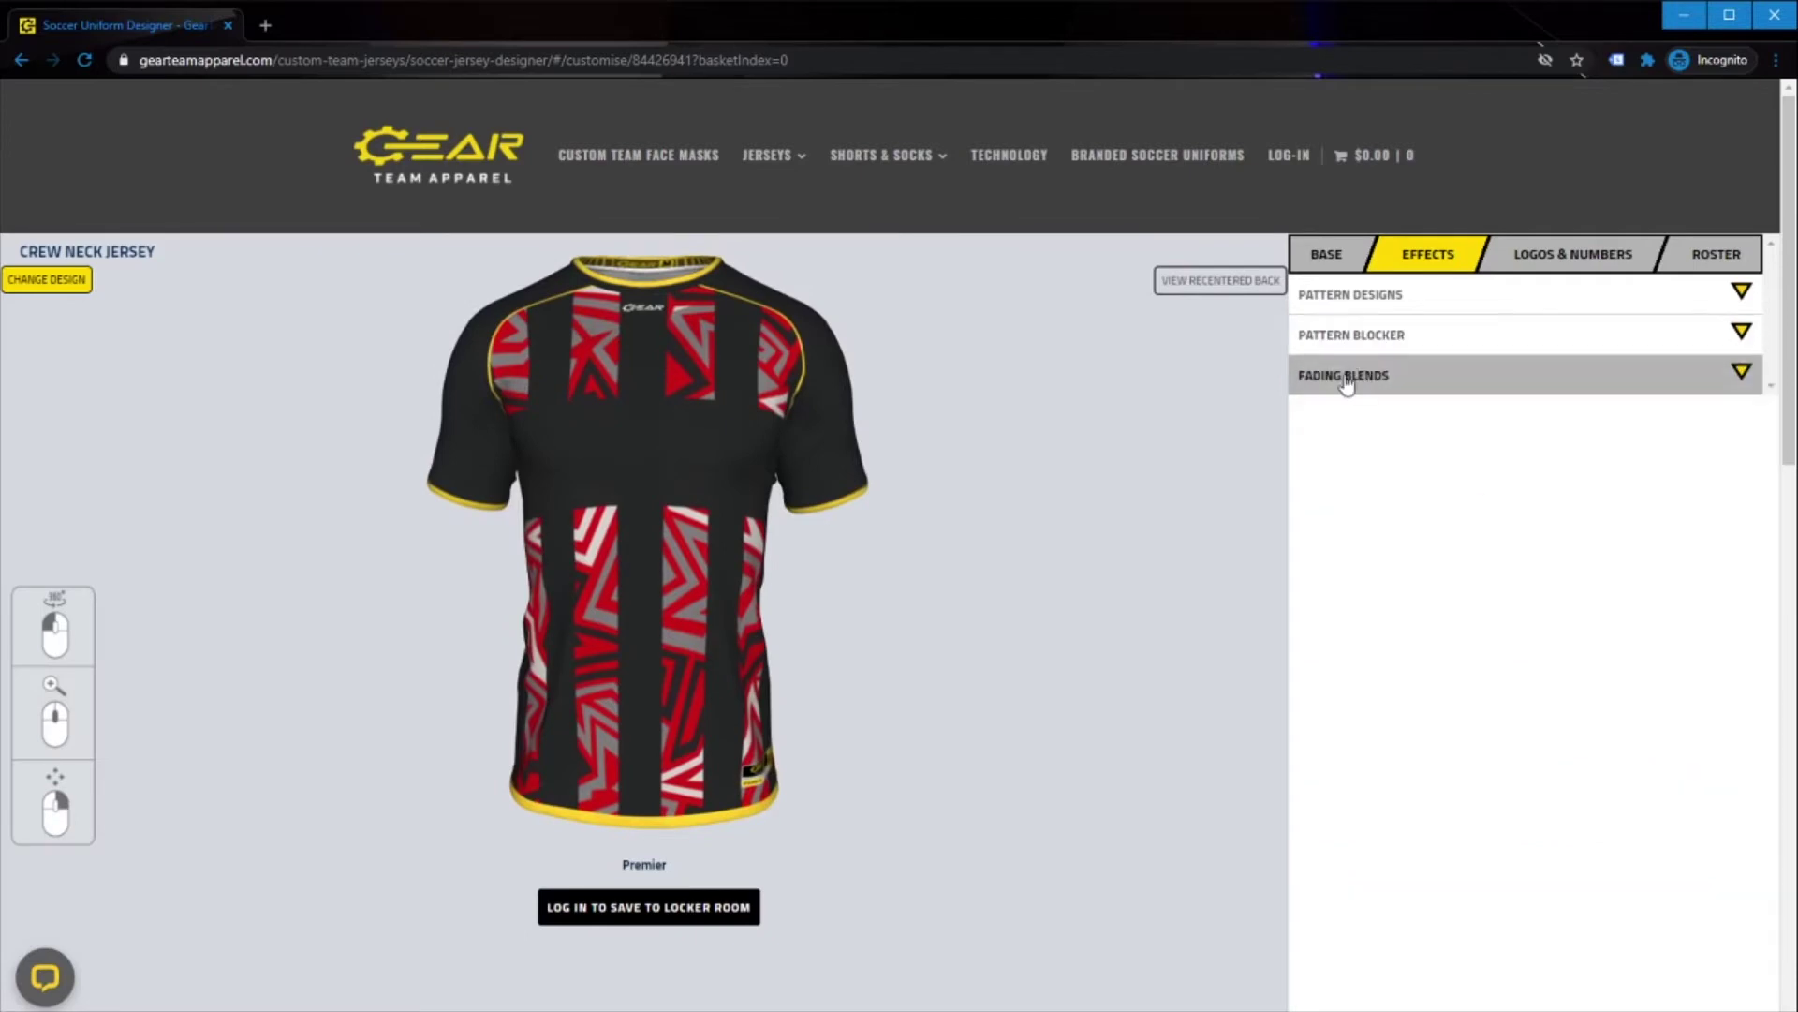
click(1348, 380)
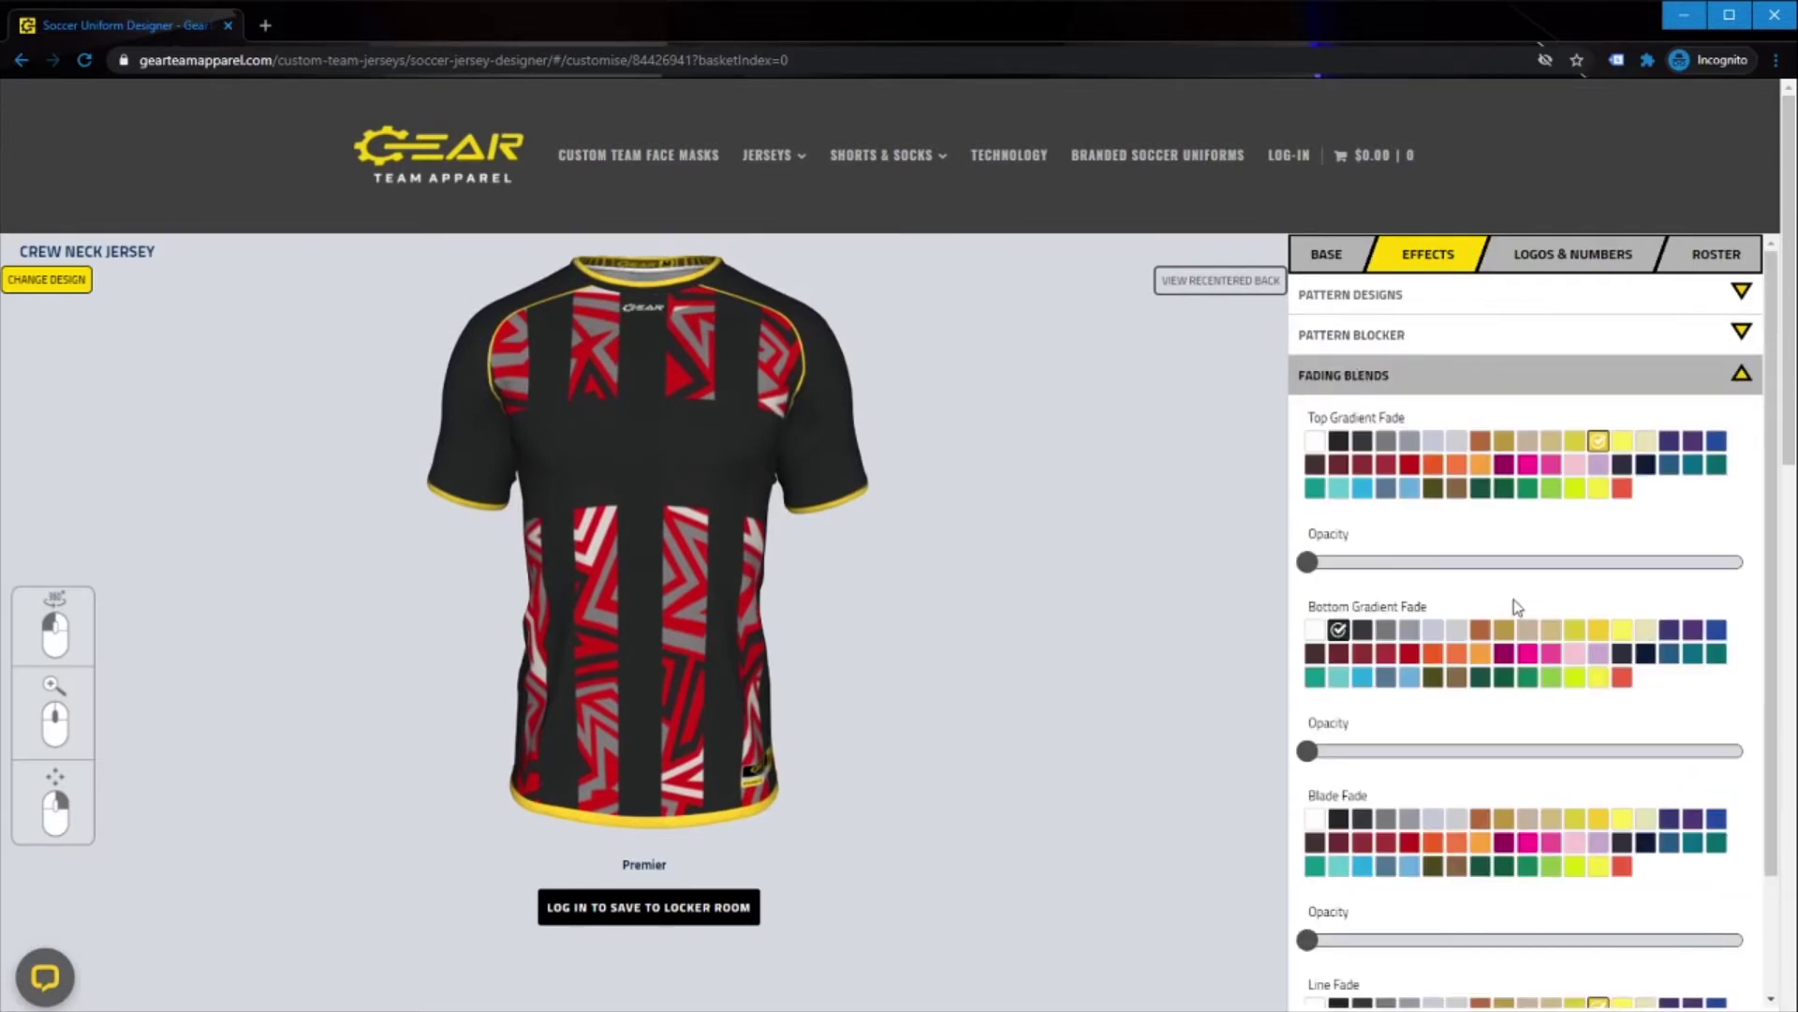
Try the top gradient fade in yellow and black and the bottom gradient fade in black, and return both opacities to zero
click(1738, 564)
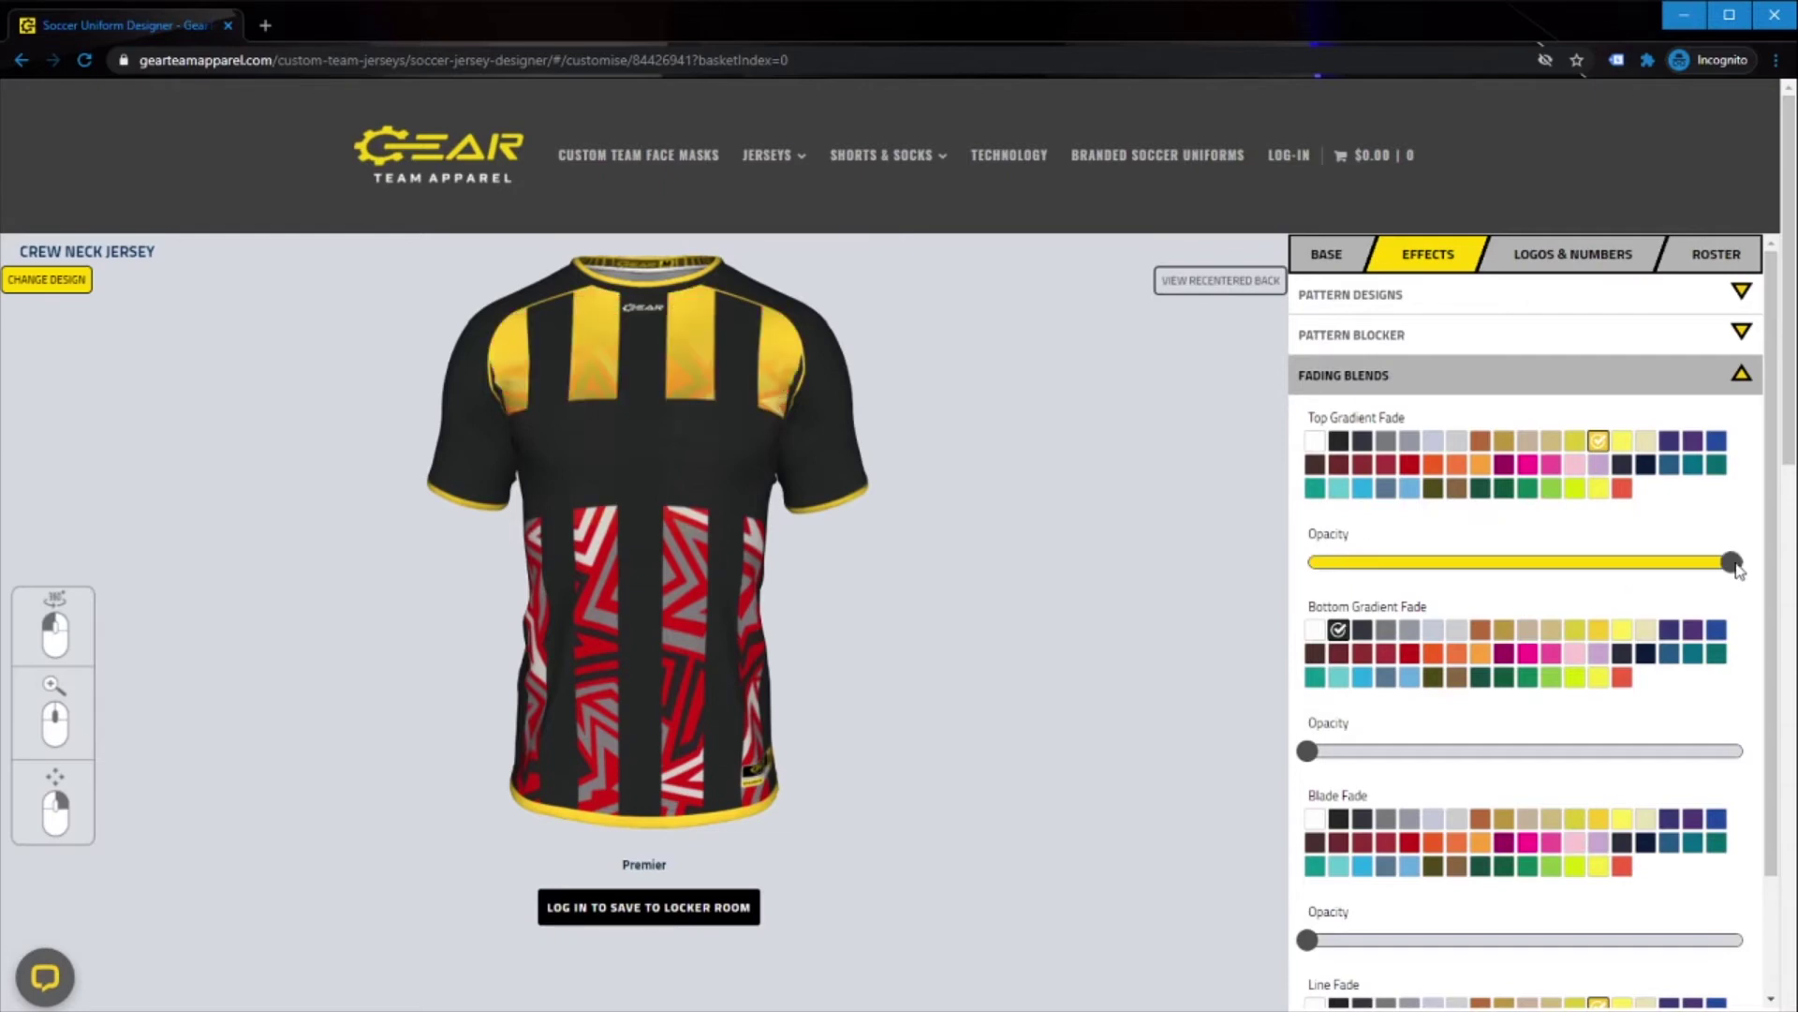
click(1338, 444)
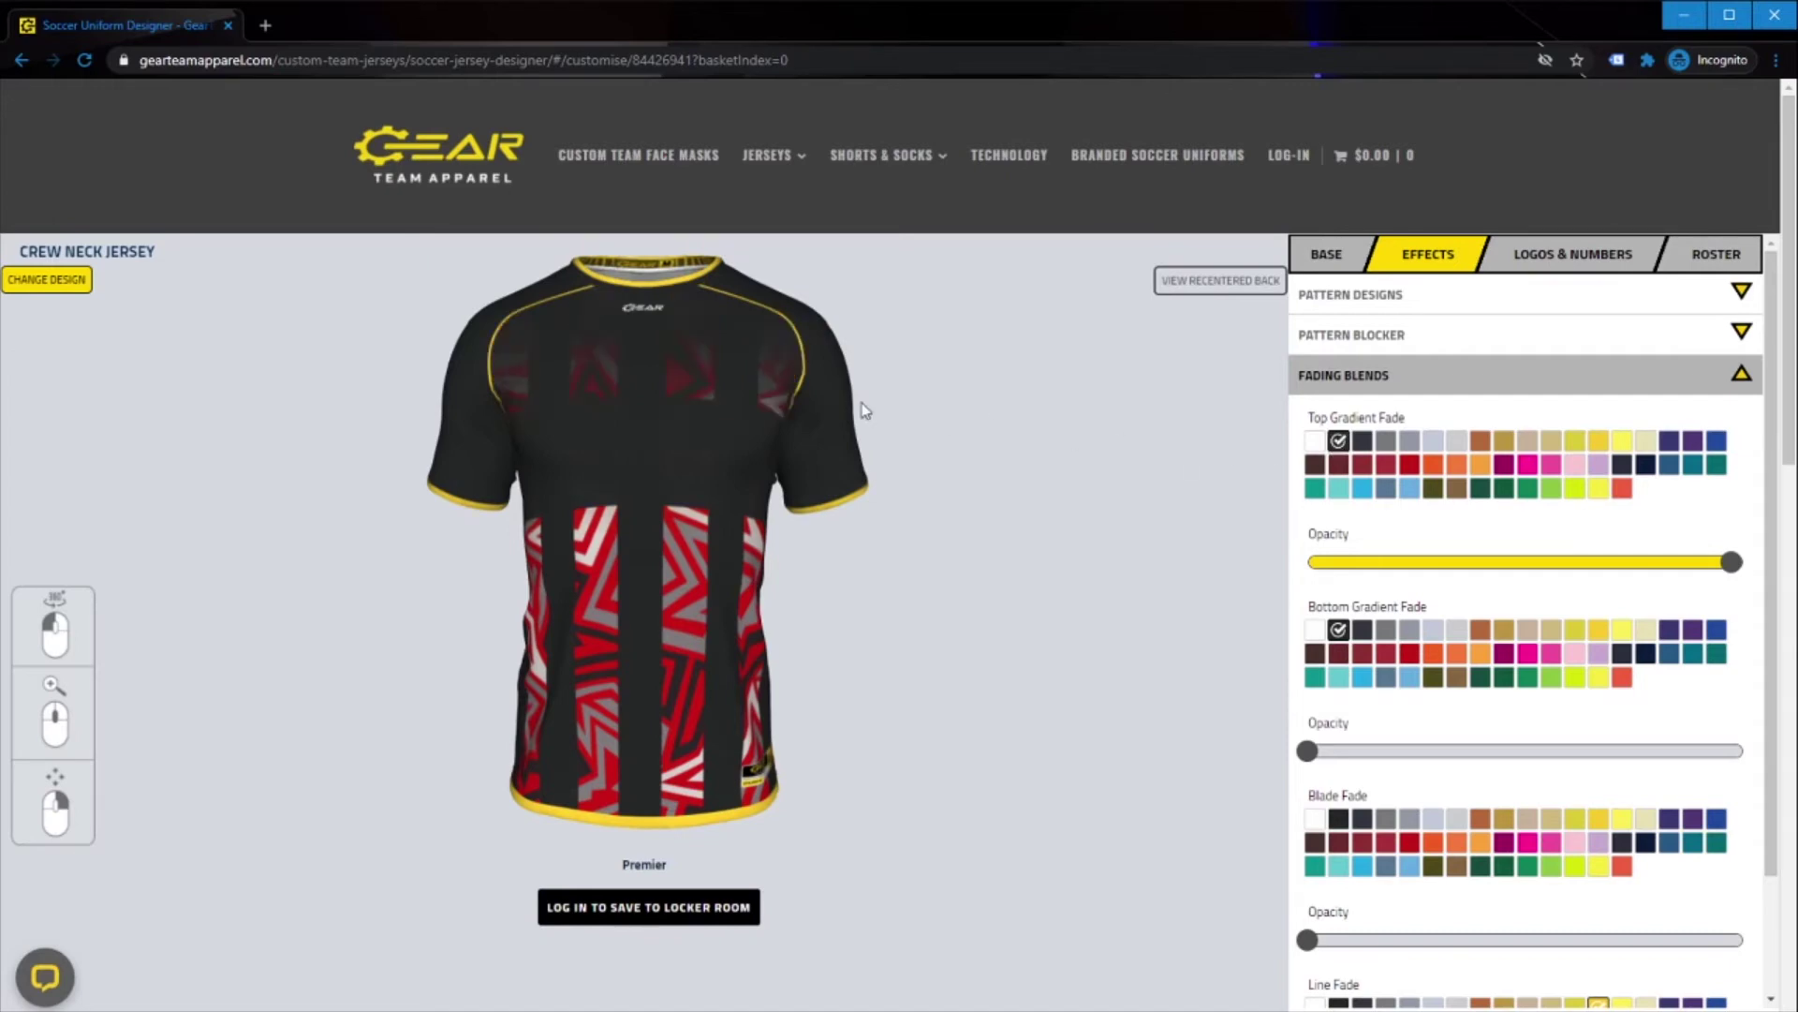
drag(1642, 575, 1291, 588)
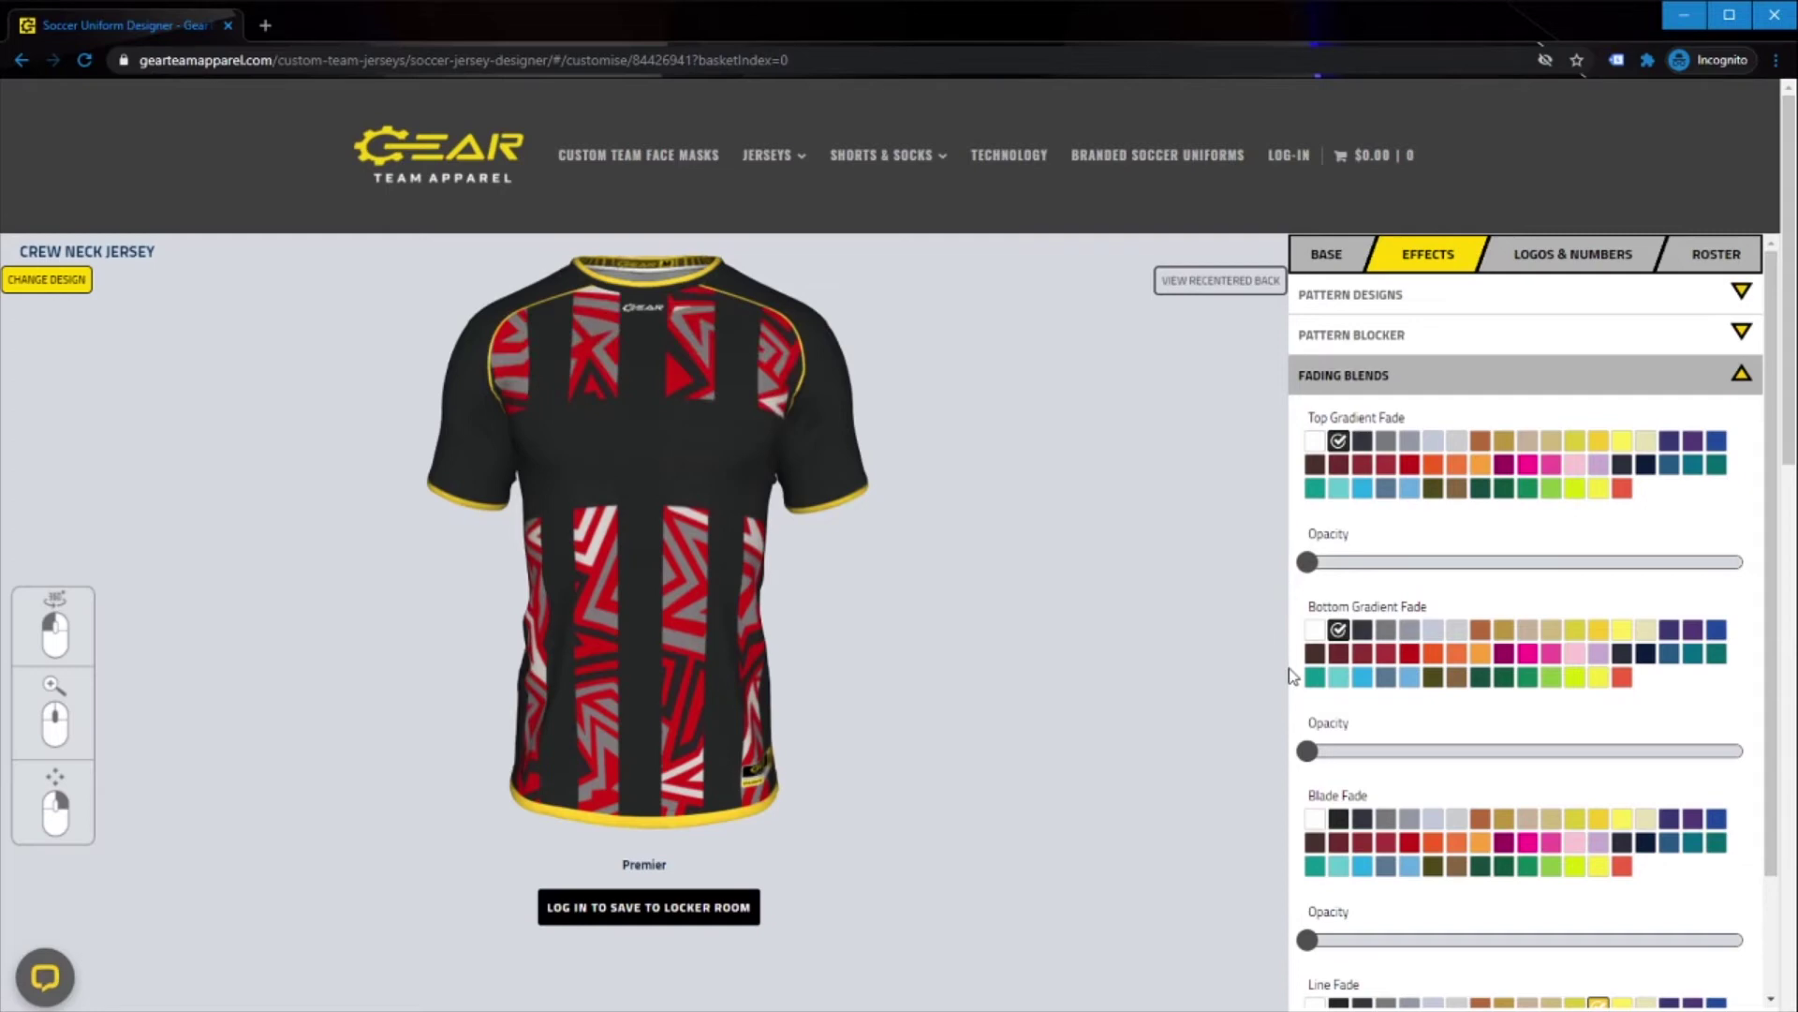
click(1741, 752)
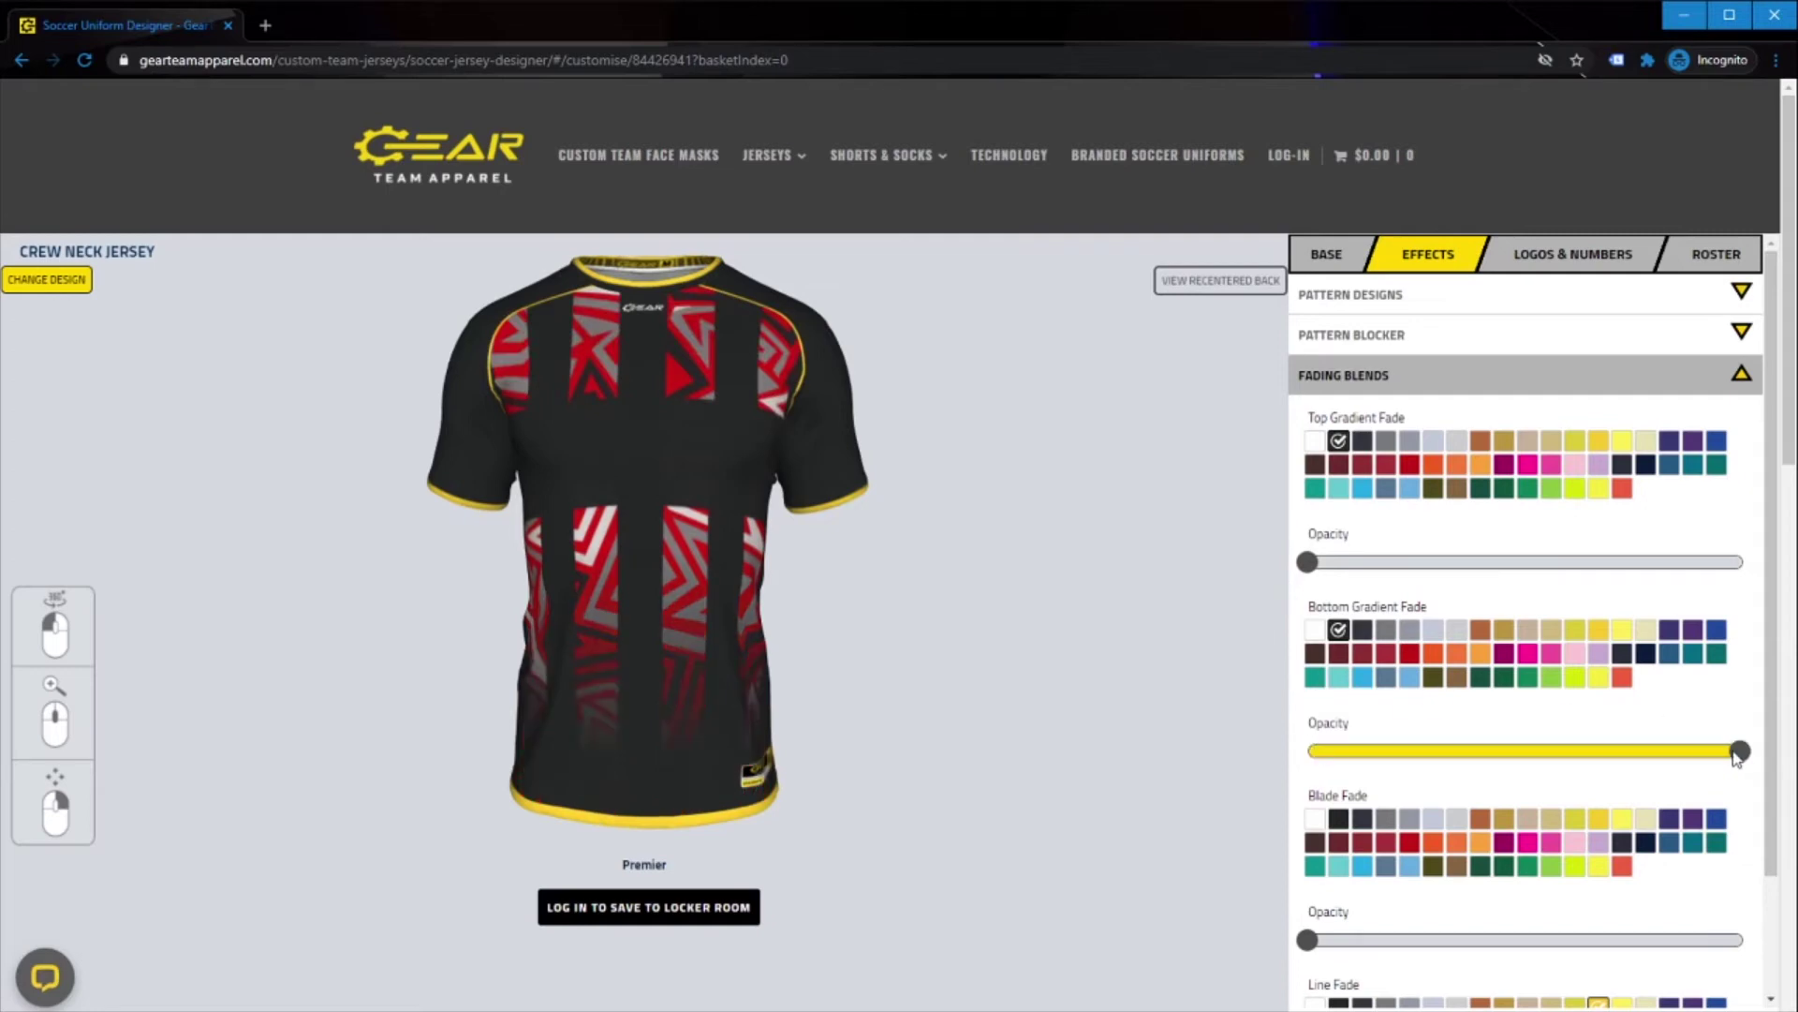
drag(587, 665, 771, 653)
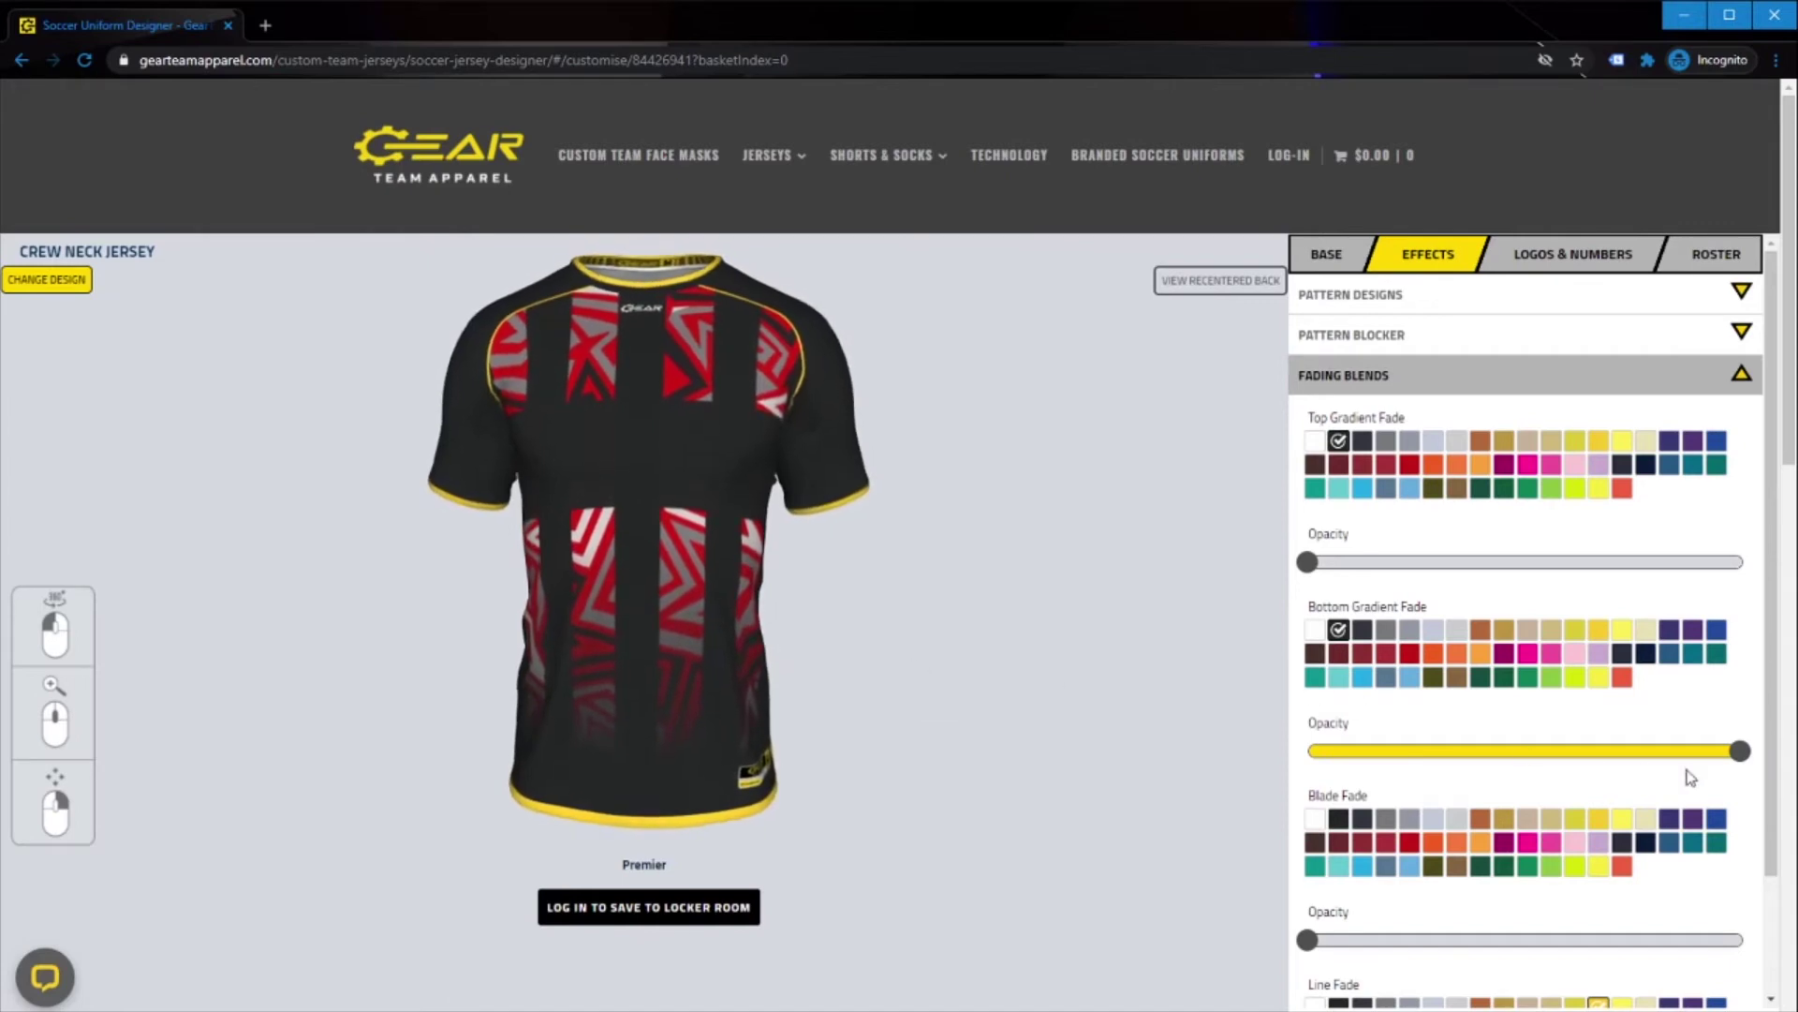
click(1305, 751)
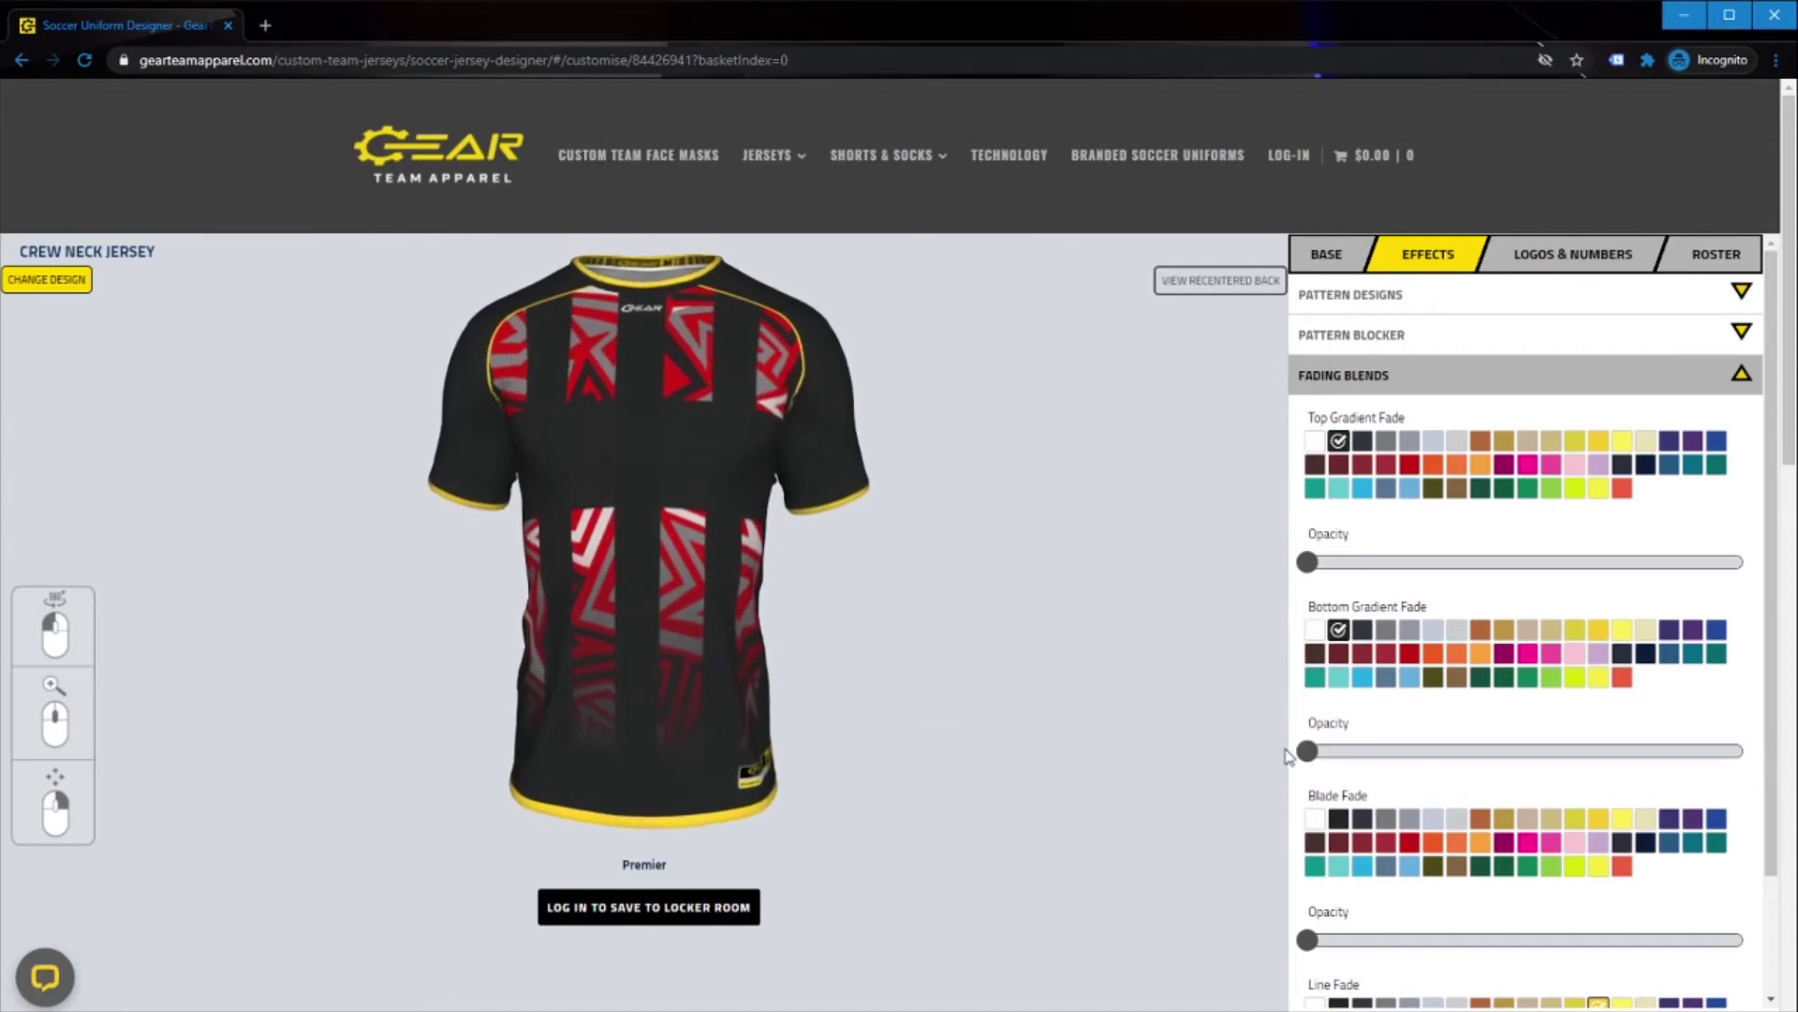
Try a golden yellow blade fade at full opacity, and return its opacity to zero
scroll(1508, 726, down, 3)
click(1736, 730)
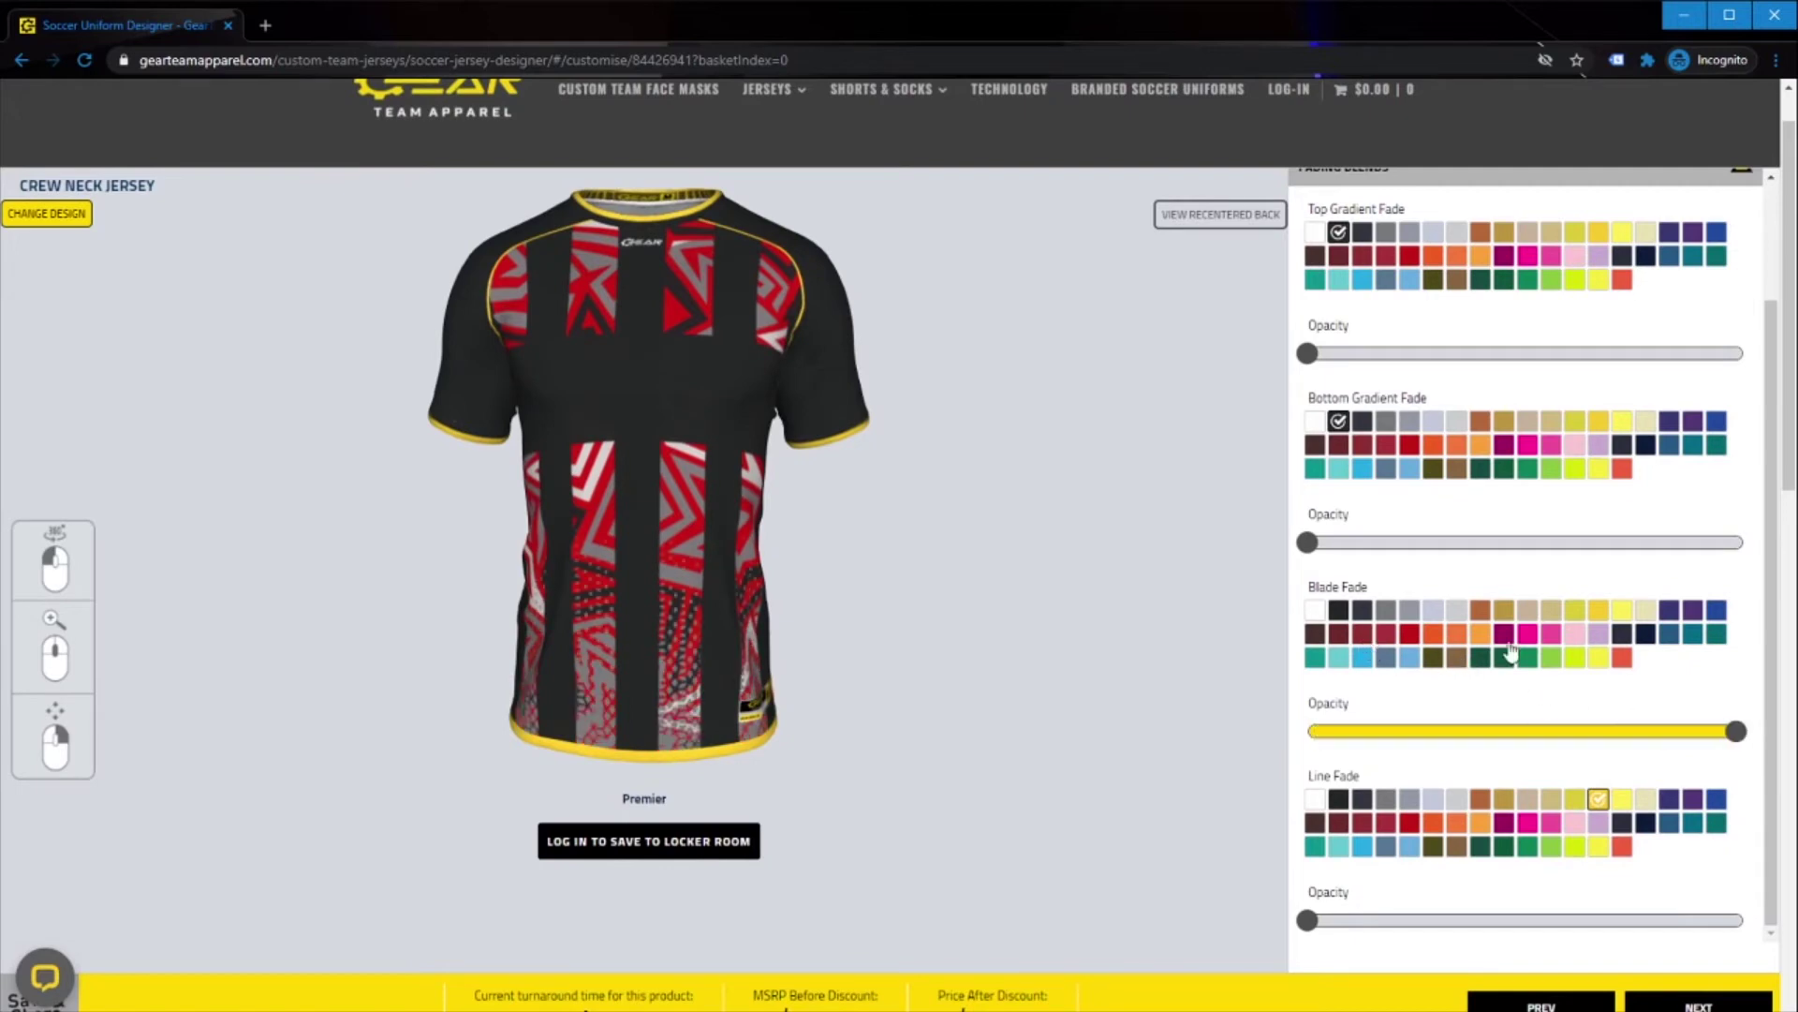
click(1599, 611)
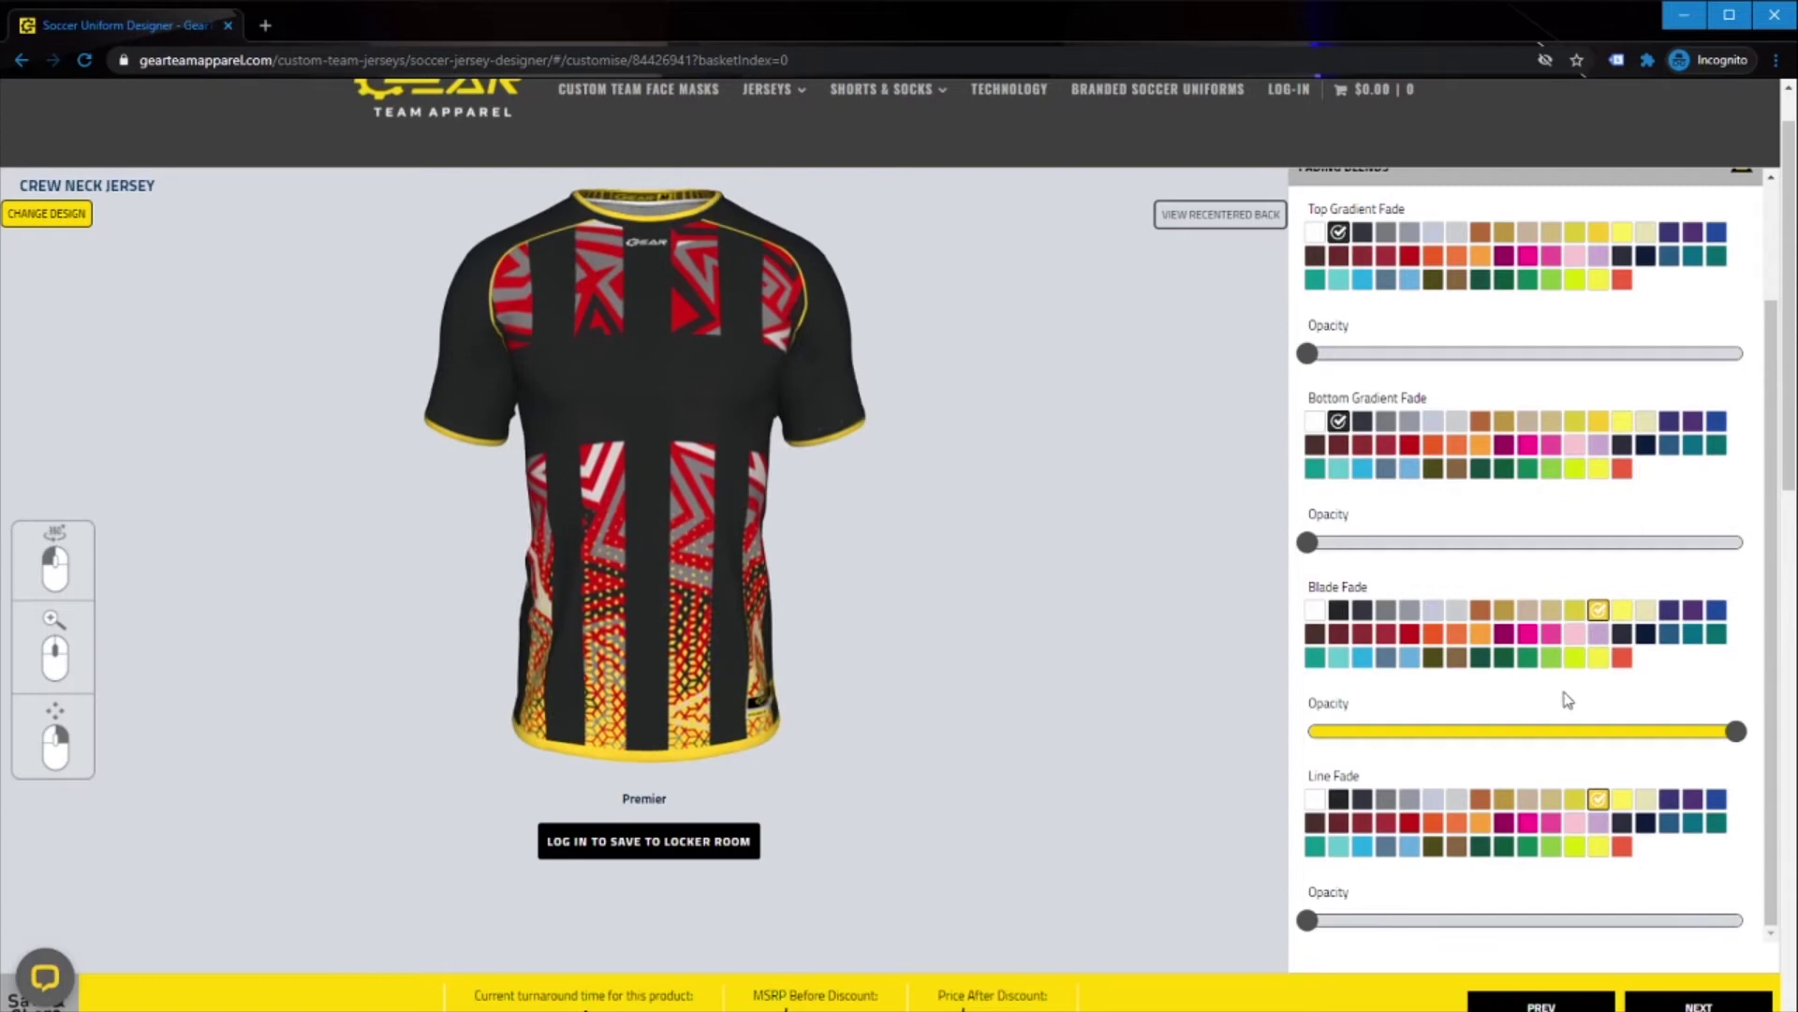
click(1337, 738)
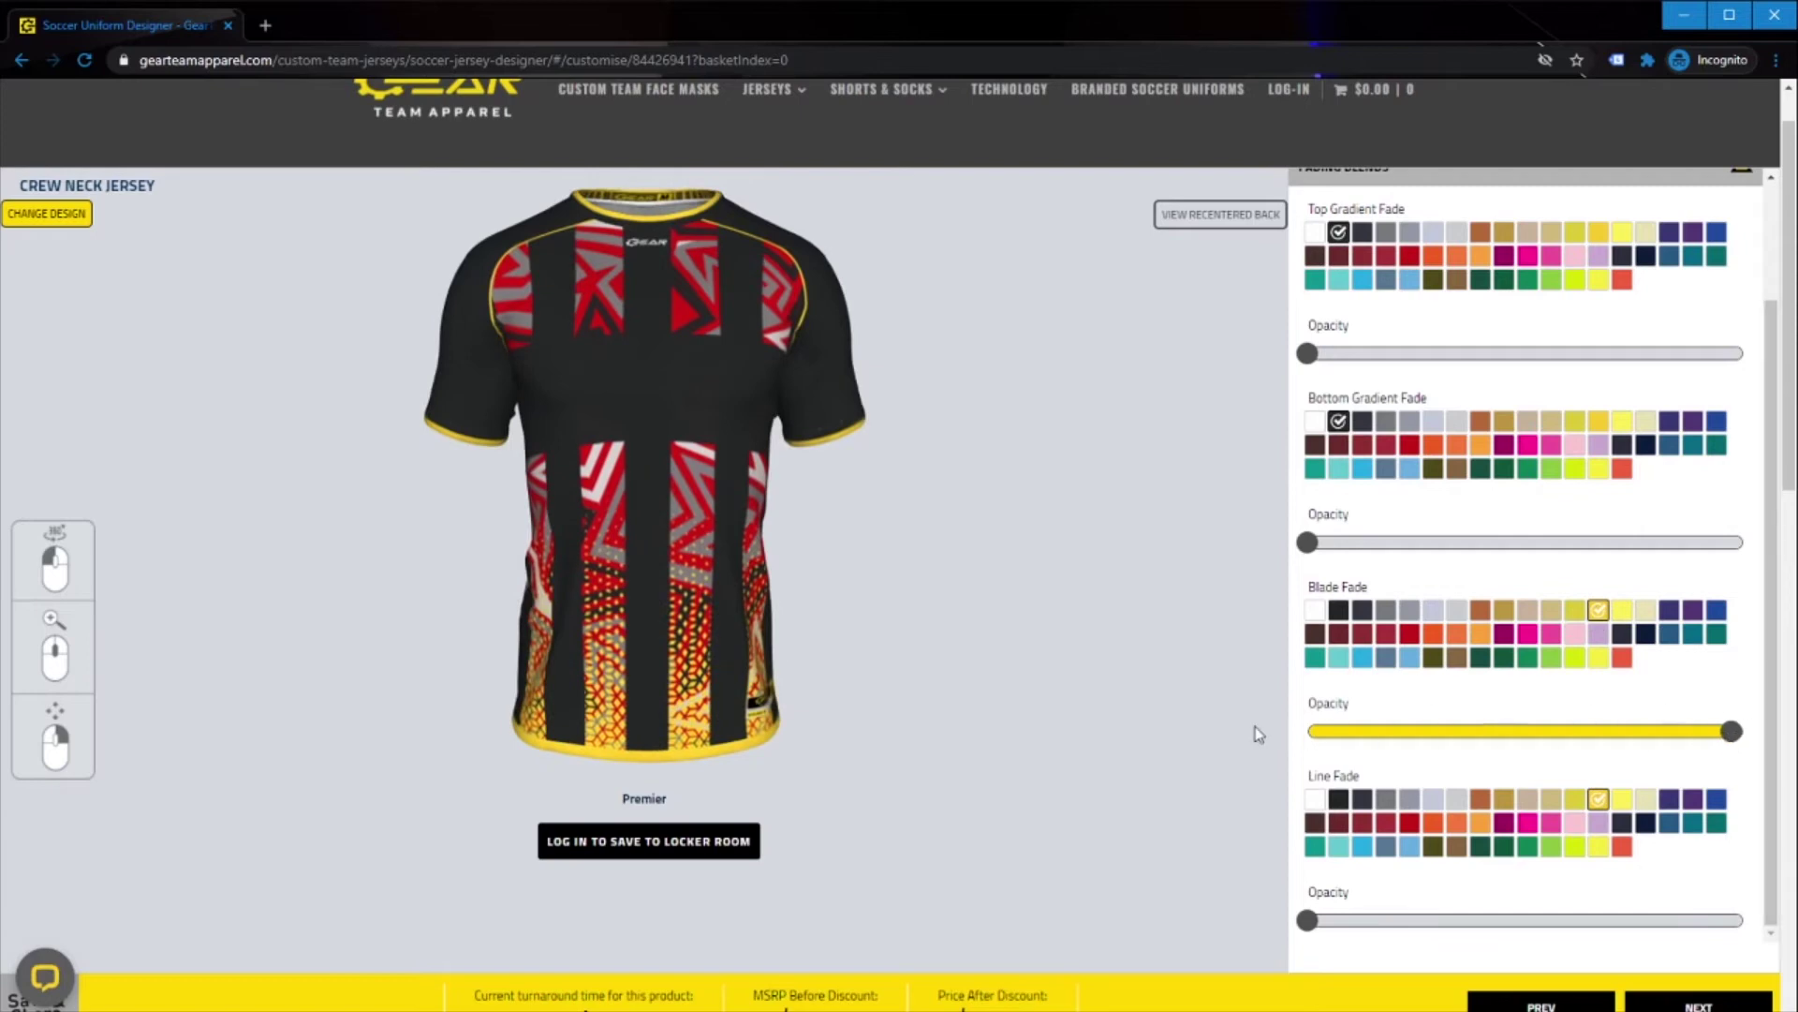
Set the yellow line fade to full opacity and close the fading blends
click(1740, 923)
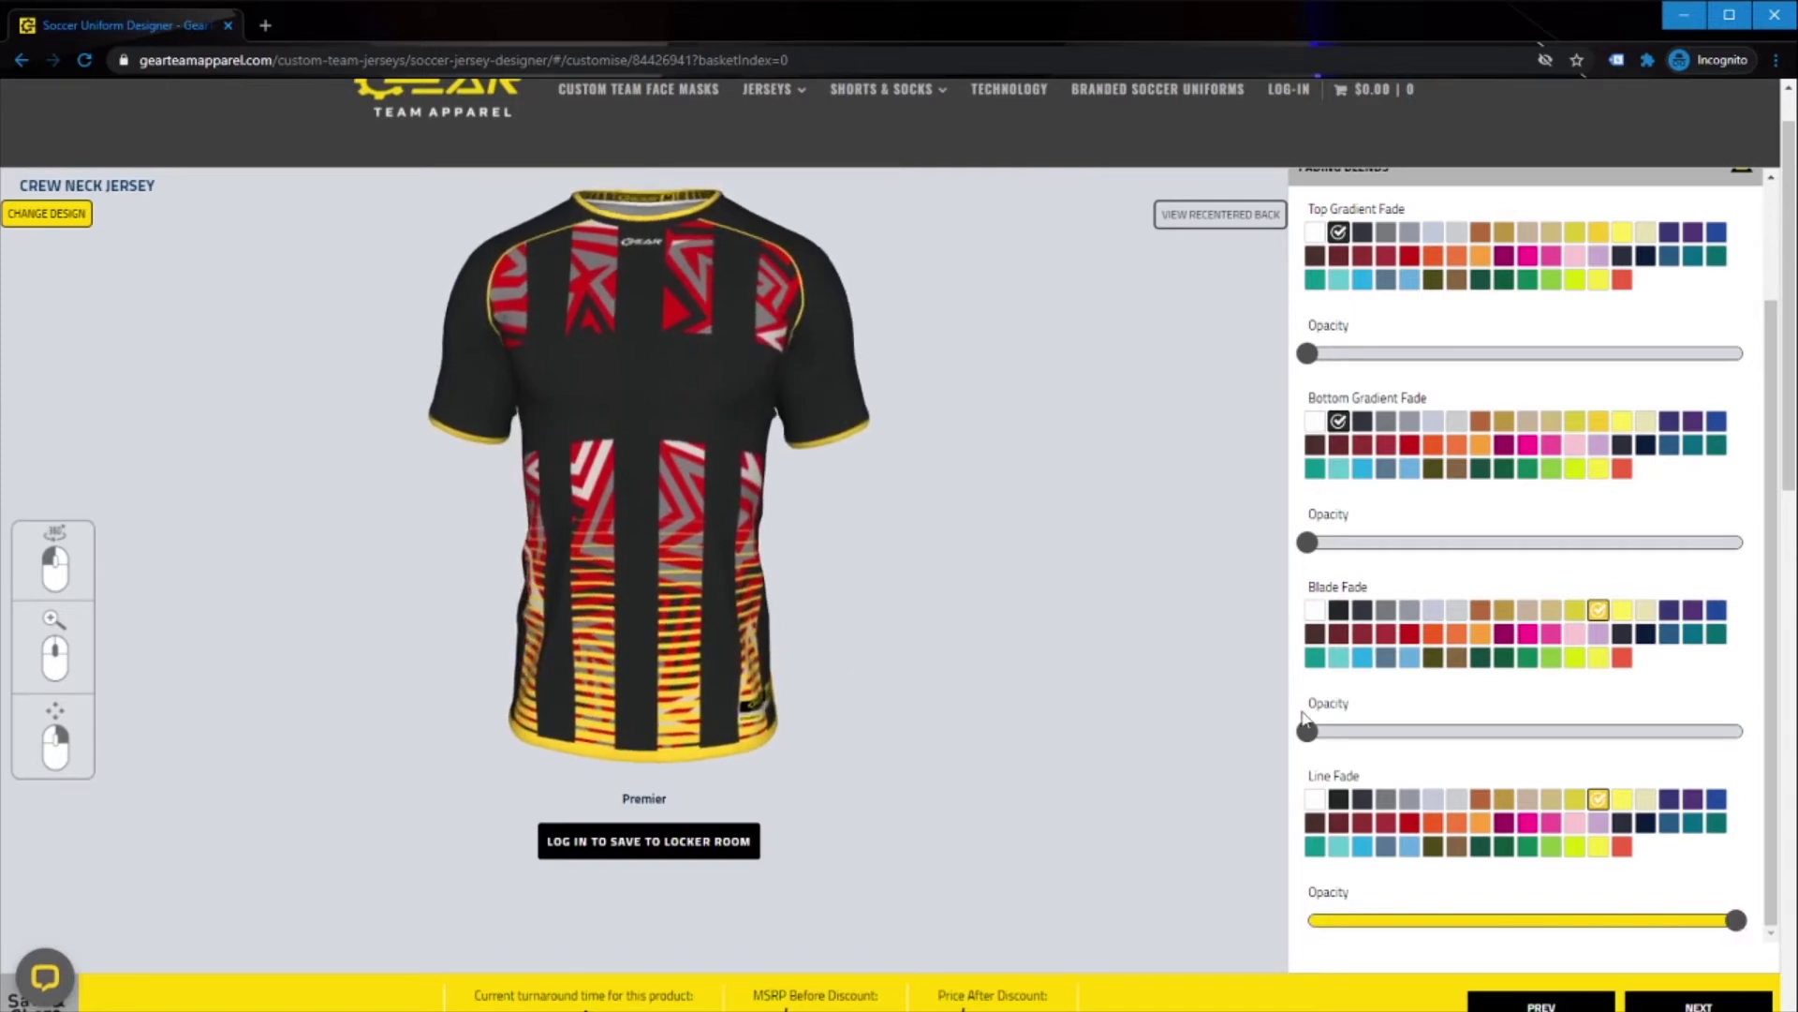
scroll(1485, 710, up, 3)
scroll(1484, 710, down, 3)
scroll(1495, 706, up, 3)
click(1321, 317)
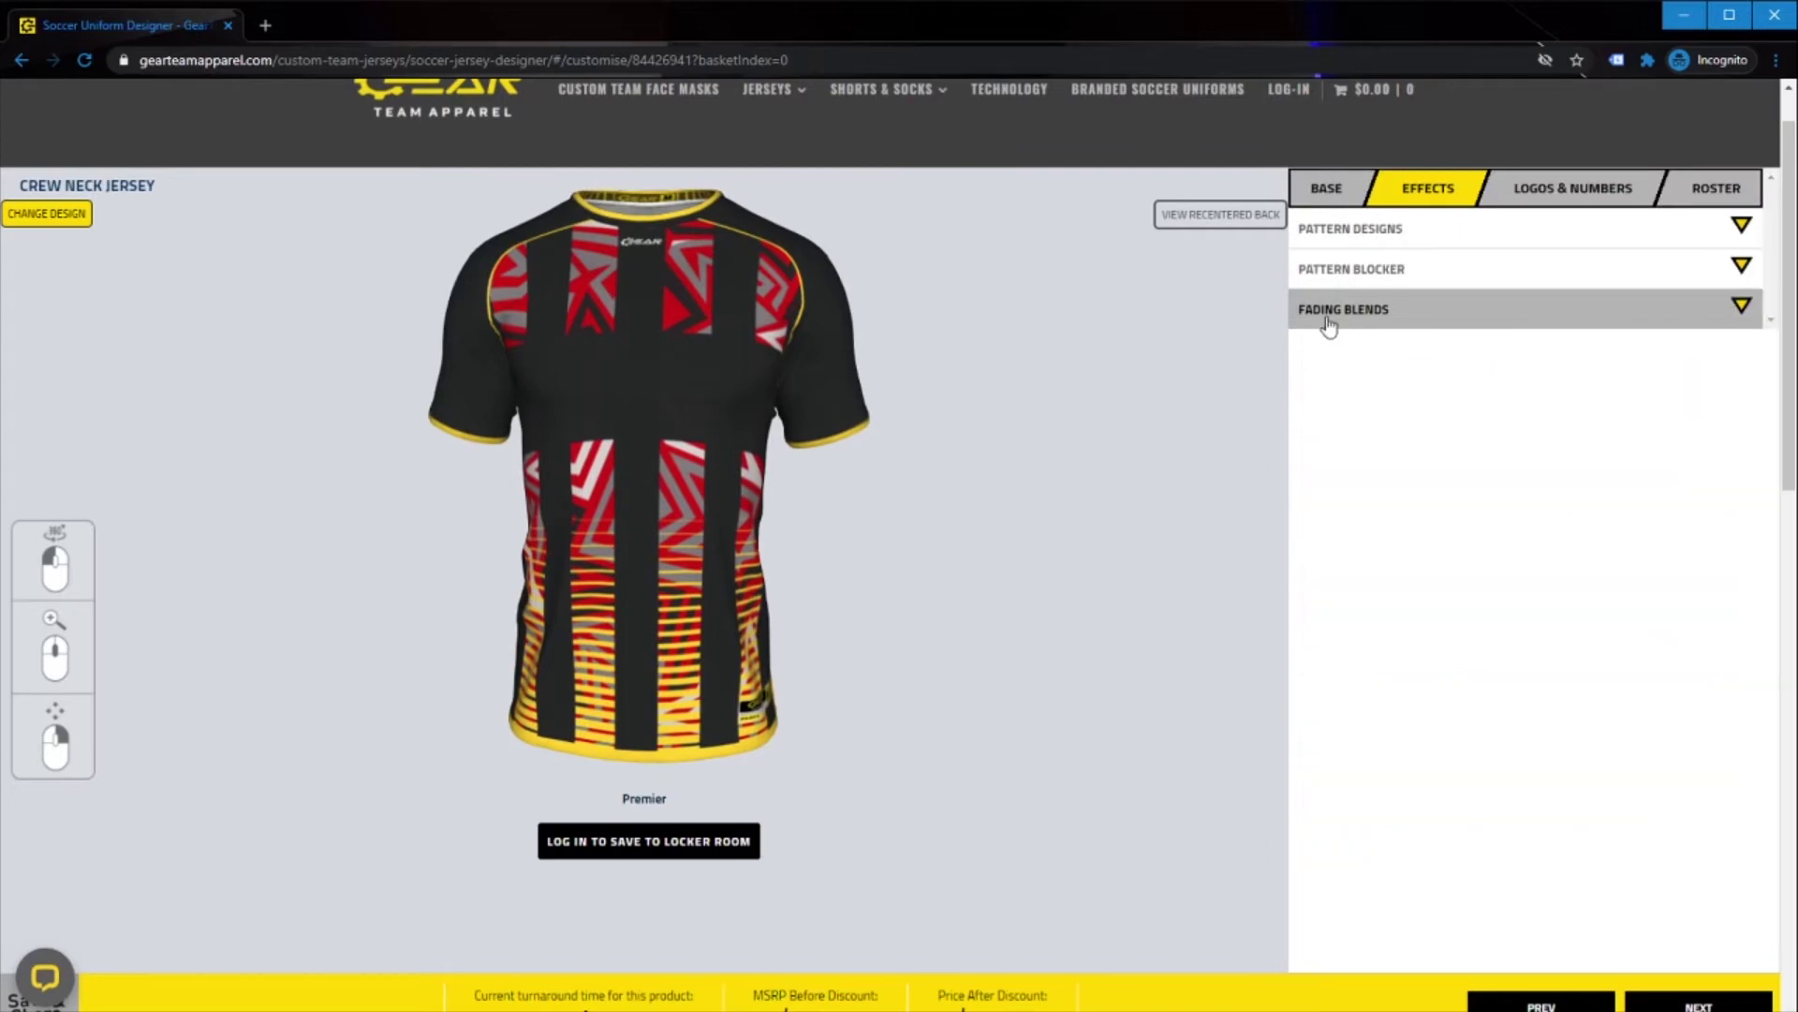
Replace the jersey's pattern with Tiger King, close the pattern designs and check the jersey's front
click(1329, 236)
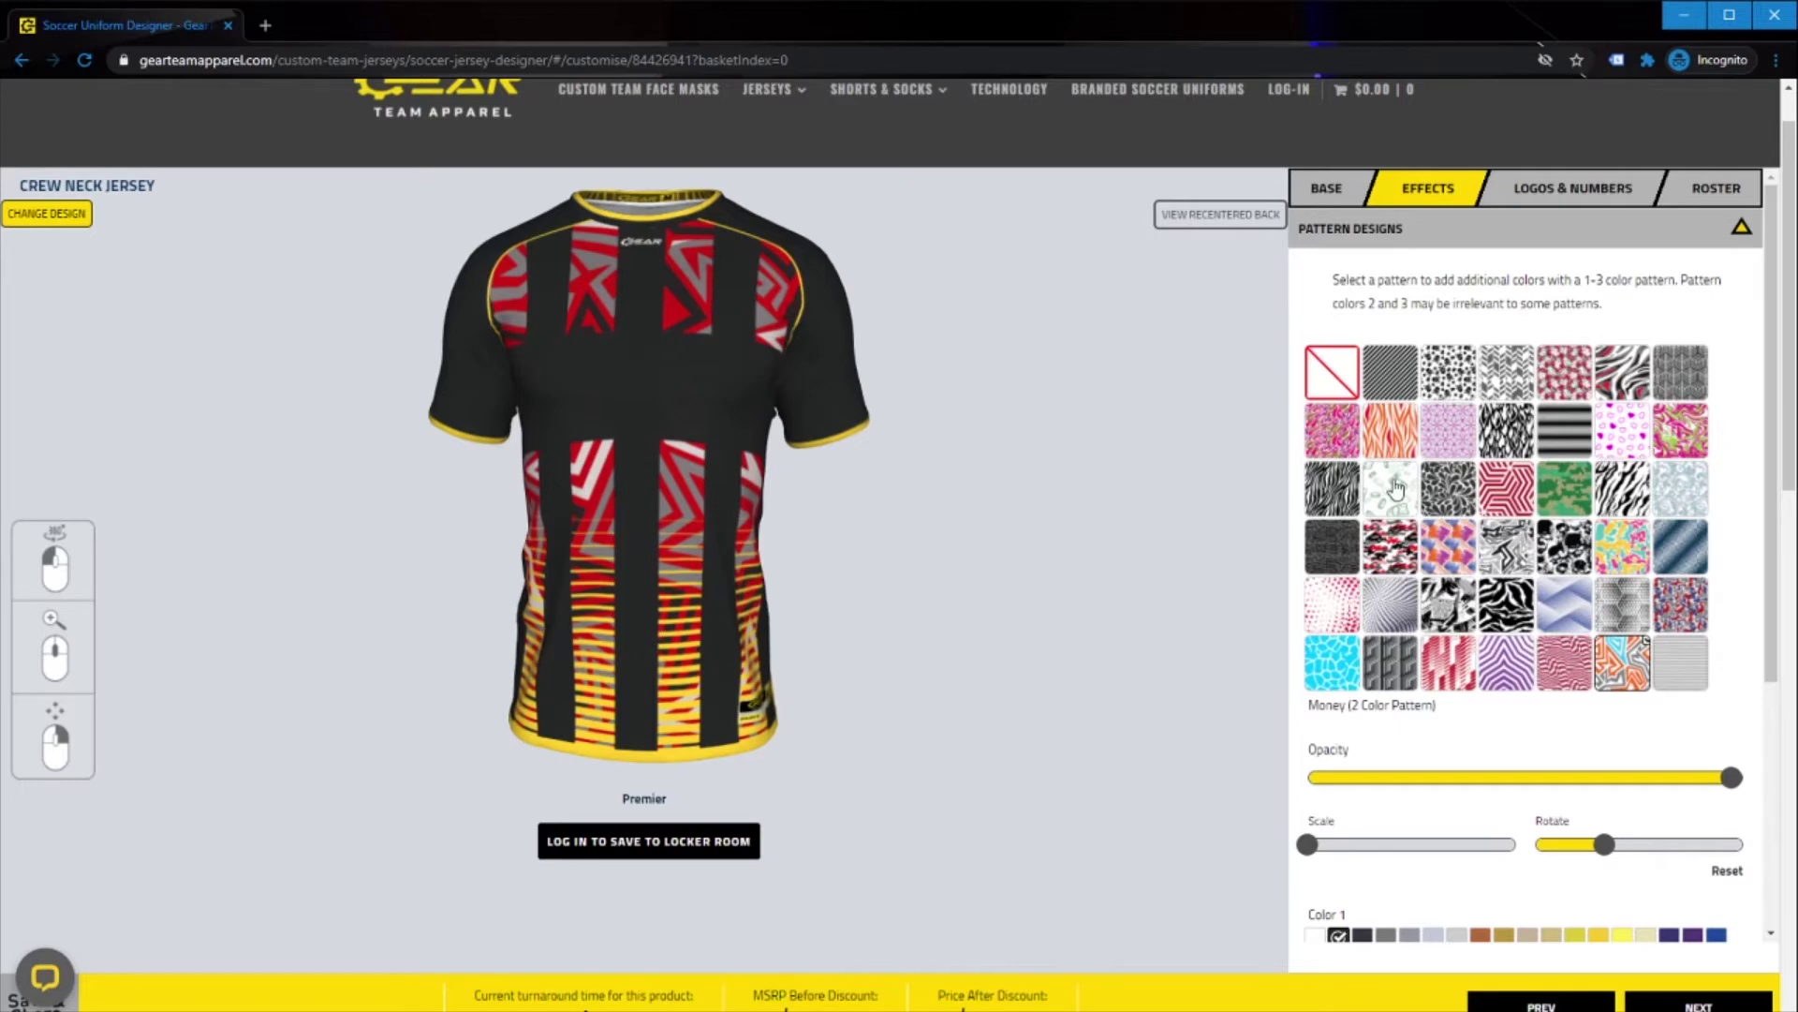
click(1496, 613)
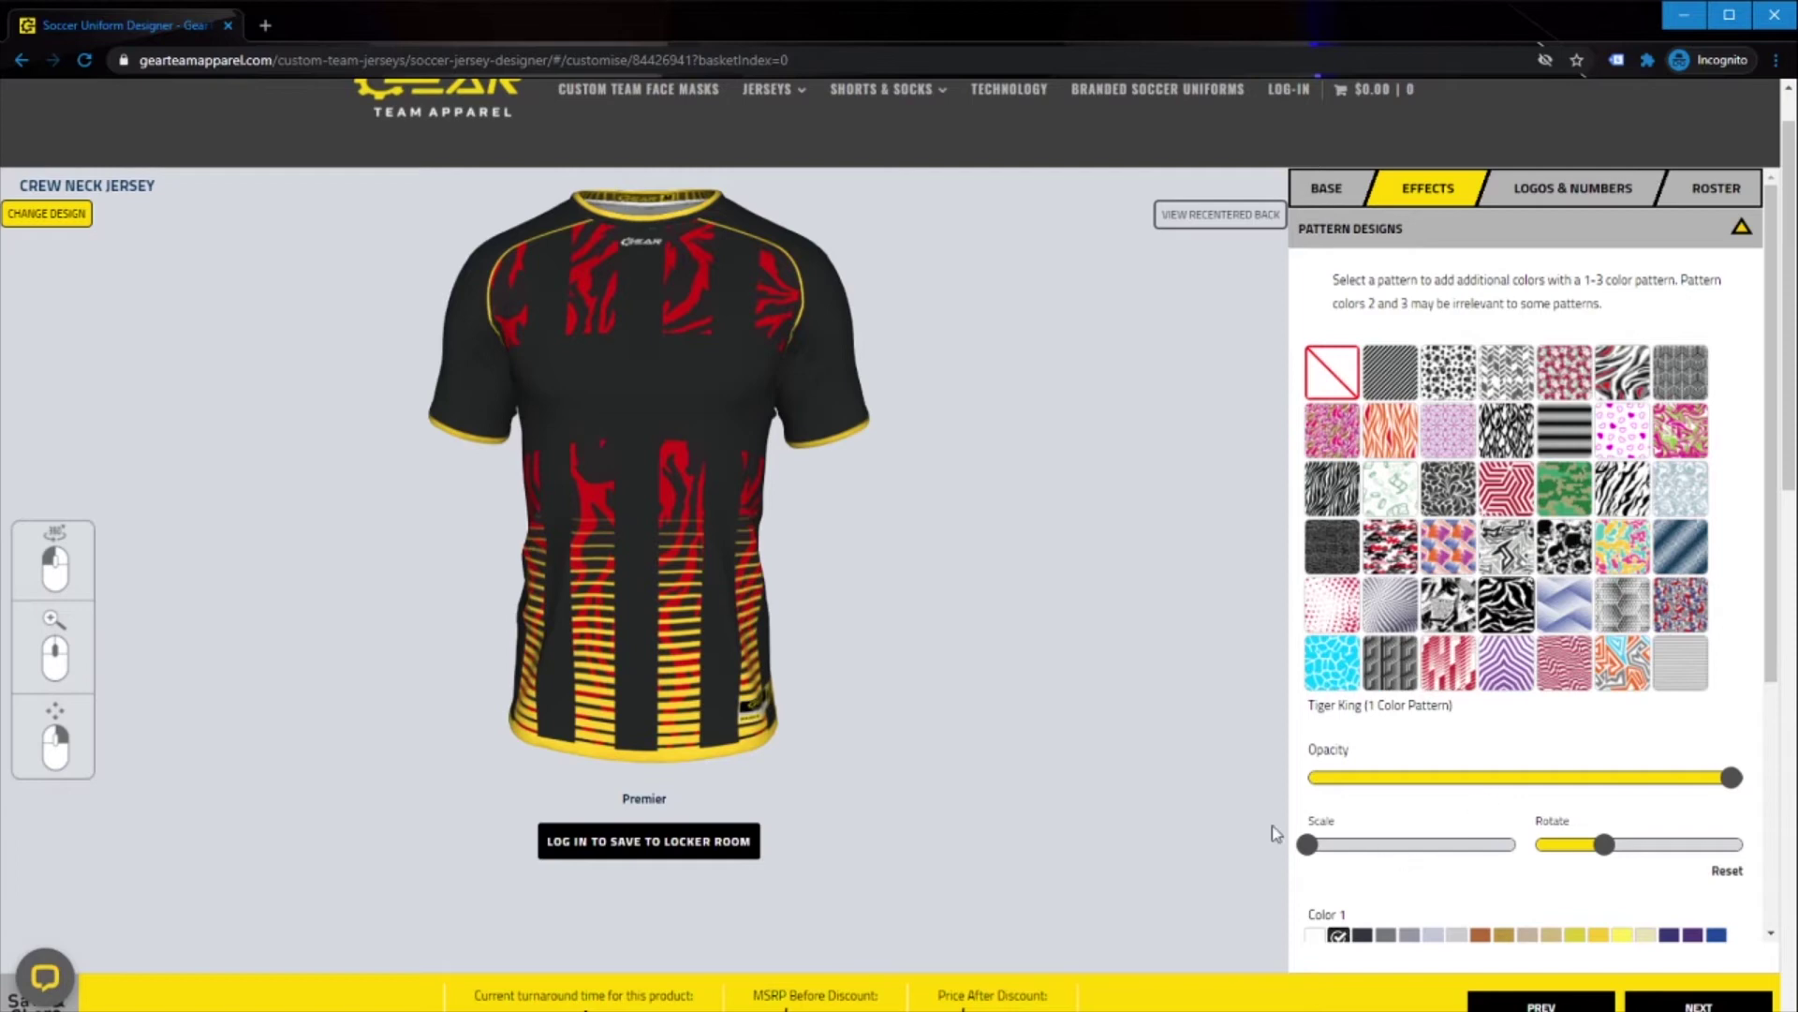
drag(594, 607, 522, 611)
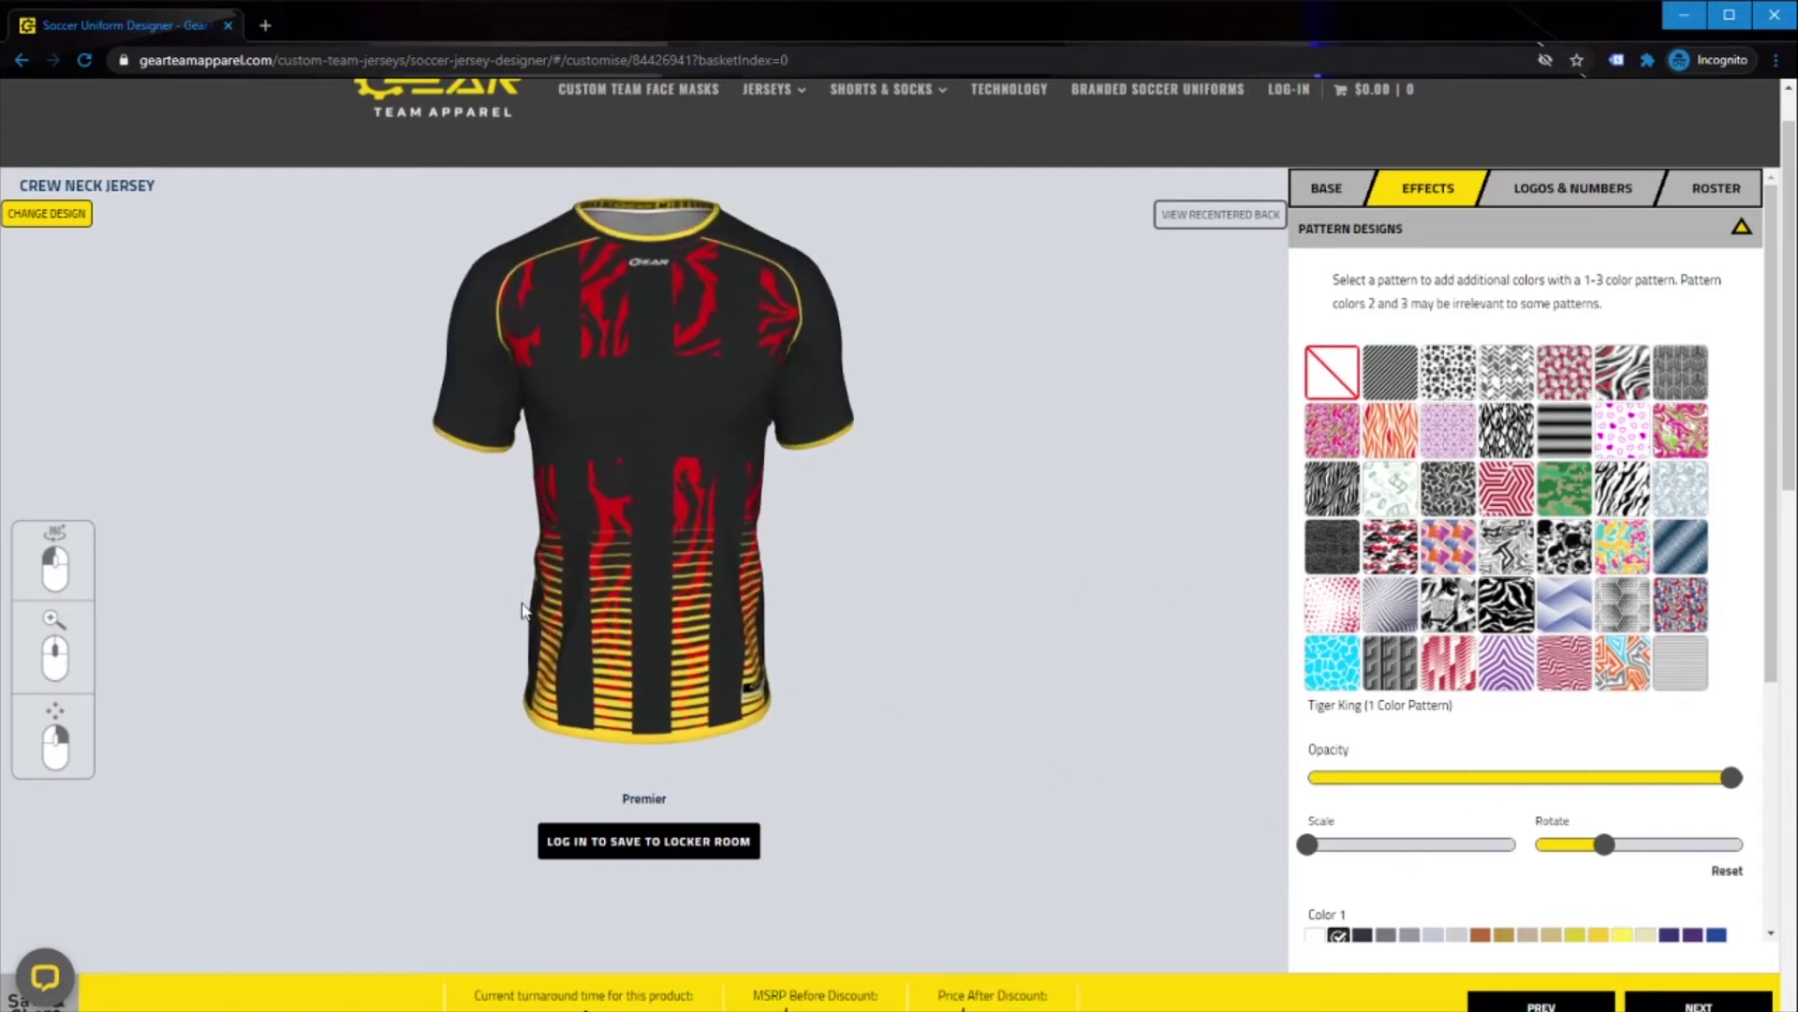
click(1397, 234)
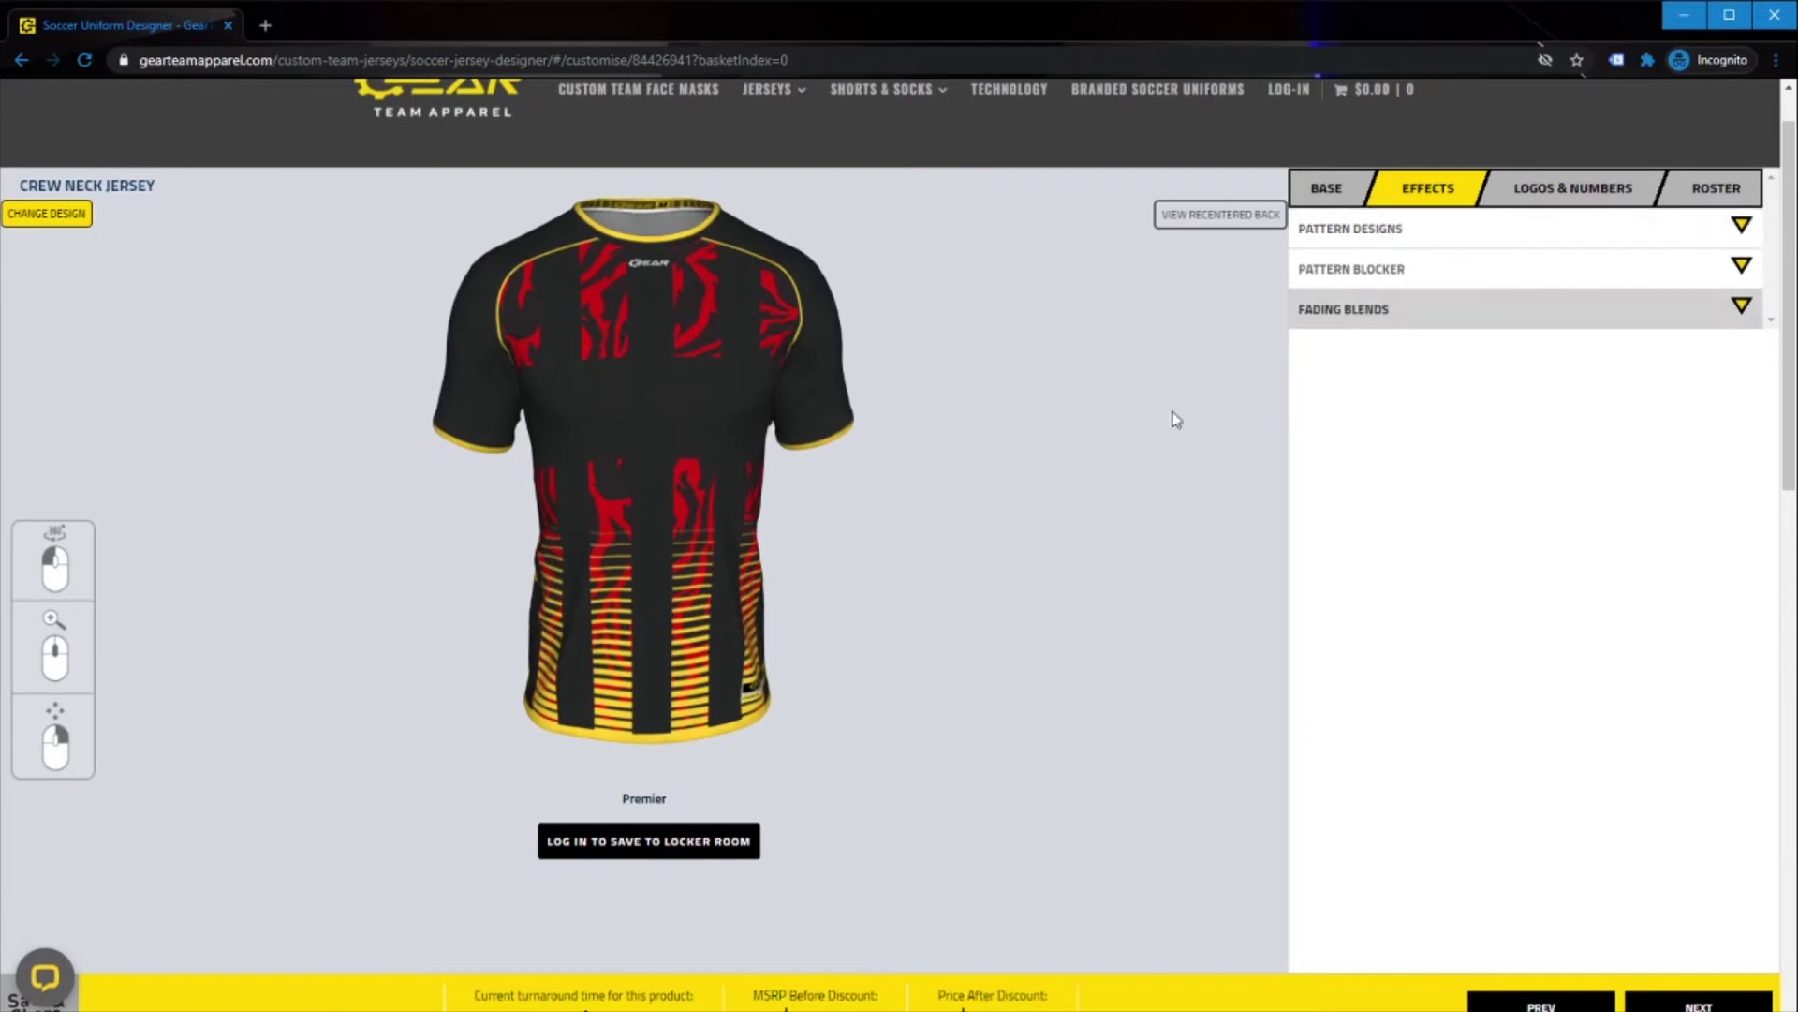
drag(723, 550, 671, 558)
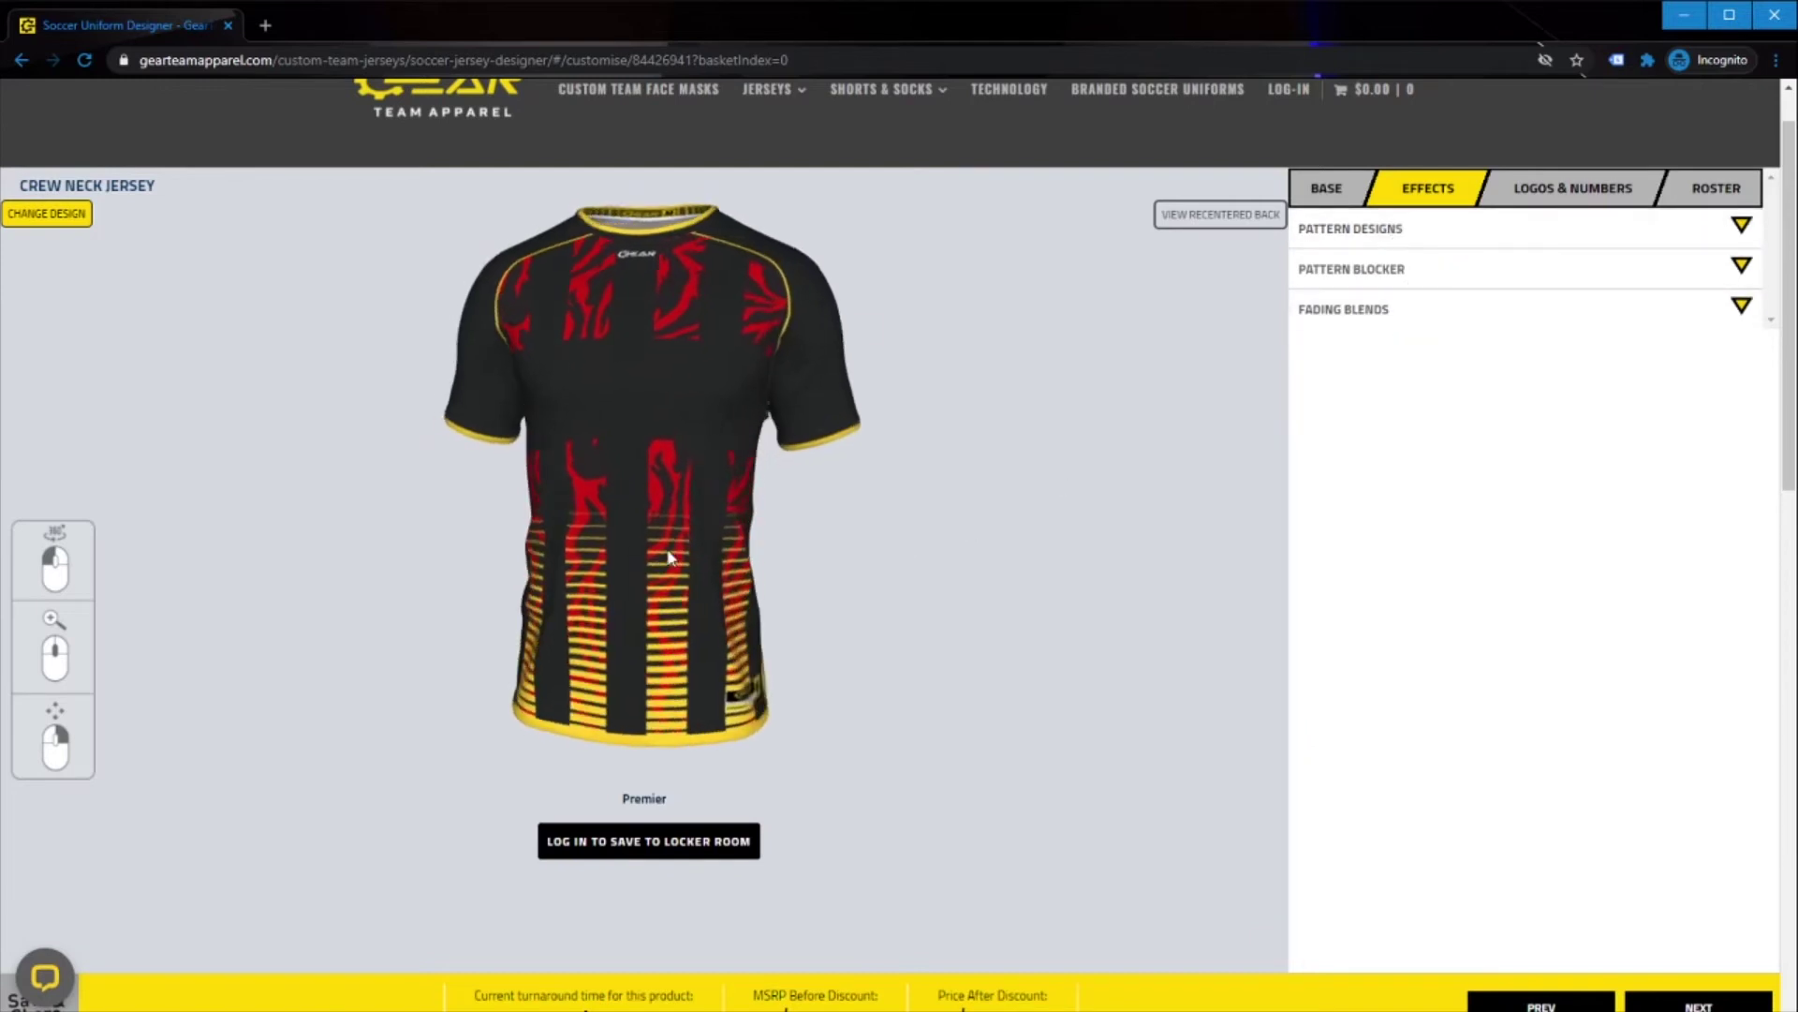
Set the line fade color to black, check the jersey's front and close the fading blends
click(1324, 316)
scroll(1576, 678, down, 3)
click(1339, 801)
drag(831, 699, 504, 622)
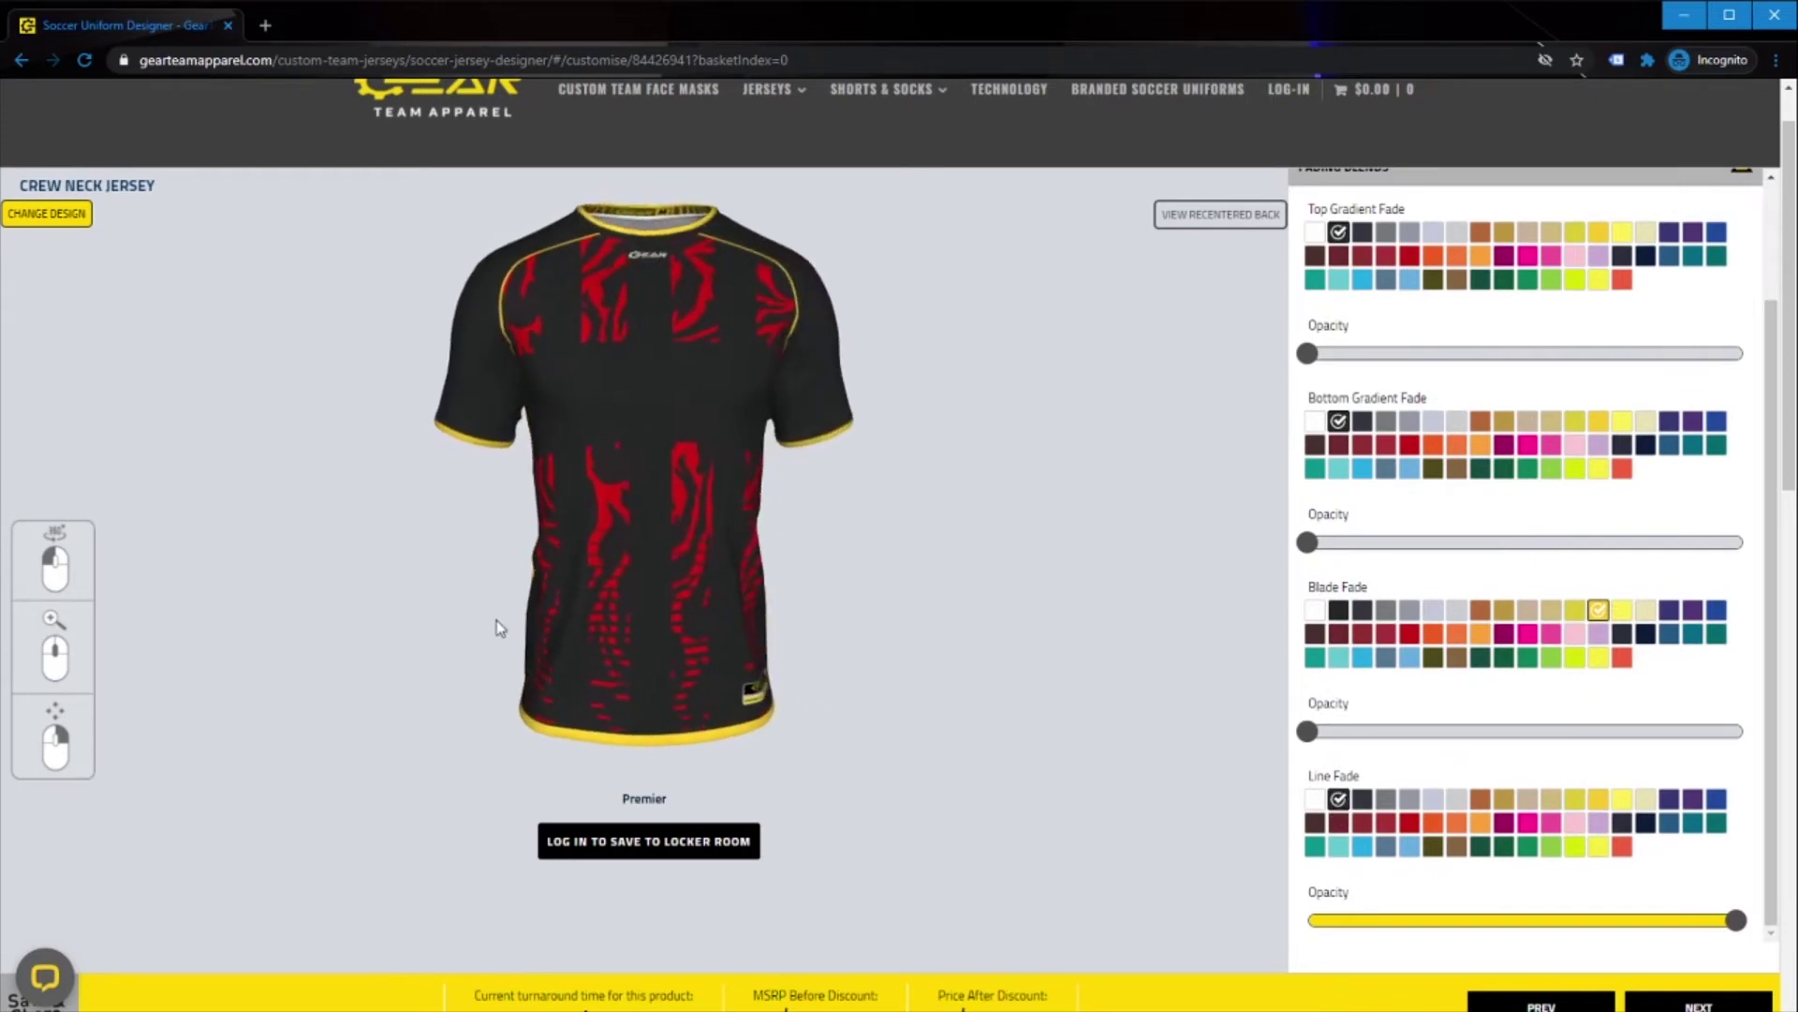
scroll(1430, 360, up, 3)
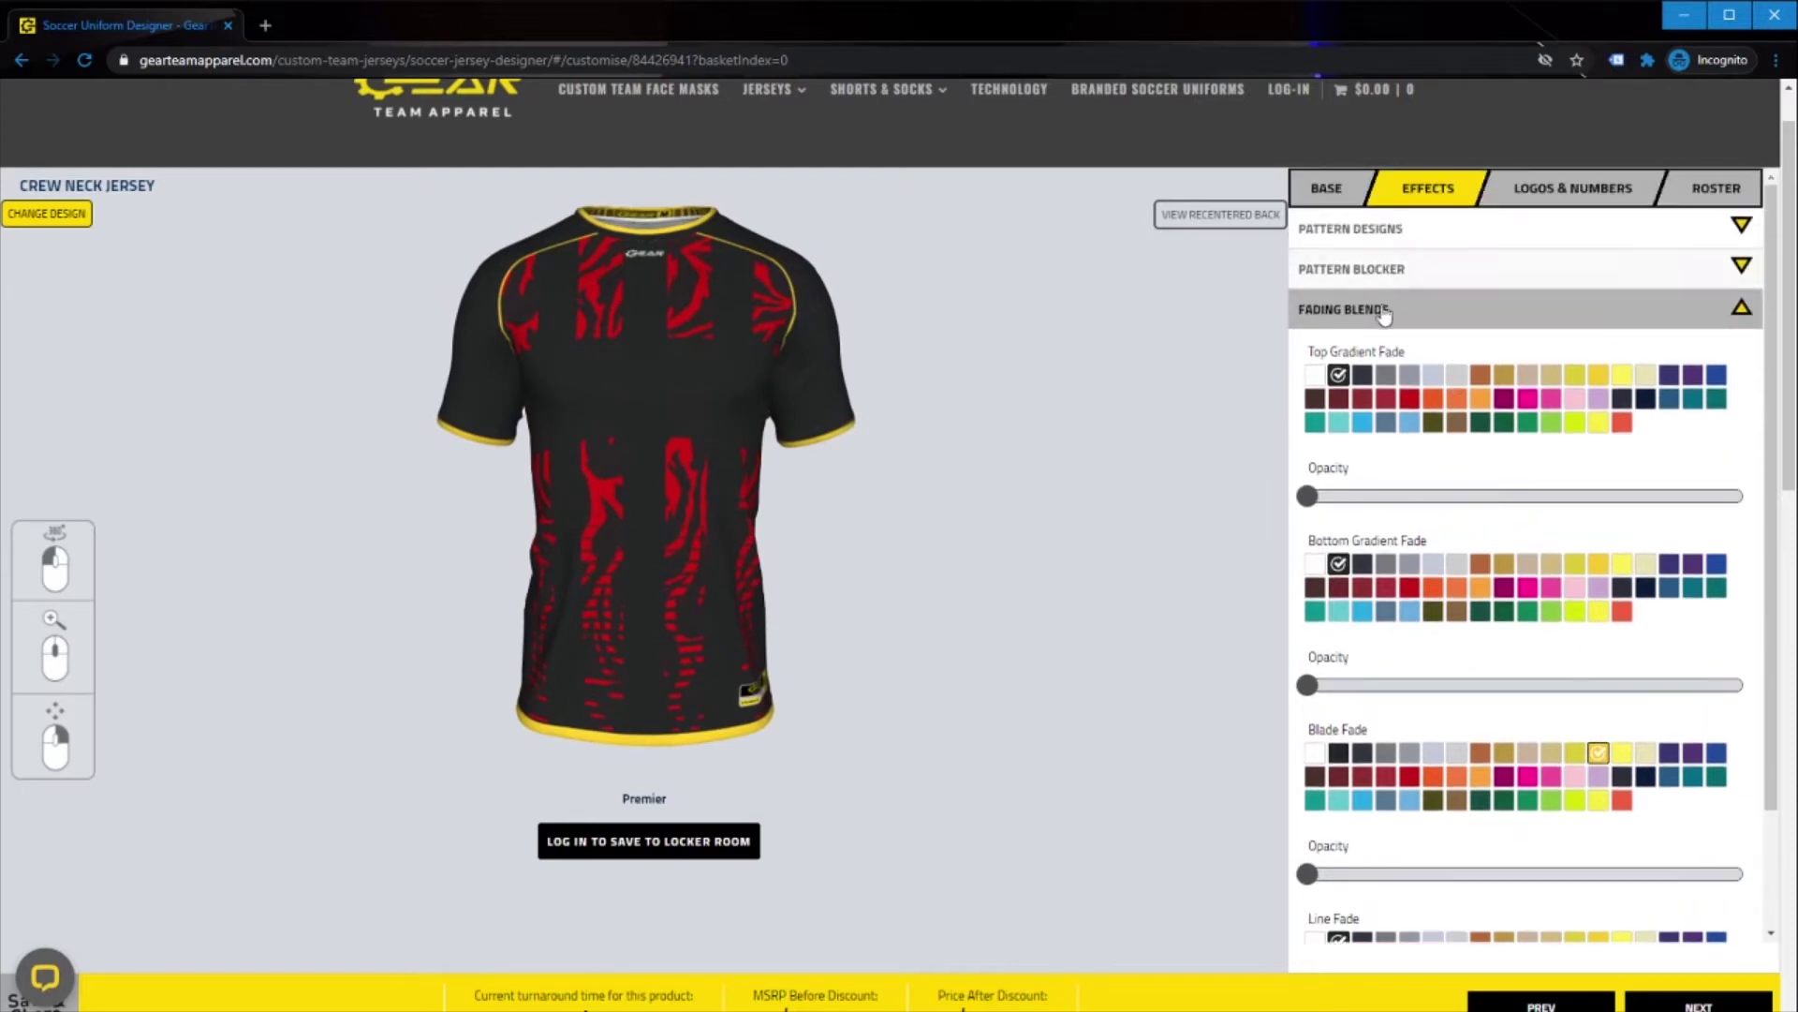
click(1376, 318)
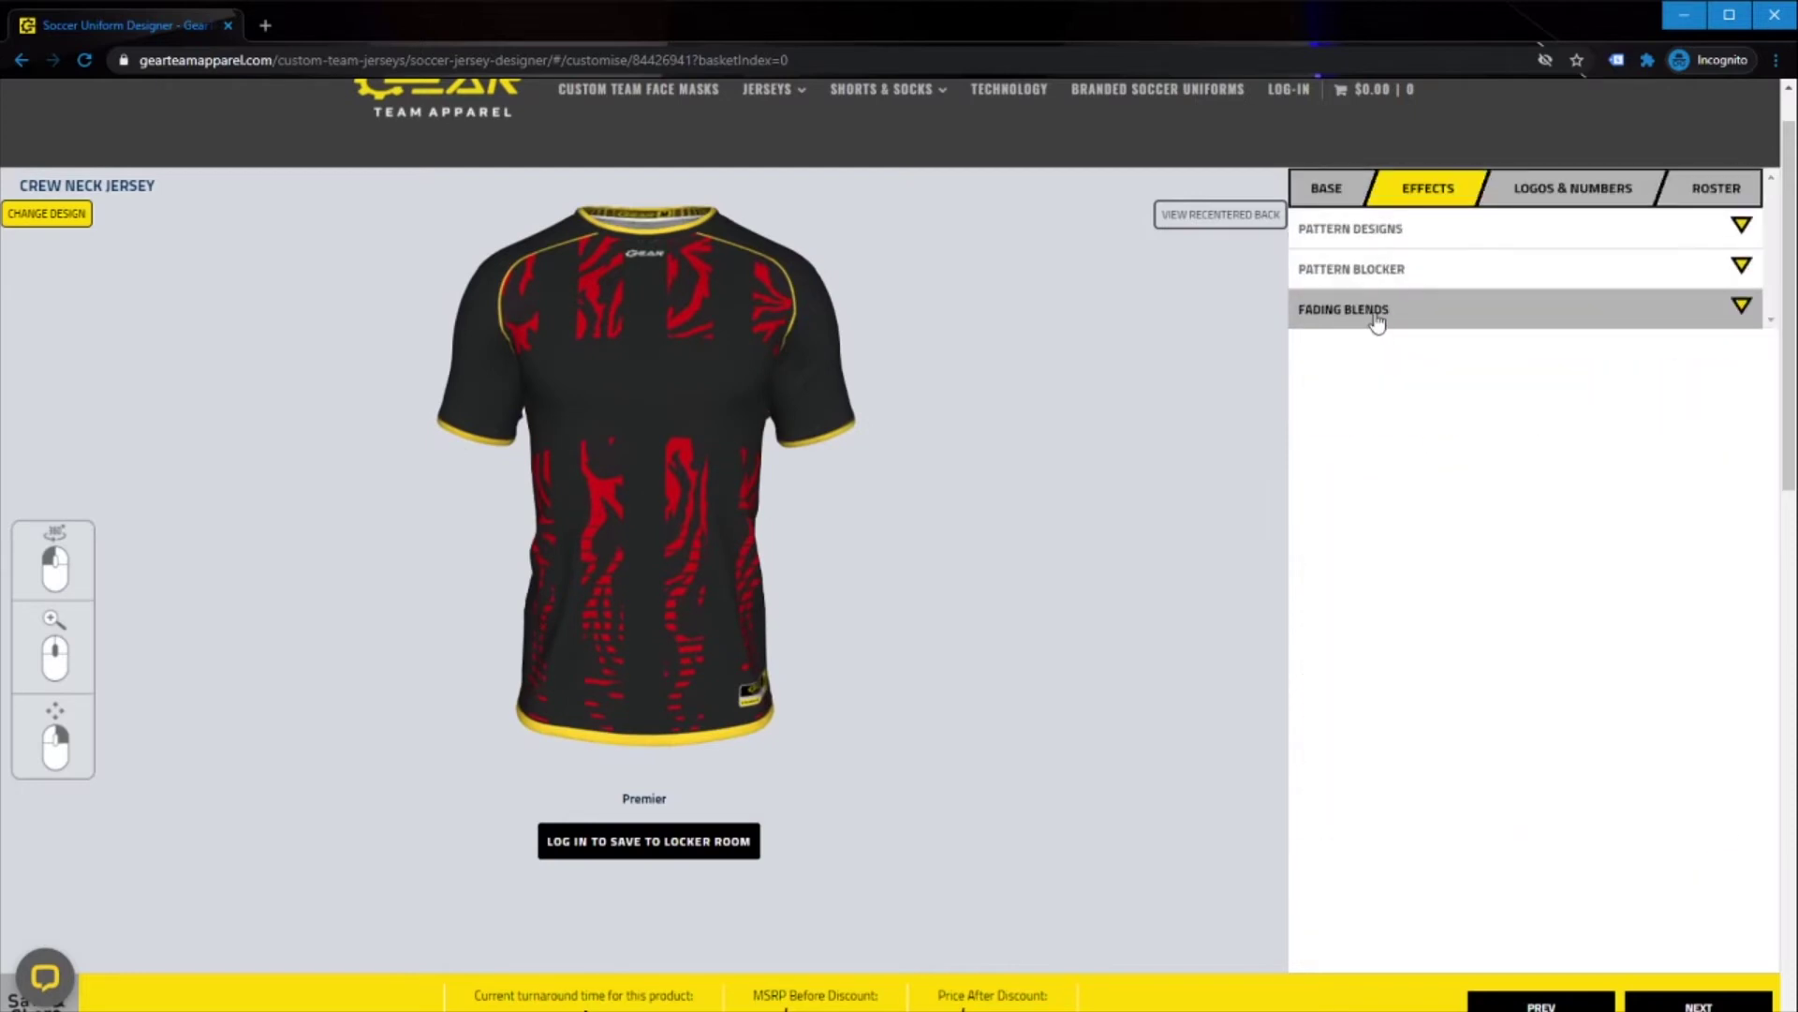
Change the jersey's body color to golden yellow and check the front
click(1305, 188)
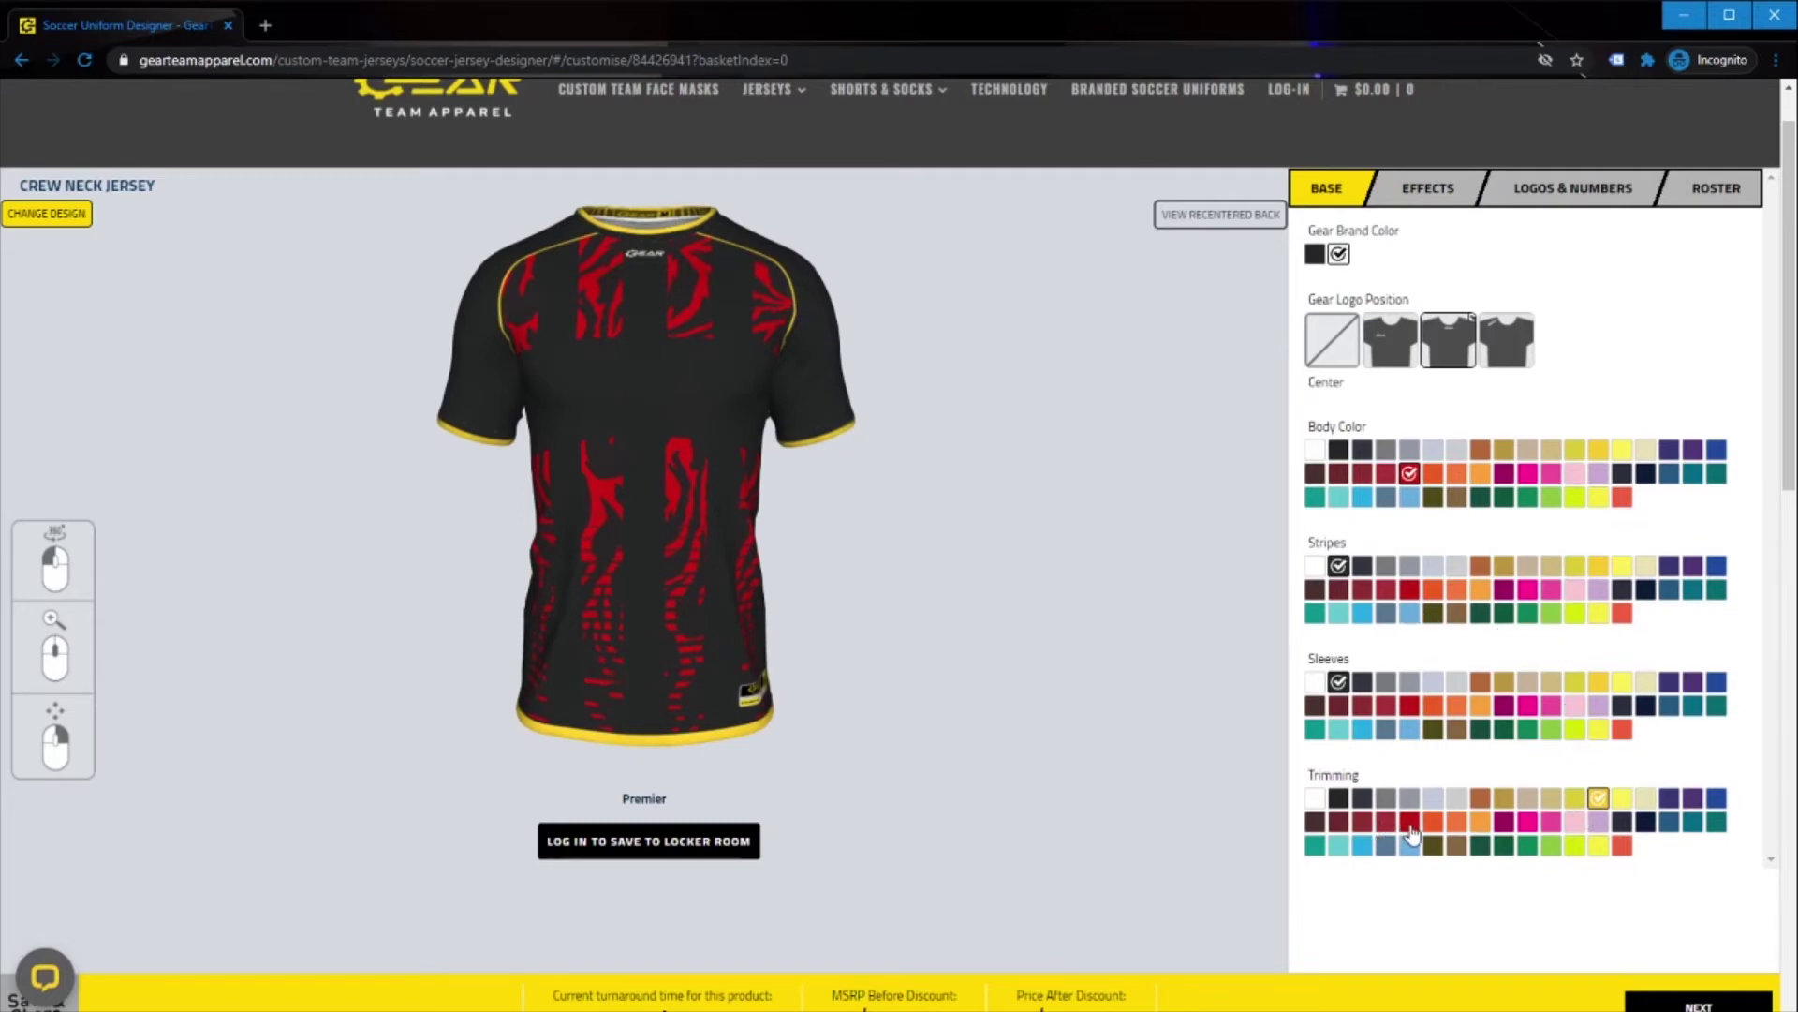
click(1597, 451)
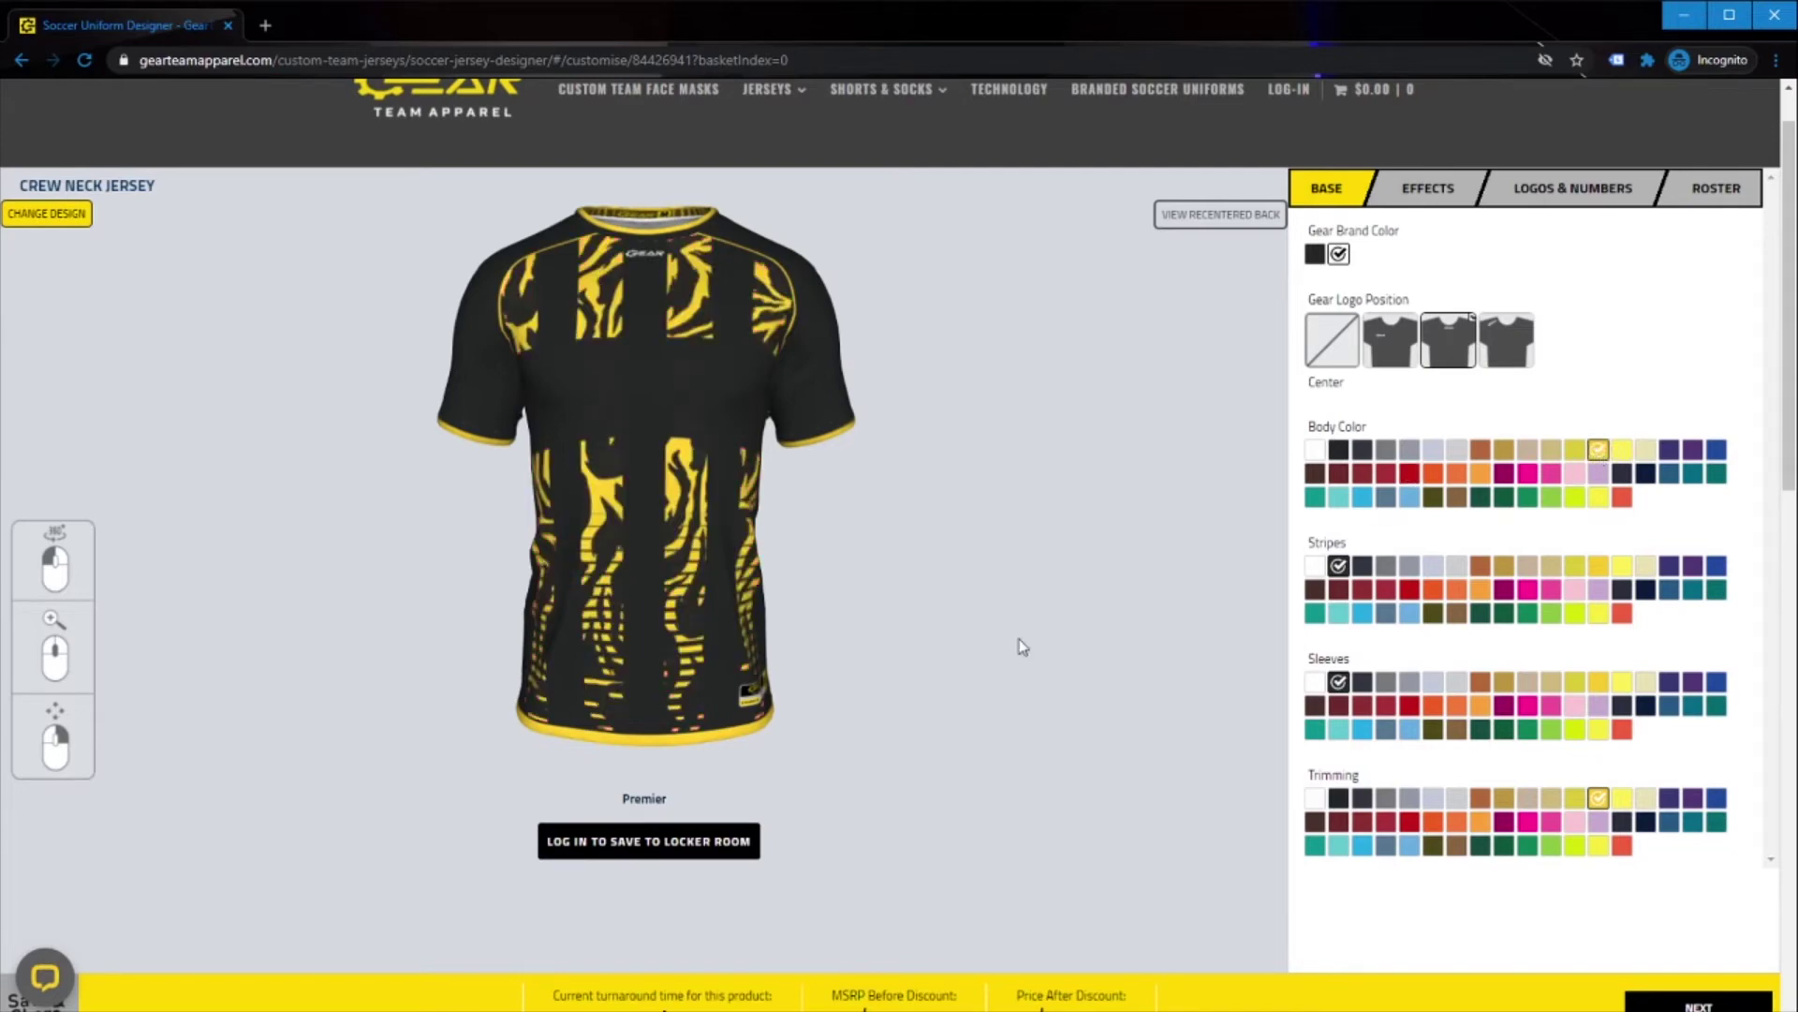
drag(678, 690, 482, 655)
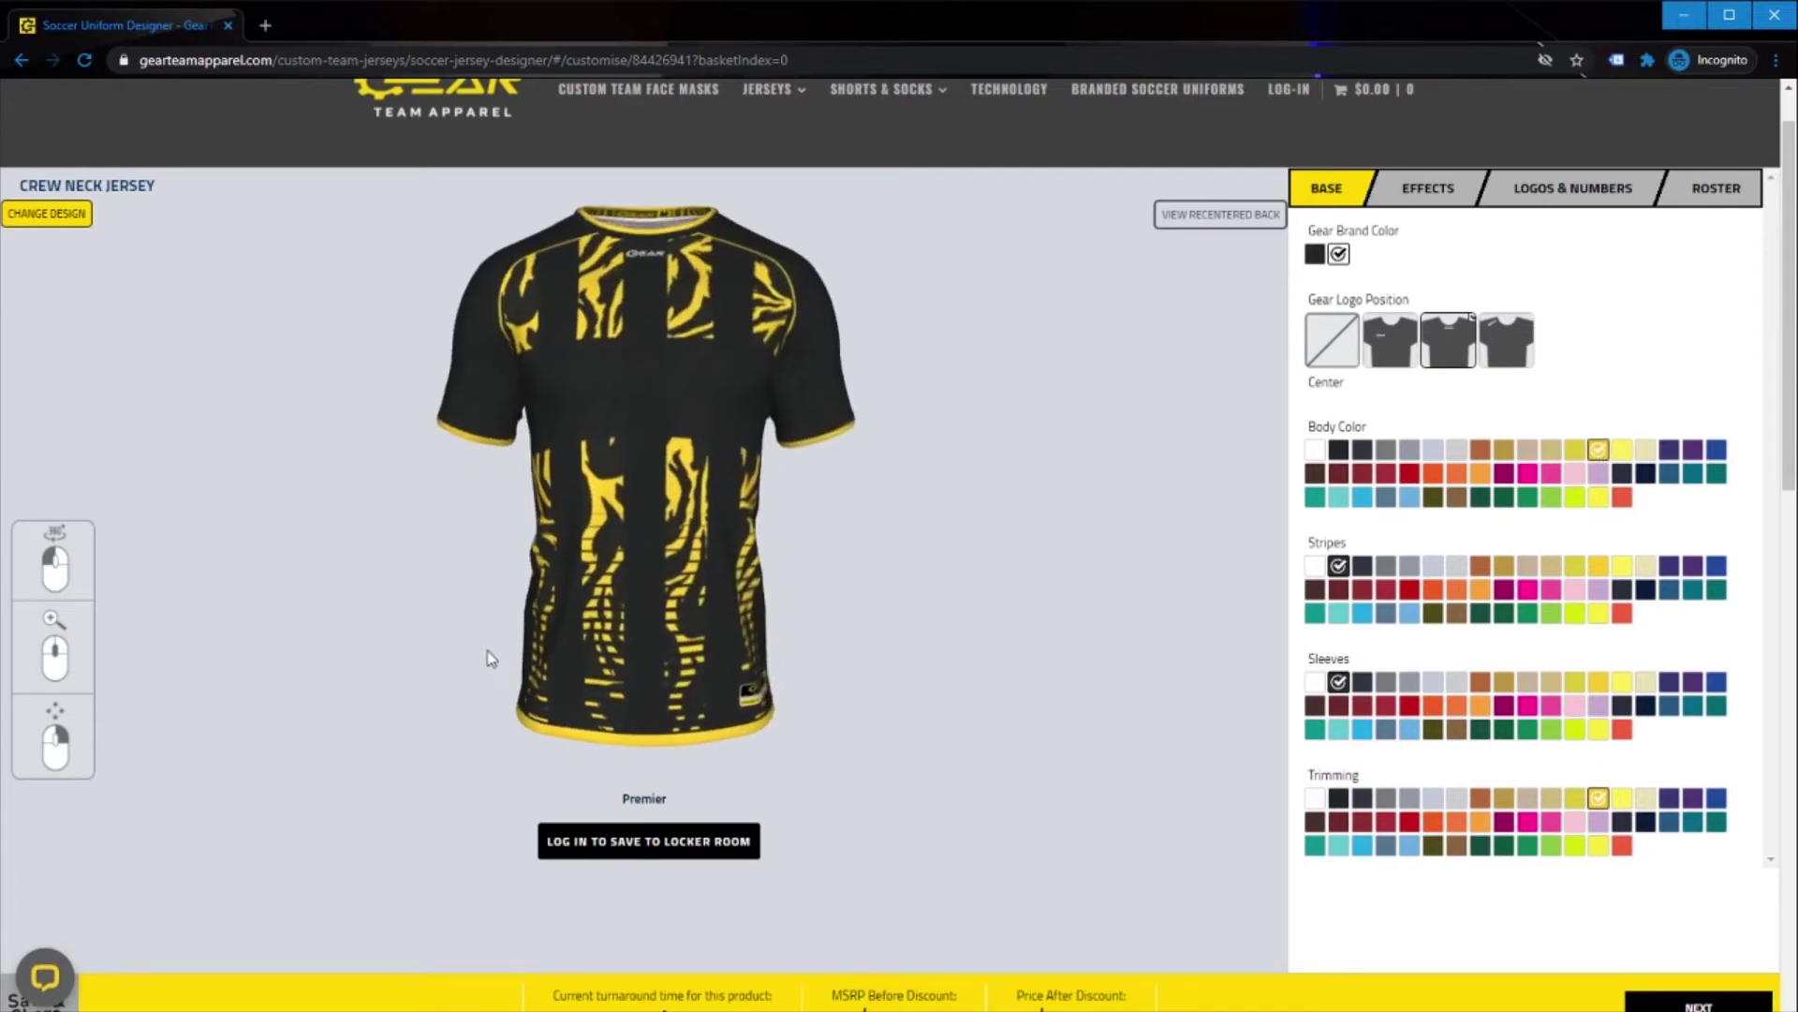
Try the Up Lines pattern in black and white at several reduced opacities
click(1428, 189)
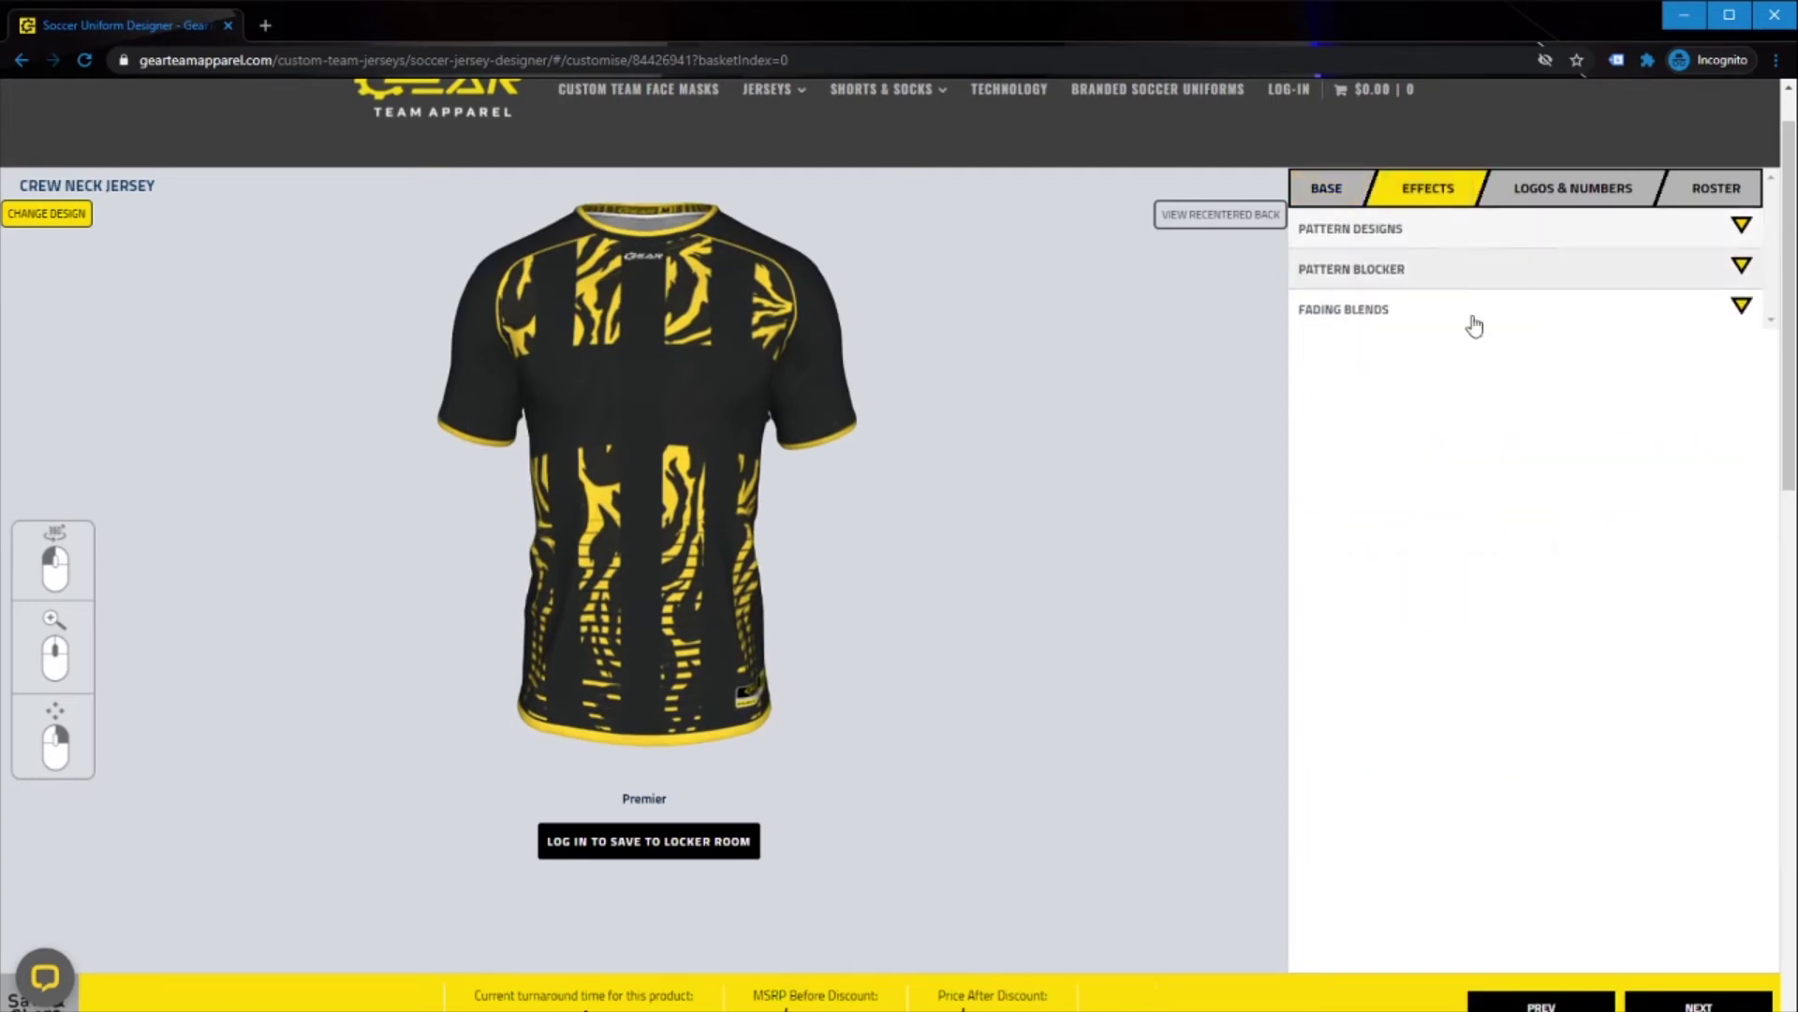
click(1330, 234)
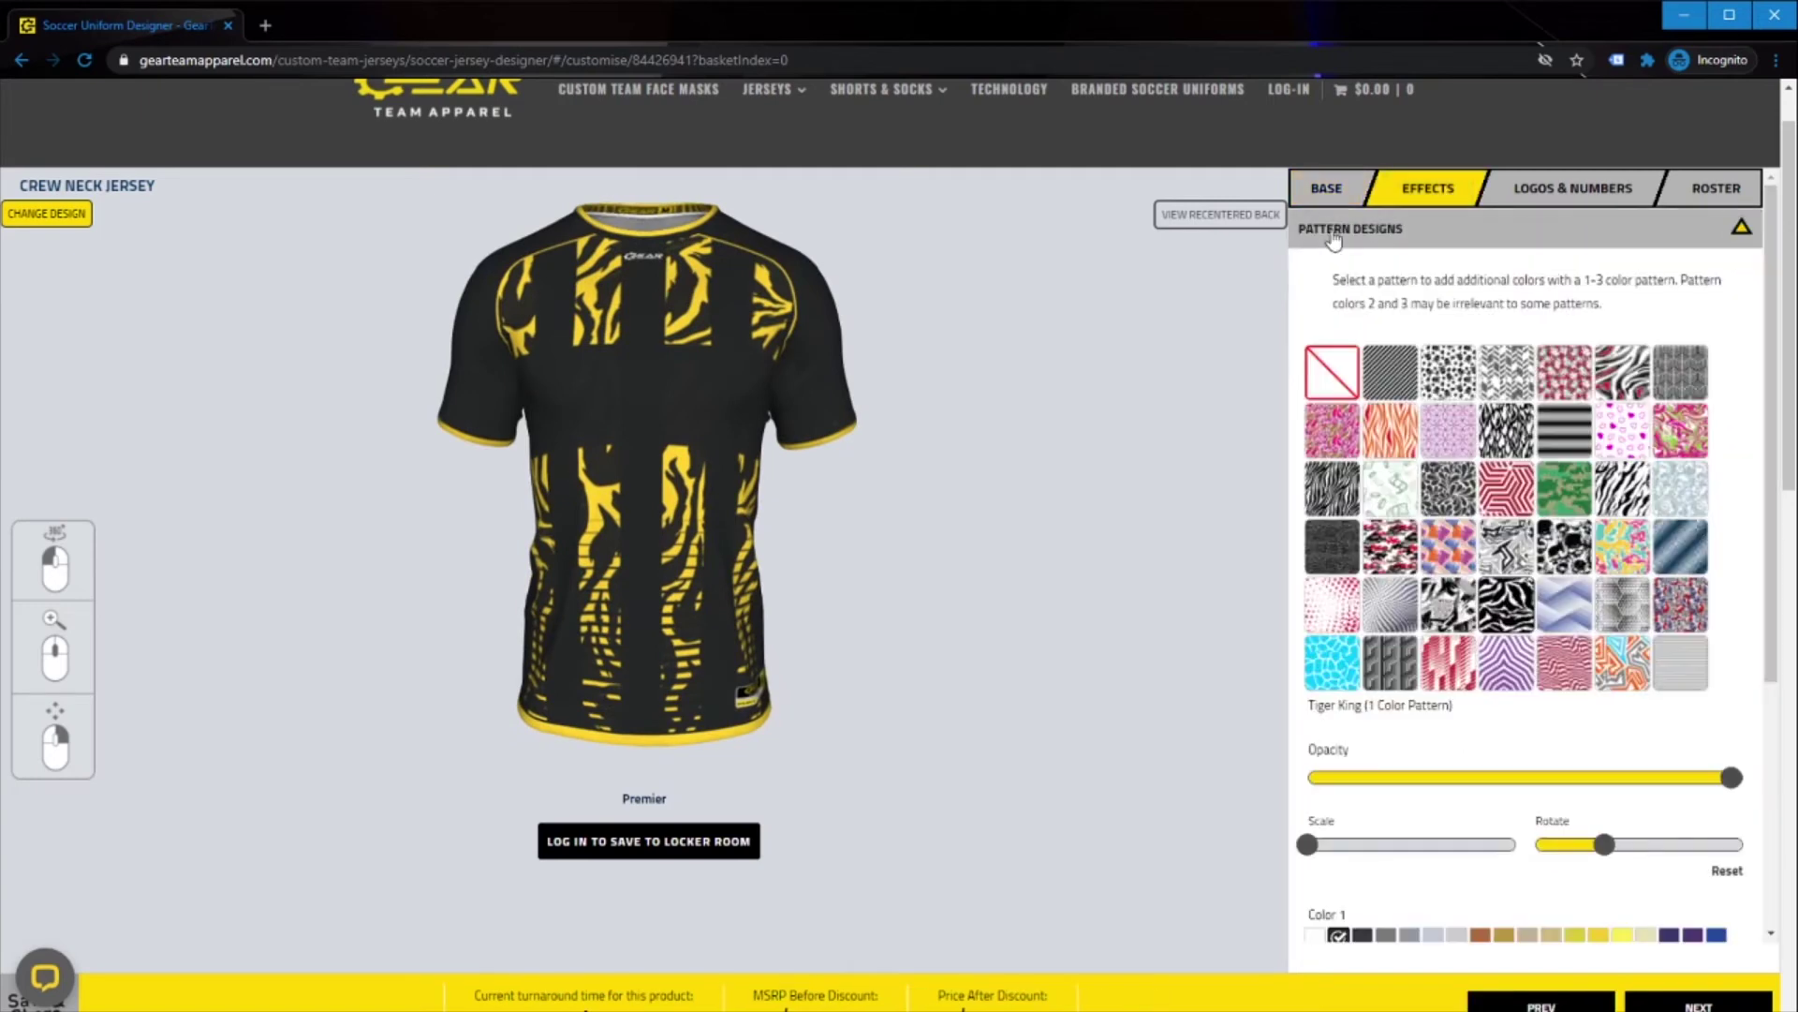
click(1380, 667)
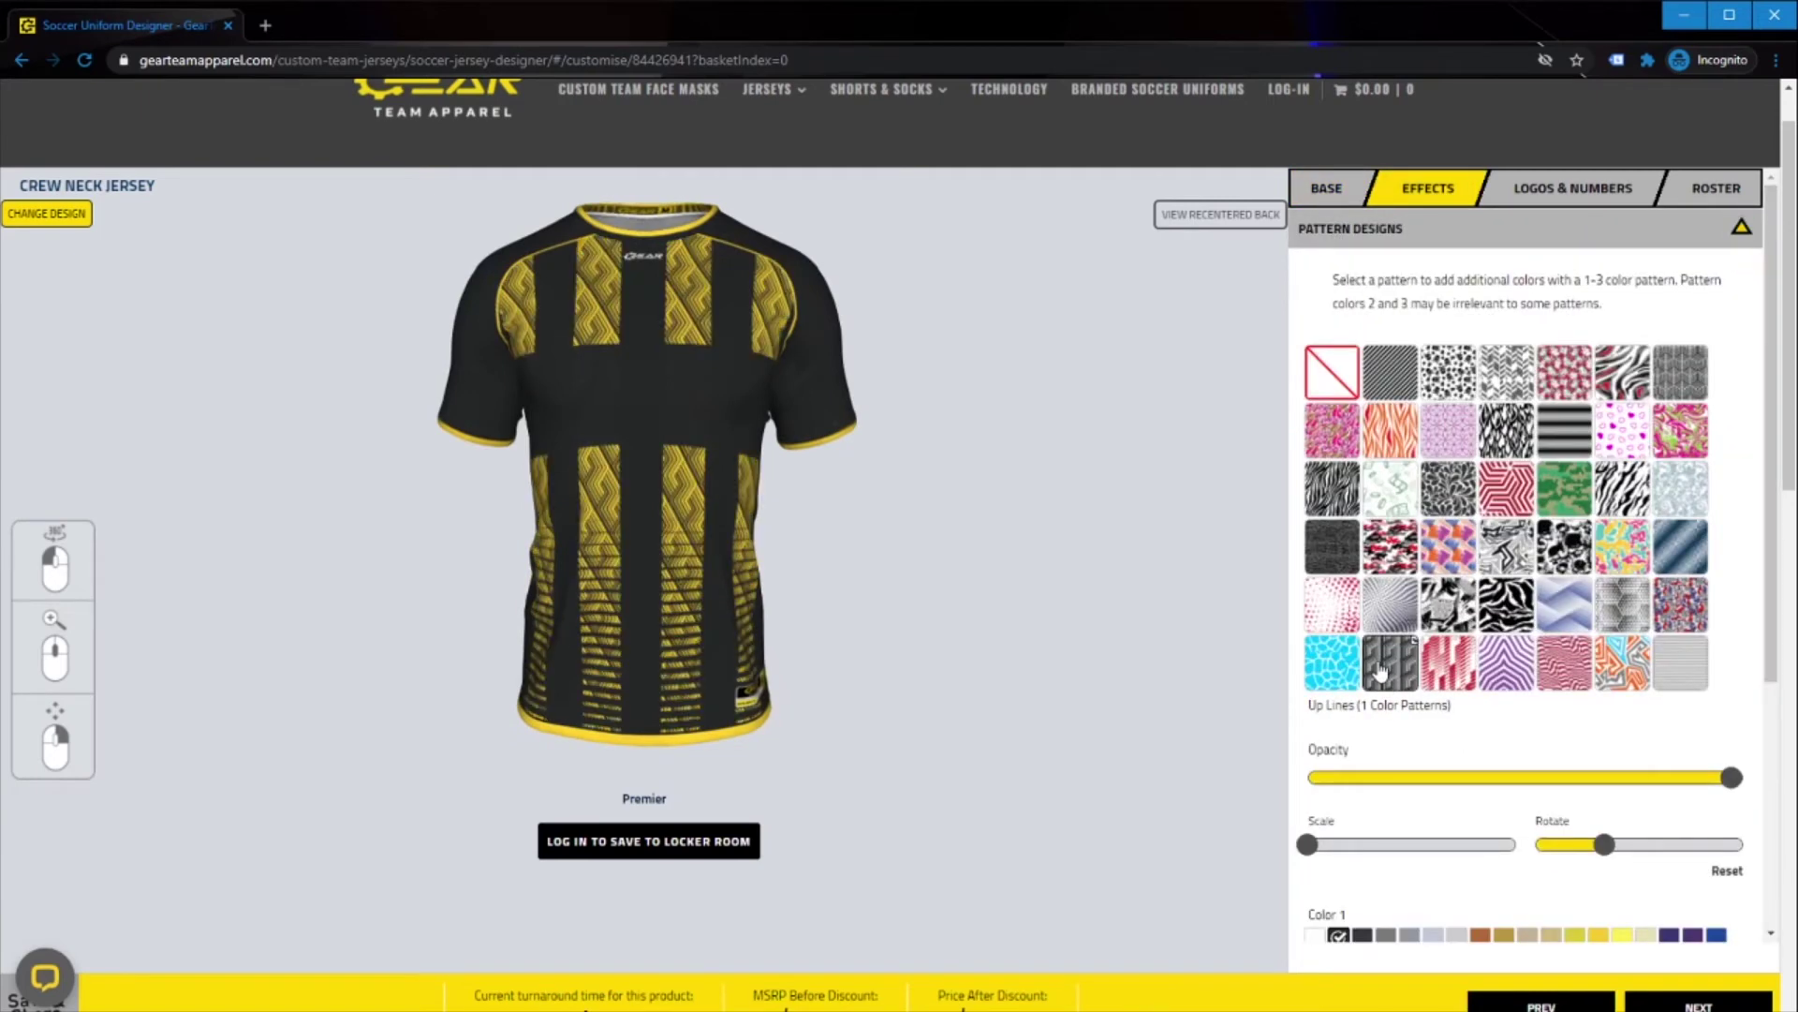
click(1450, 777)
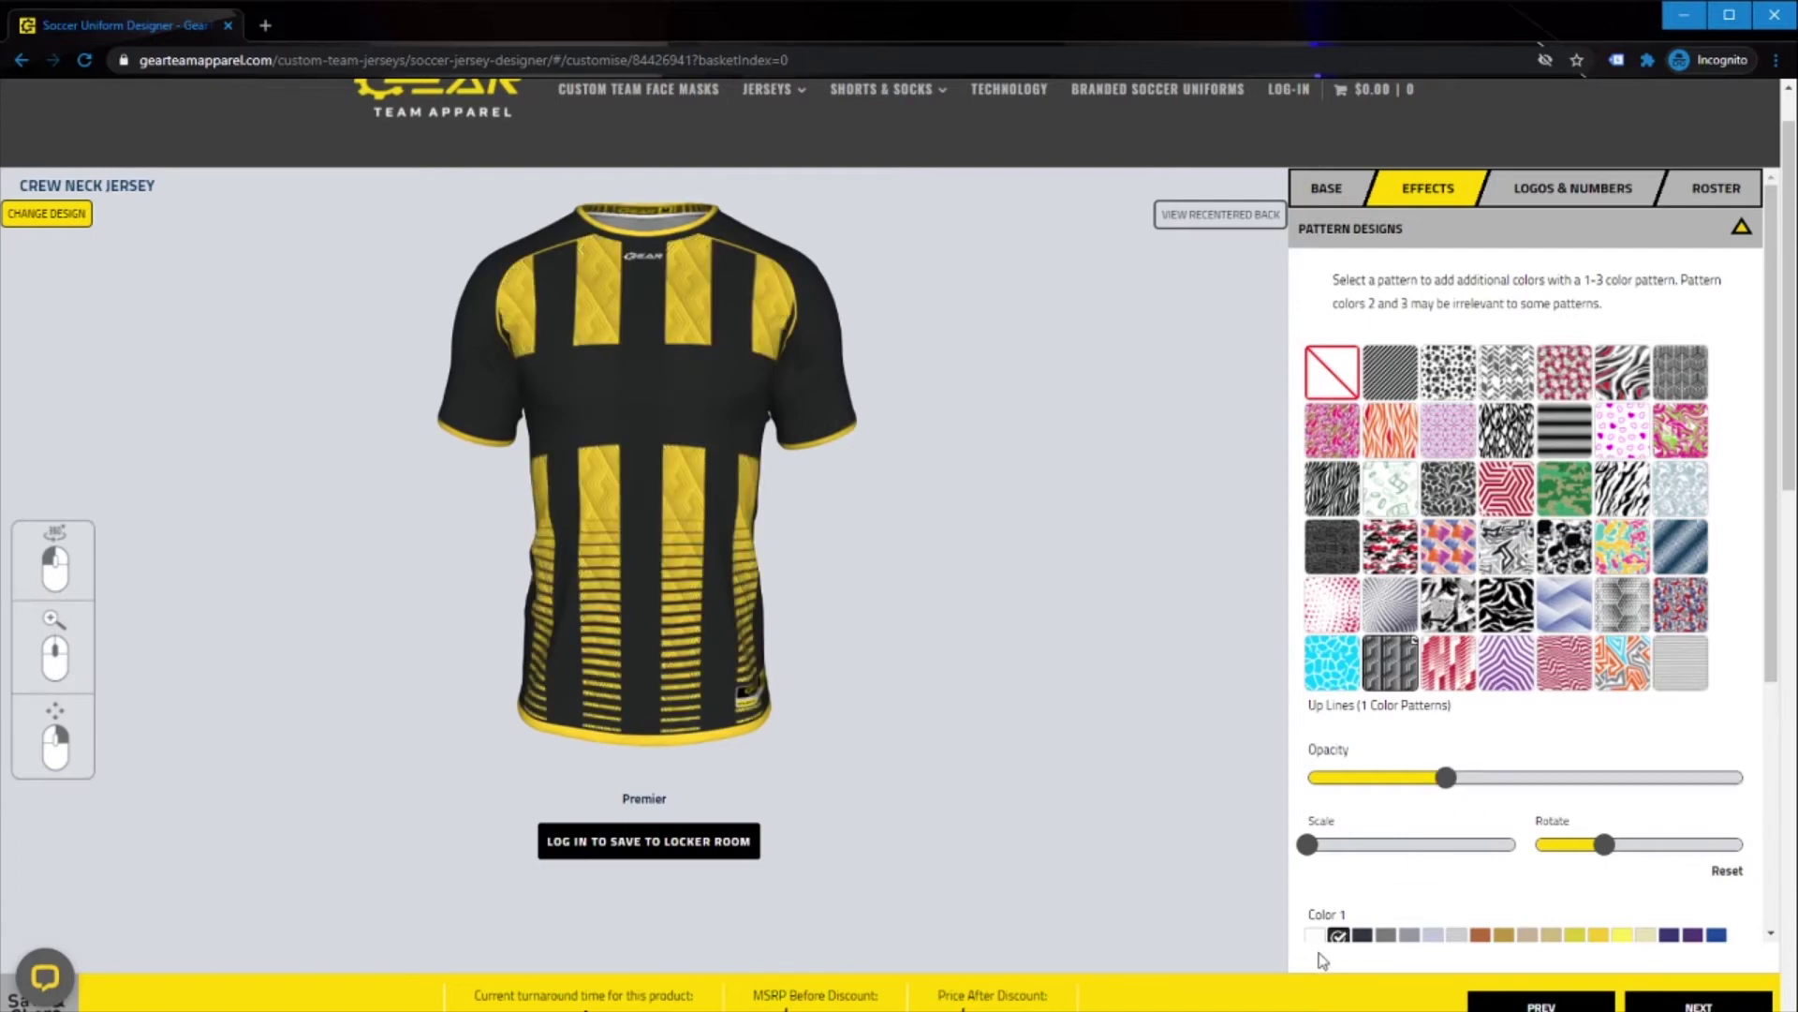
click(1595, 785)
scroll(1377, 801, down, 1)
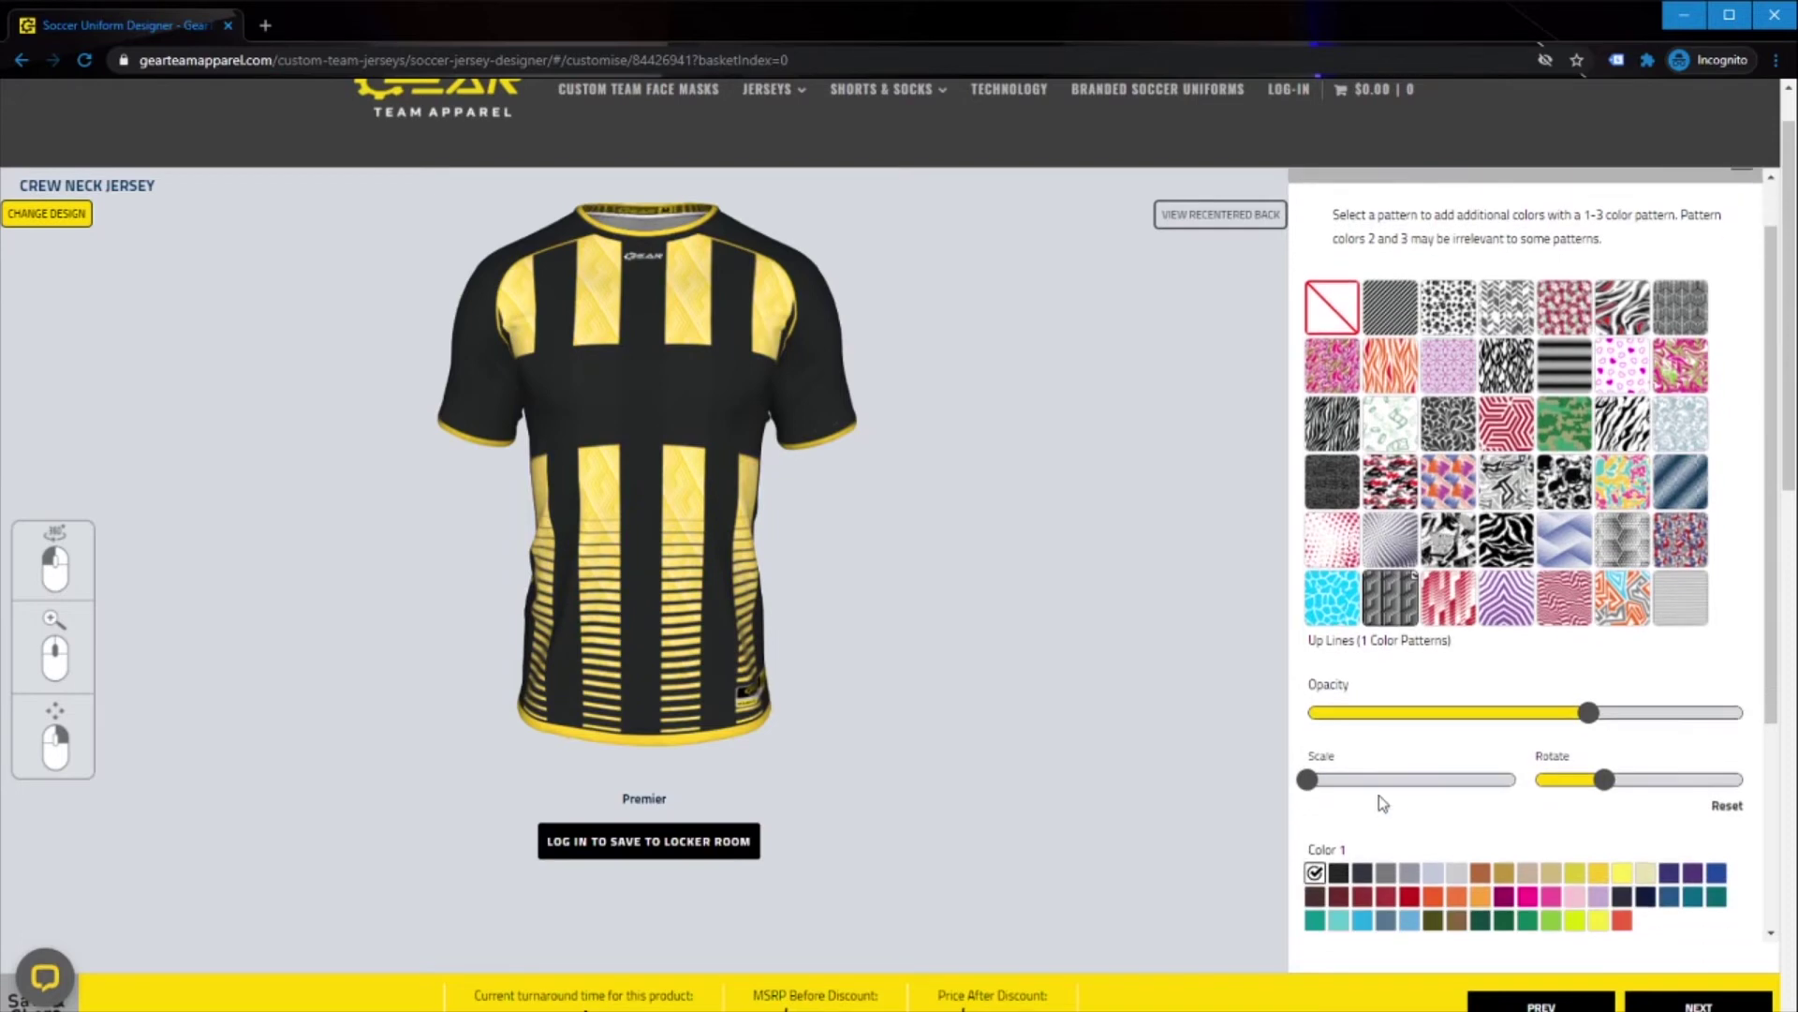
click(1393, 717)
click(1363, 718)
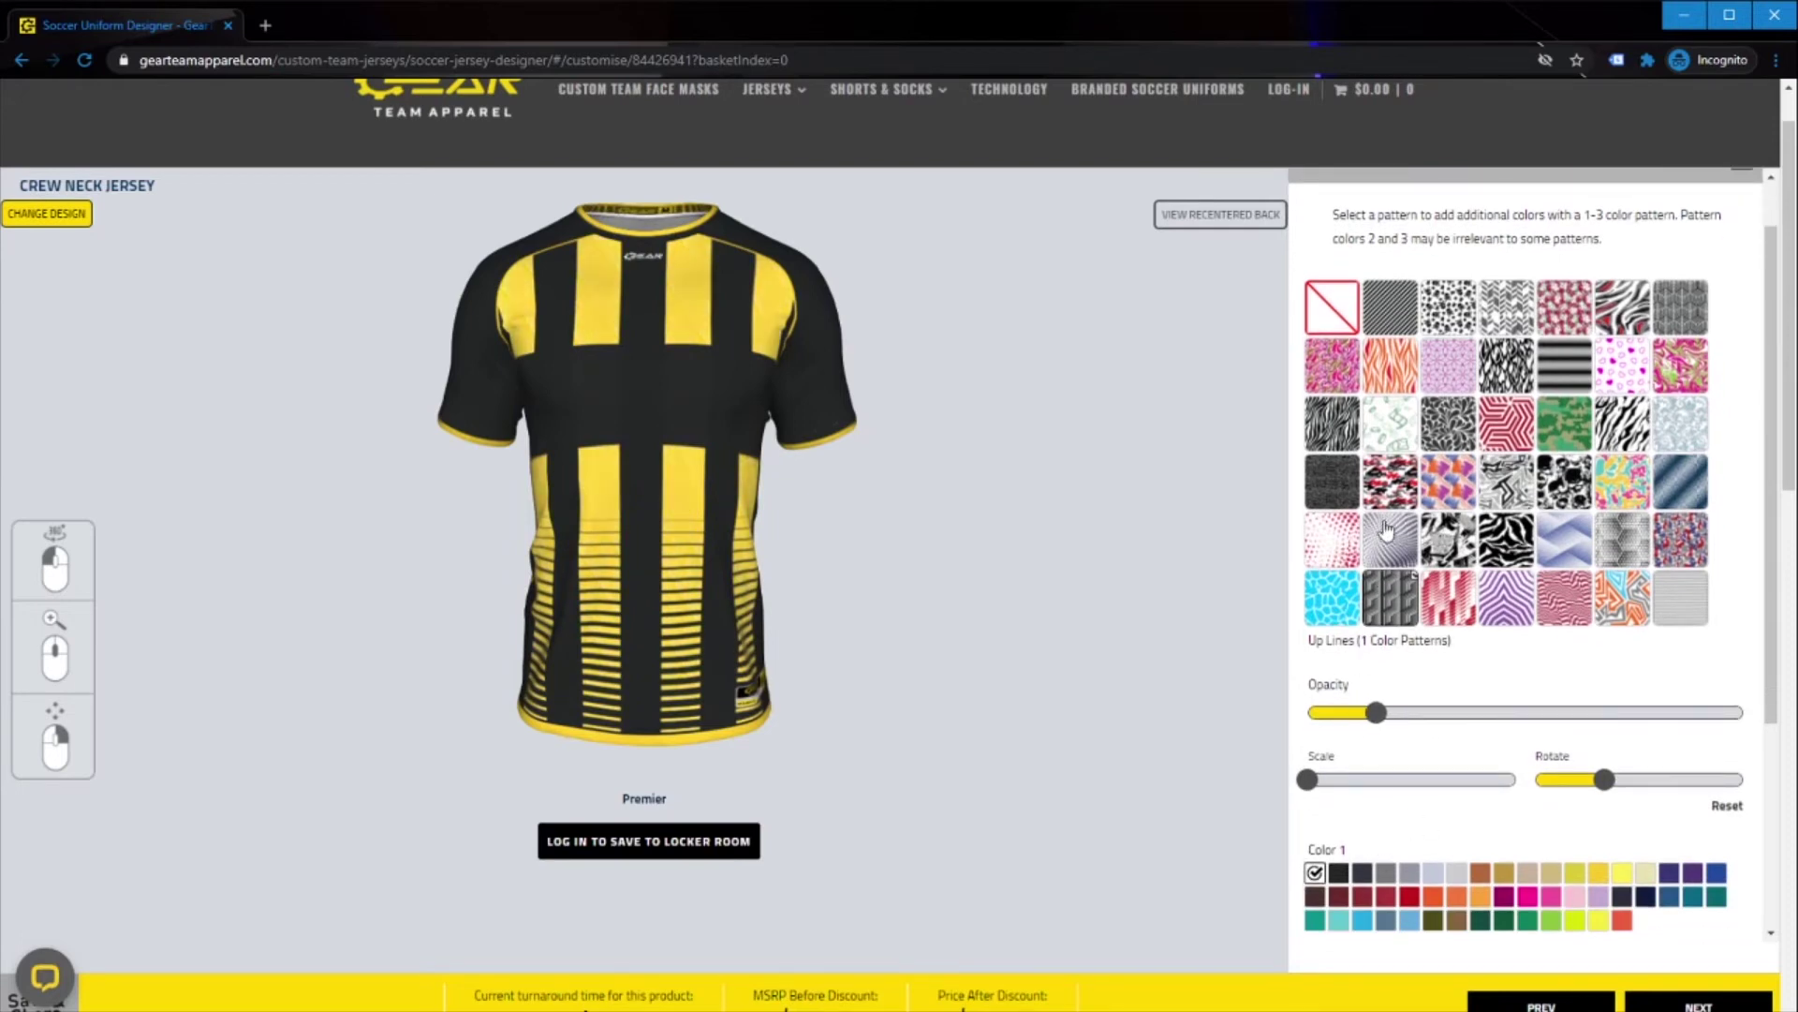
Reapply the Tiger King pattern in black at full opacity, check the jersey's front and close the pattern designs
scroll(1307, 278, up, 1)
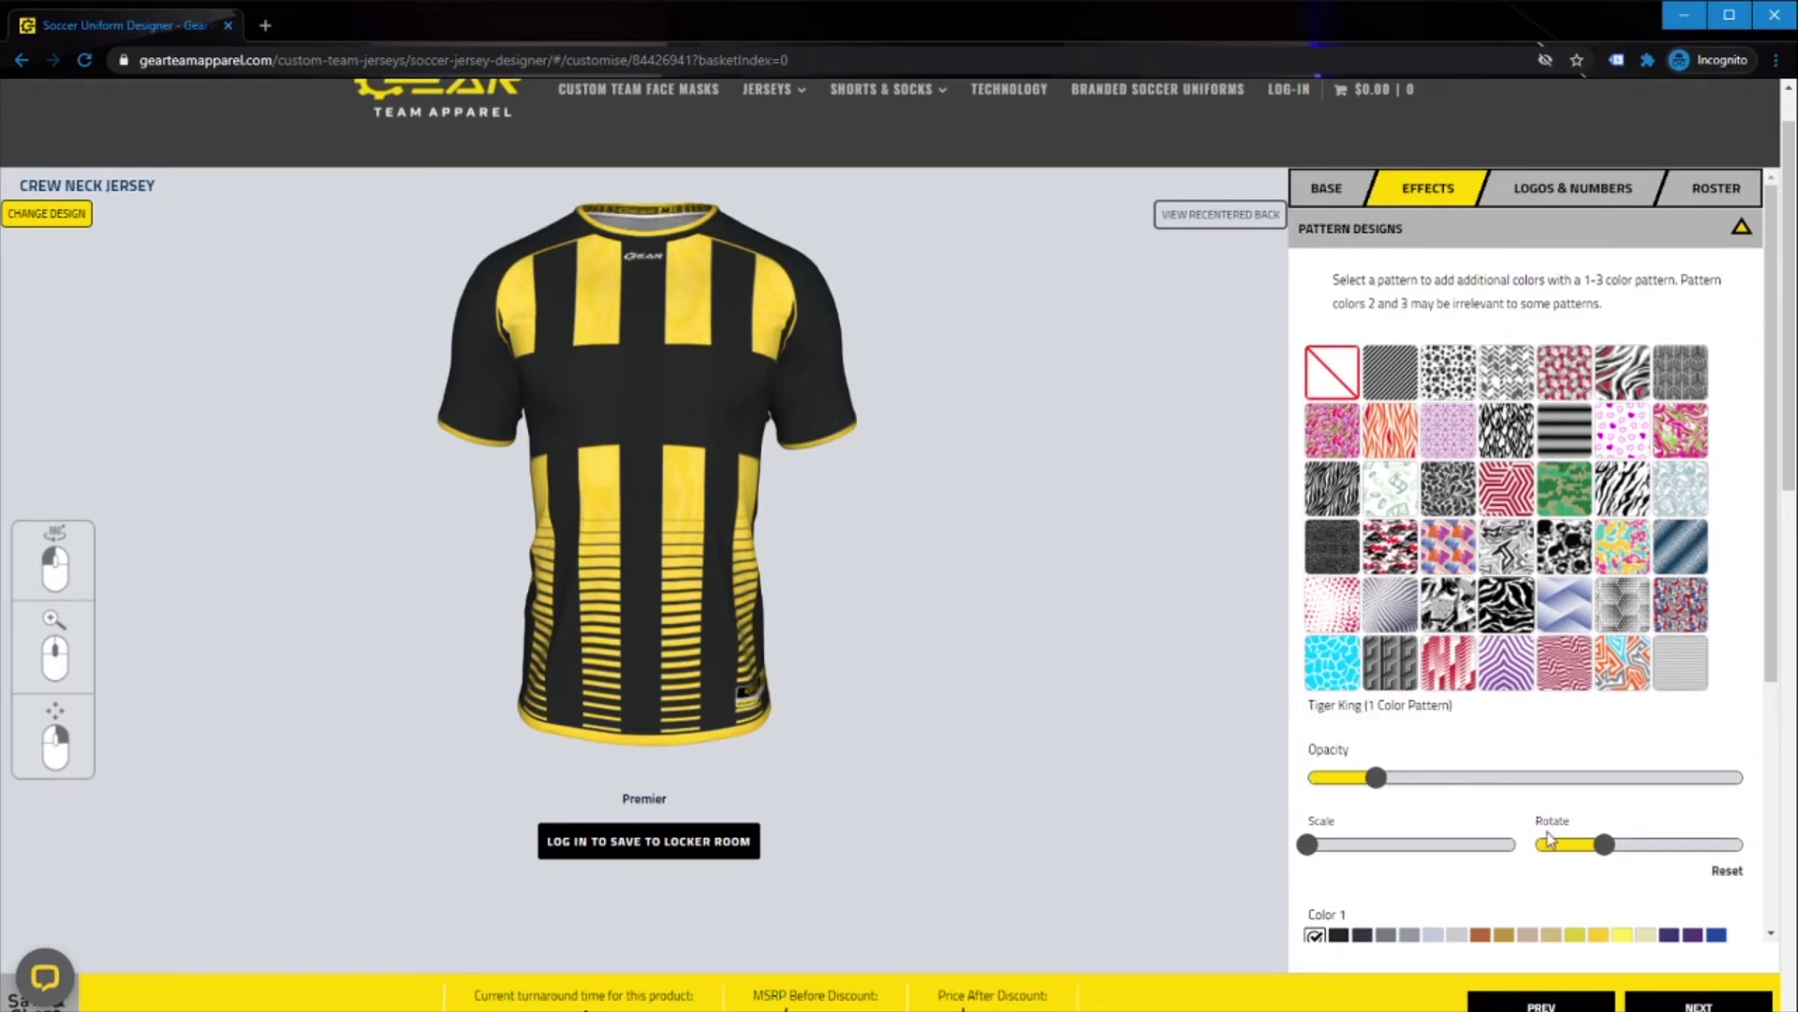
click(1340, 936)
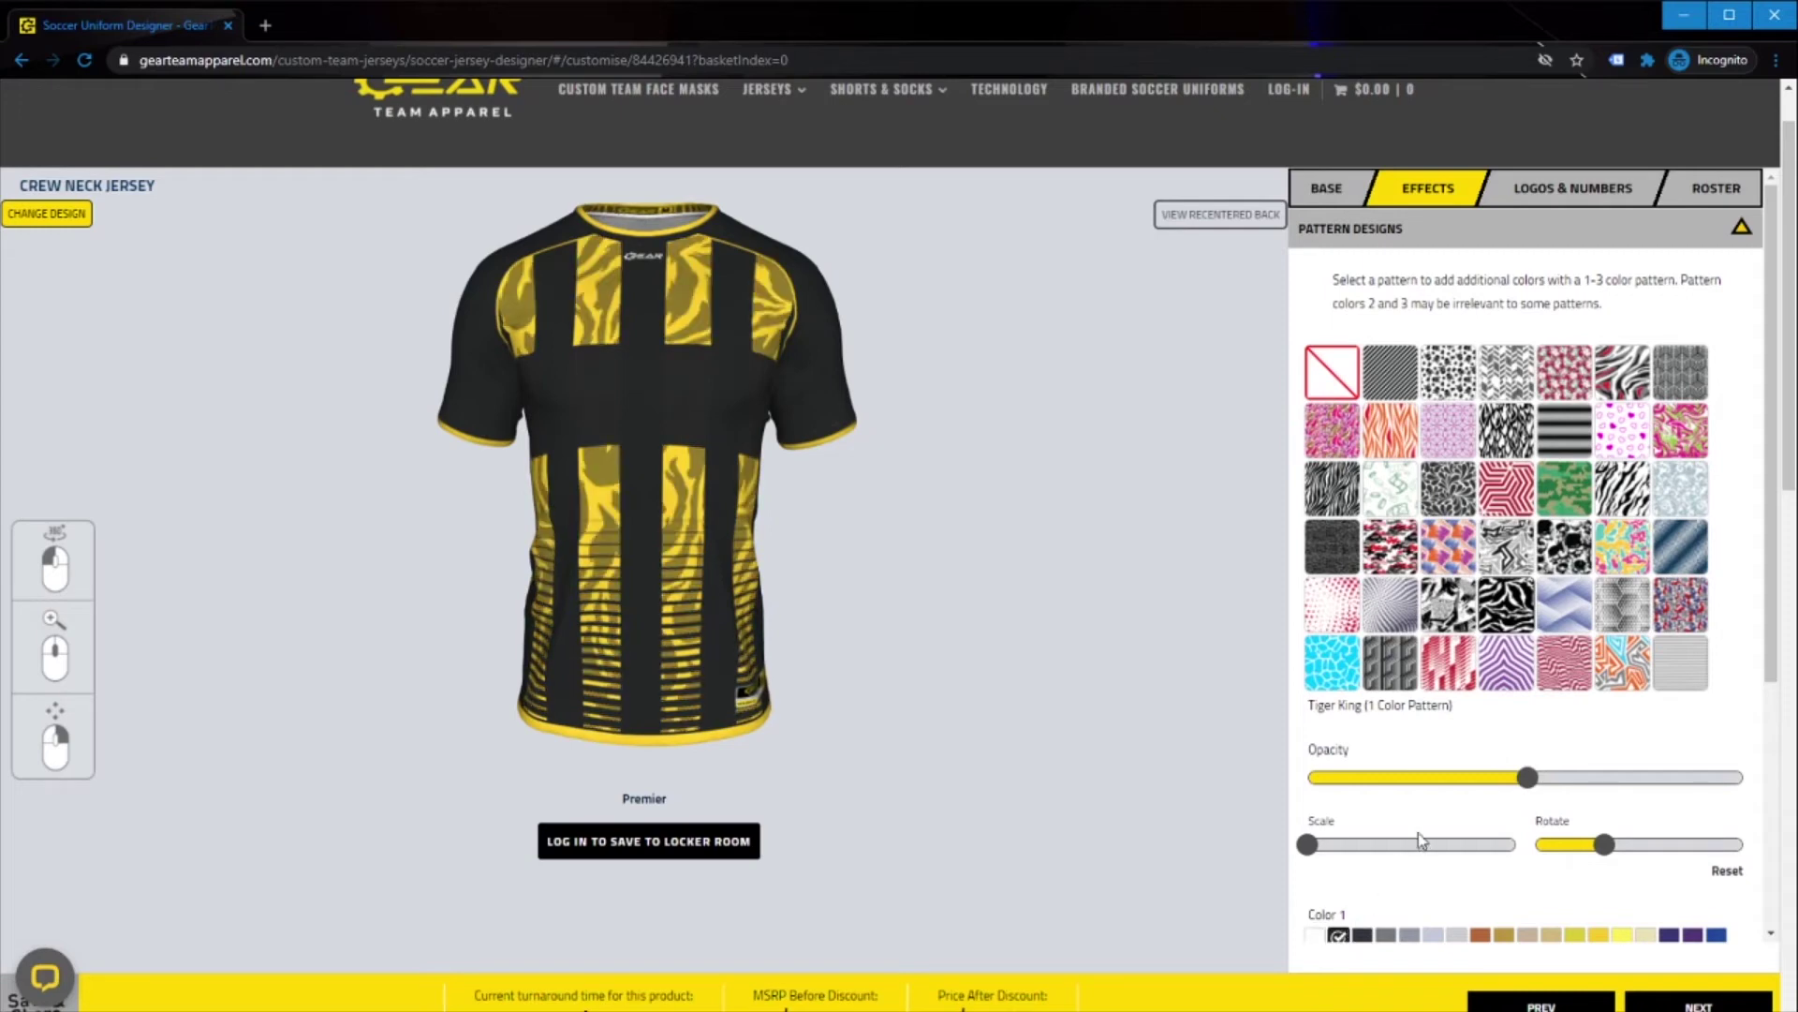
click(1742, 778)
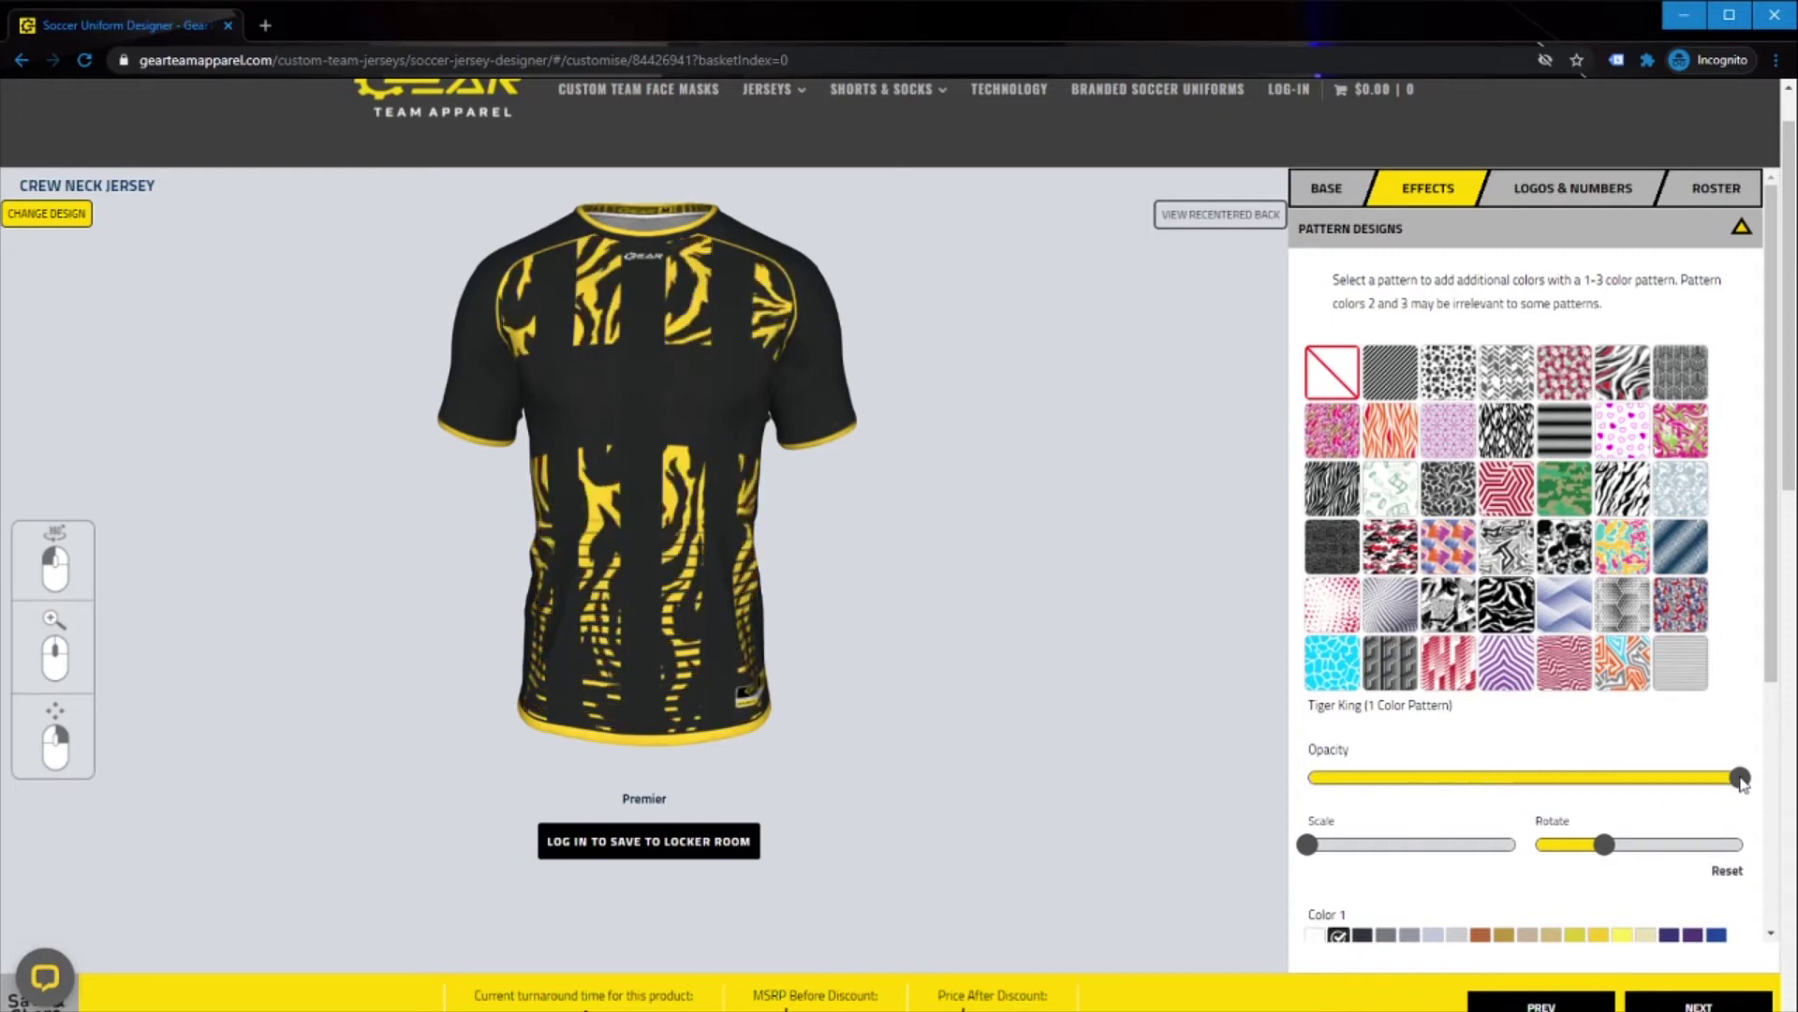
mouse_move(459, 572)
mouse_down()
mouse_move(1144, 562)
mouse_move(482, 554)
mouse_move(405, 570)
mouse_move(461, 562)
mouse_up()
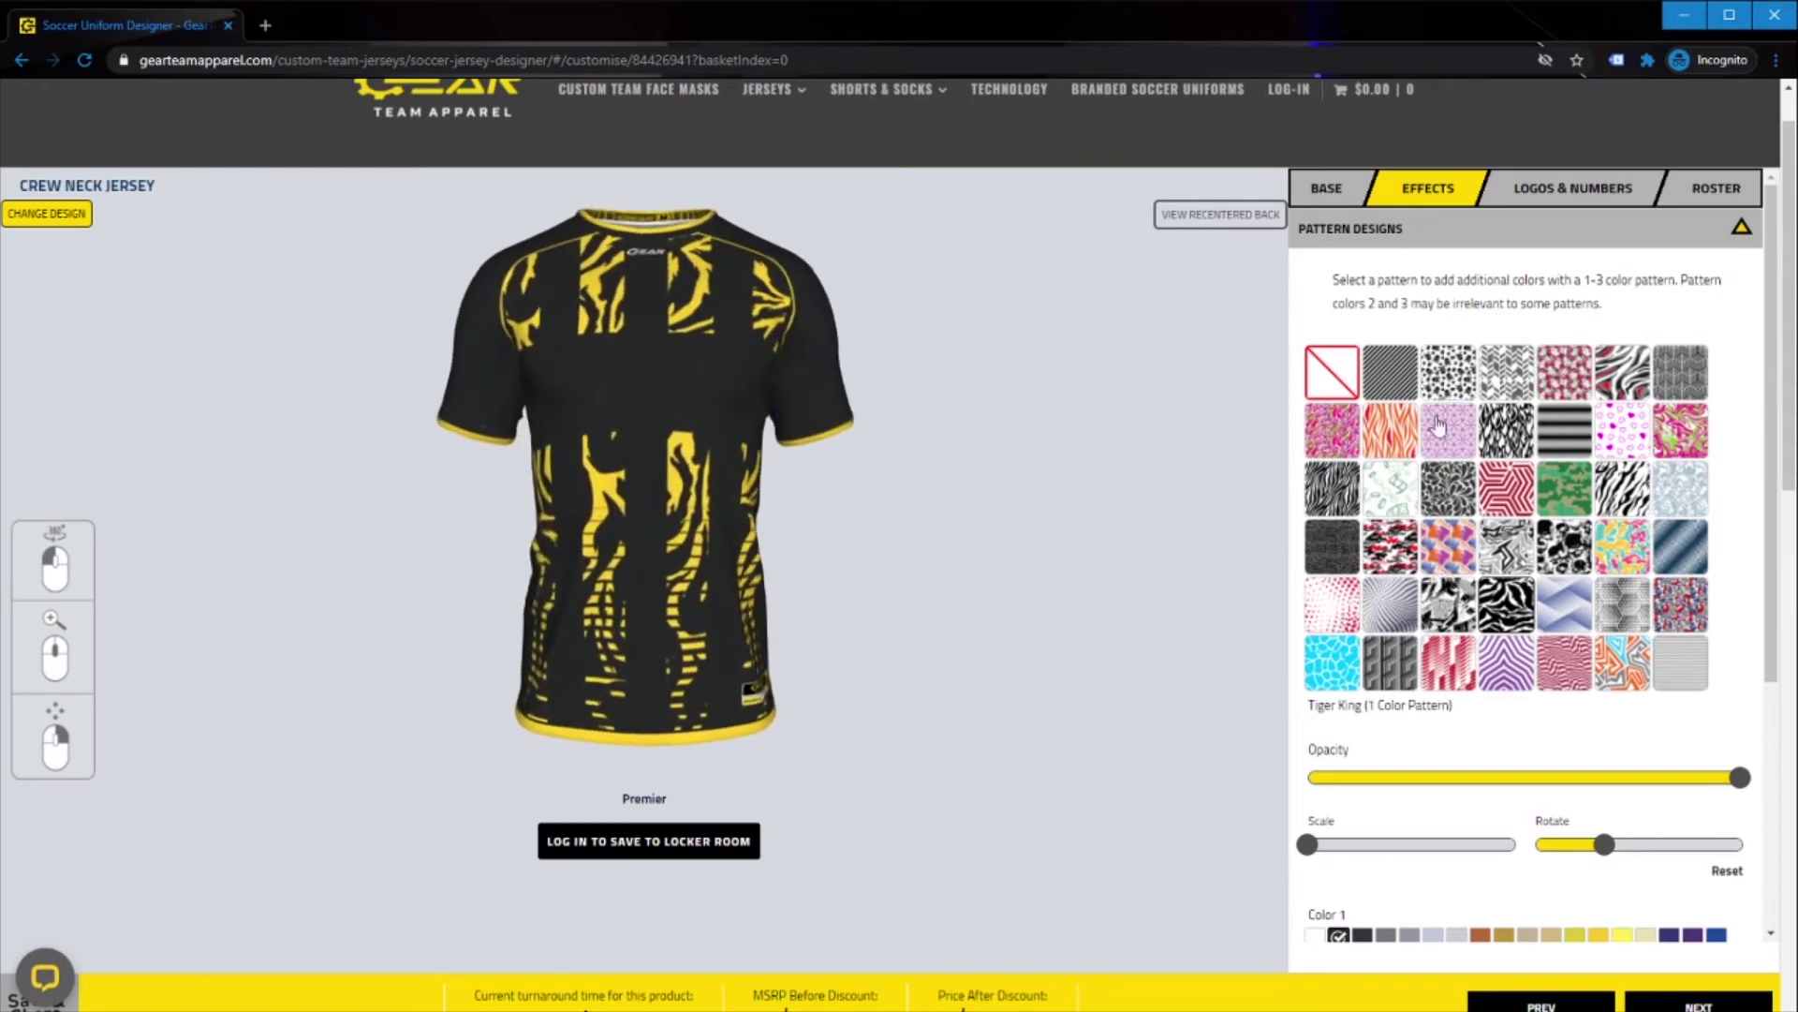
scroll(1449, 594, down, 4)
scroll(1450, 602, up, 6)
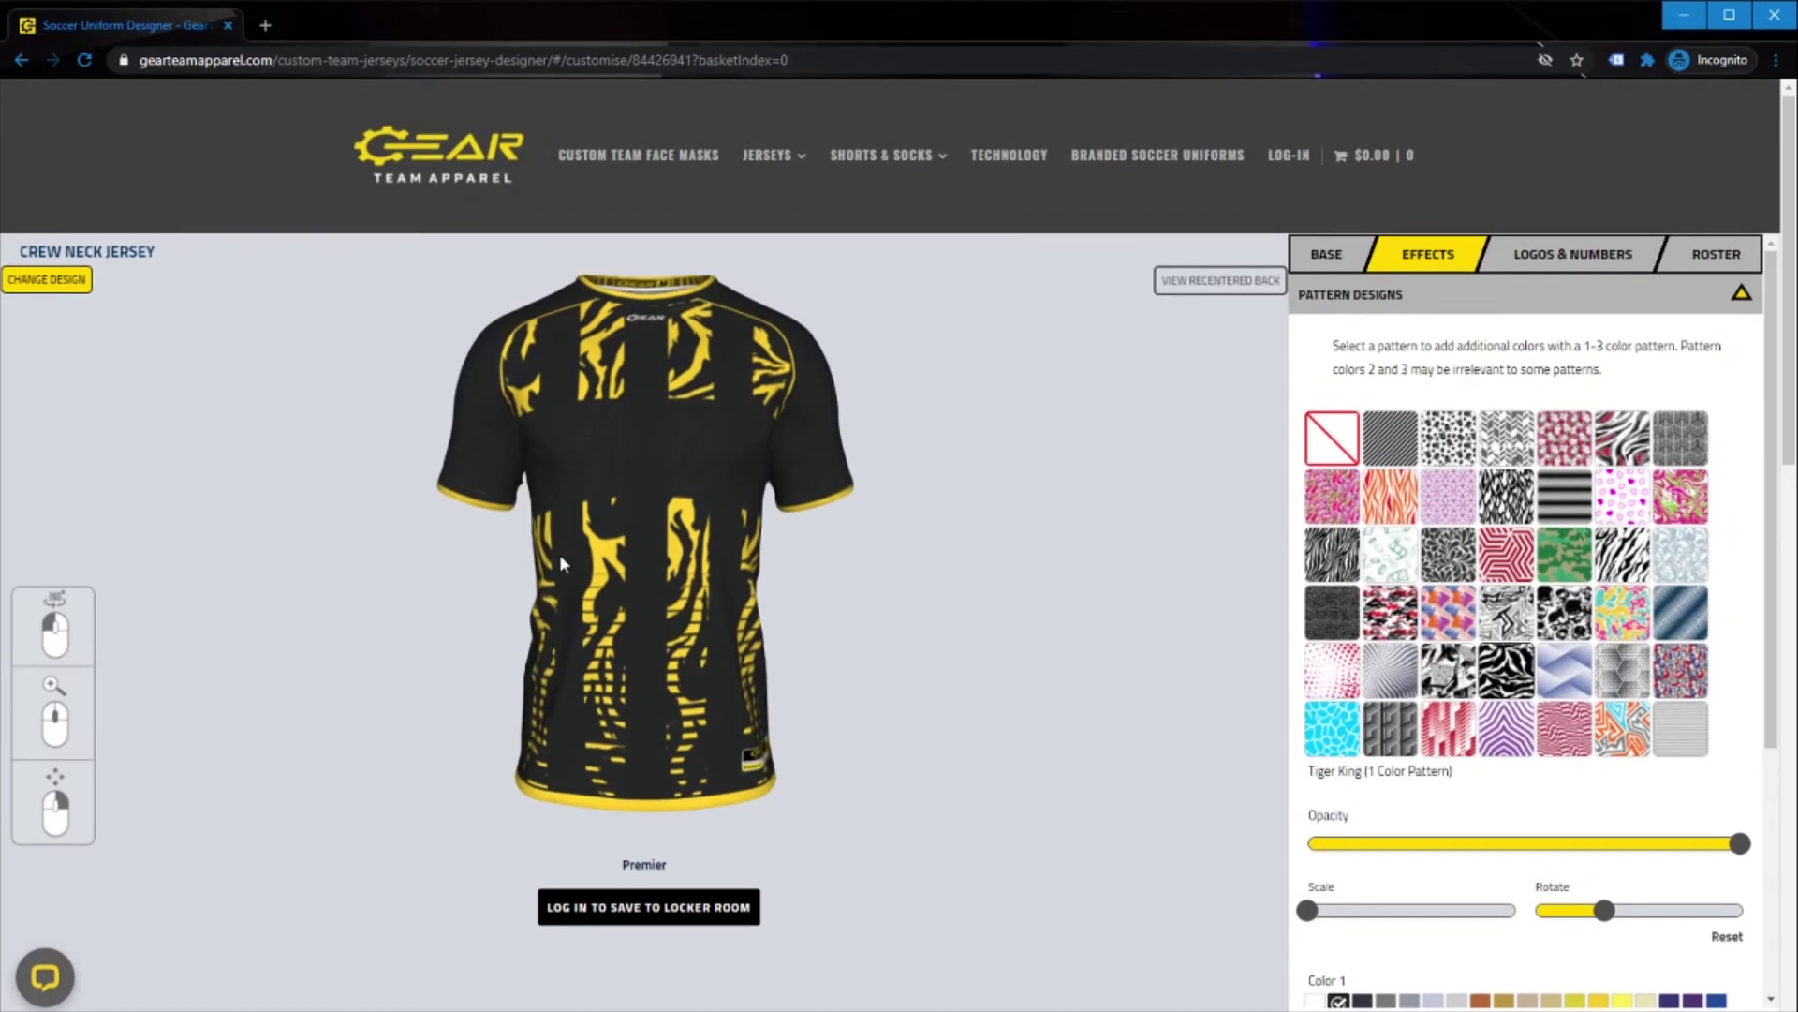
drag(562, 563, 575, 576)
click(1405, 300)
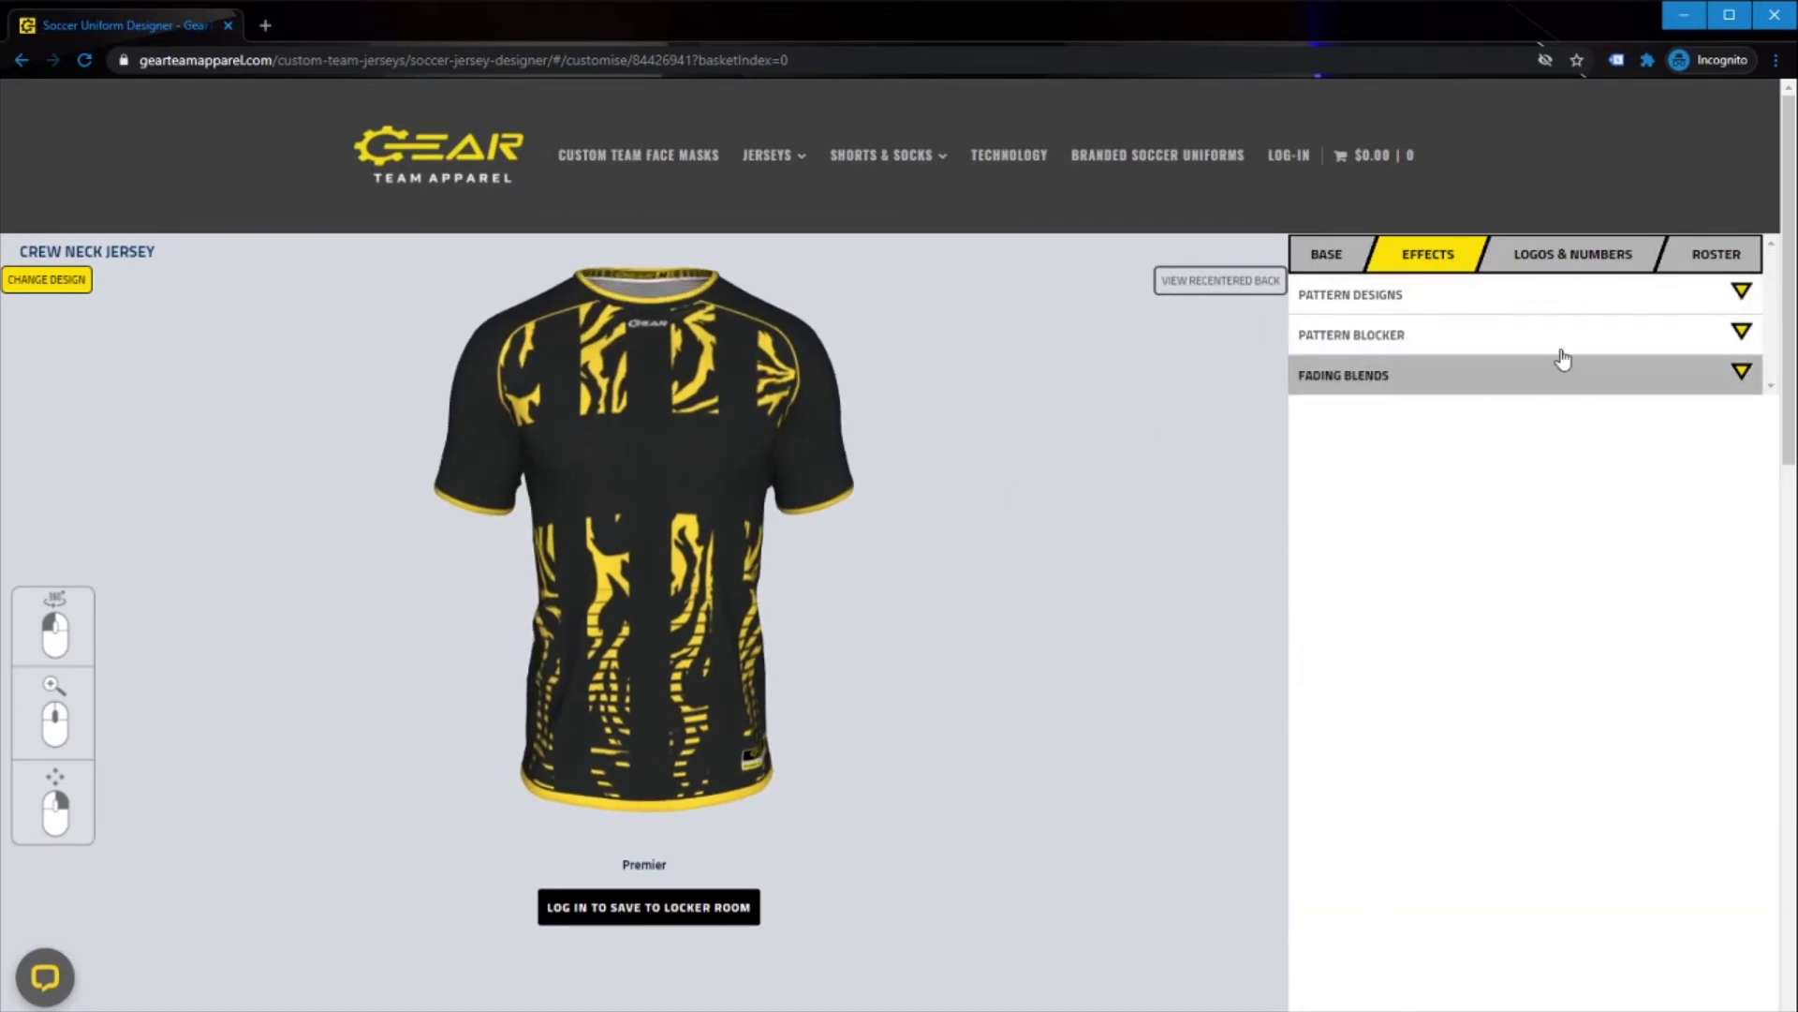
Open the logos and numbers options and rotate the jersey to examine its back and front
click(1556, 259)
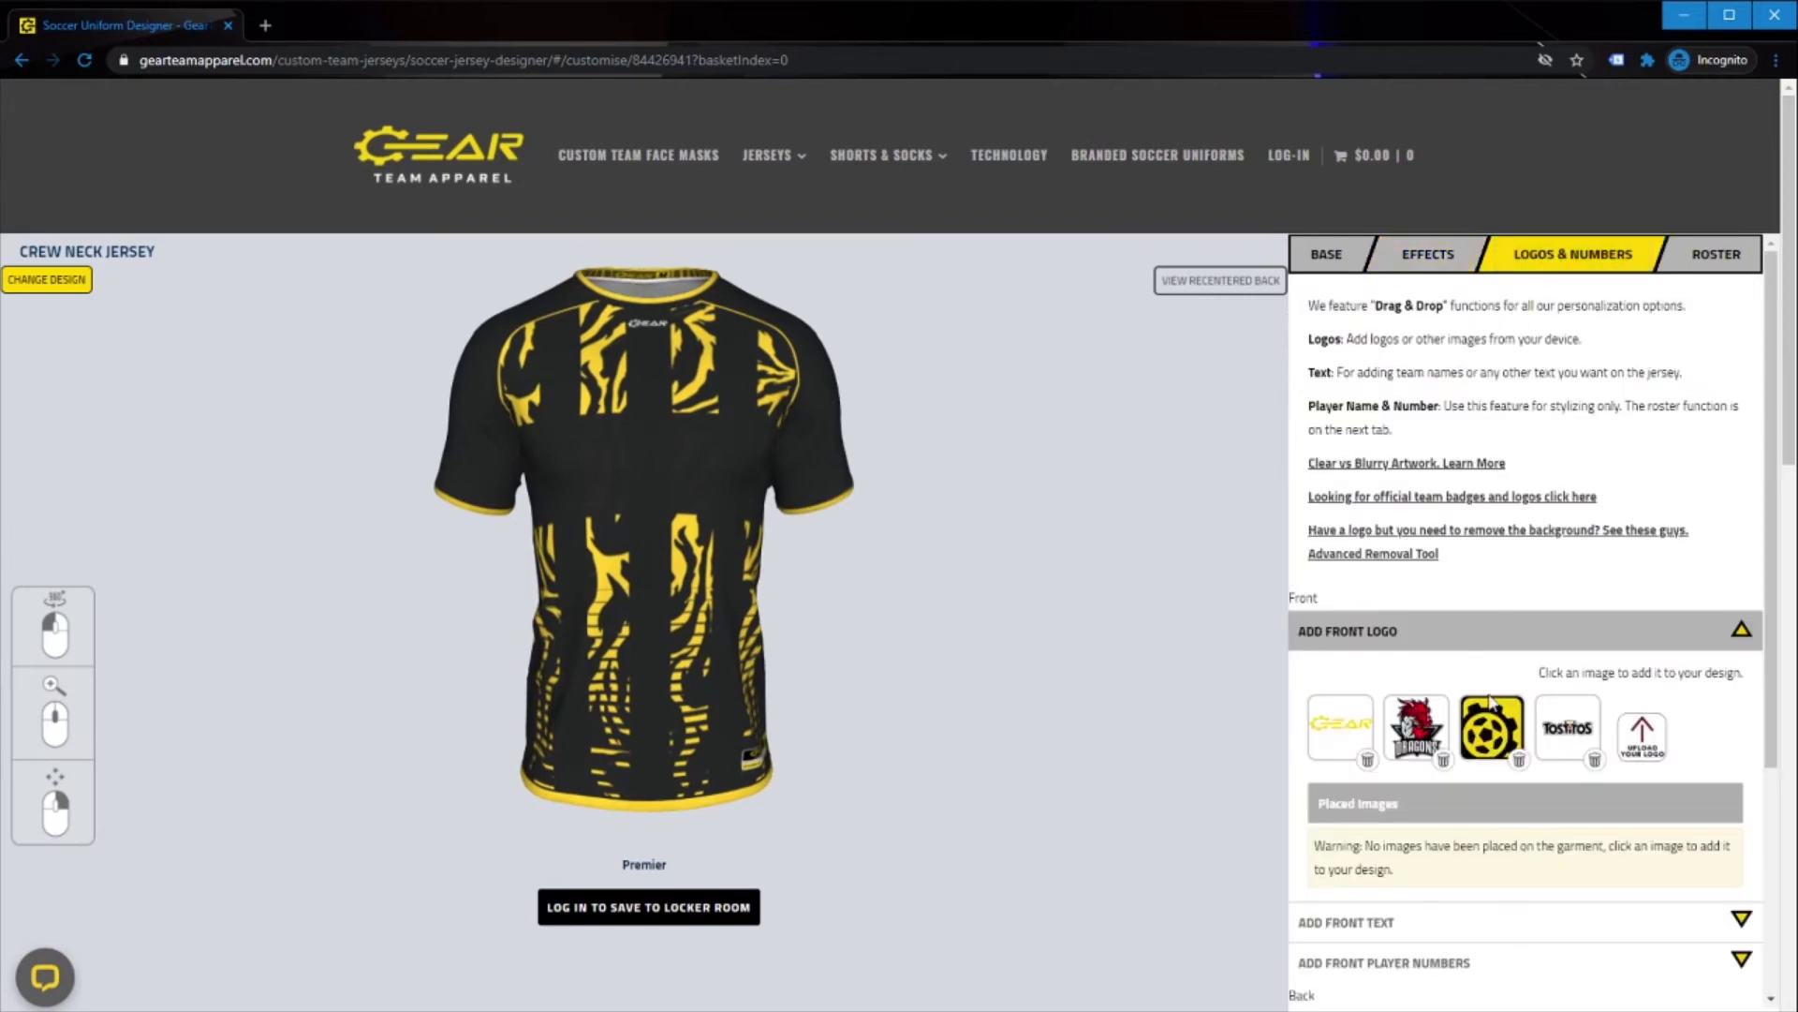
drag(609, 459, 857, 689)
drag(685, 658, 792, 643)
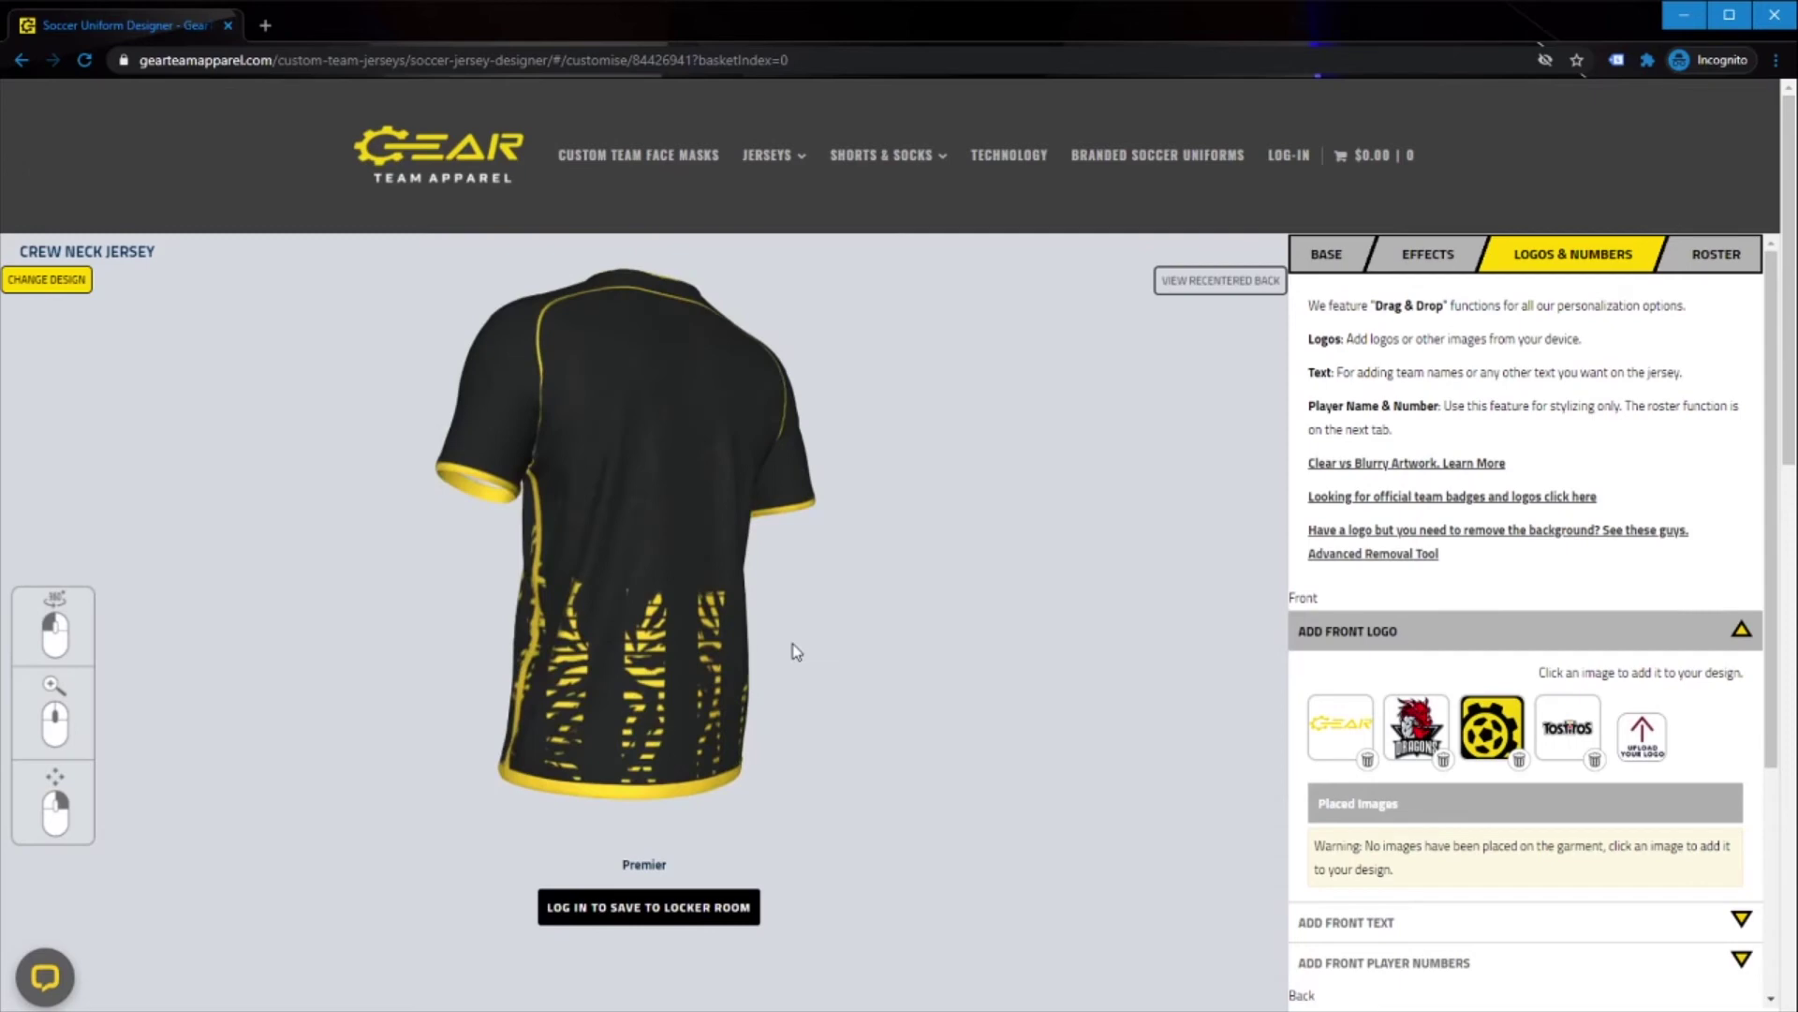
drag(305, 619, 878, 662)
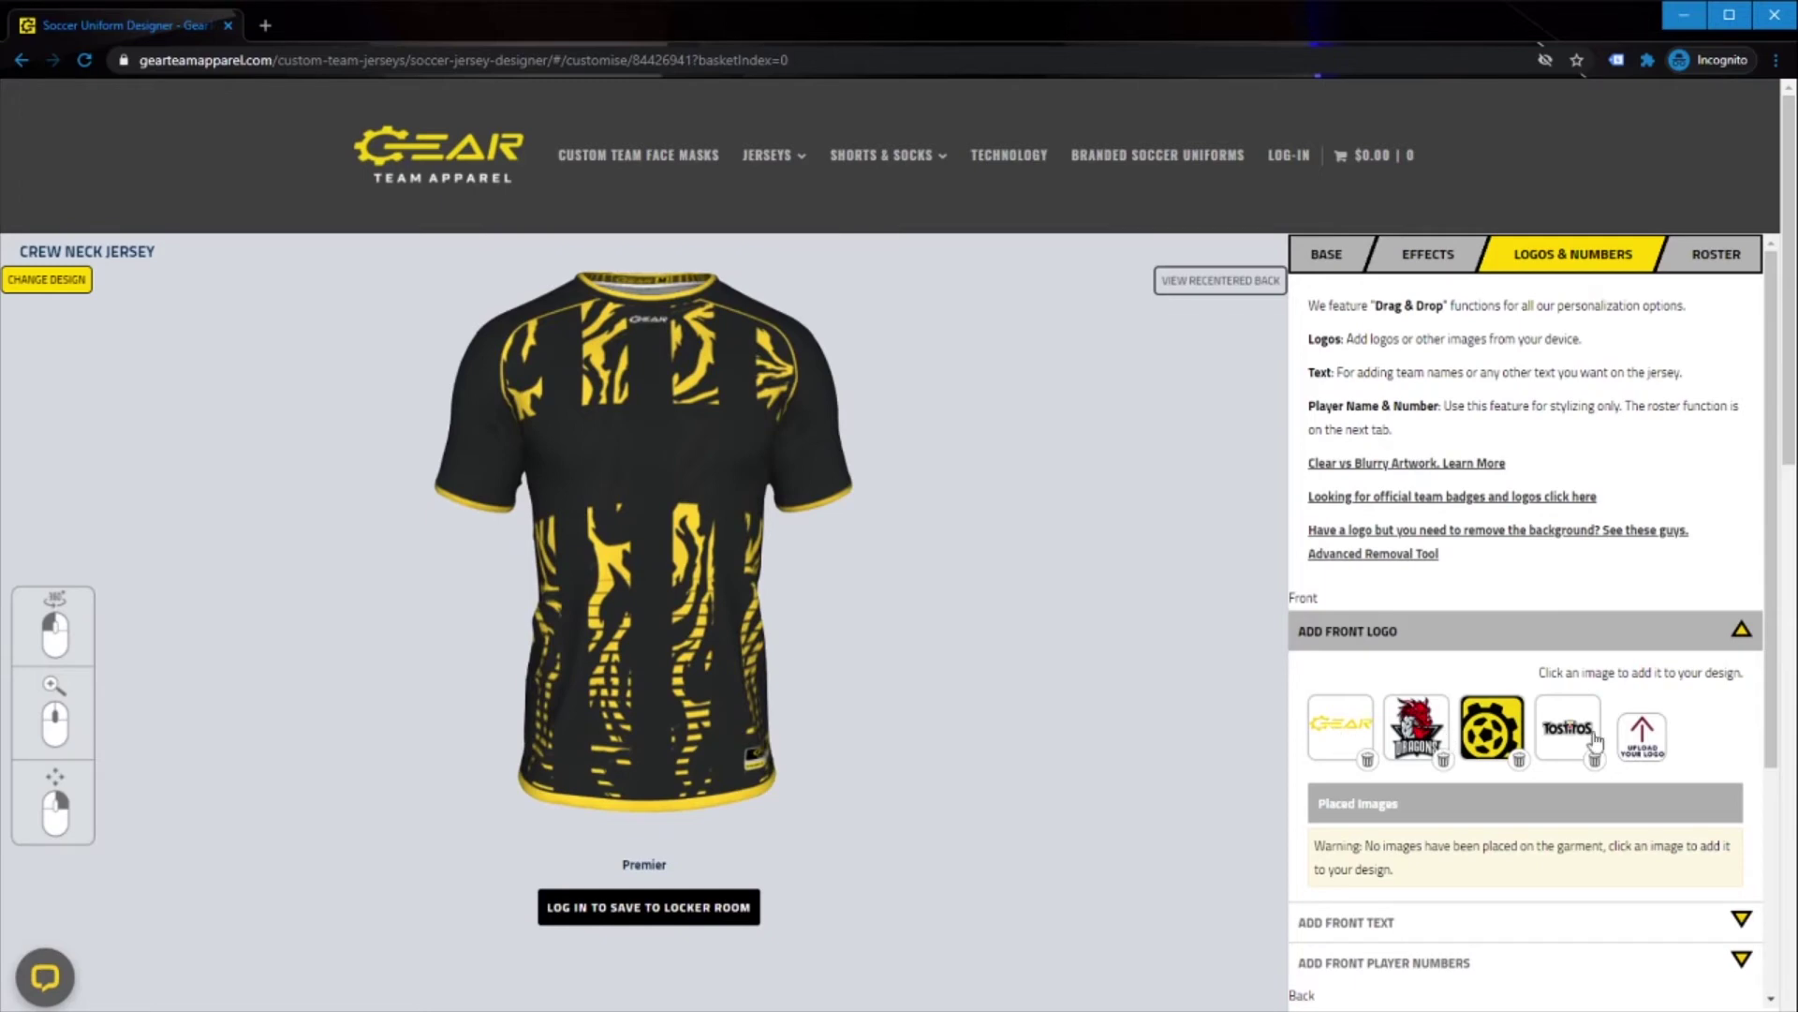
Try the Tostitos logo enlarged across the center of the chest, and remove it
click(1562, 736)
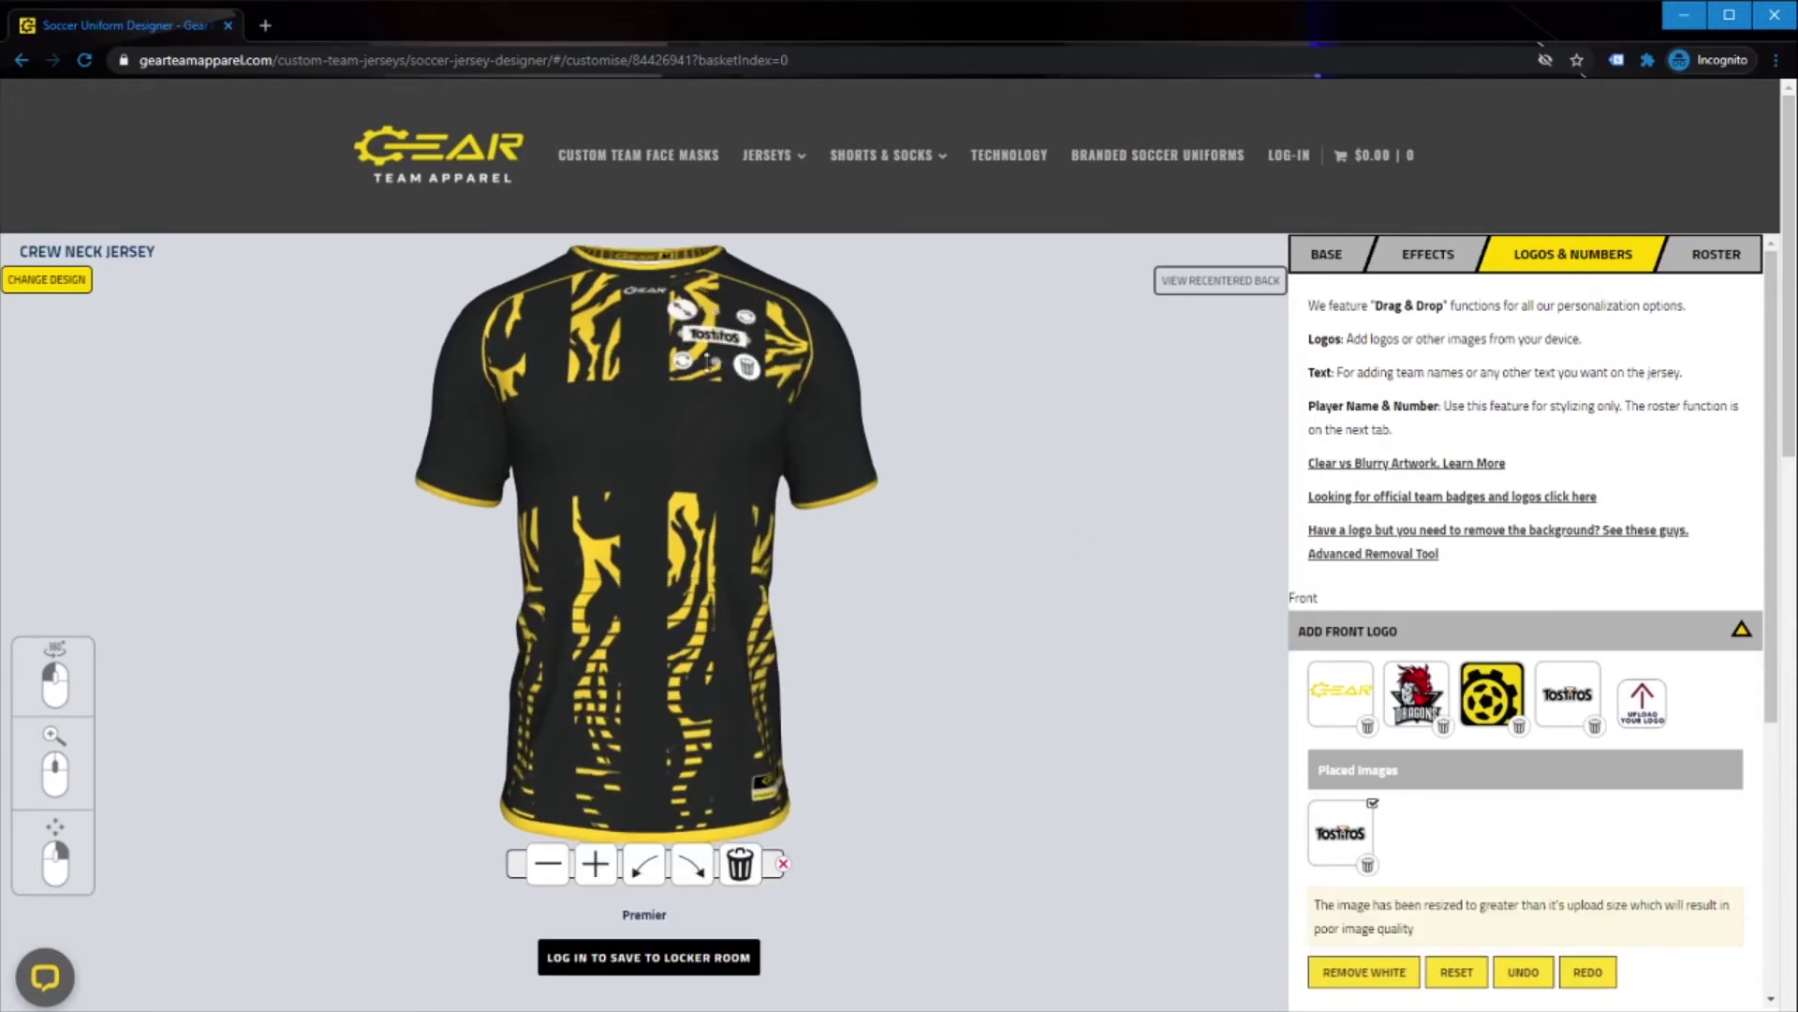
drag(717, 359, 630, 444)
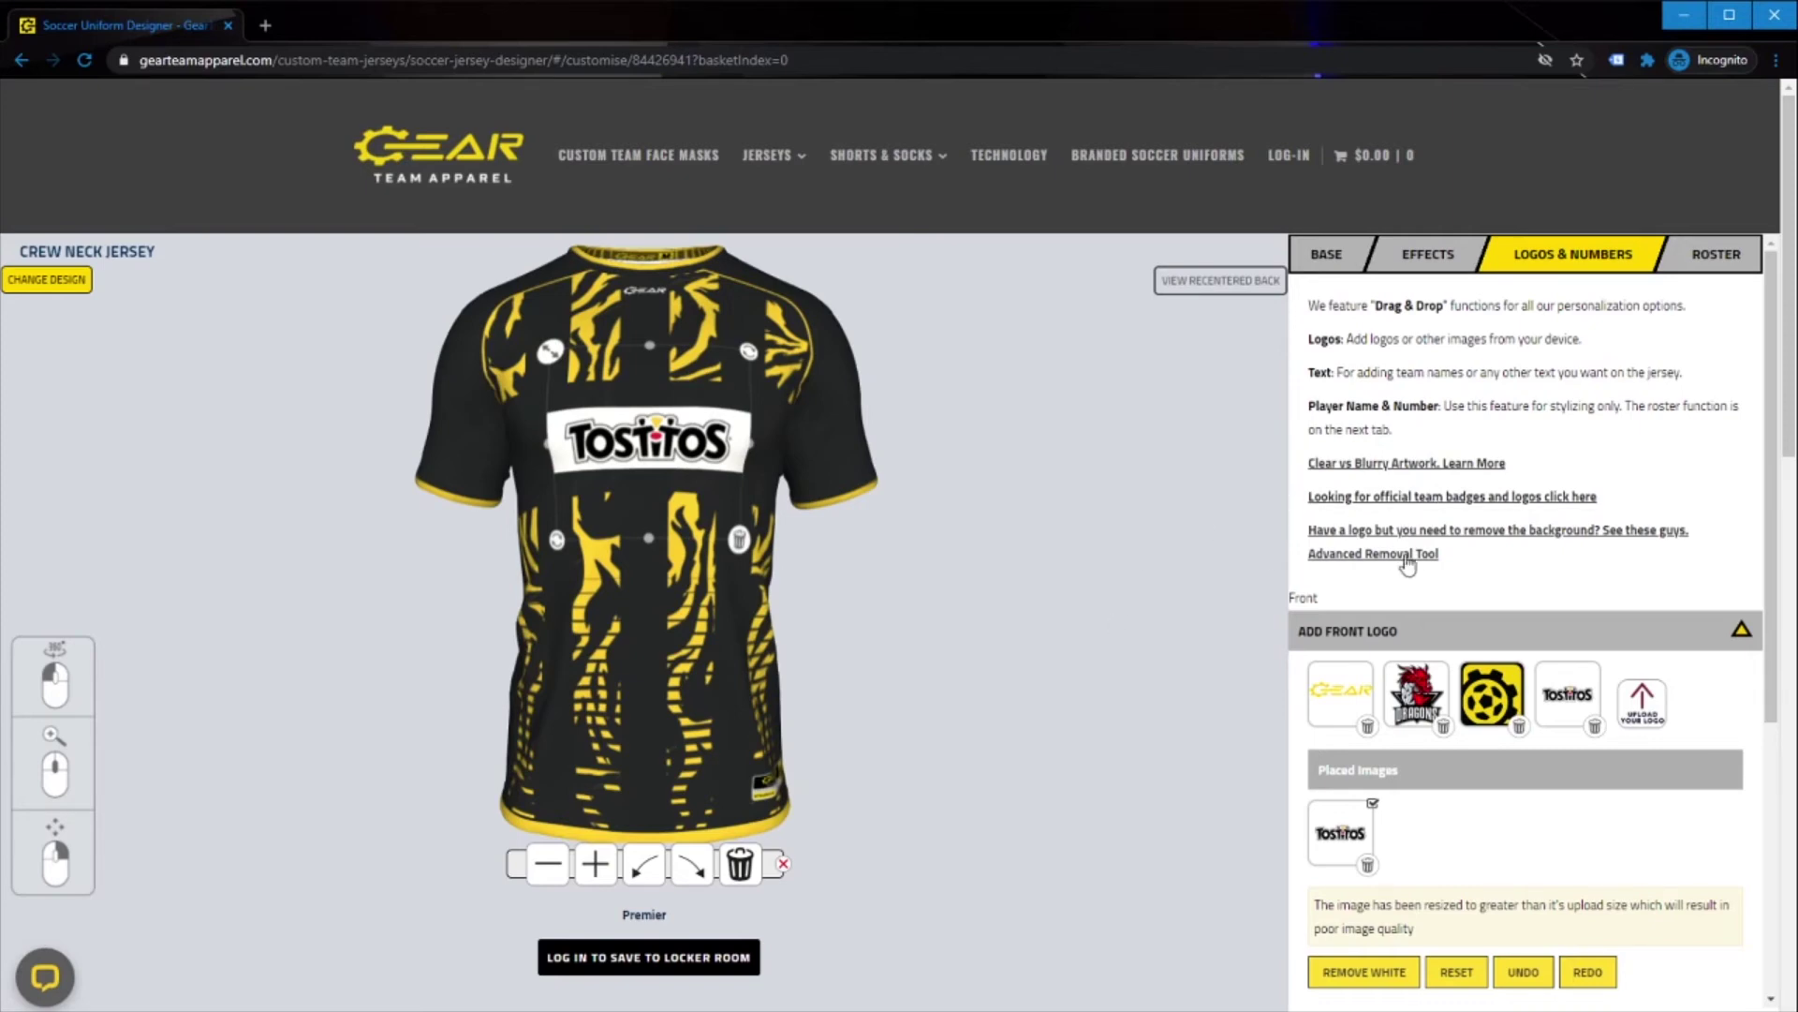
click(738, 541)
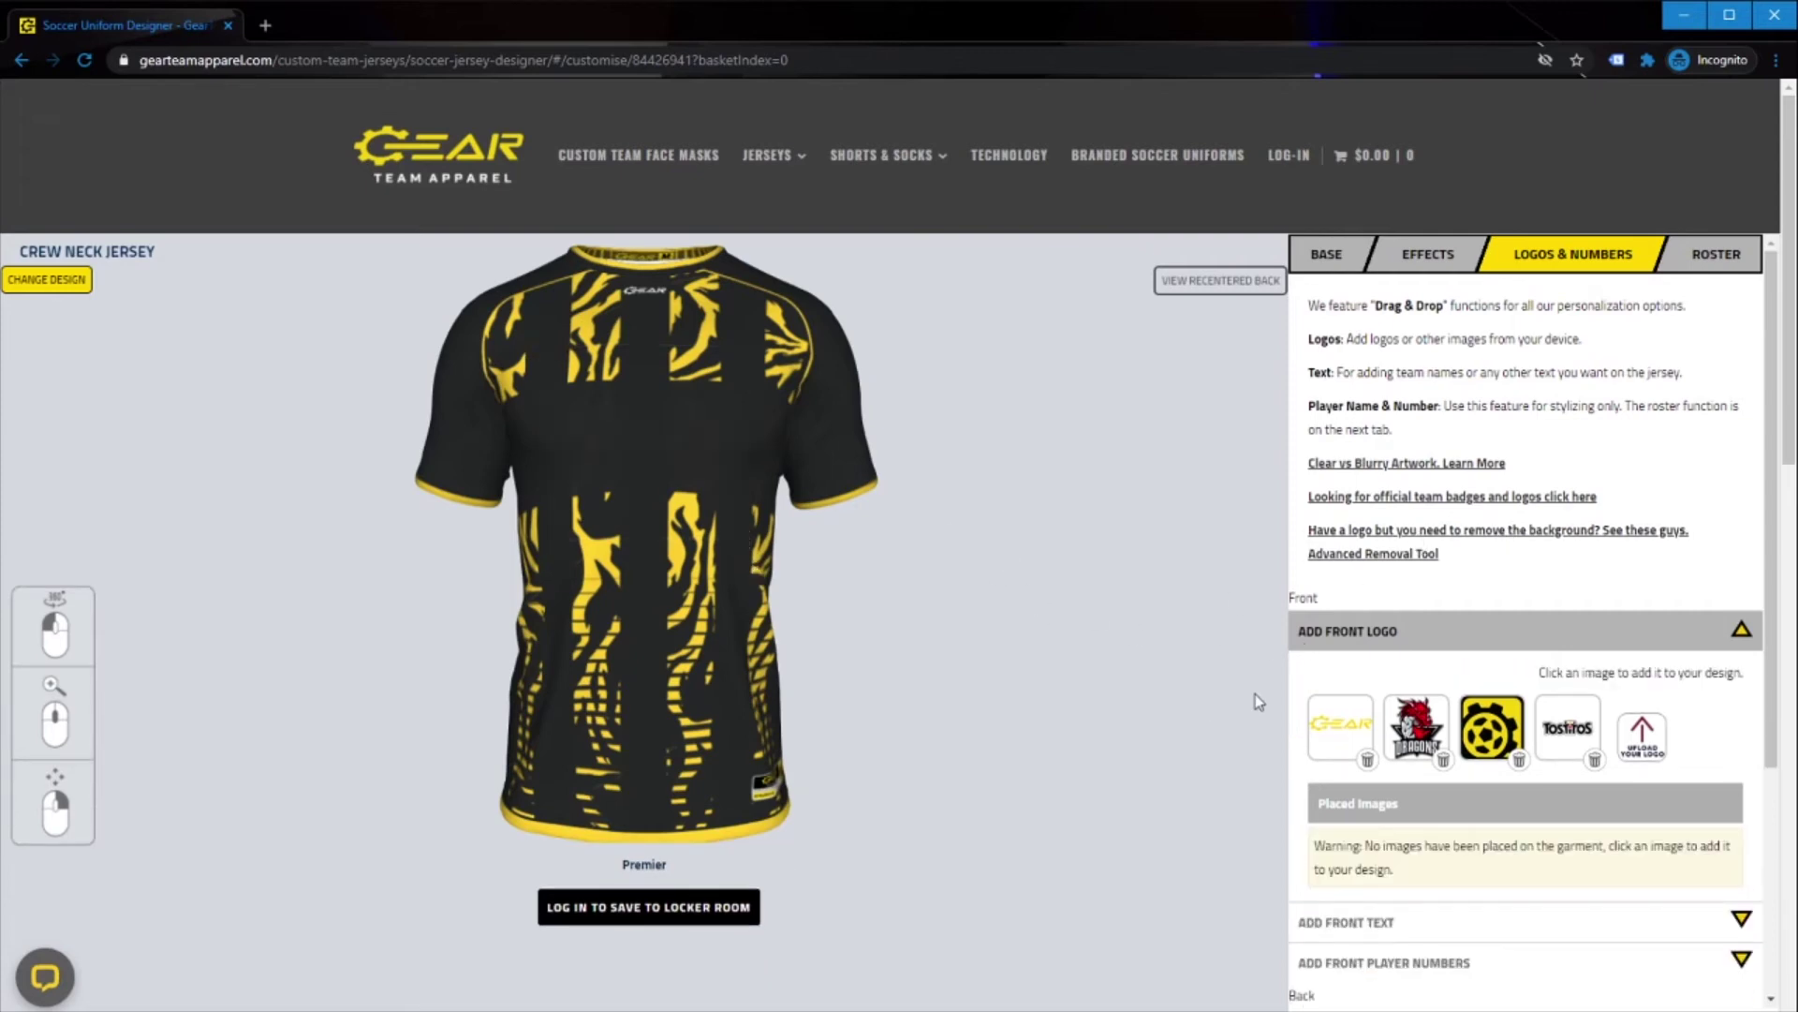
Add the Gear Team Apparel logo to the front, enlarged and centered across the chest
click(1380, 729)
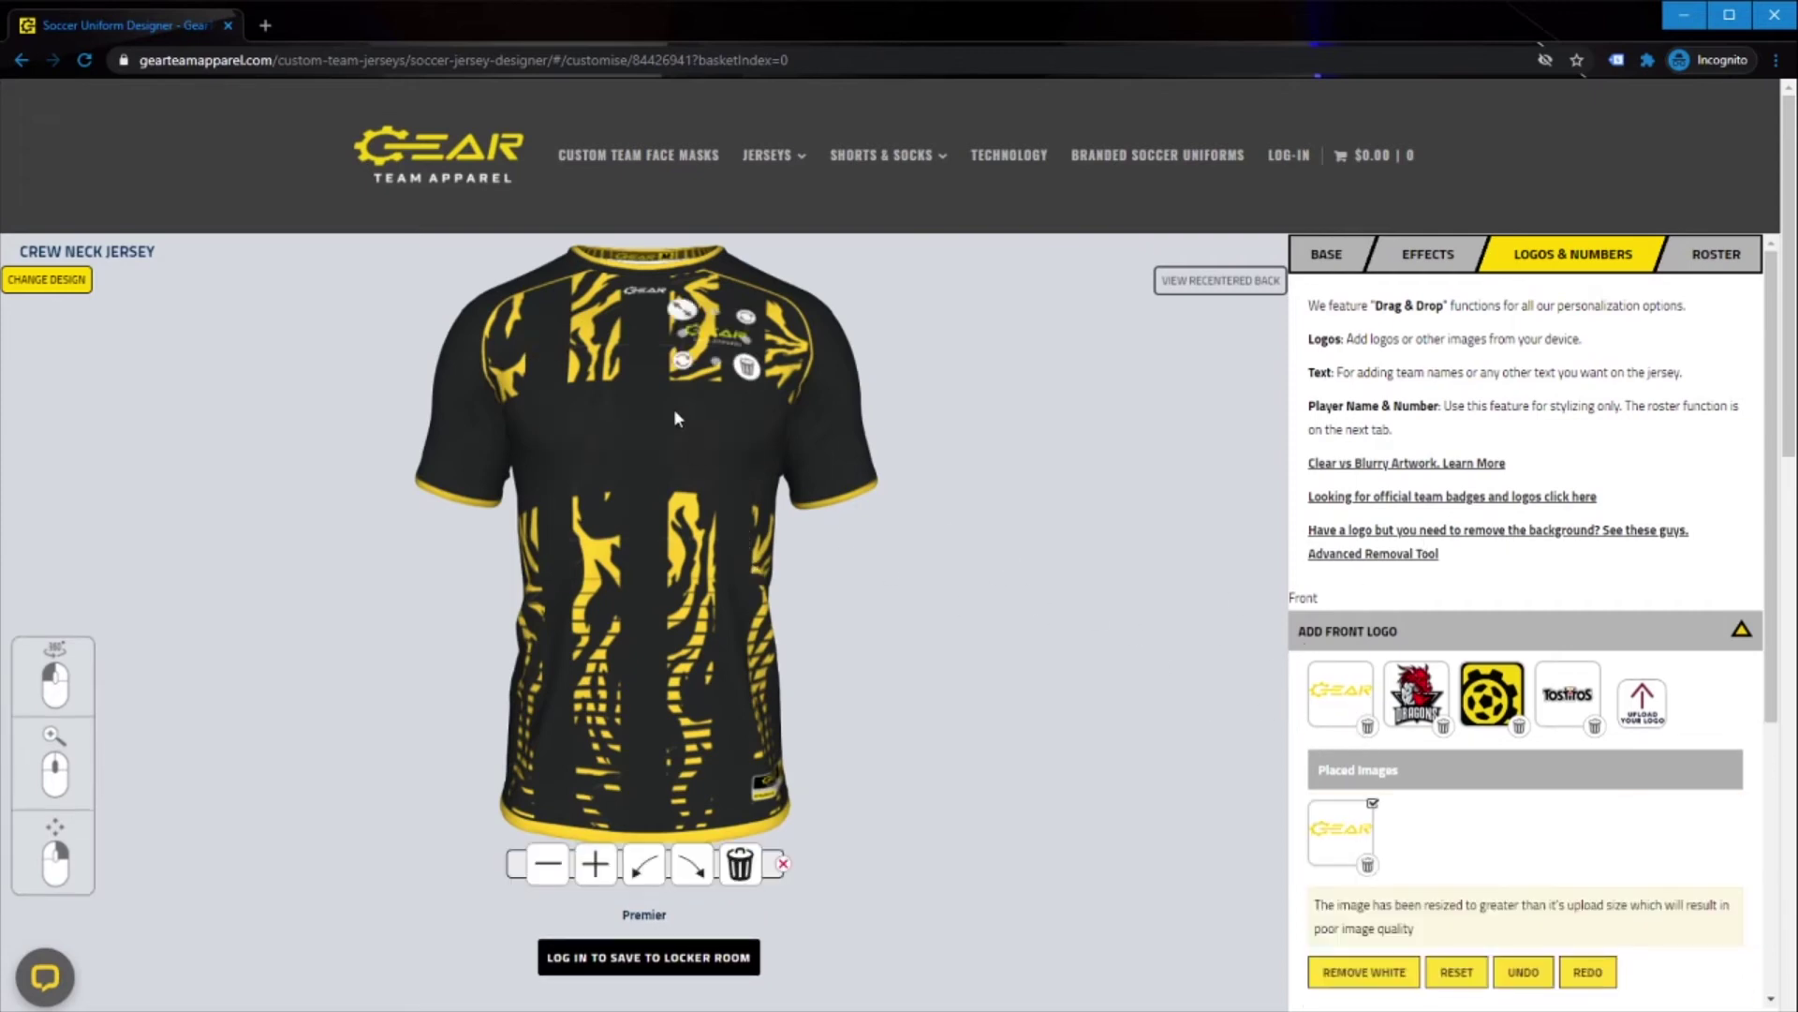
drag(716, 364, 655, 458)
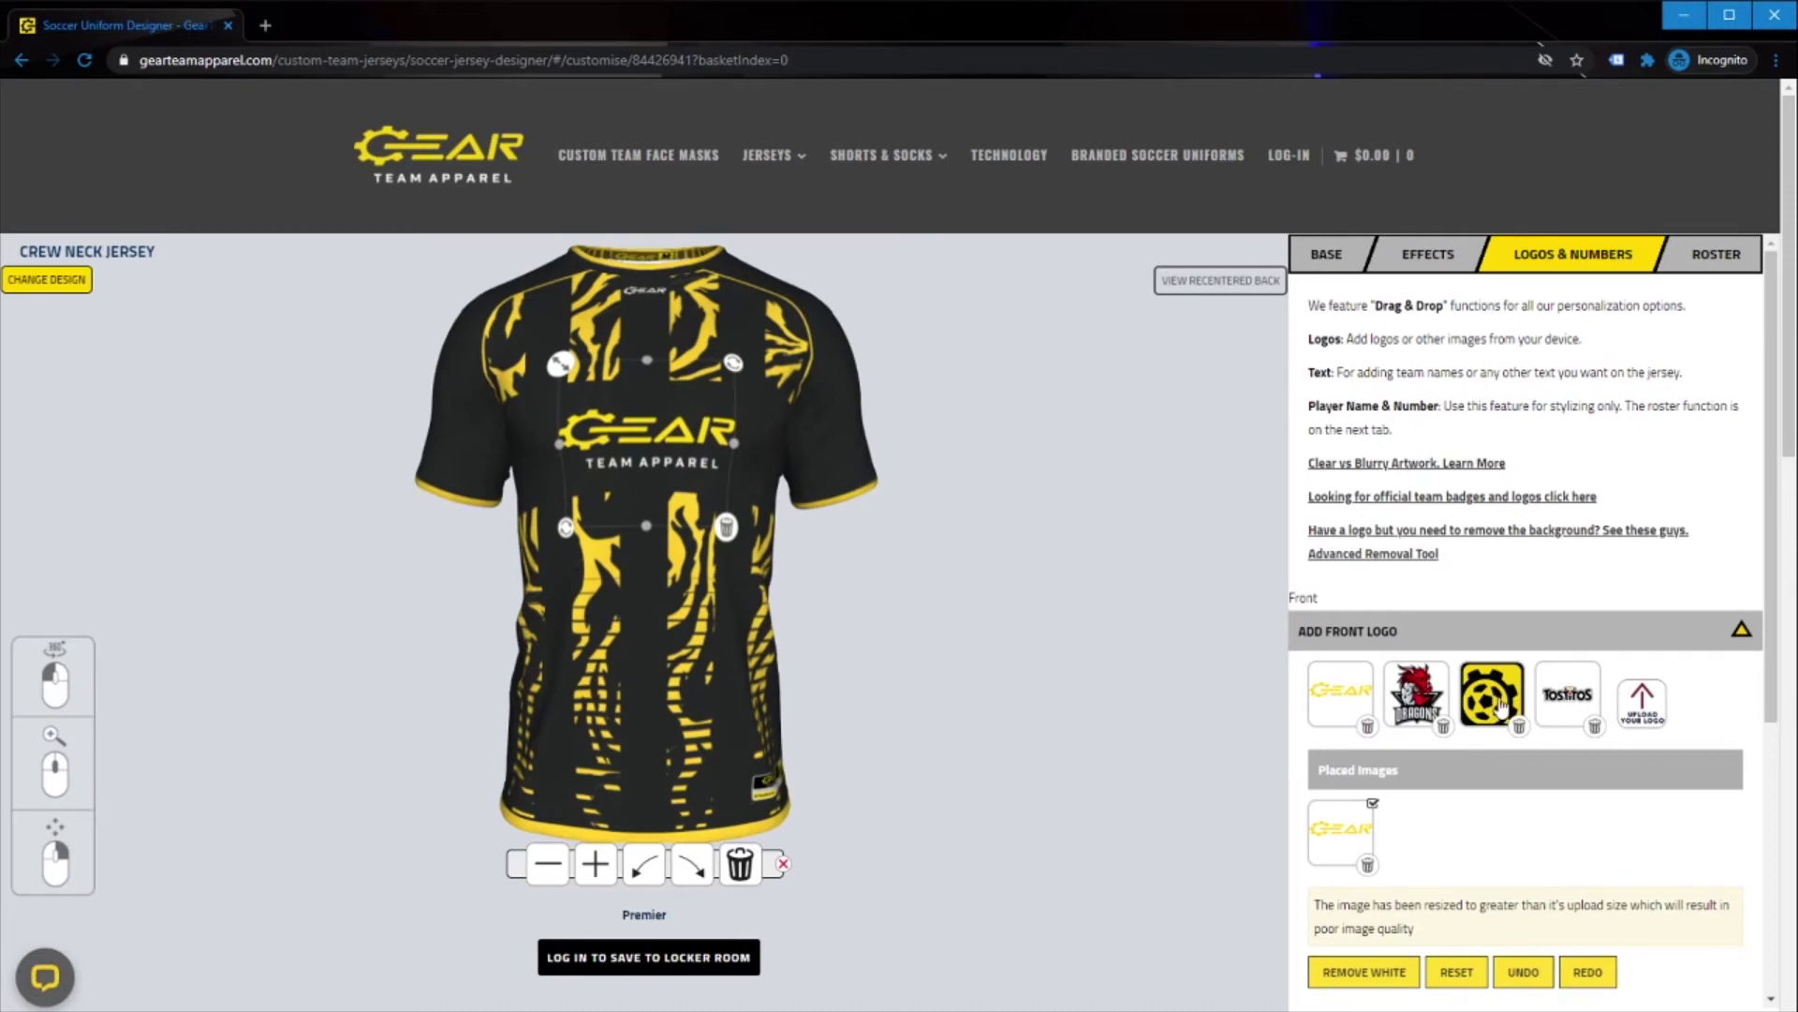
Try the yellow and black soccer ball gear badge on the wearer's left chest, and remove it
click(1496, 691)
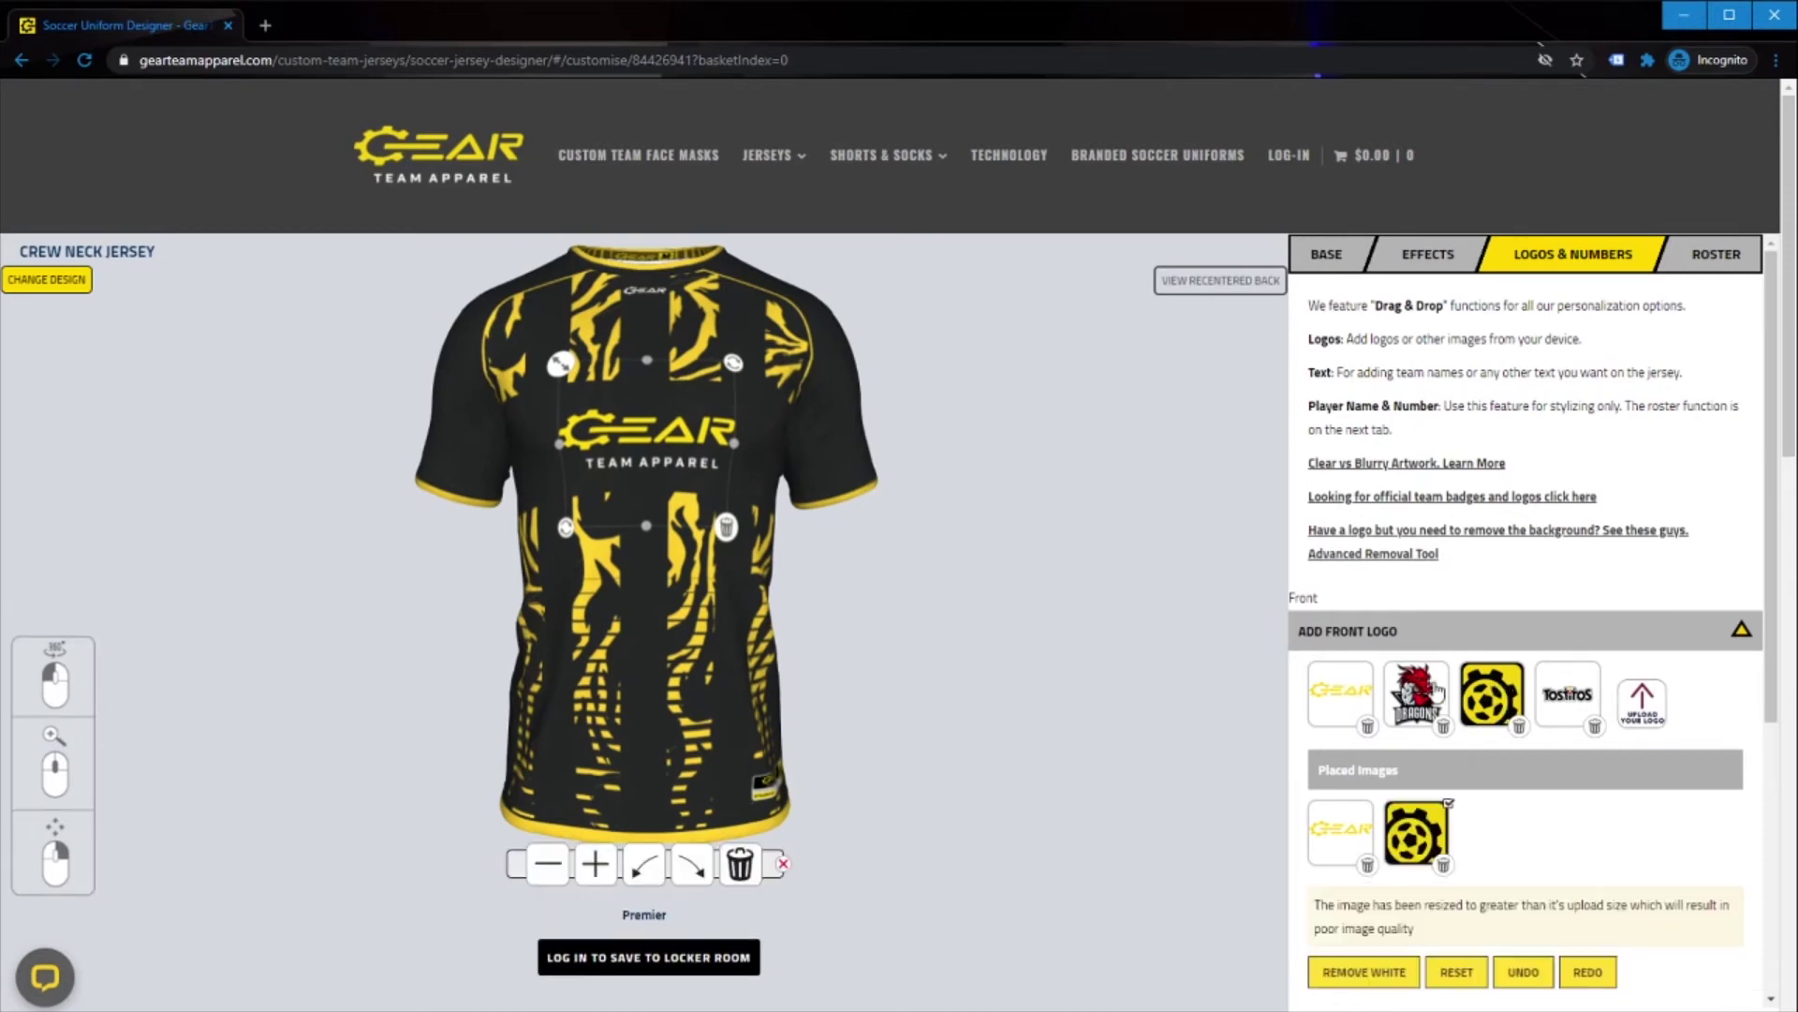
drag(712, 345, 709, 351)
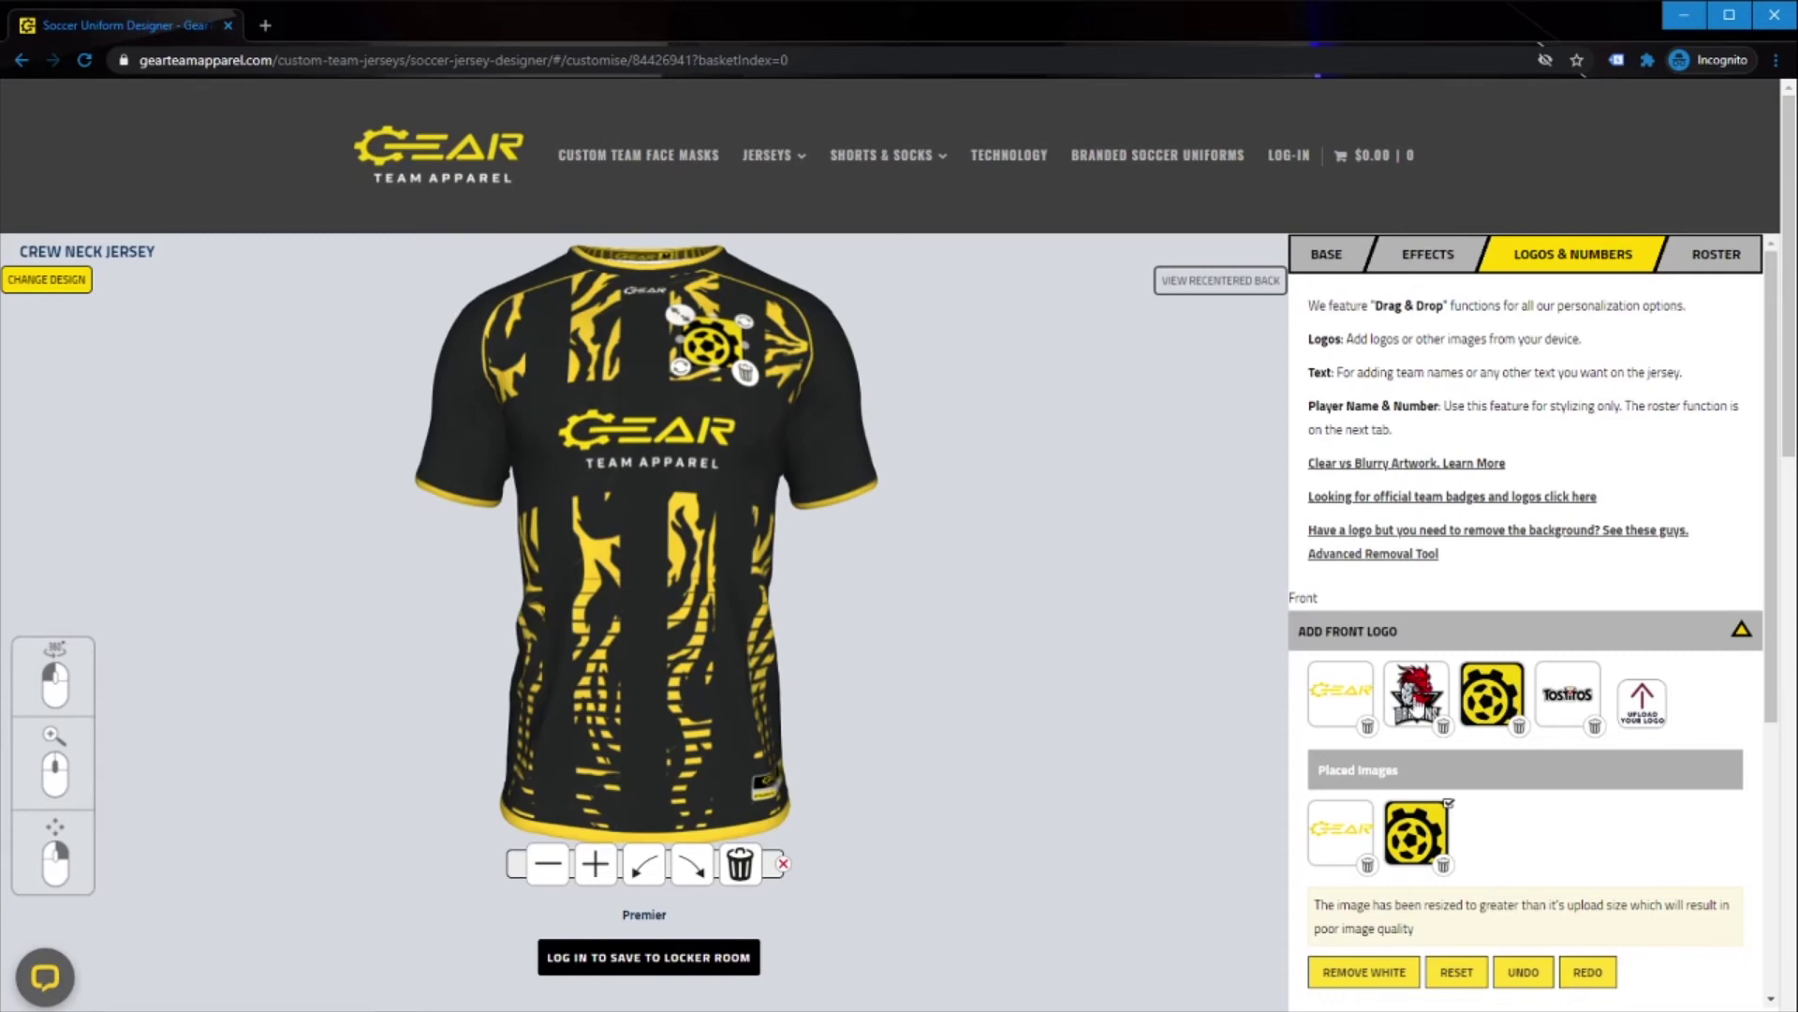
click(746, 374)
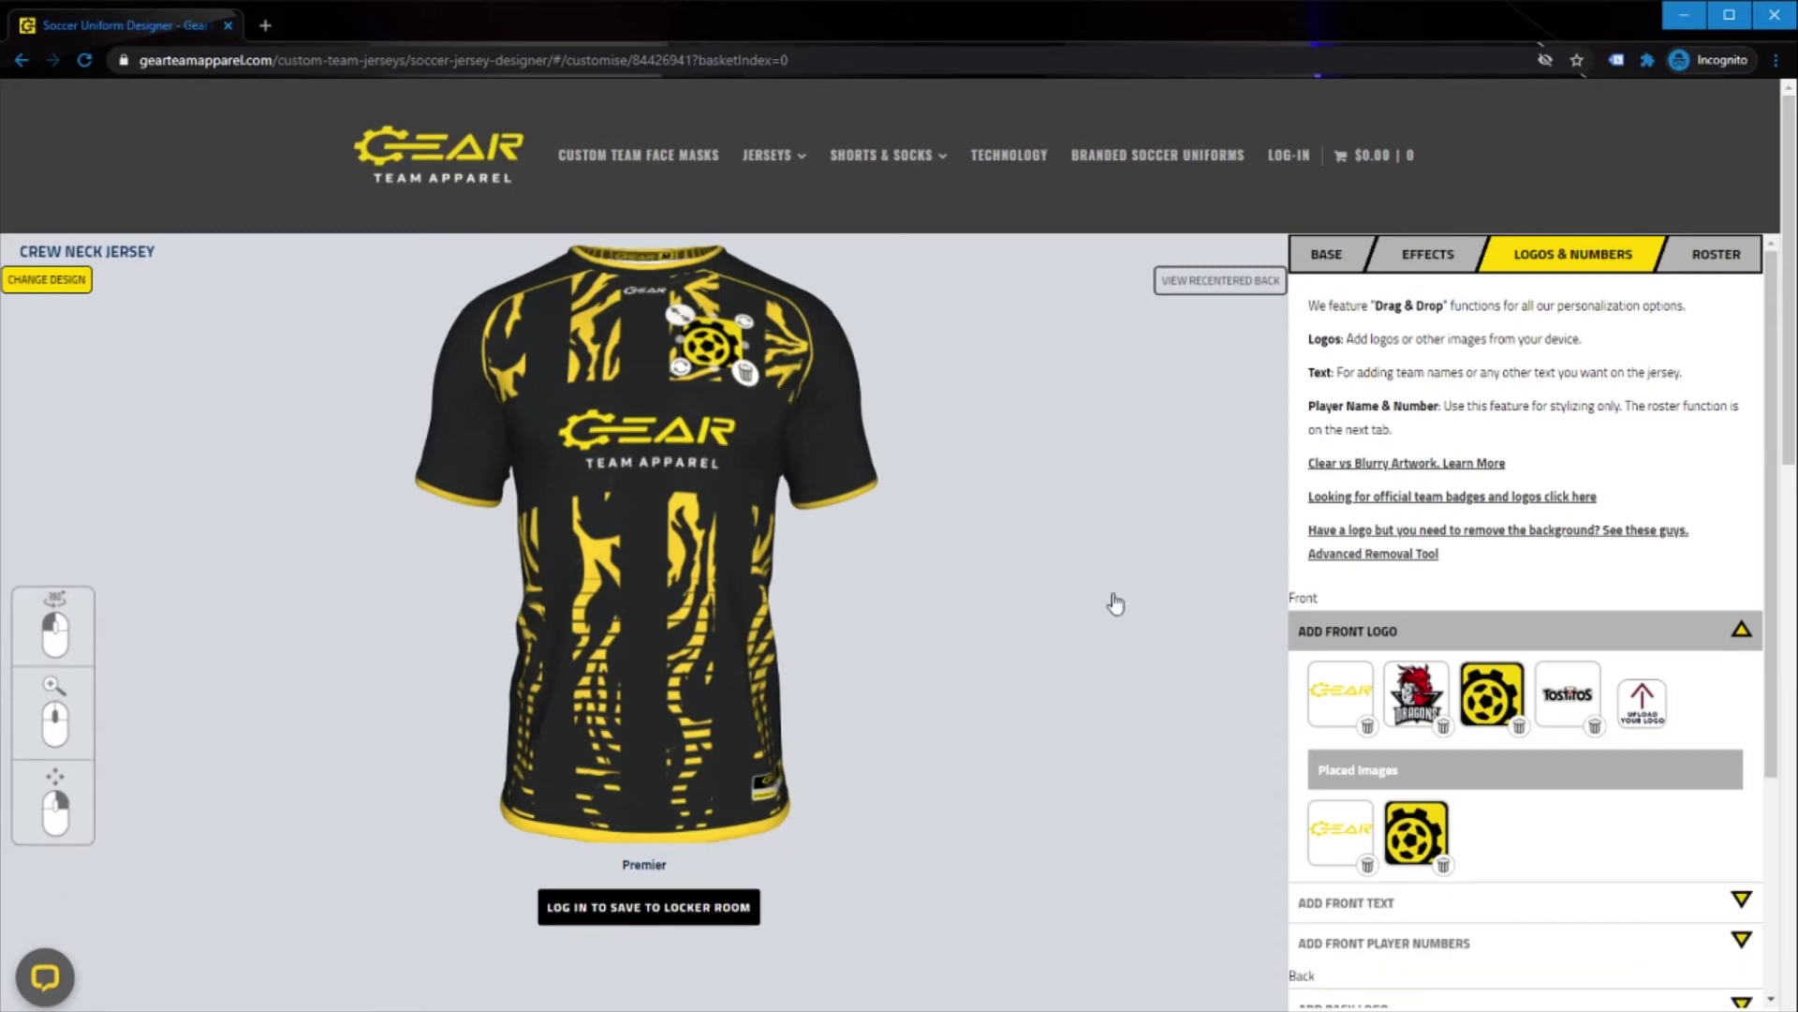
Add the Dragons logo to the wearer's left chest and enlarge it slightly
click(1410, 690)
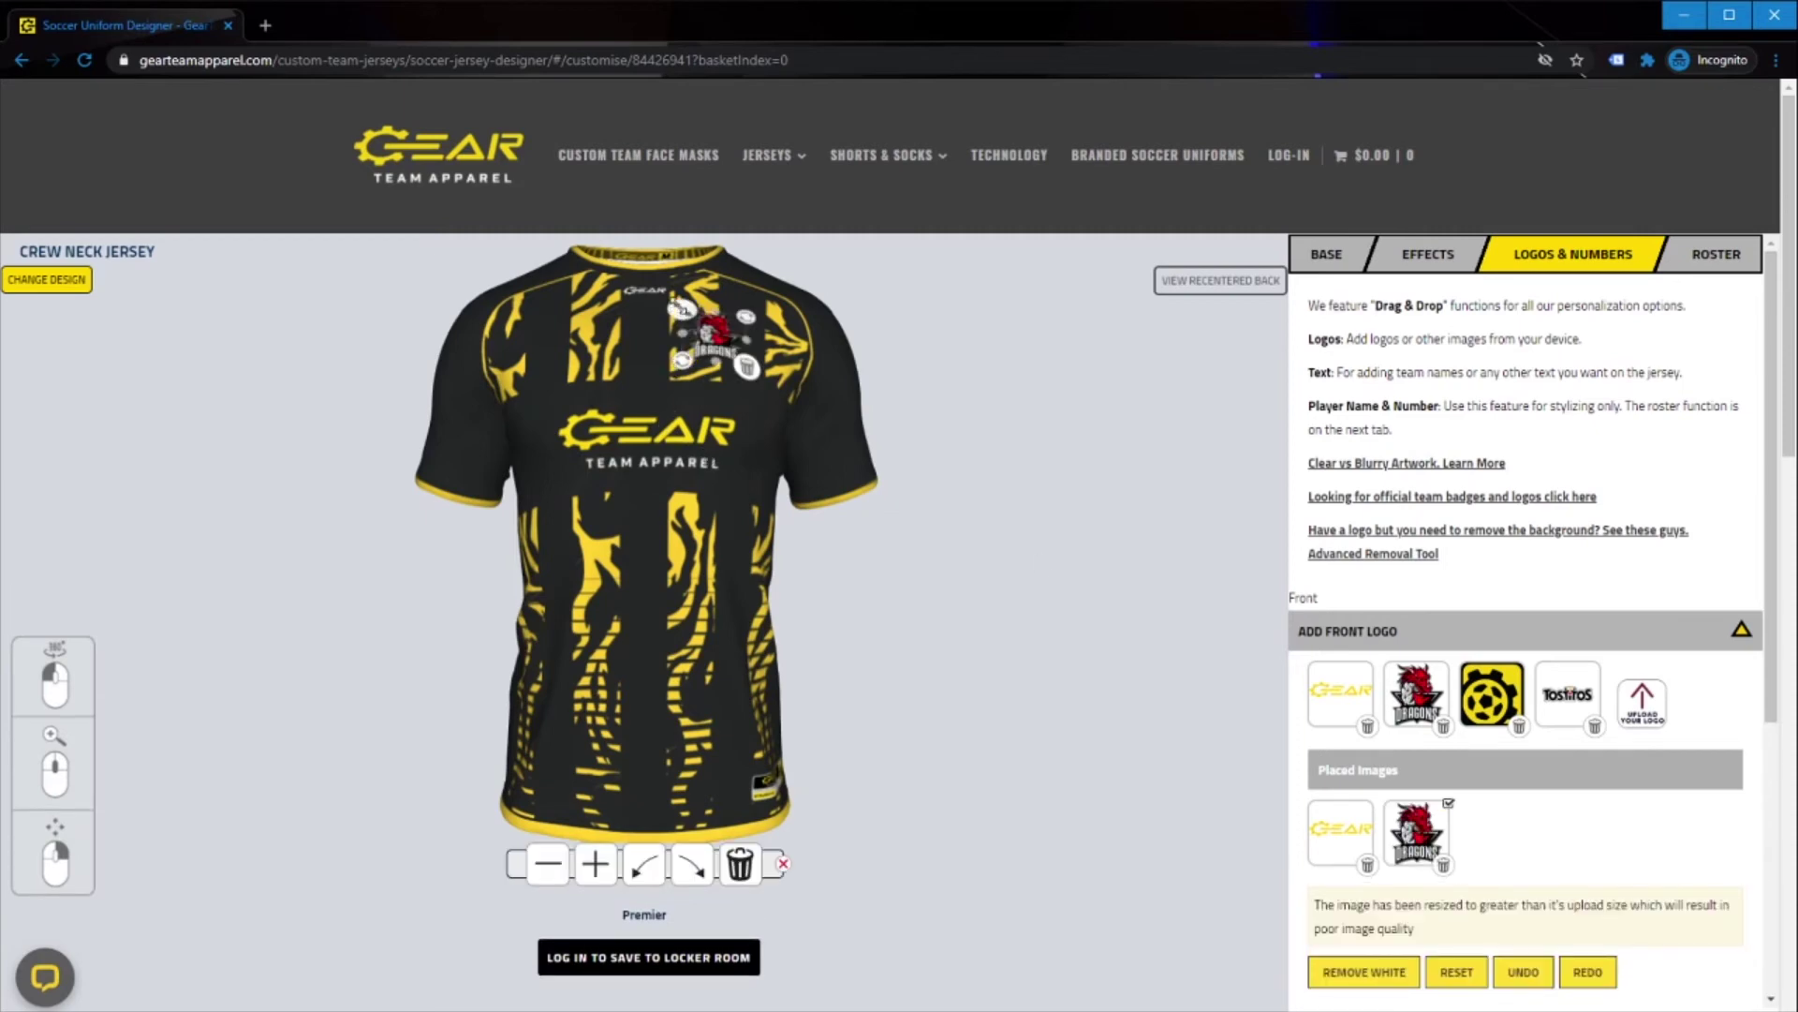
drag(674, 301, 662, 292)
drag(721, 364, 727, 366)
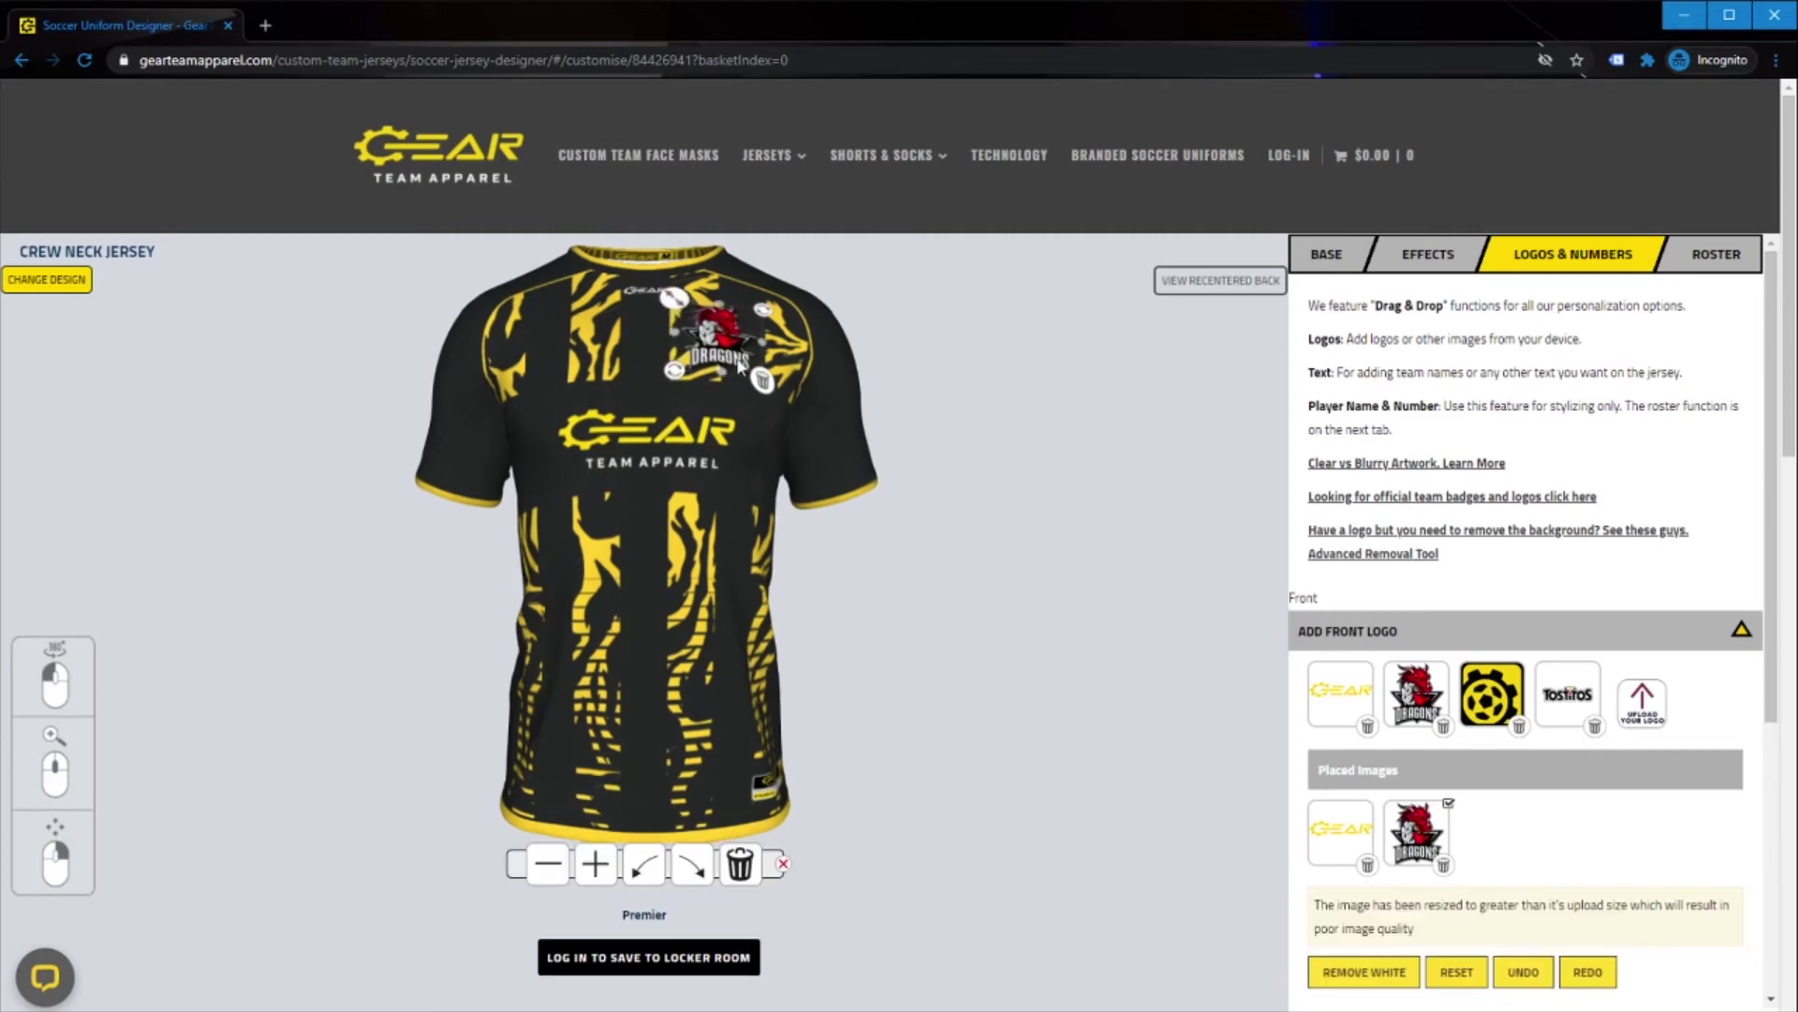
Change the jersey's trimming color to red, check the front and return to the logos and numbers options
click(1325, 271)
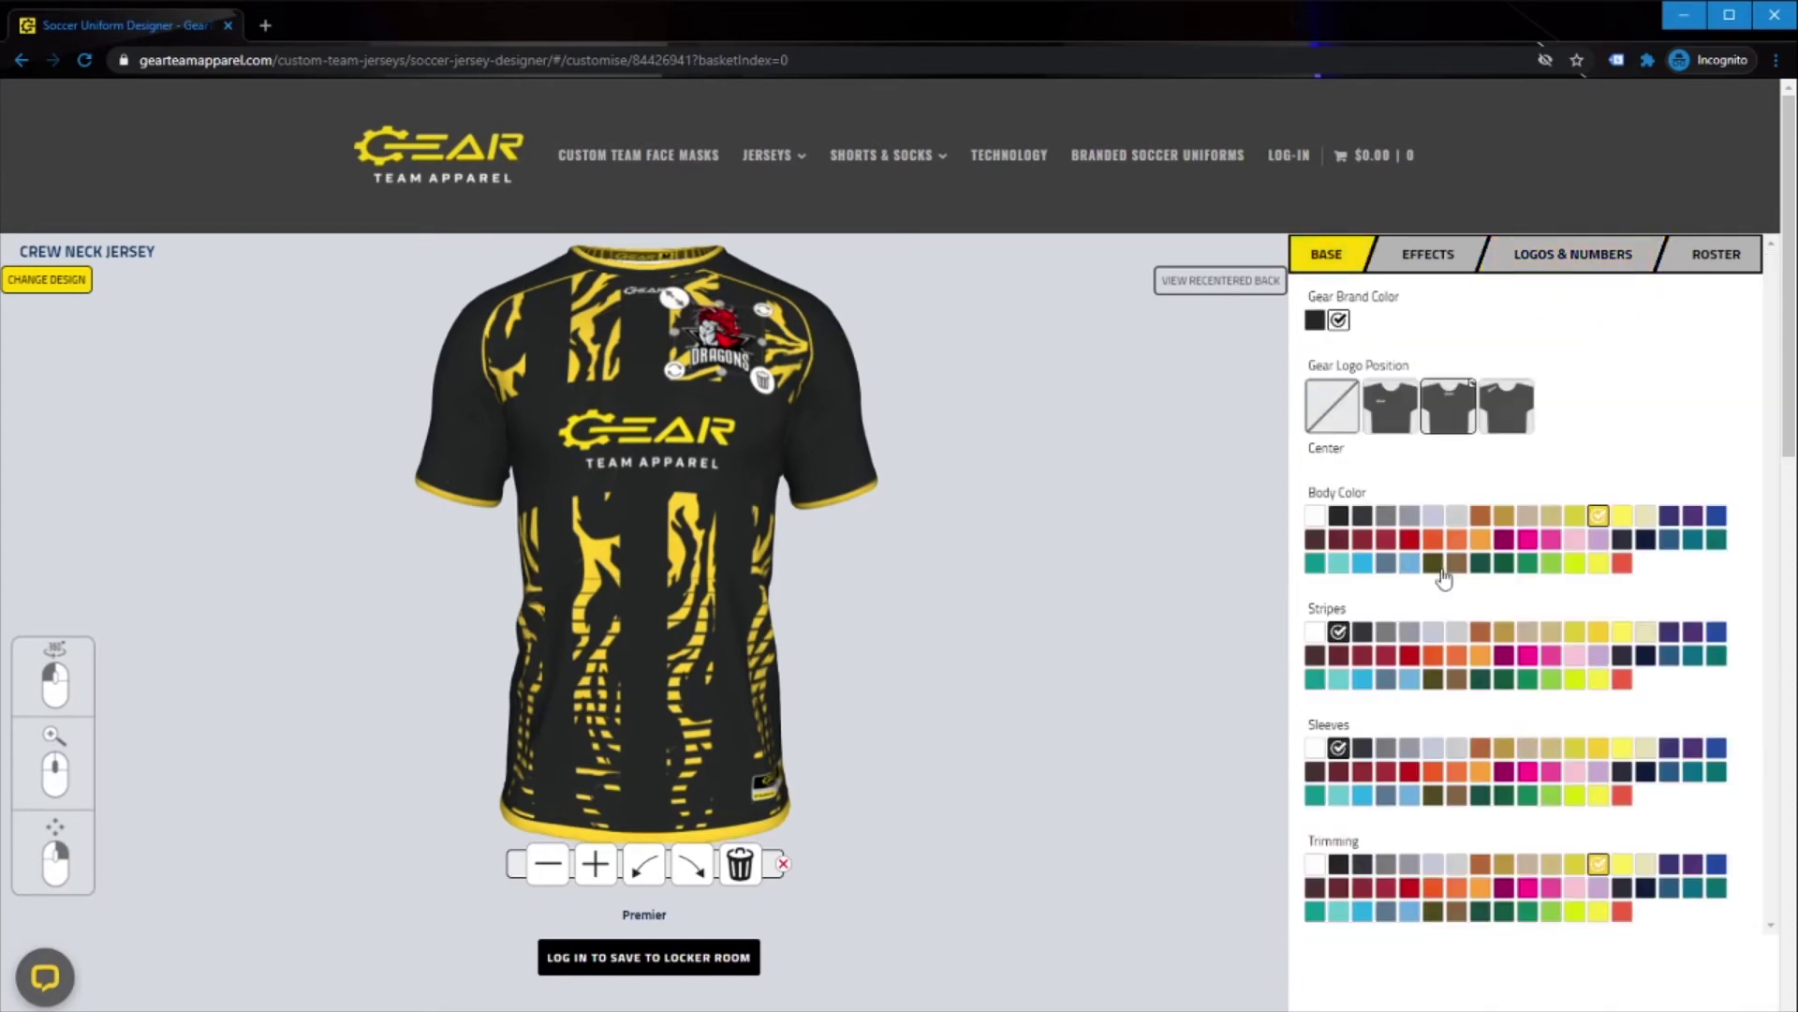
click(1409, 888)
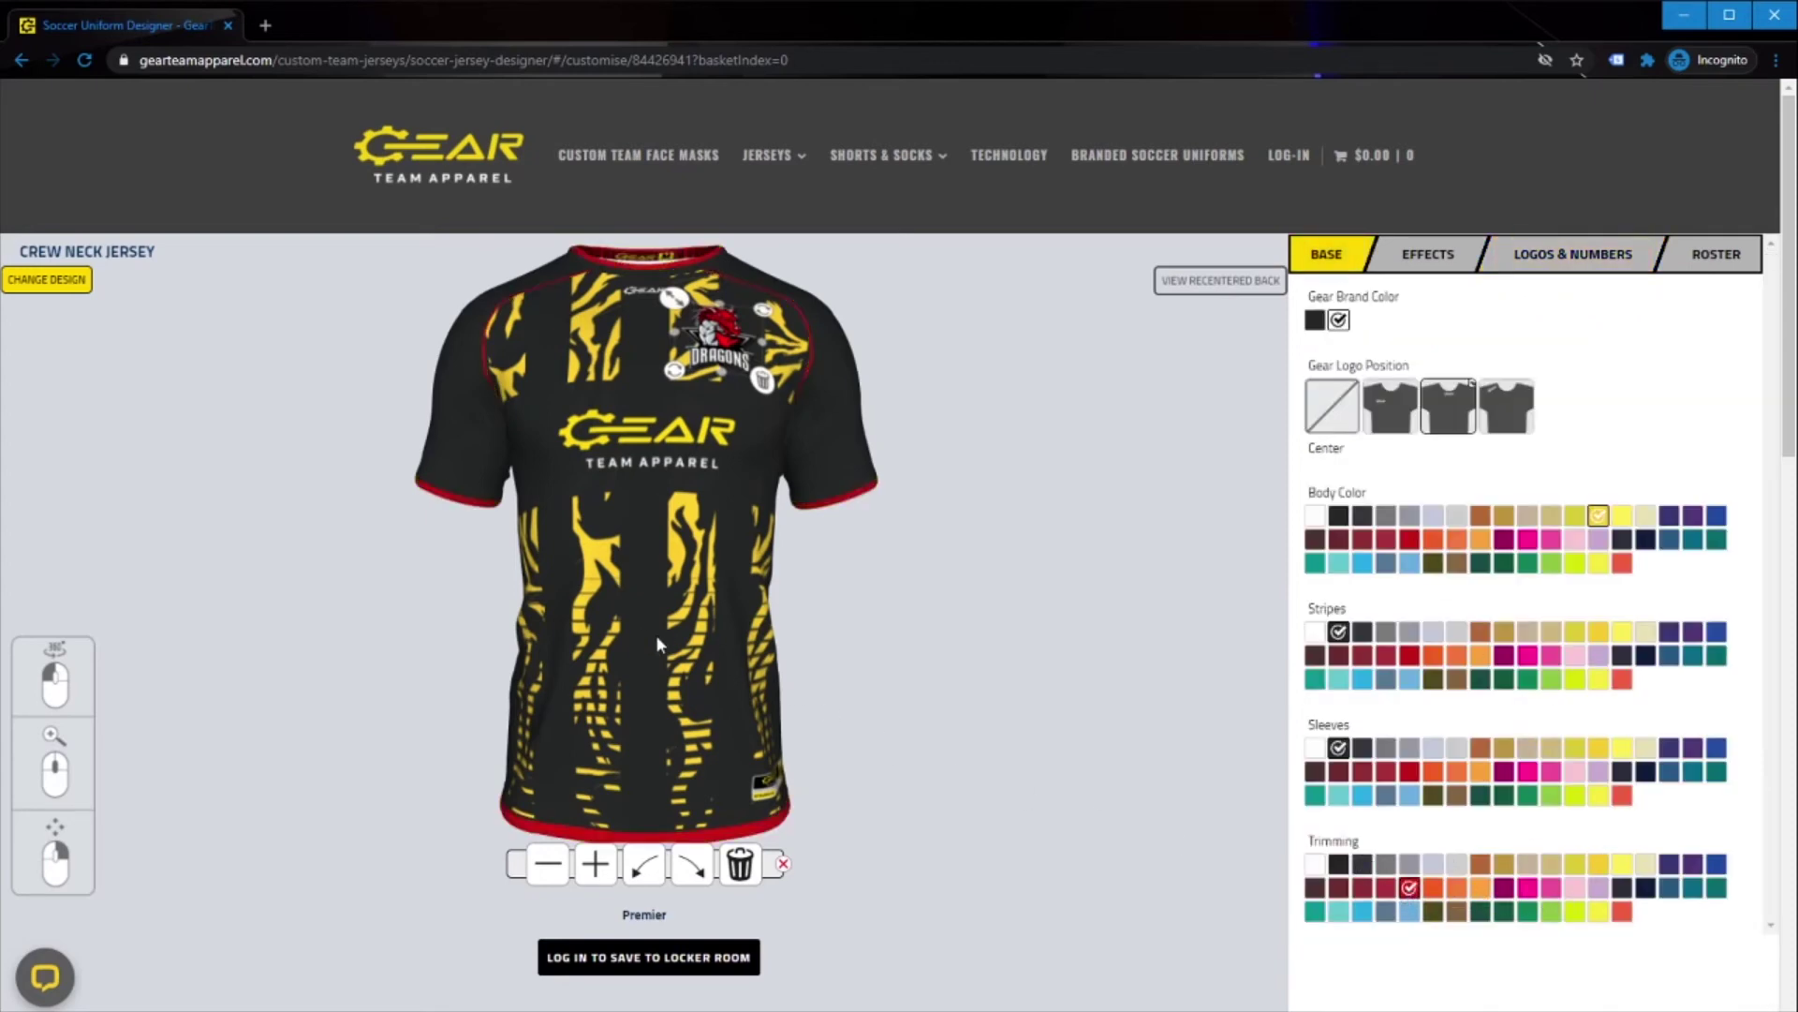
drag(613, 646, 534, 658)
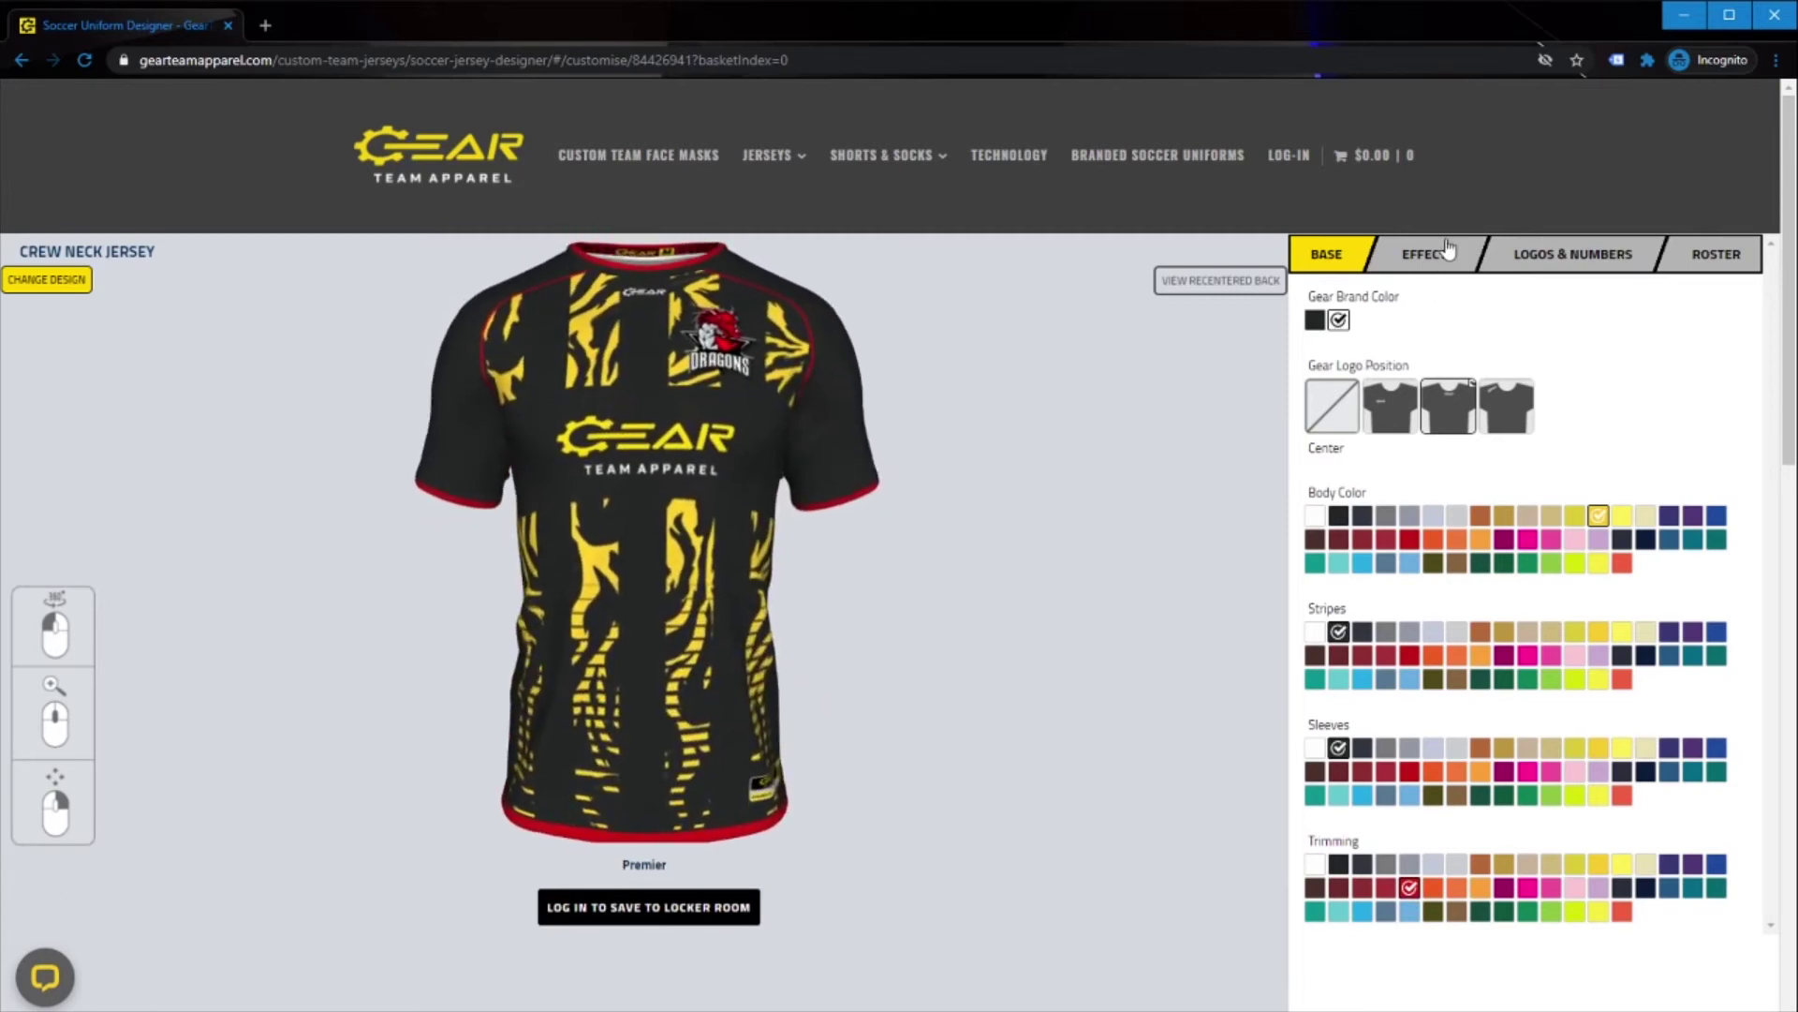
click(1513, 257)
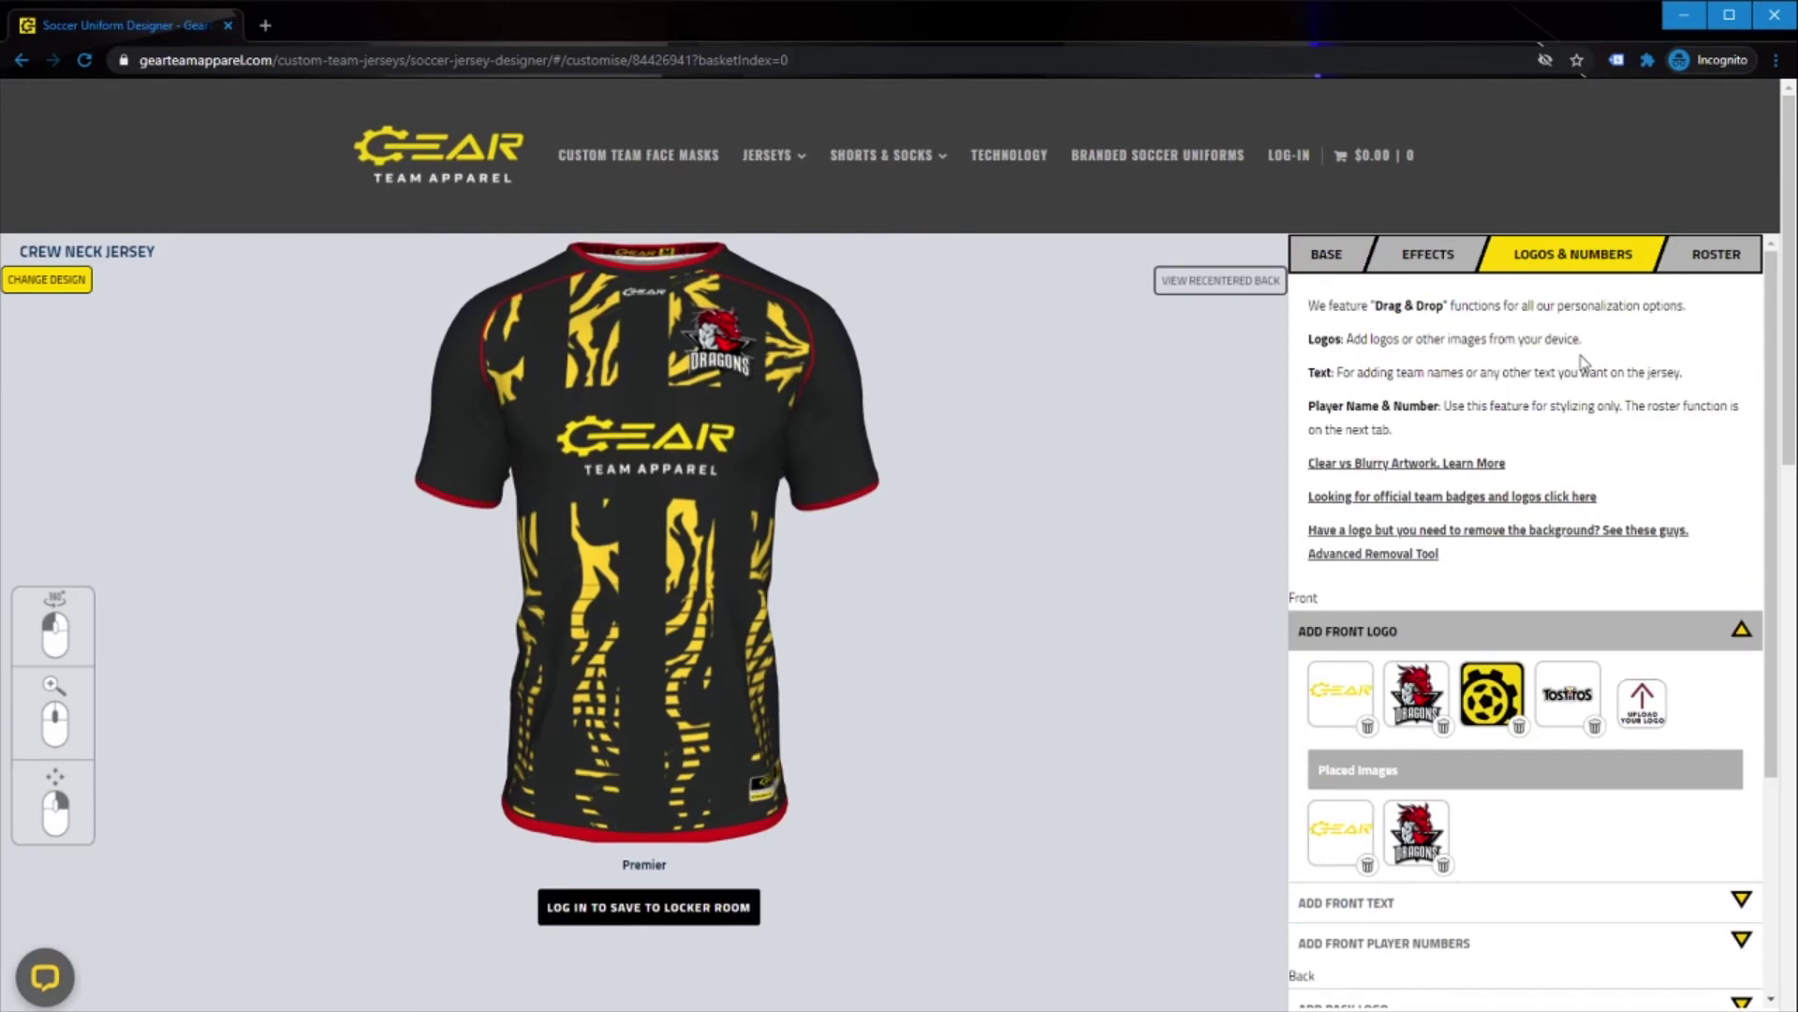
Add a "Team Name" text to the jersey front and browse the fonts available for it
click(1375, 638)
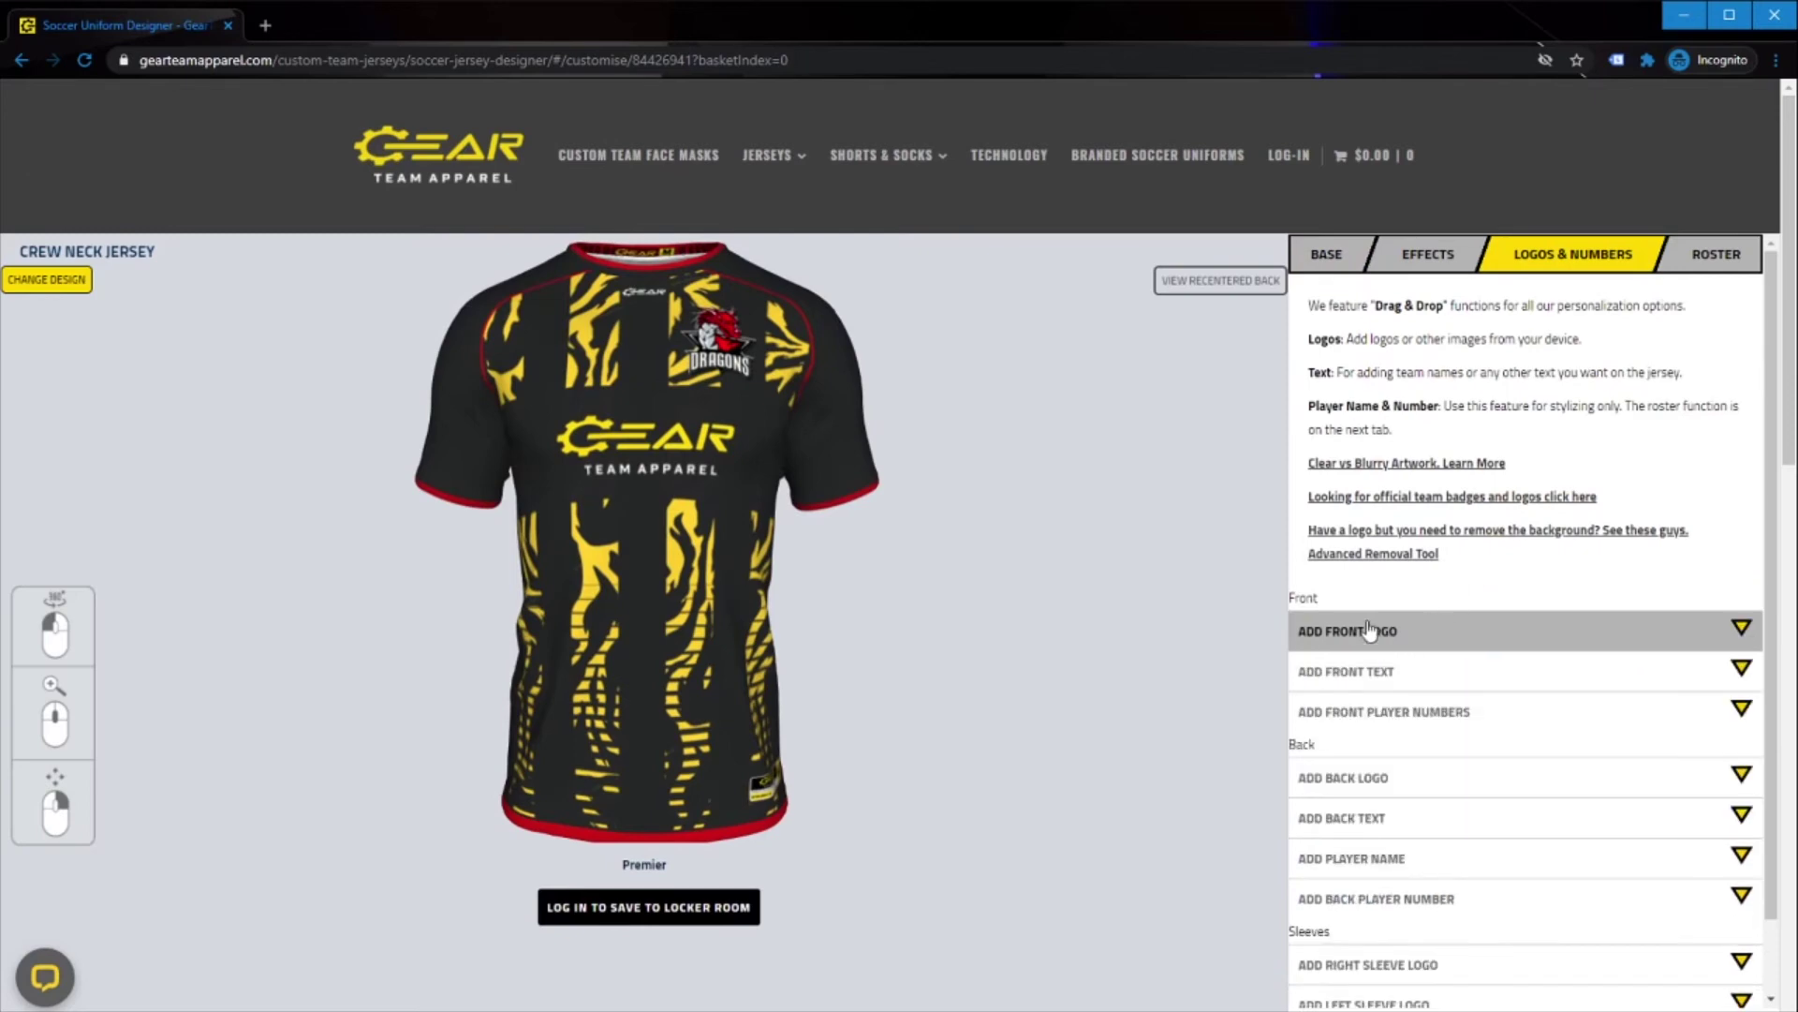
click(1372, 688)
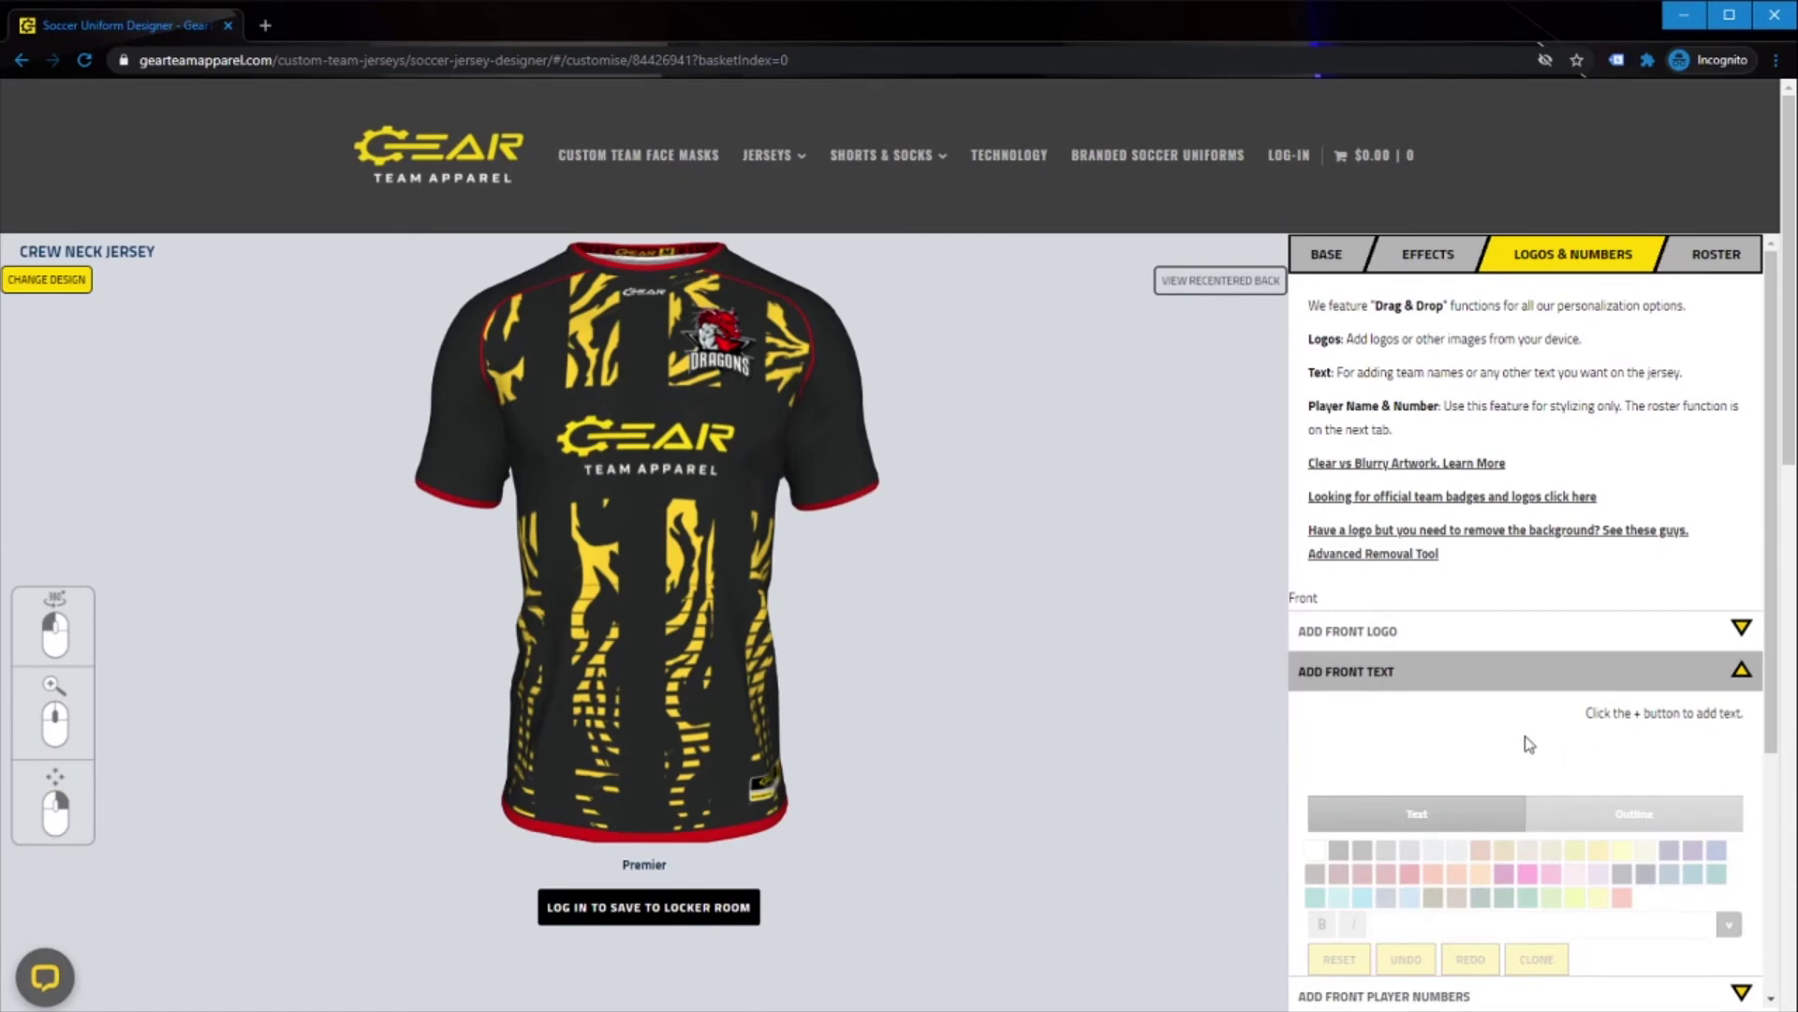
scroll(1529, 744, down, 1)
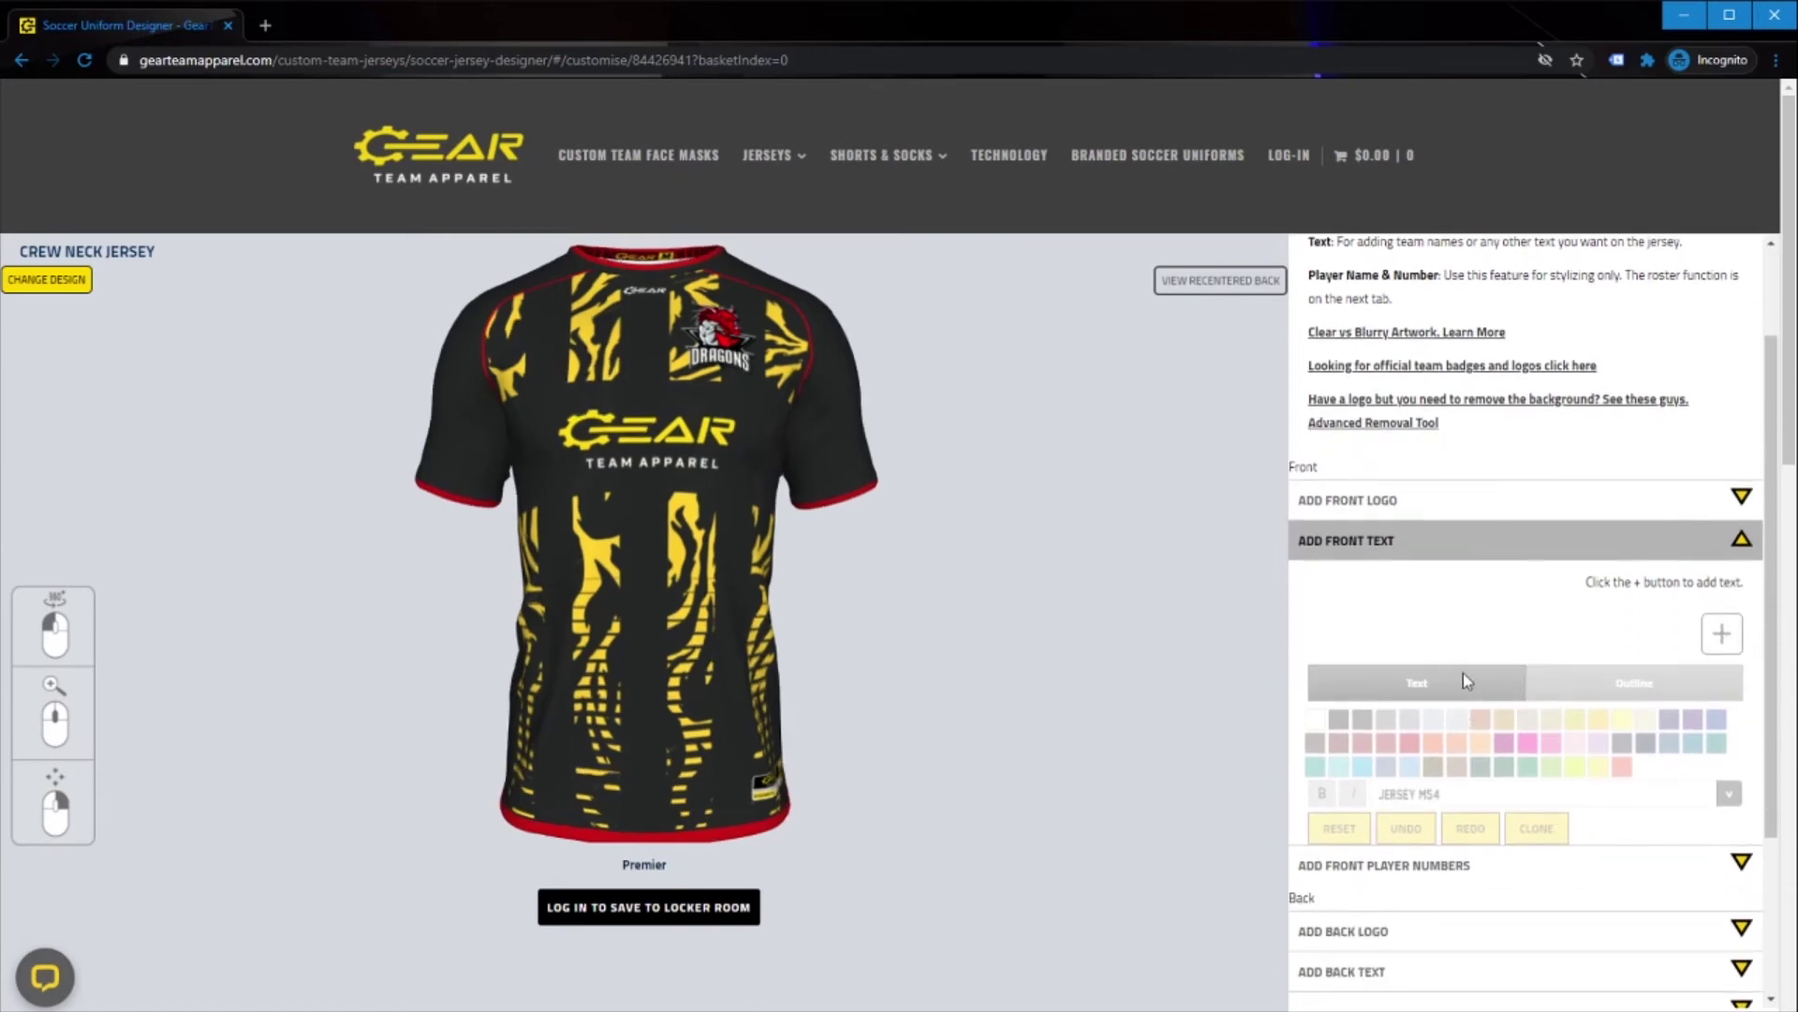
click(1465, 679)
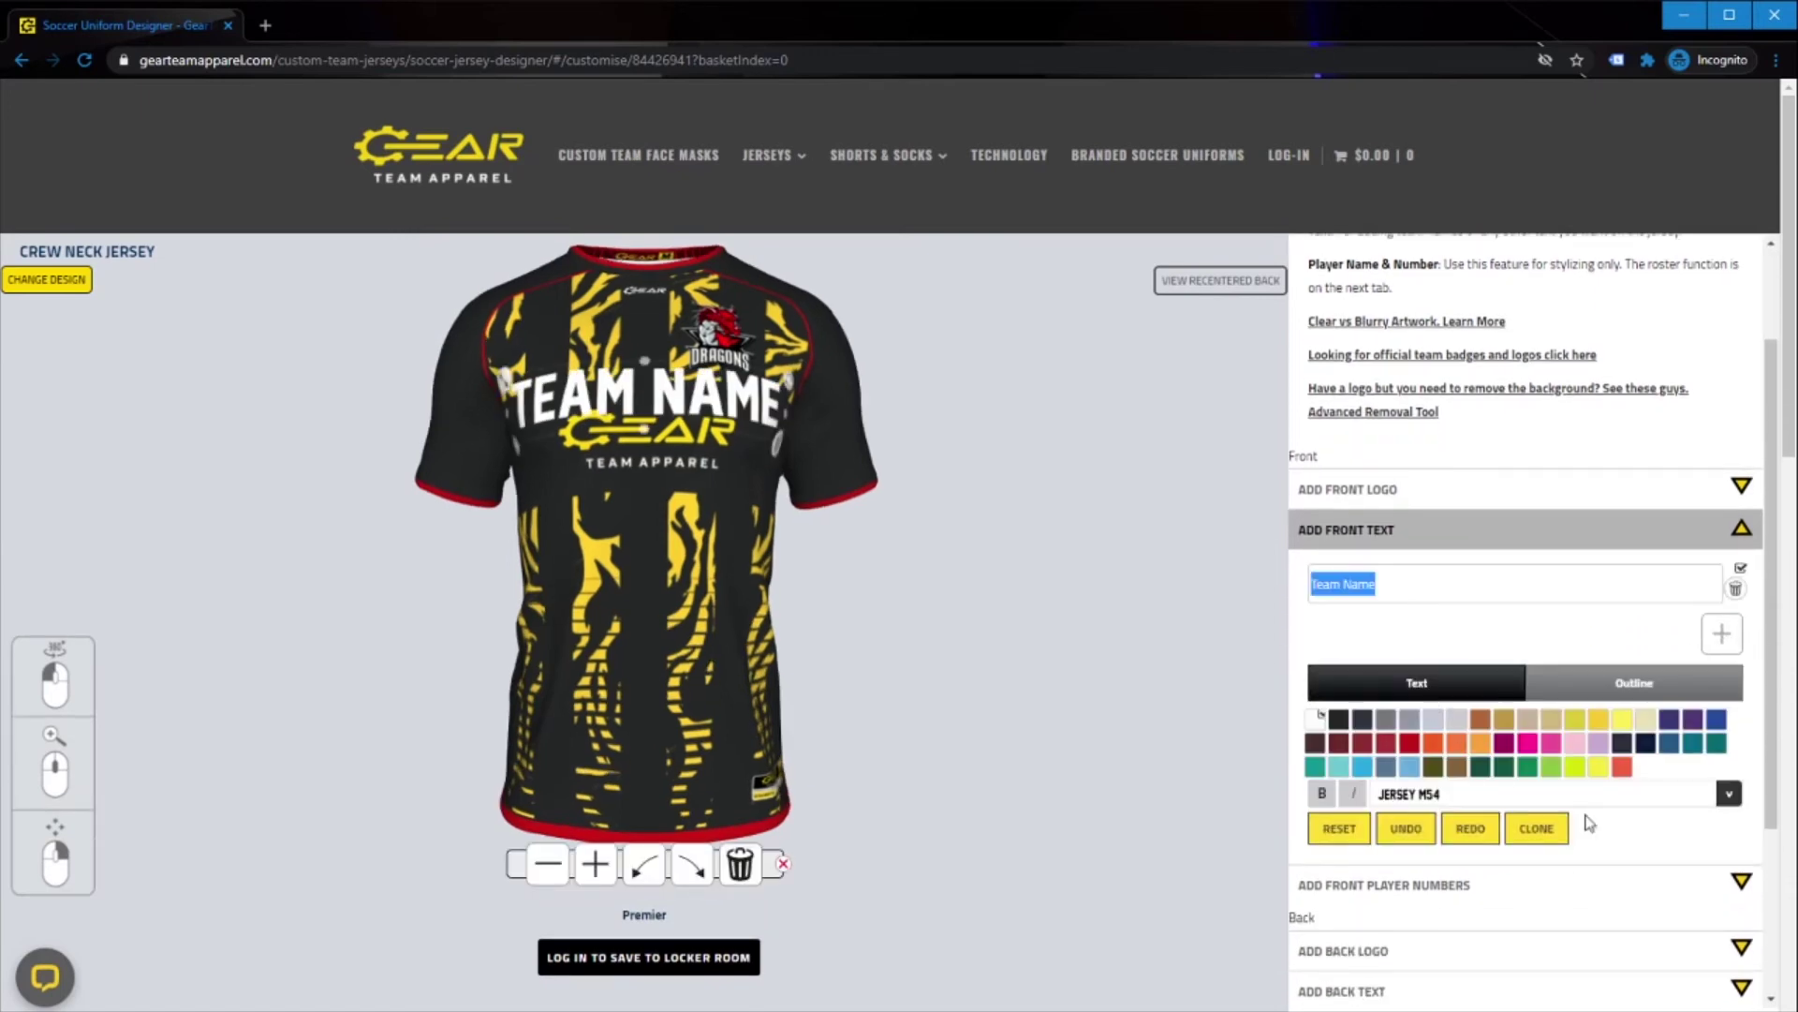
click(1732, 797)
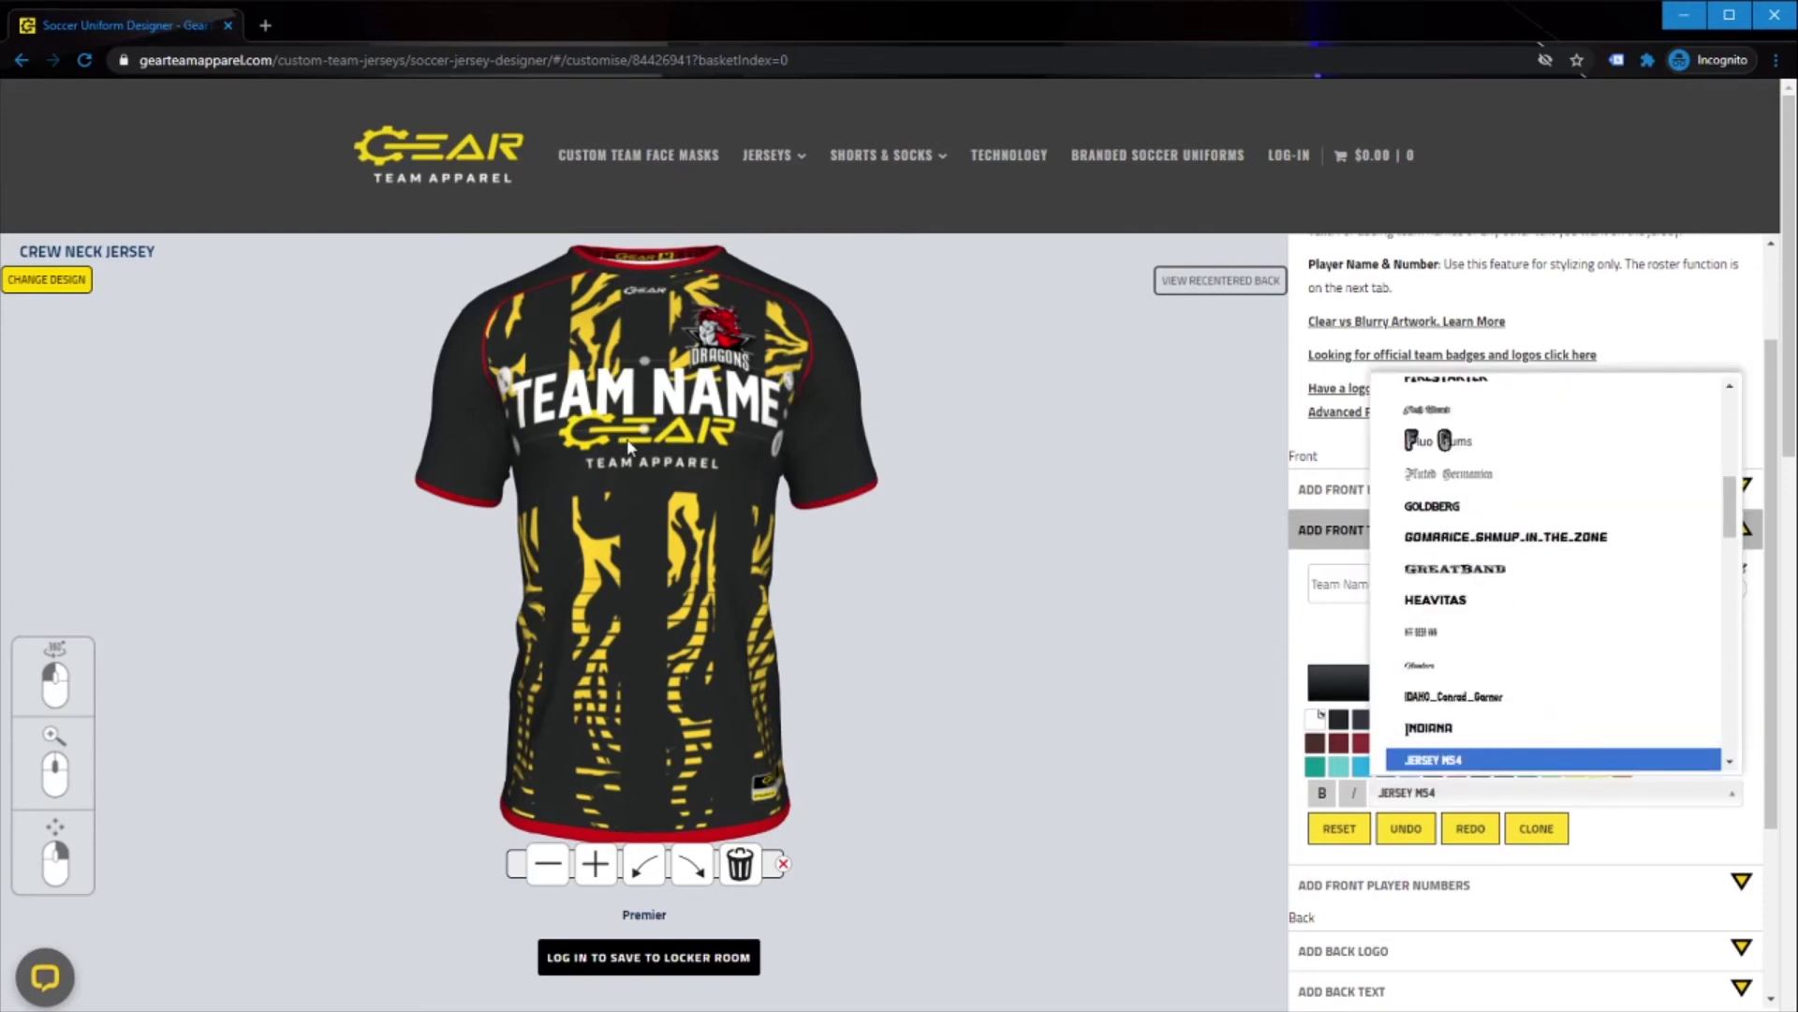
scroll(1513, 605, down, 4)
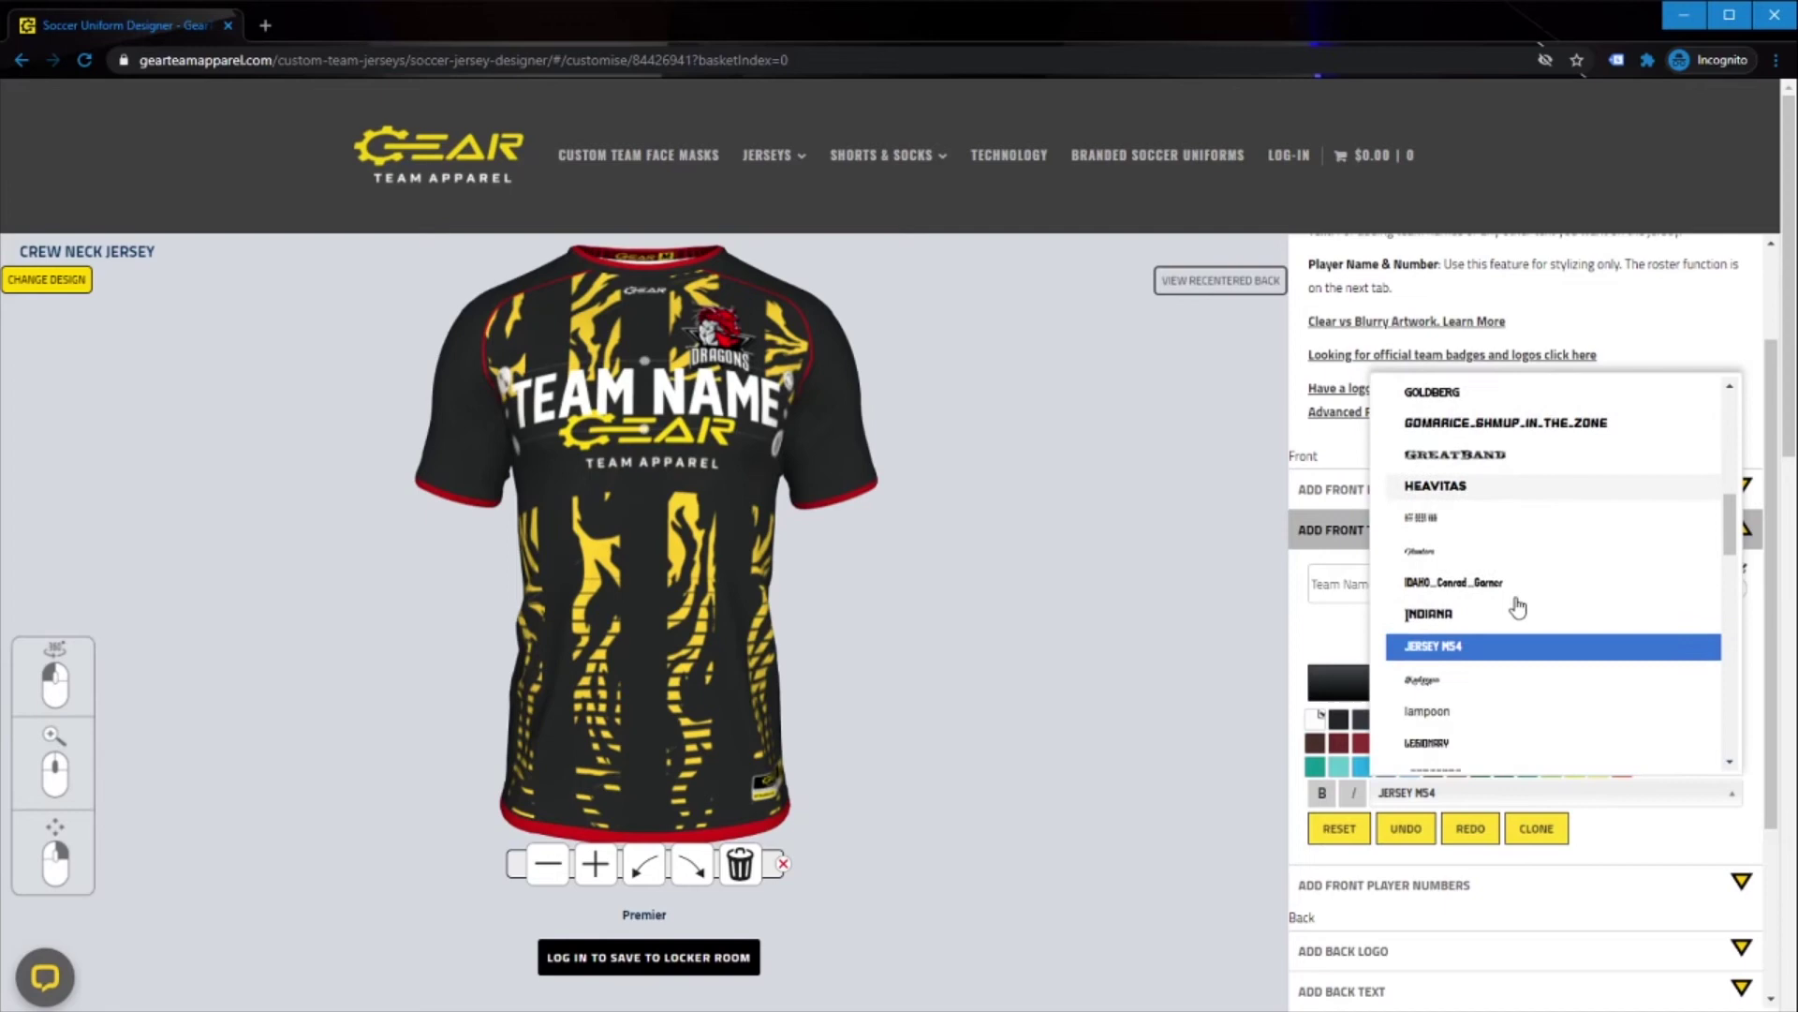
scroll(1505, 609, down, 3)
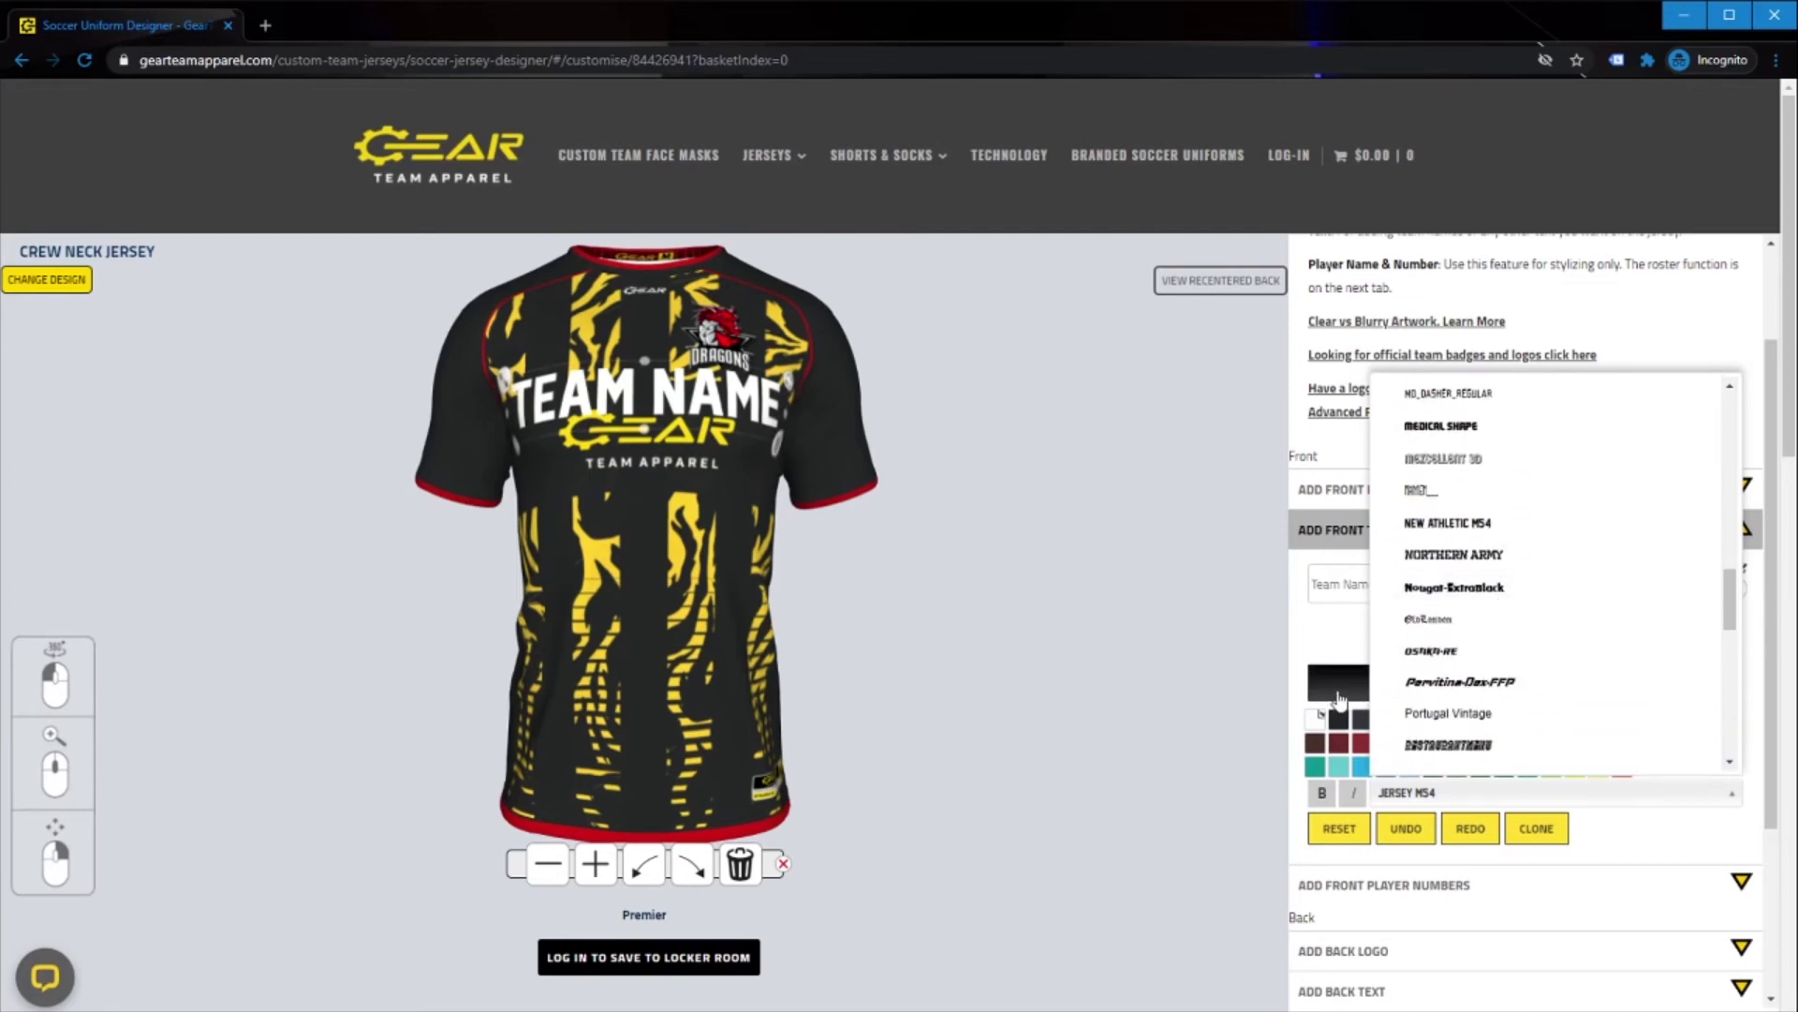
click(1325, 646)
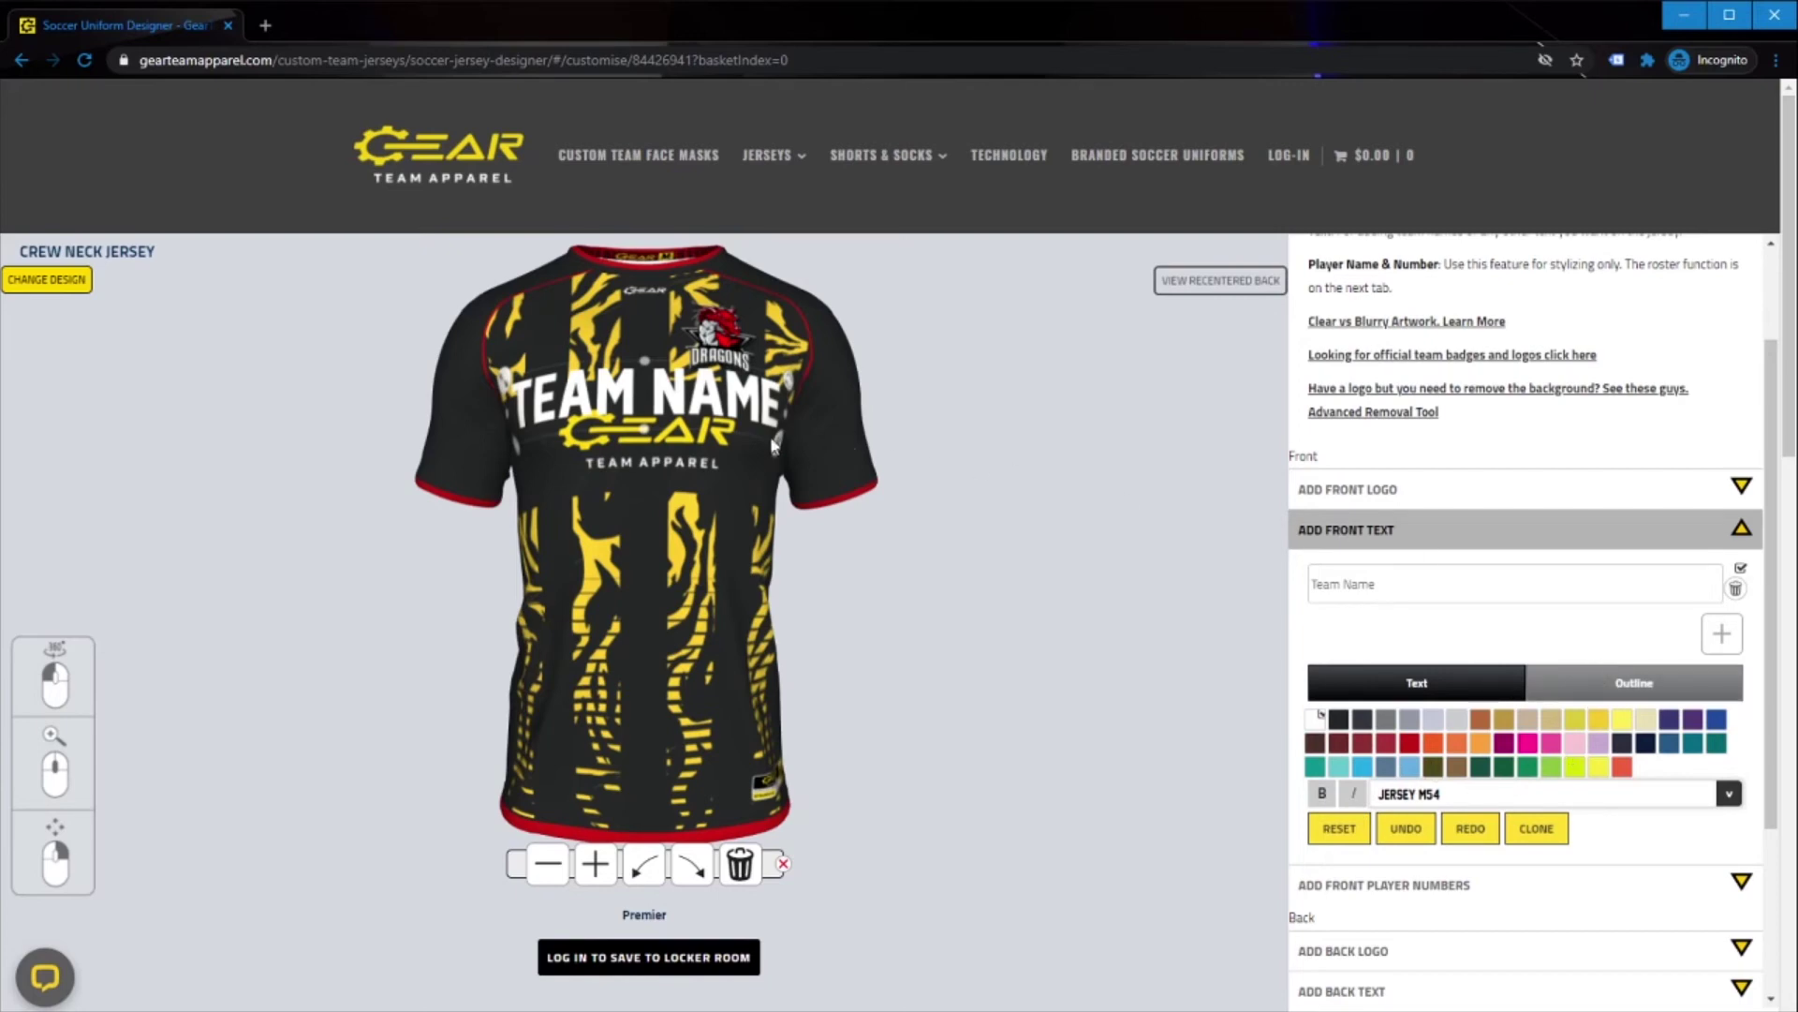
Delete the "Team Name" text from the jersey front and close the front text options
drag(715, 621, 768, 452)
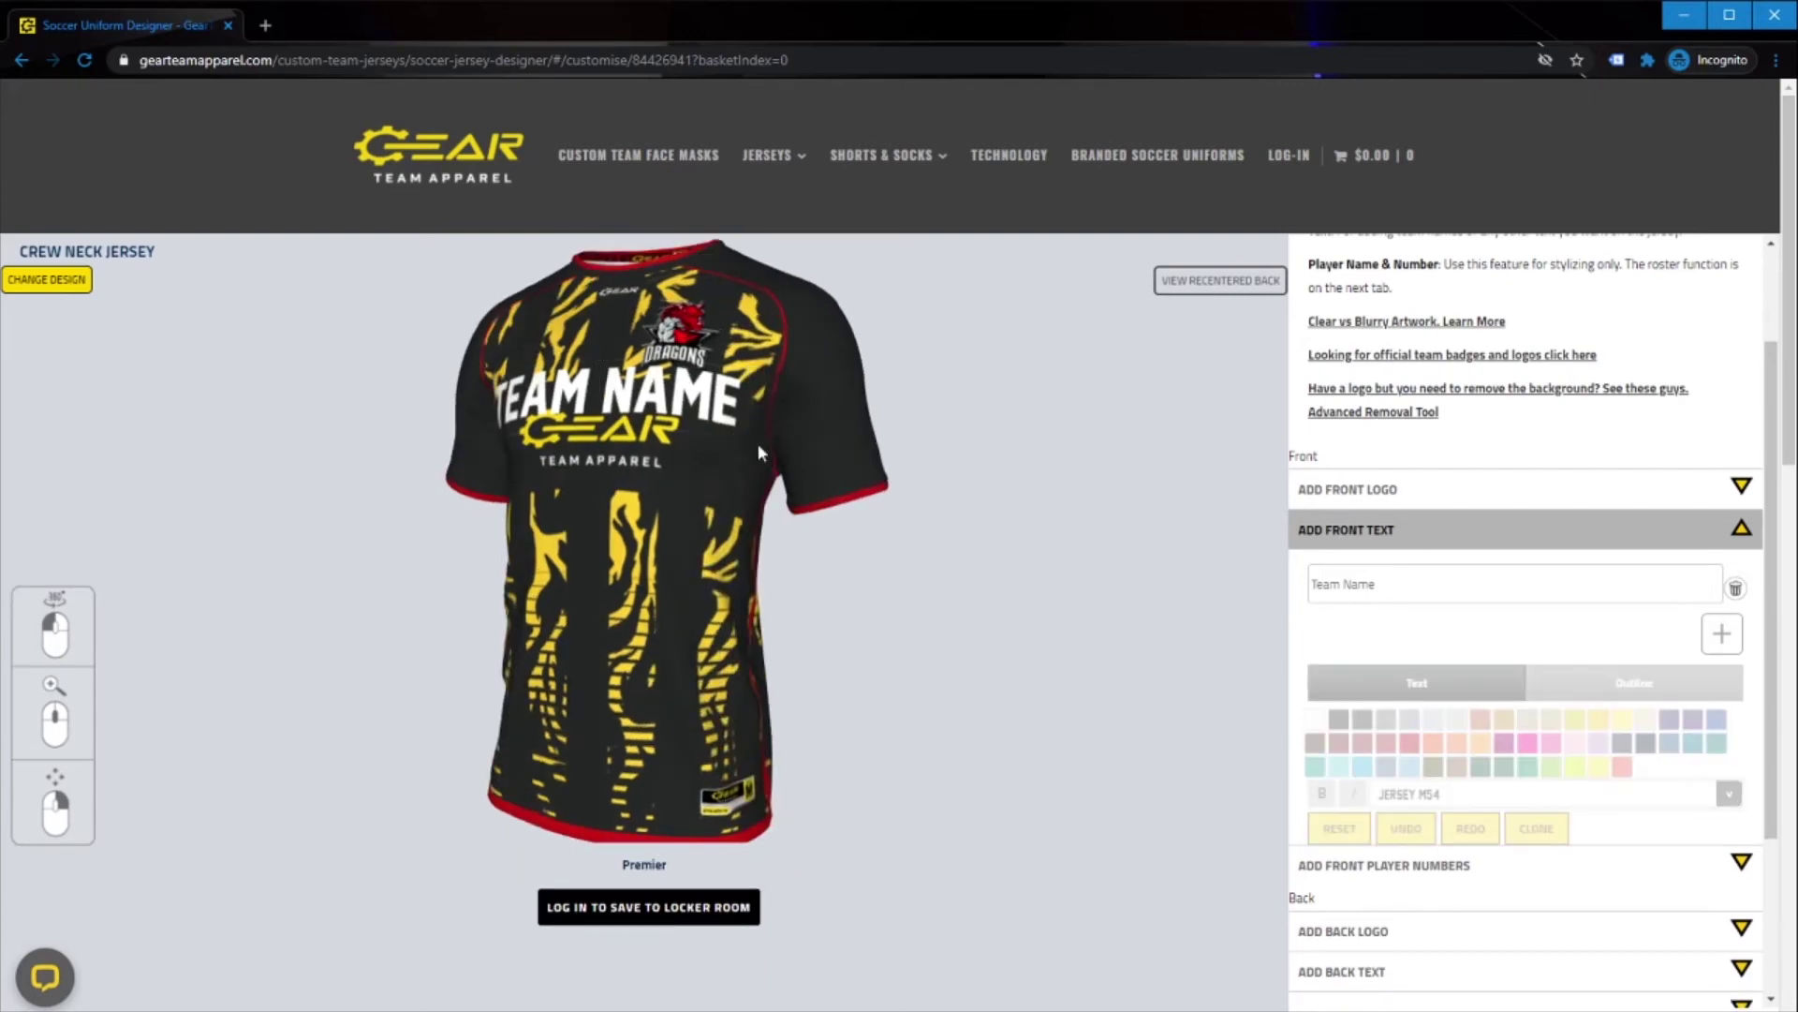
click(683, 414)
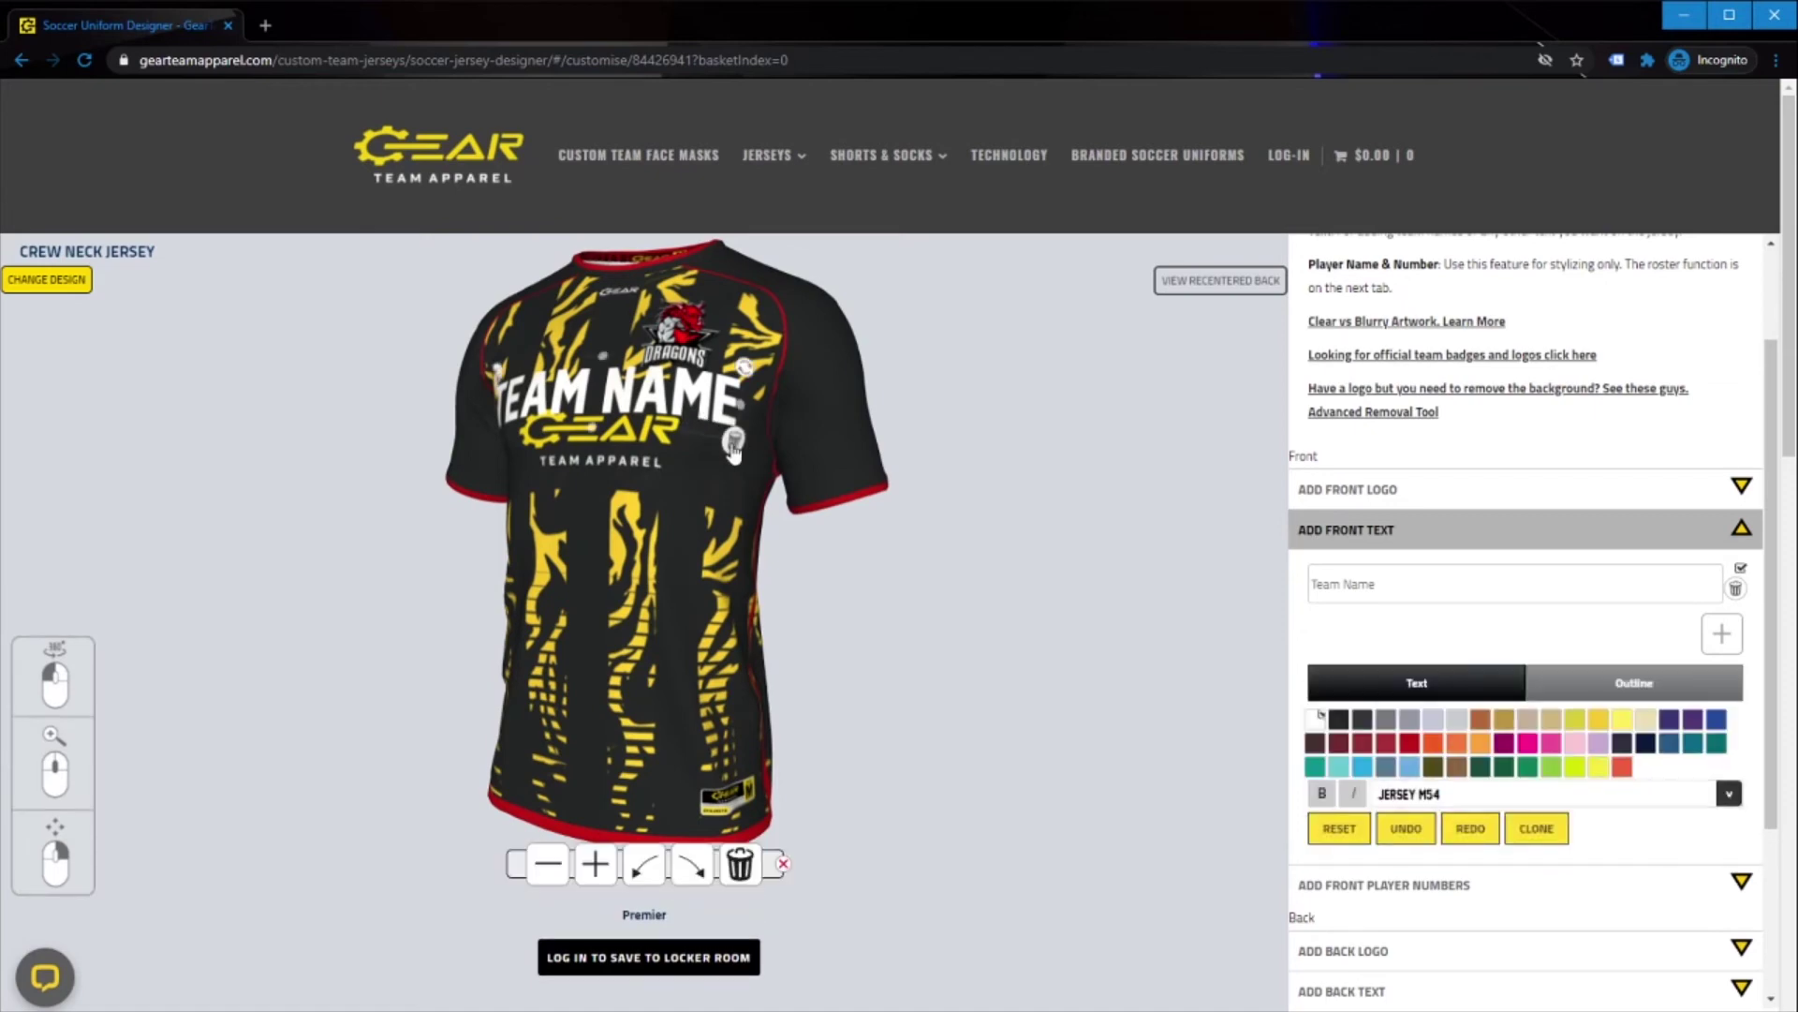
click(733, 442)
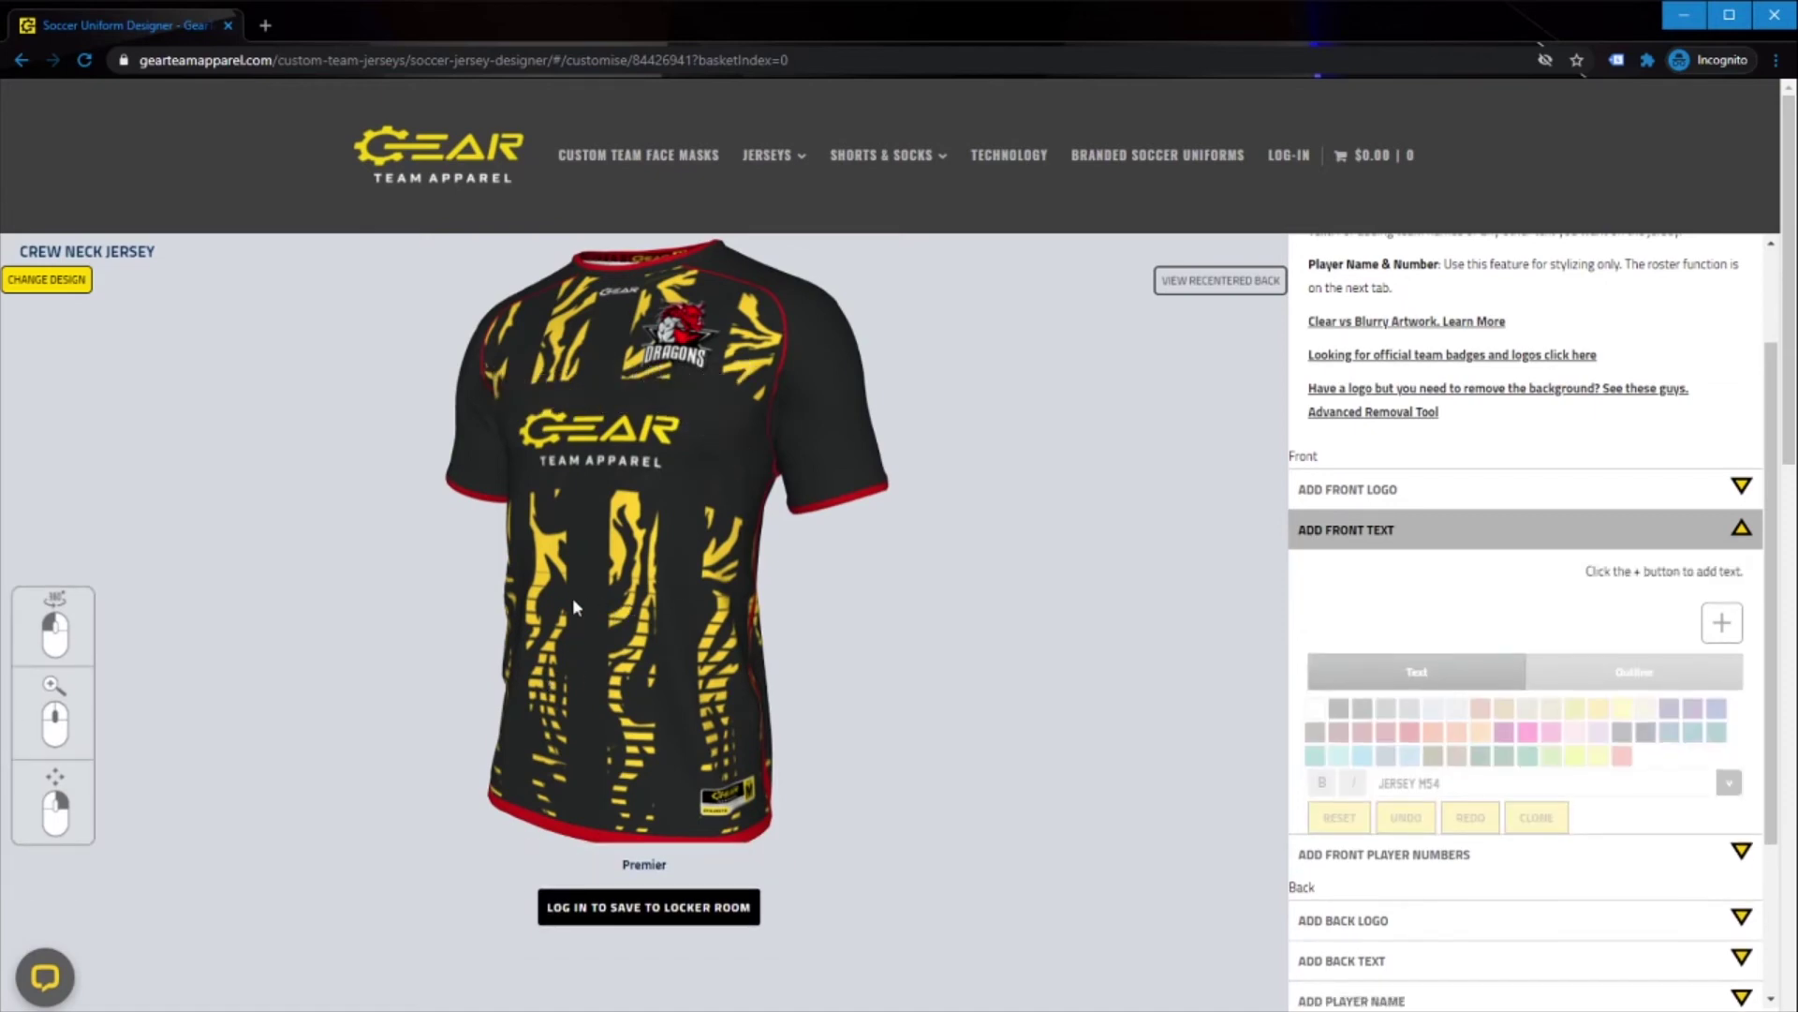
click(1501, 530)
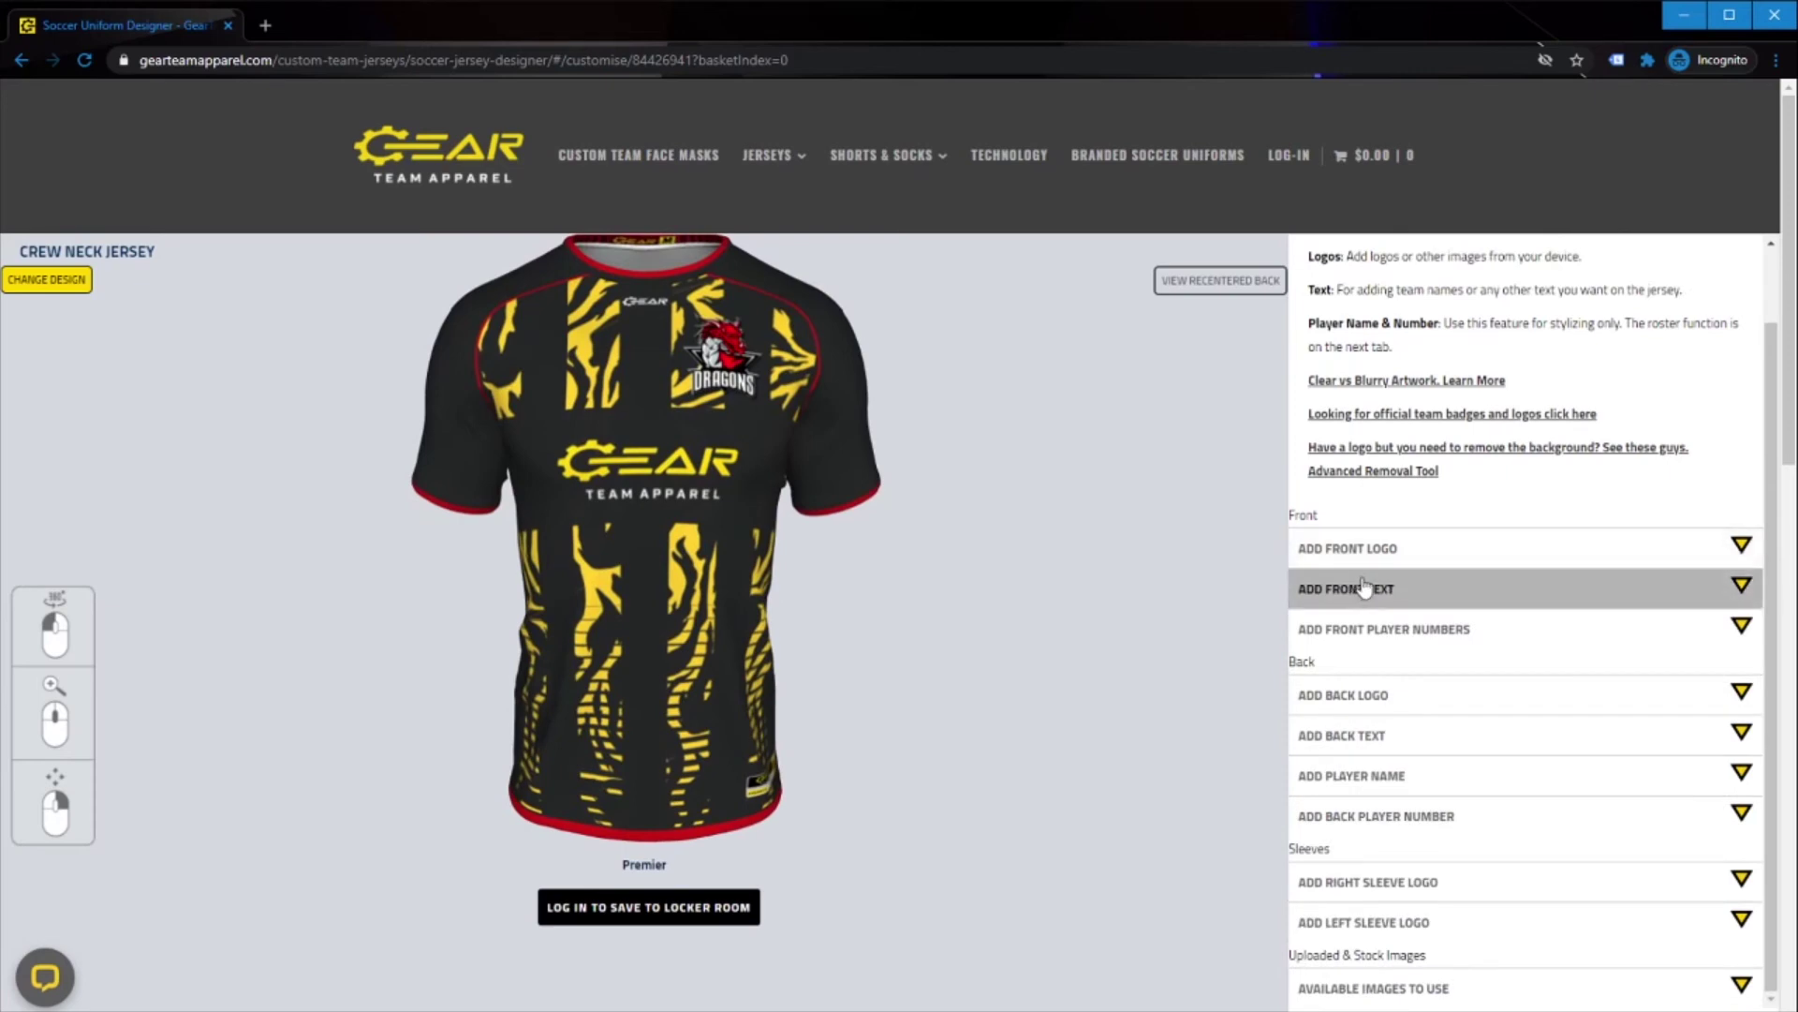
Add the player number 10 to the jersey front, centered below the Gear Team Apparel logo
click(1373, 641)
click(1722, 663)
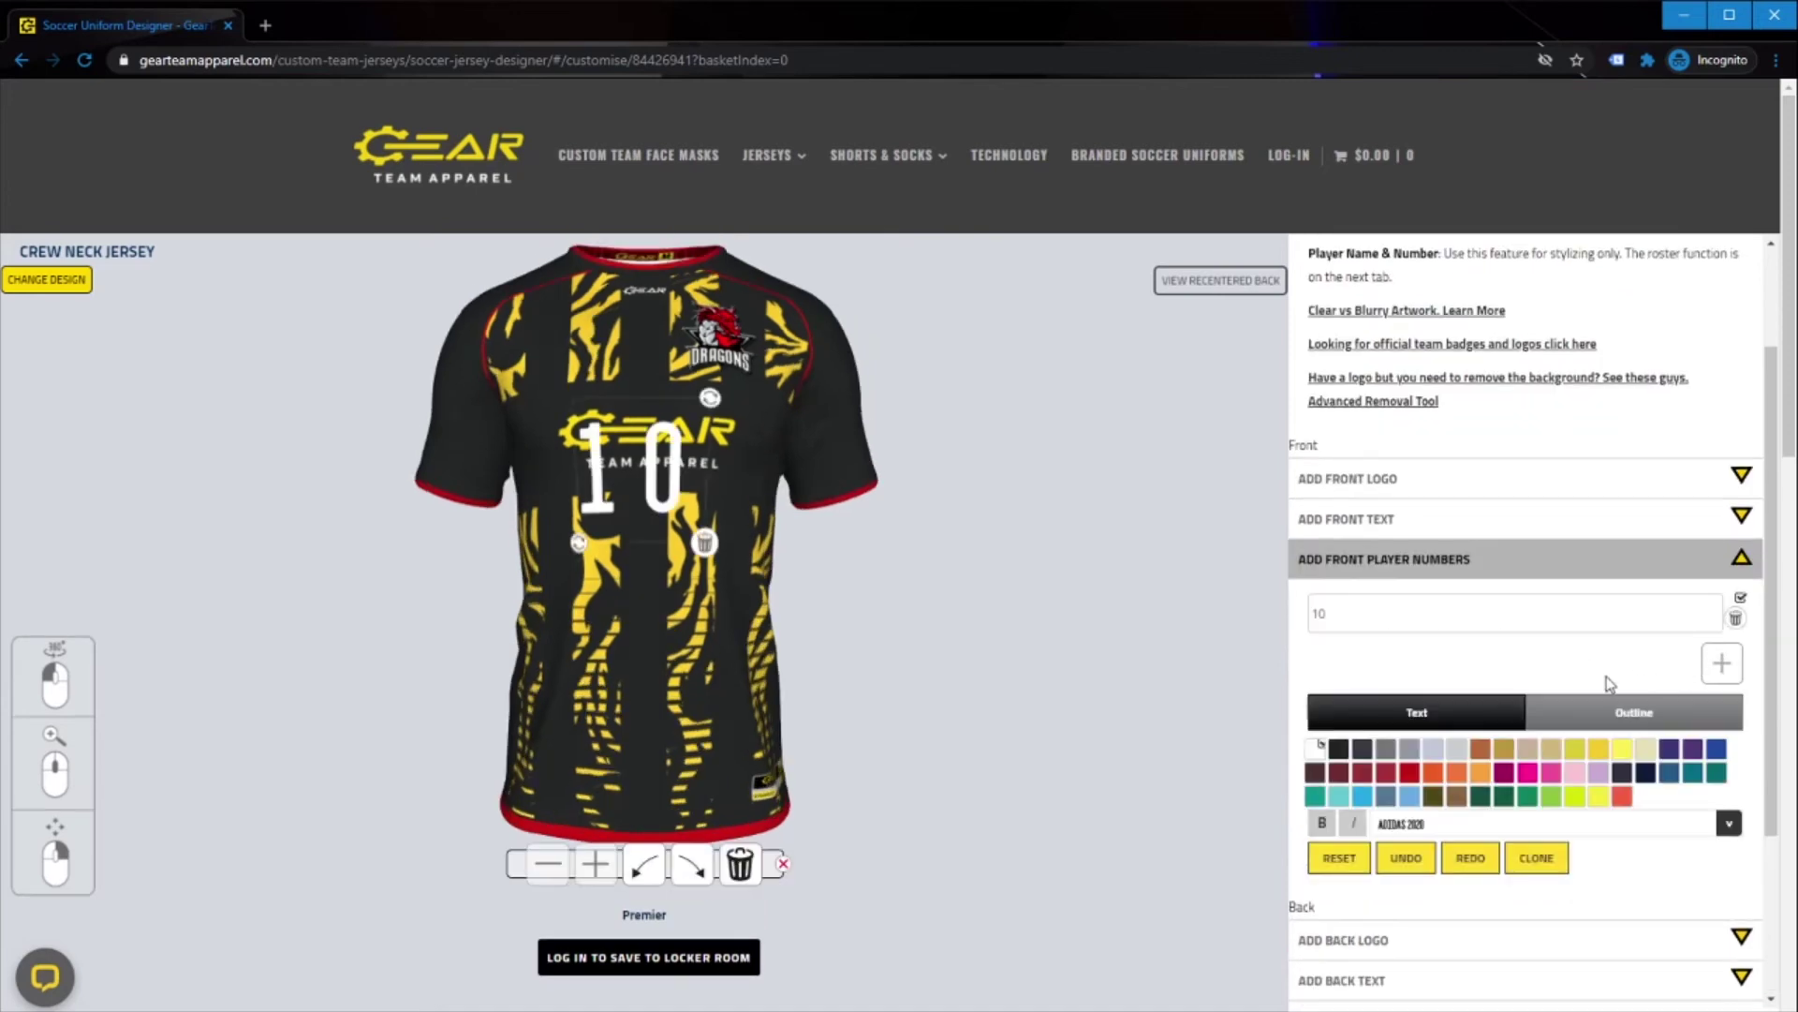
drag(648, 465, 649, 550)
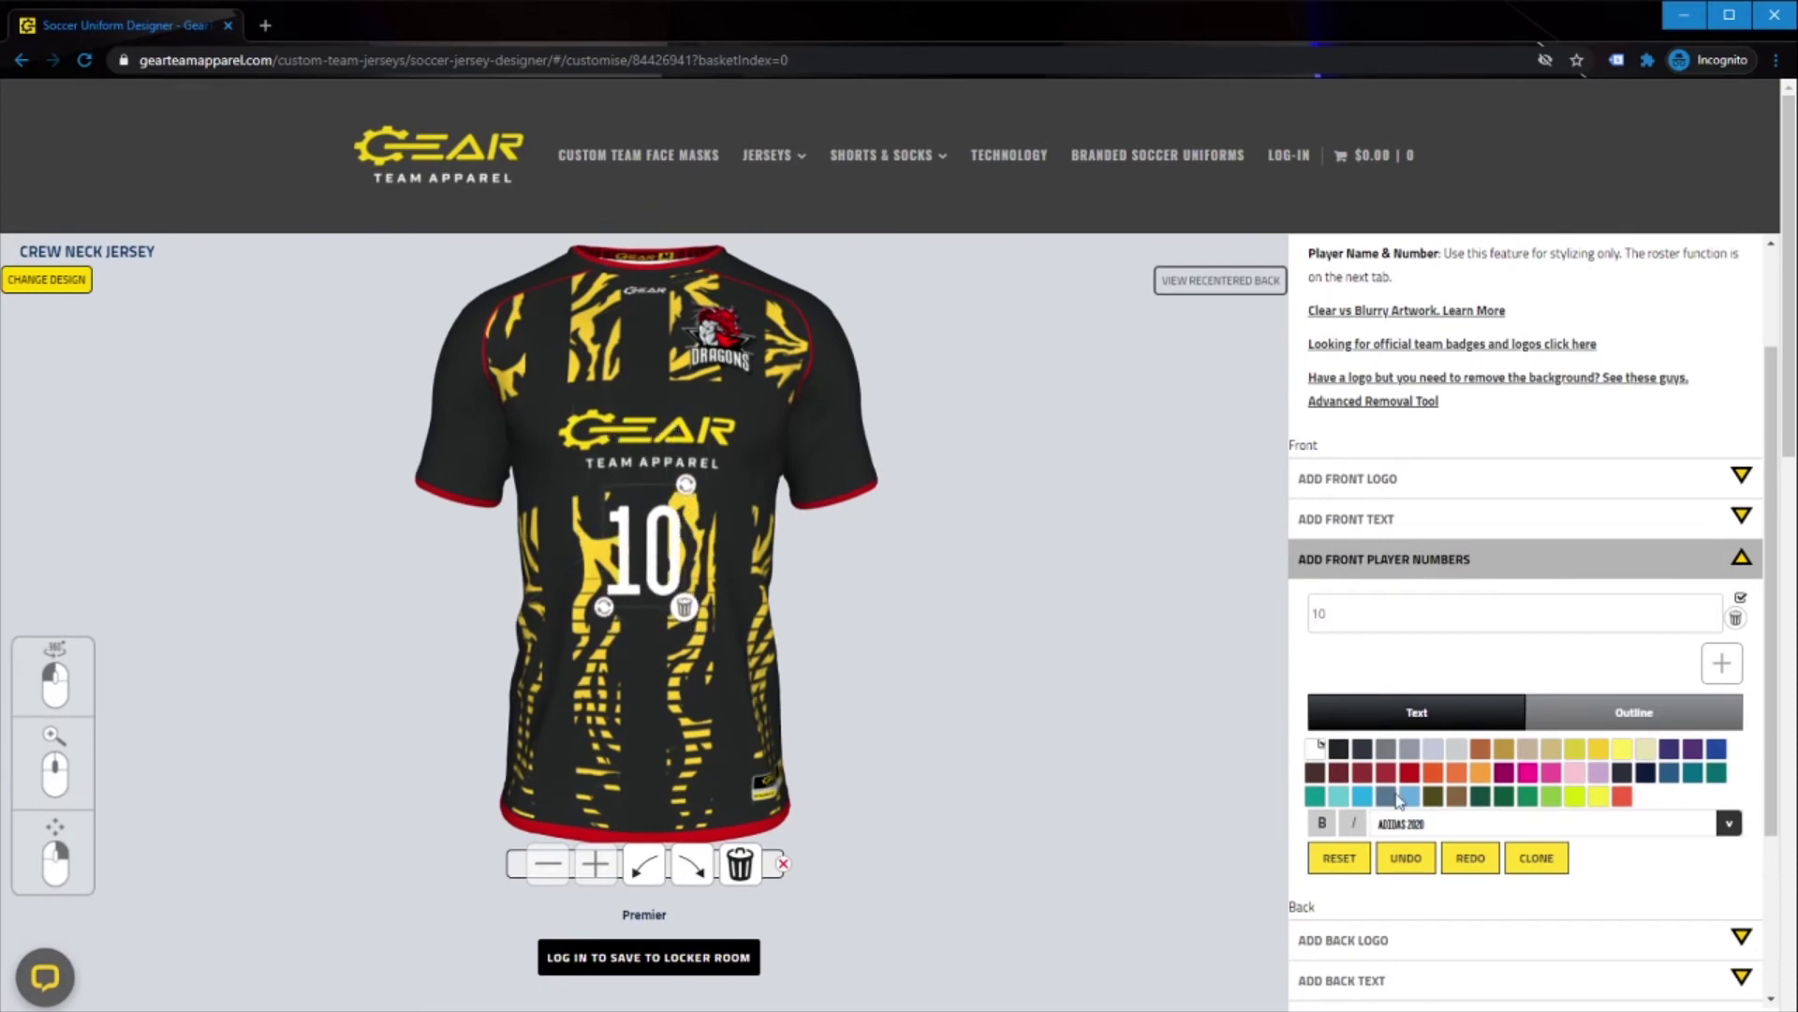
Give the front number an outline at about half the maximum width, trying black before choosing red
click(1634, 714)
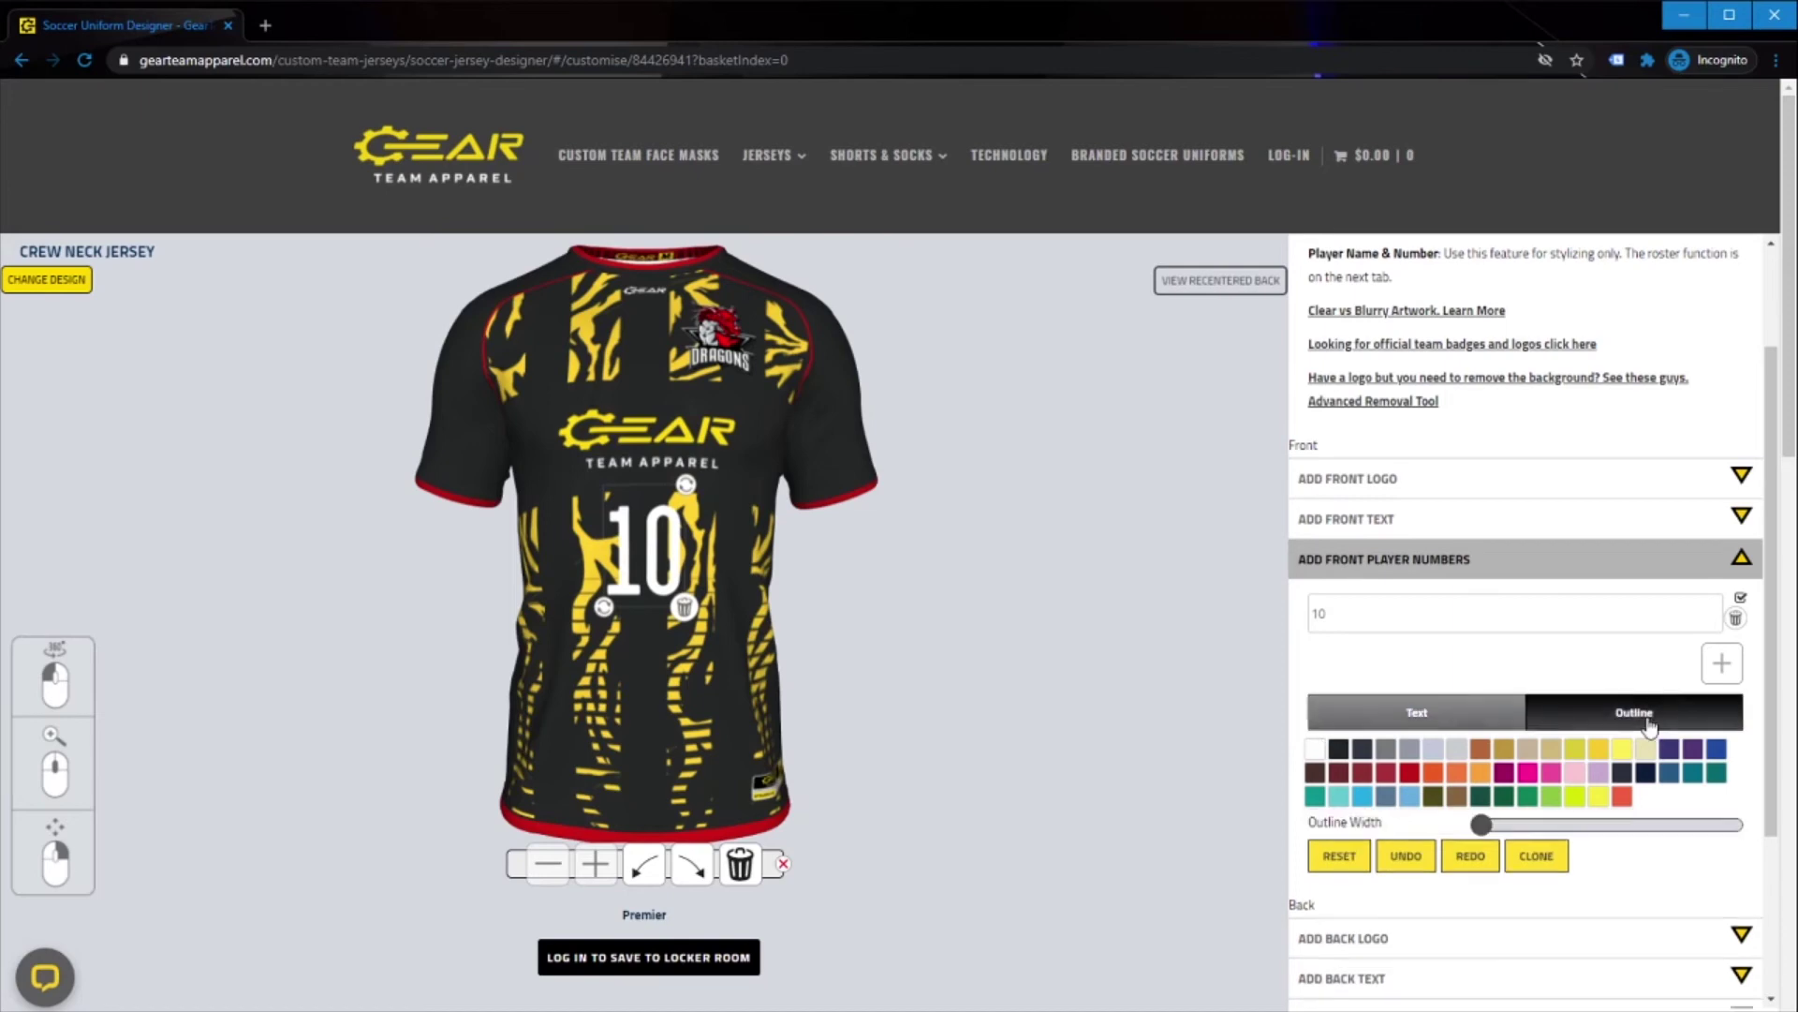
click(1612, 828)
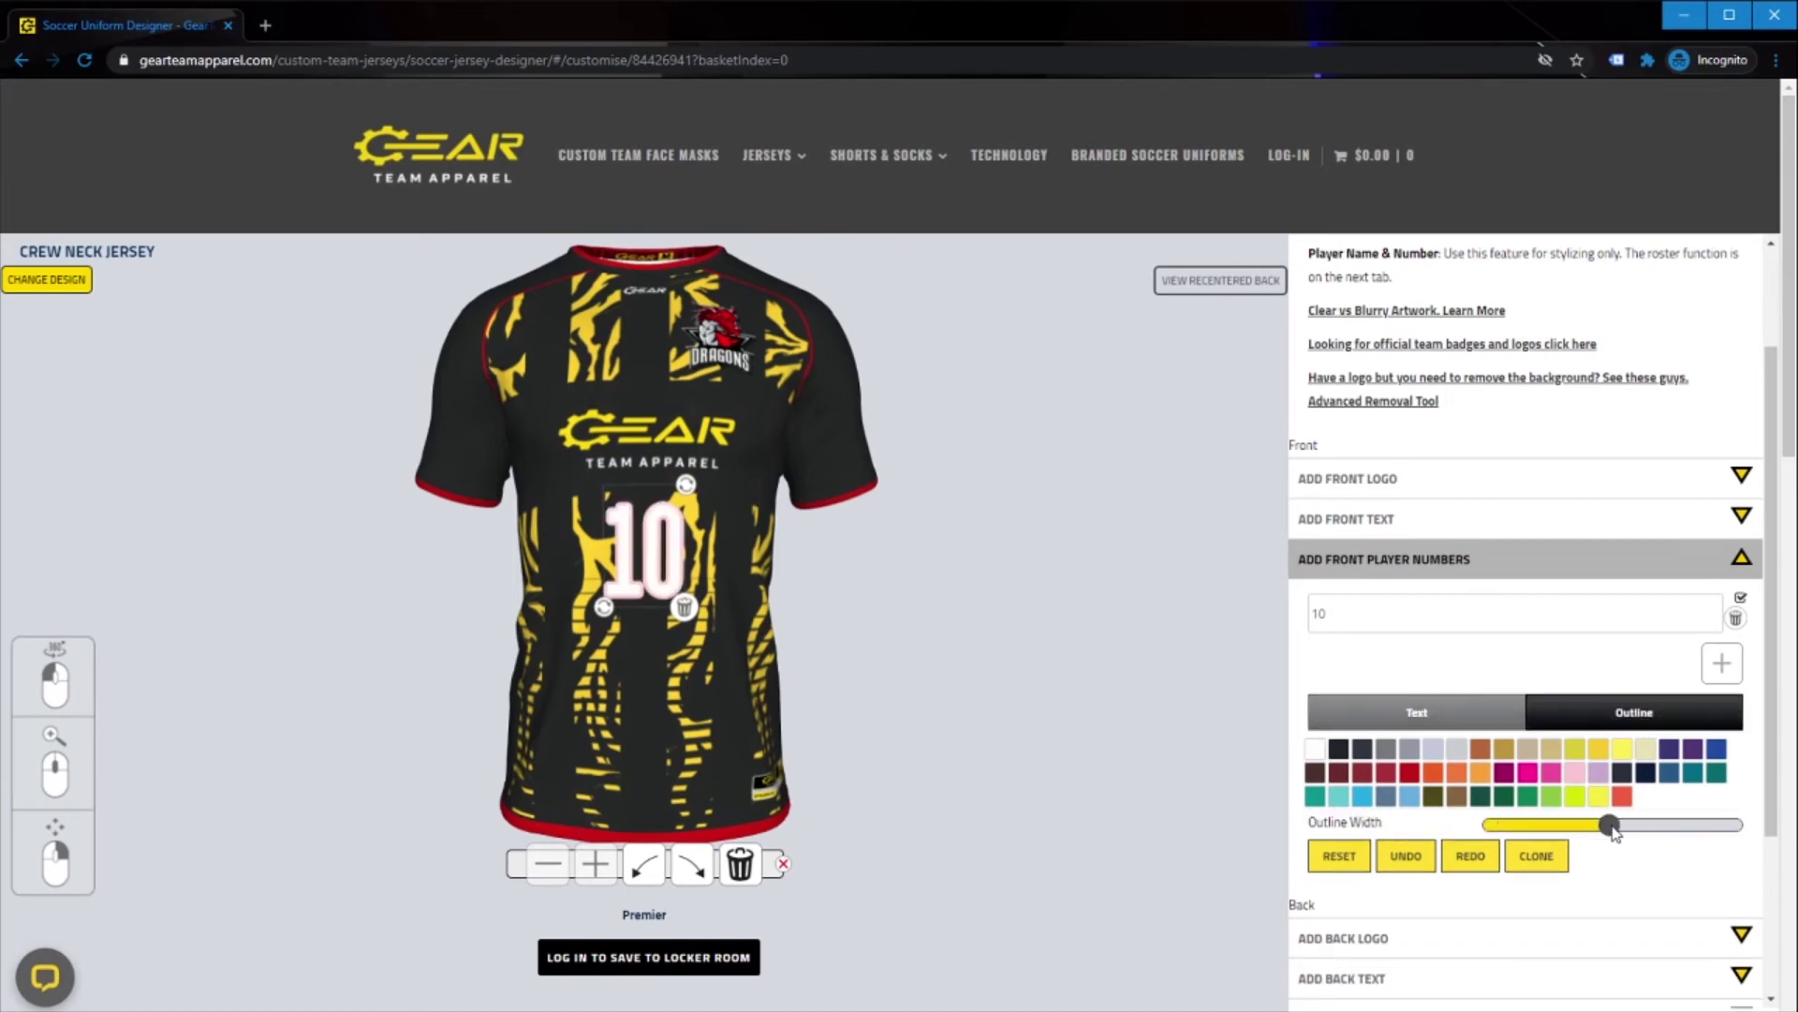
click(1338, 750)
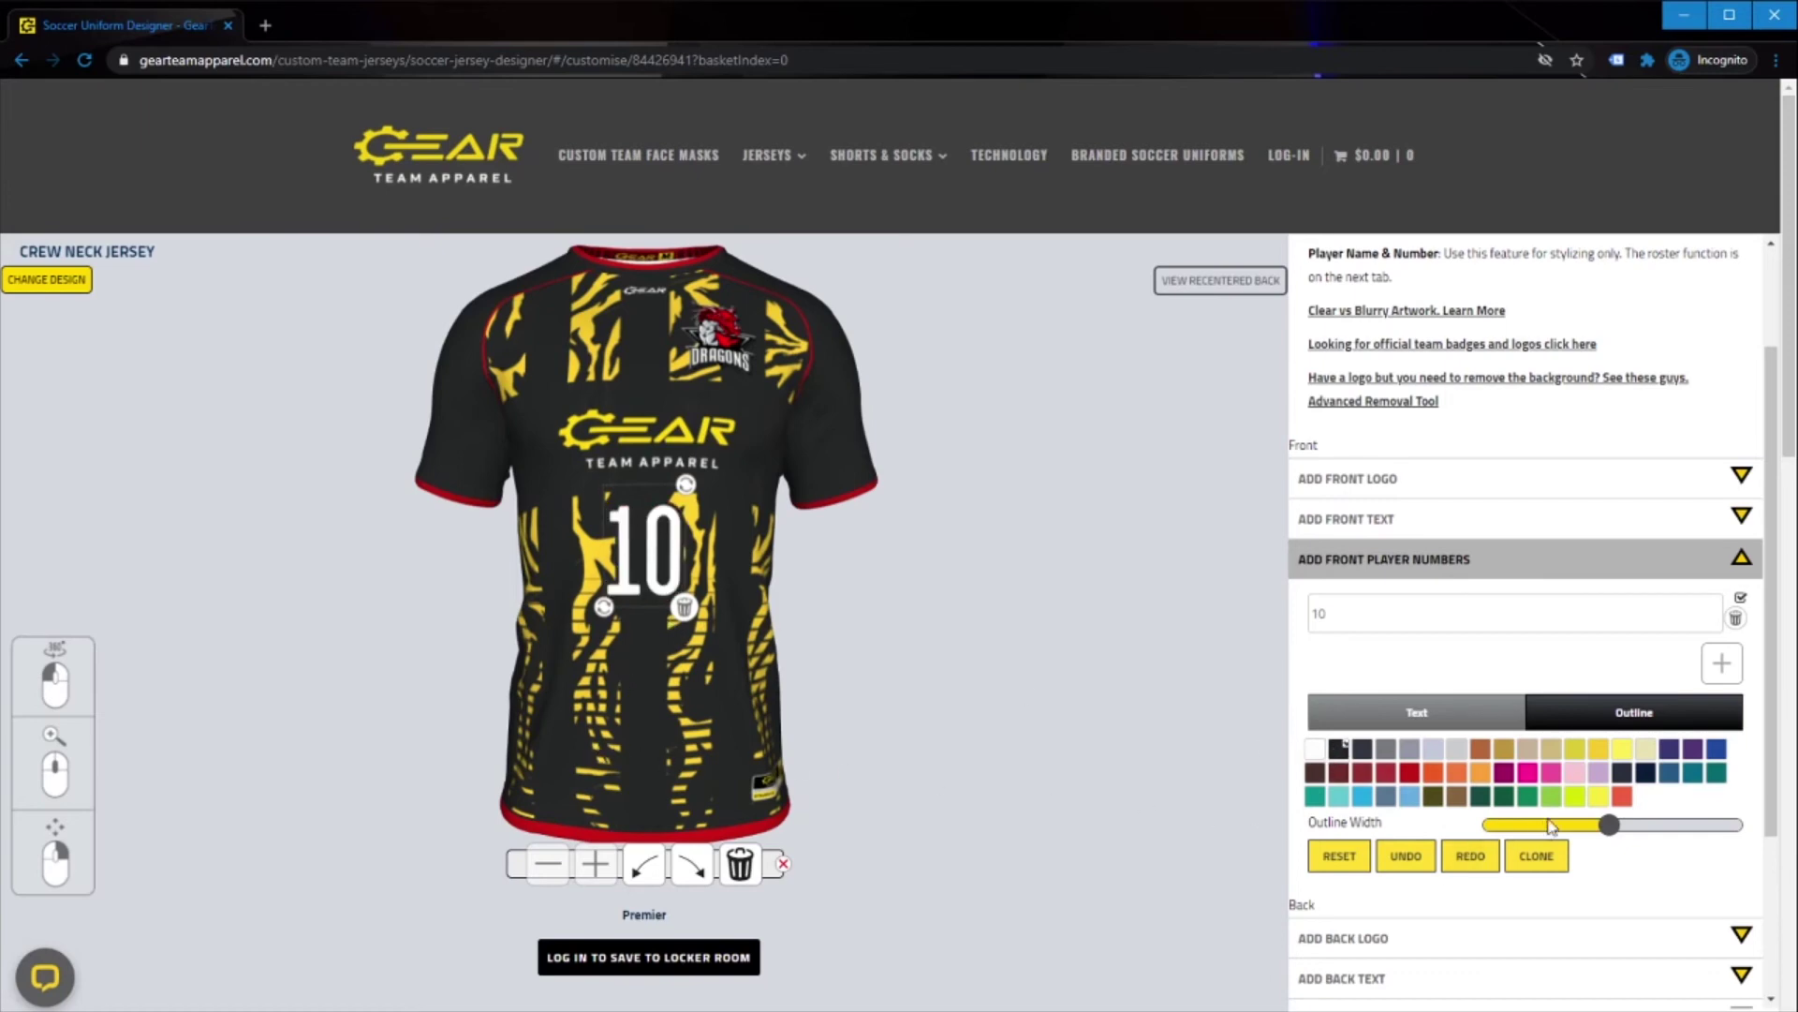
click(1410, 774)
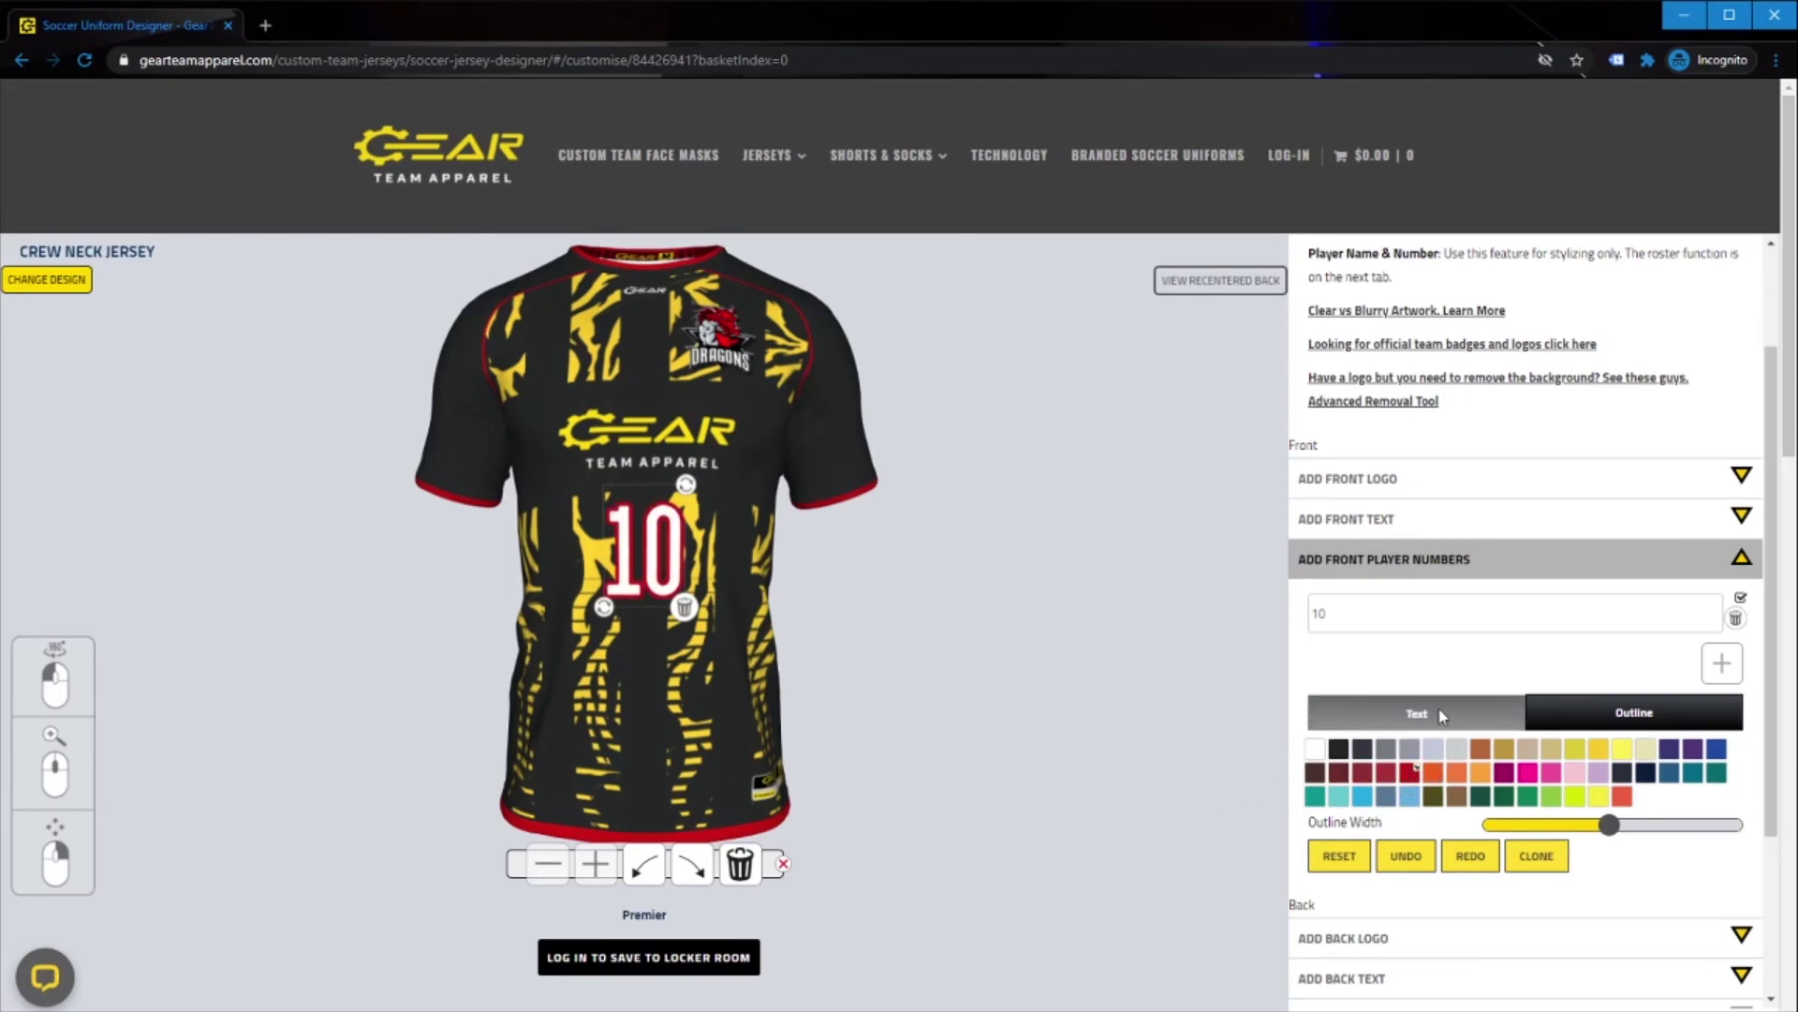
Try yellow and black as the front number's fill color, and return it to white
click(1382, 714)
click(1597, 751)
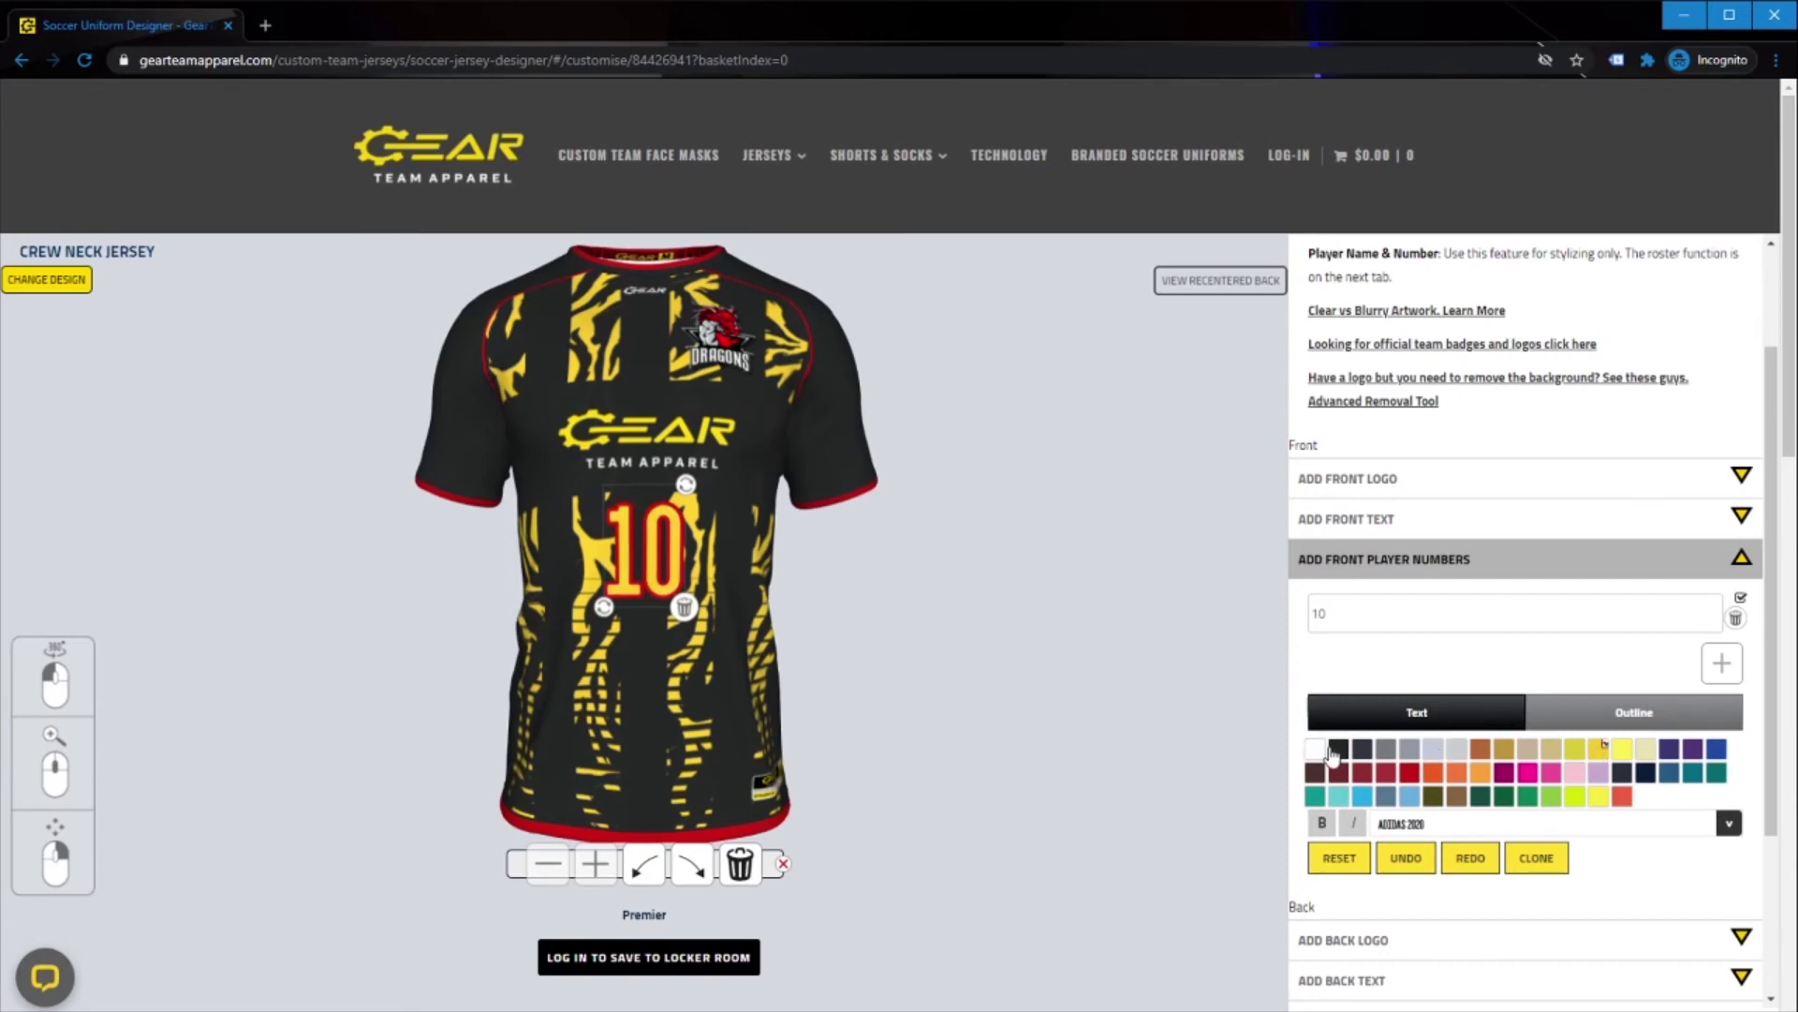
click(1338, 751)
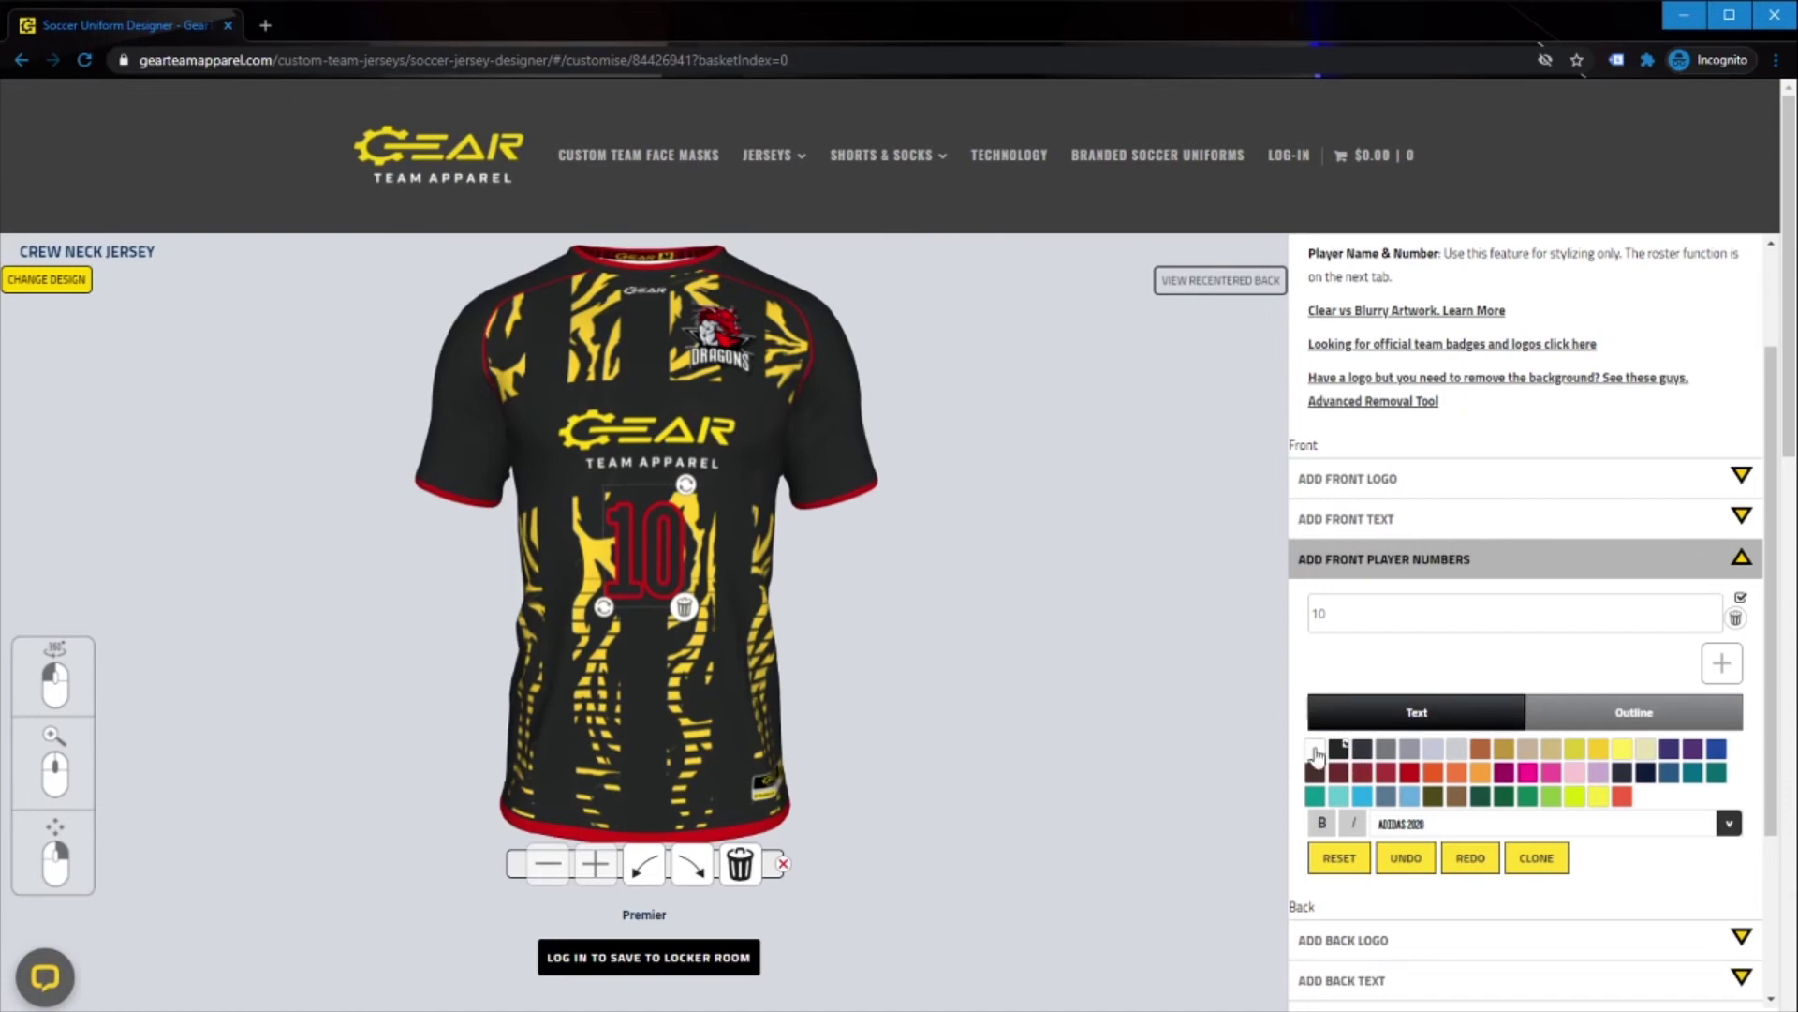
click(1312, 751)
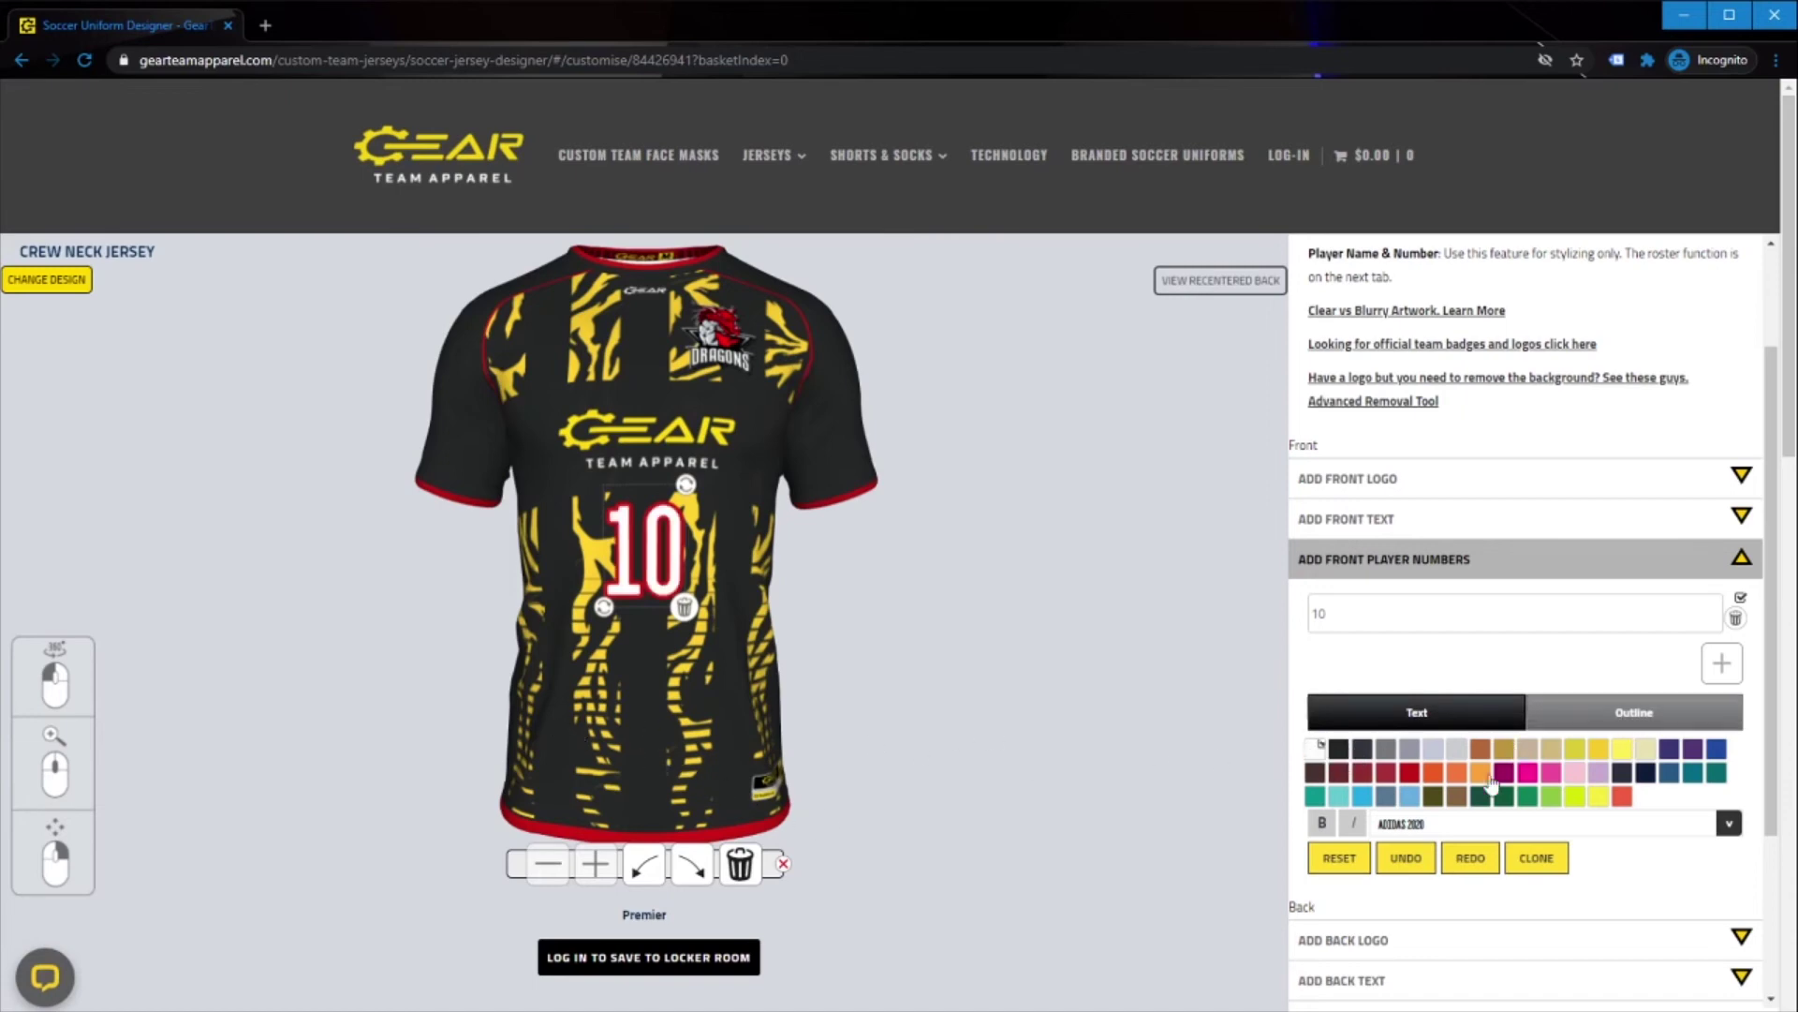
Set the front number's font to Argentina 2019, check it on the jersey and close the front number options
click(1728, 824)
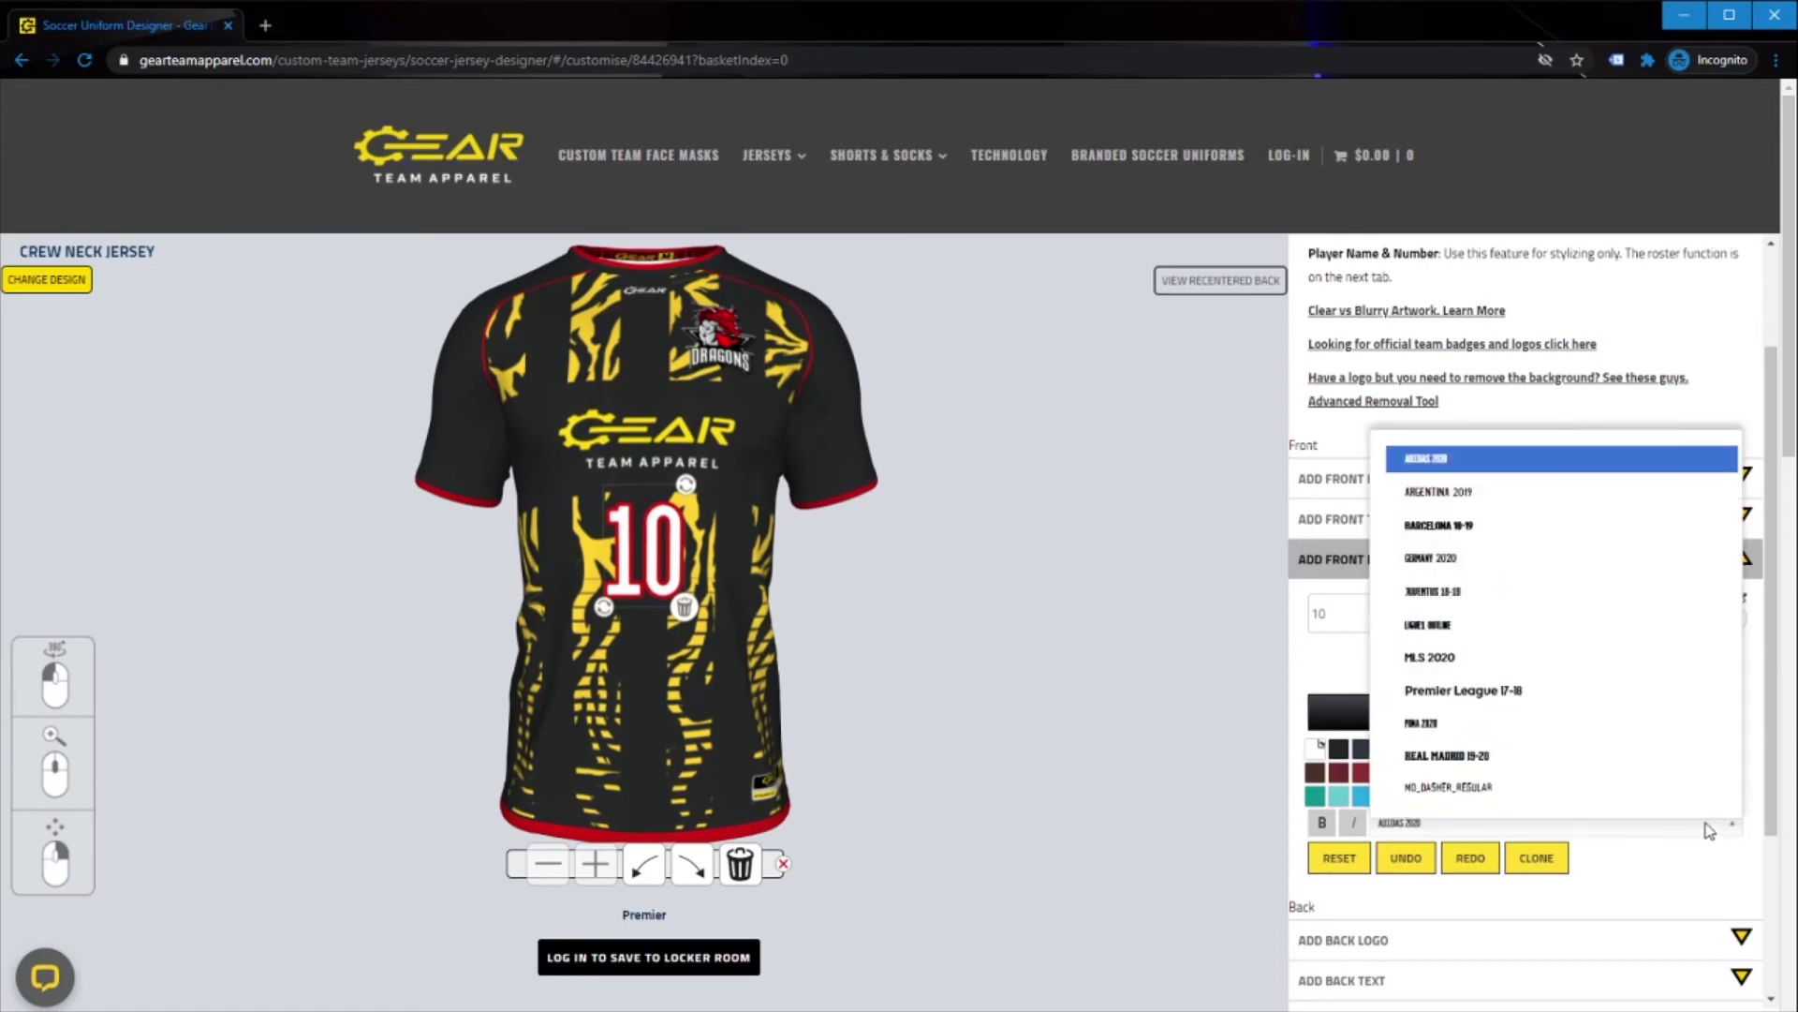
click(1461, 504)
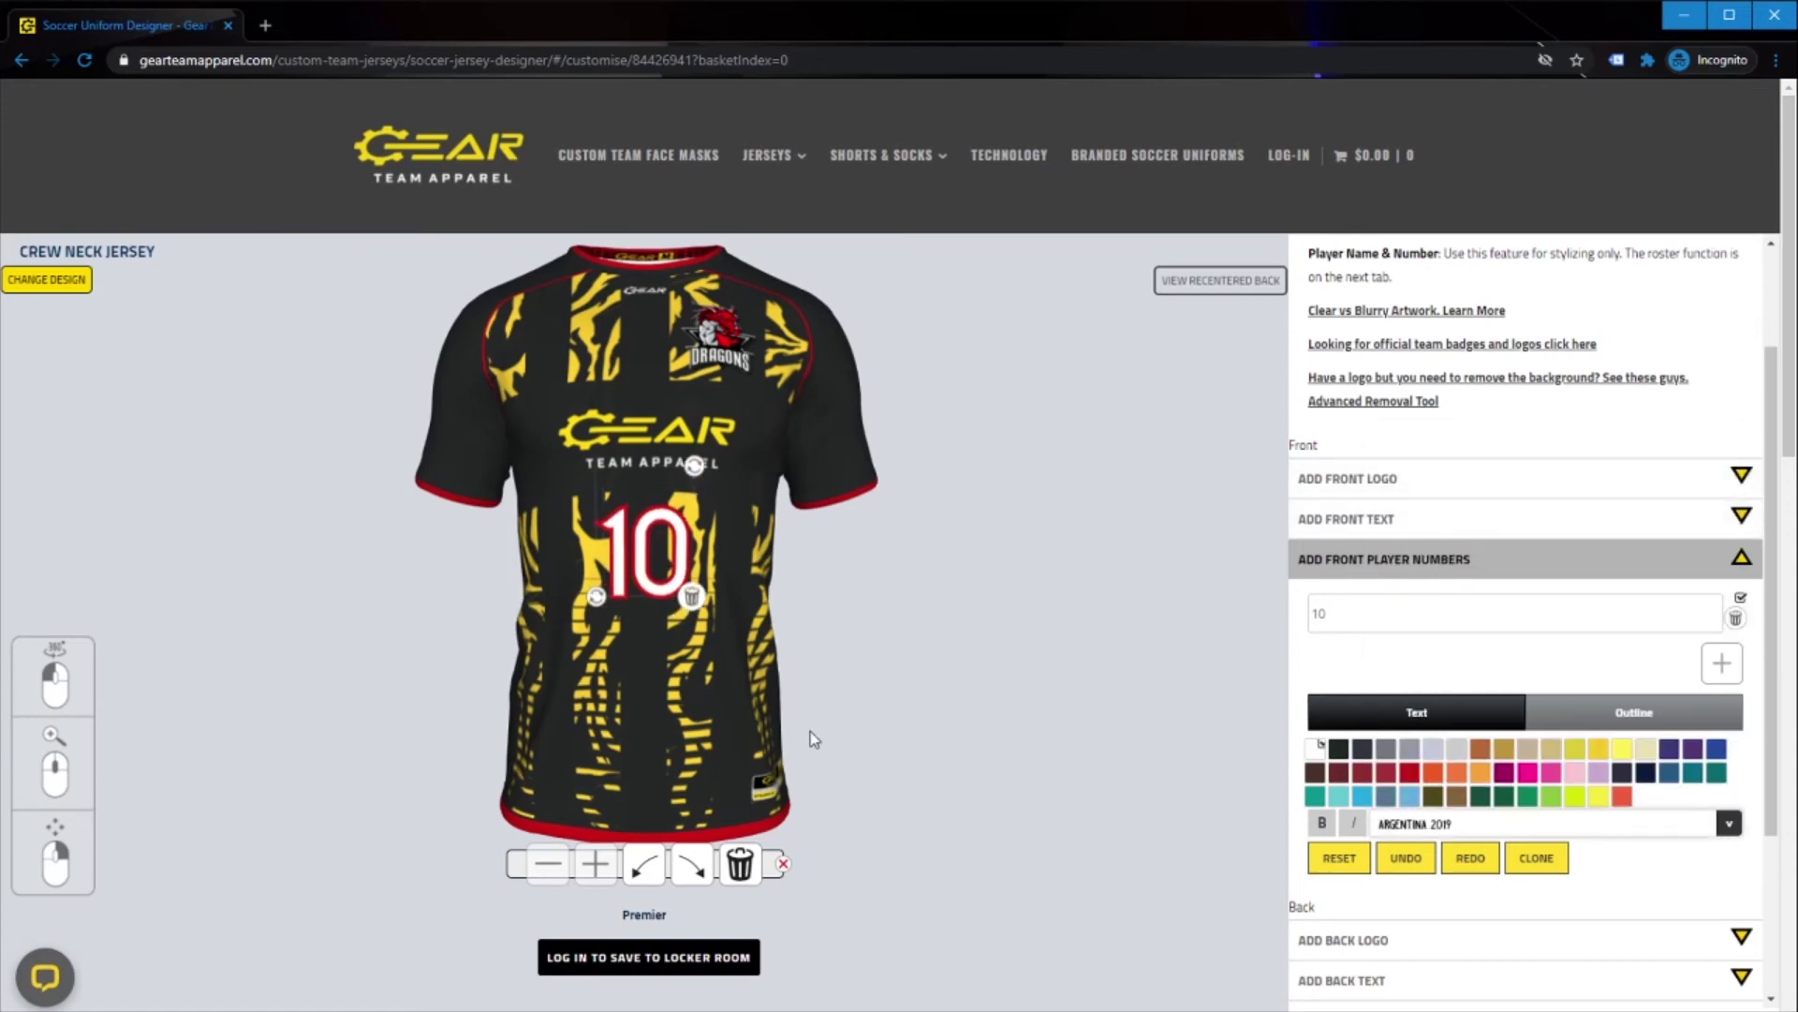
click(569, 753)
drag(552, 716, 674, 749)
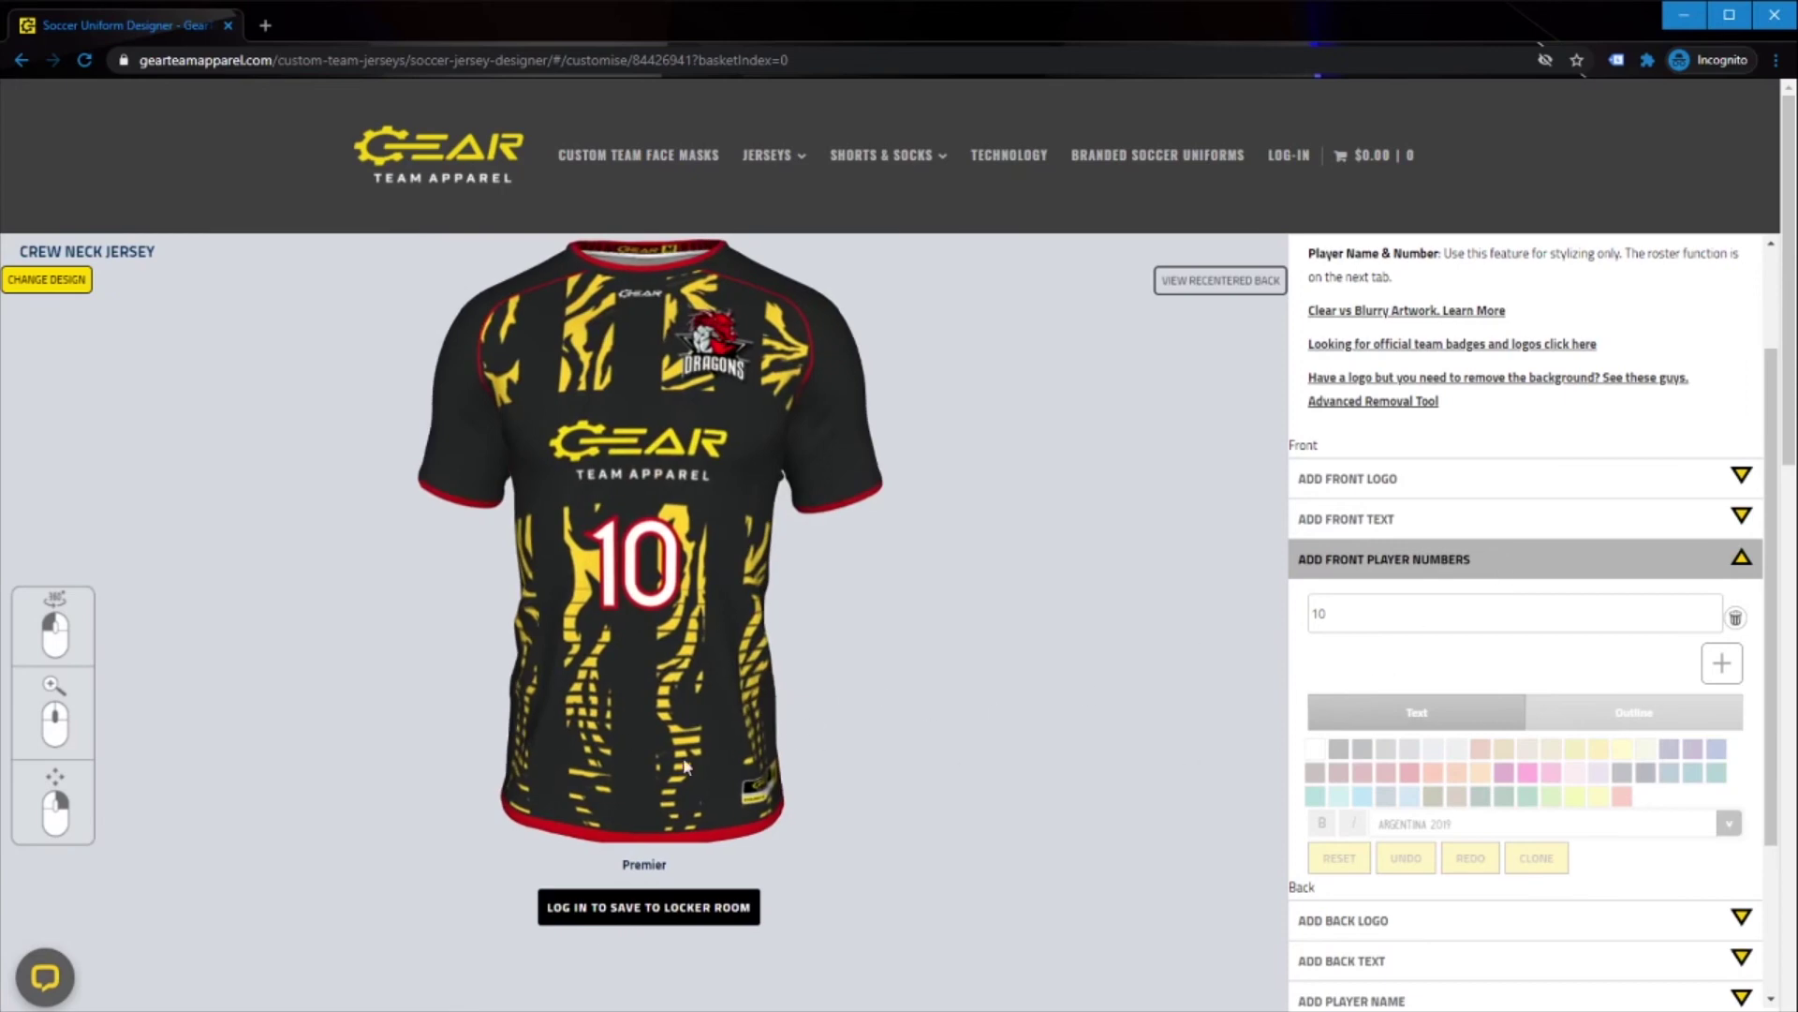
click(1478, 573)
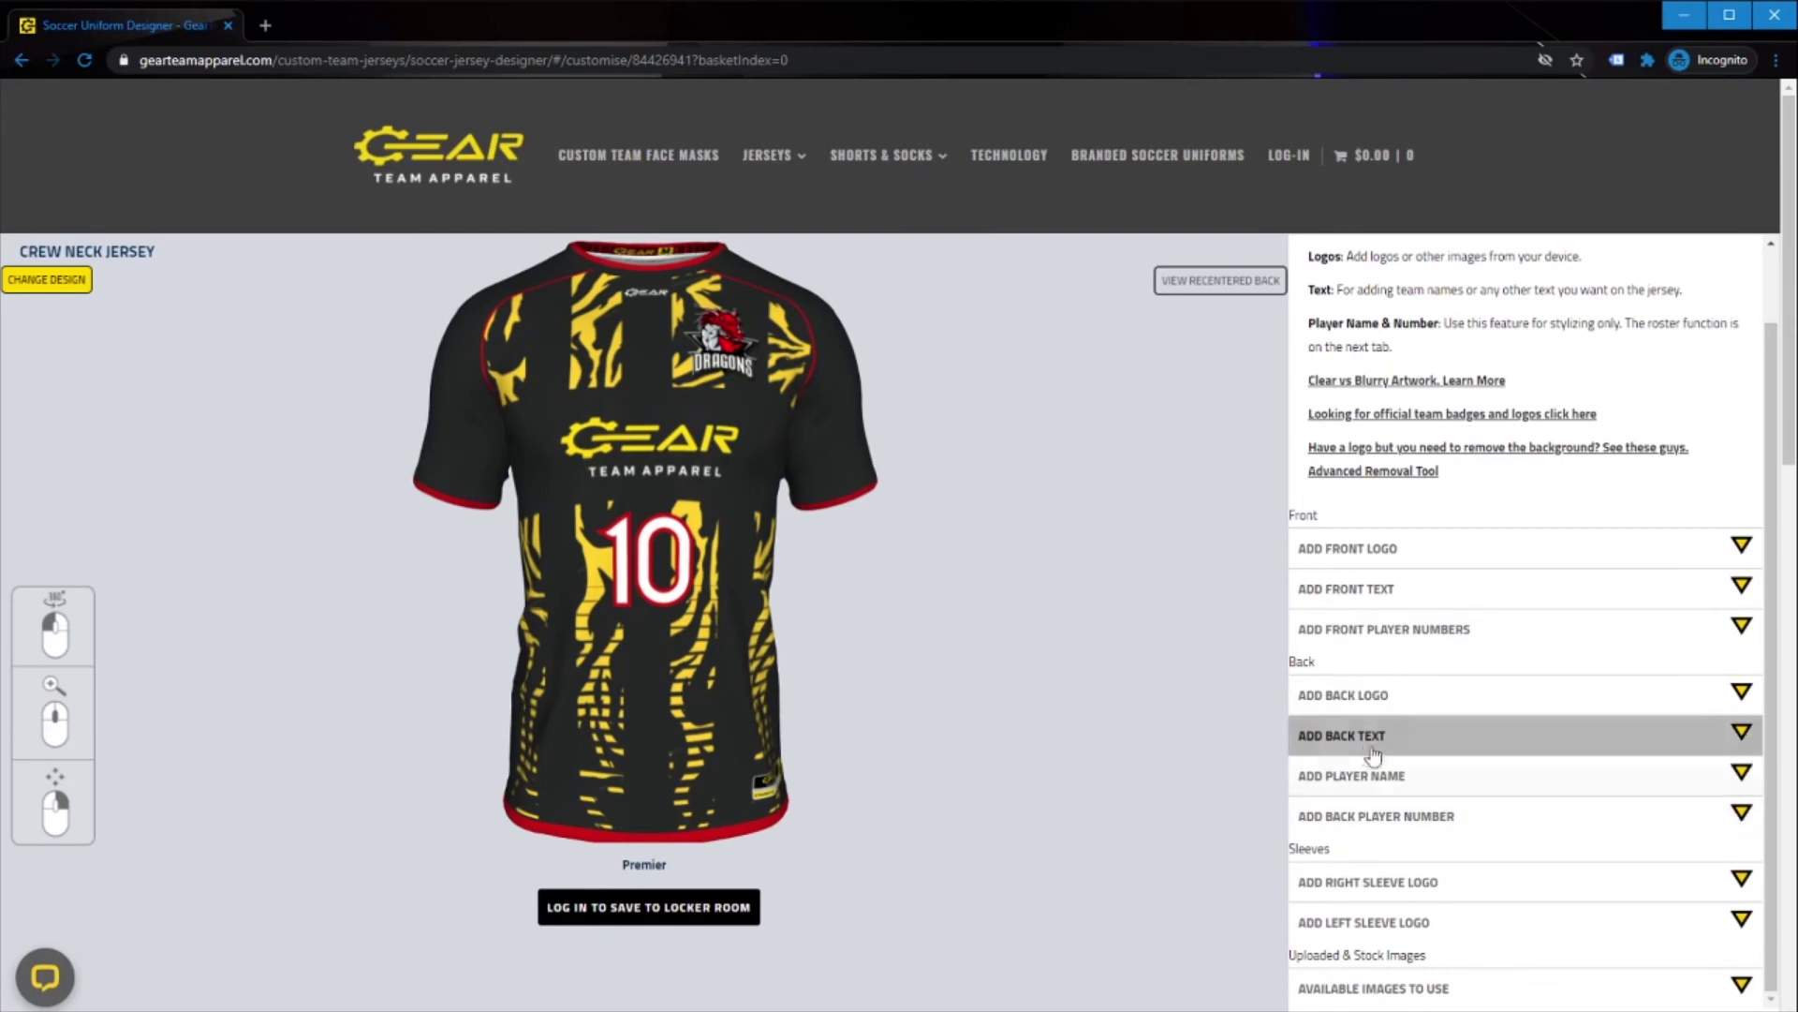
Add the placeholder player name "NAME" across the upper back of the jersey
click(1395, 777)
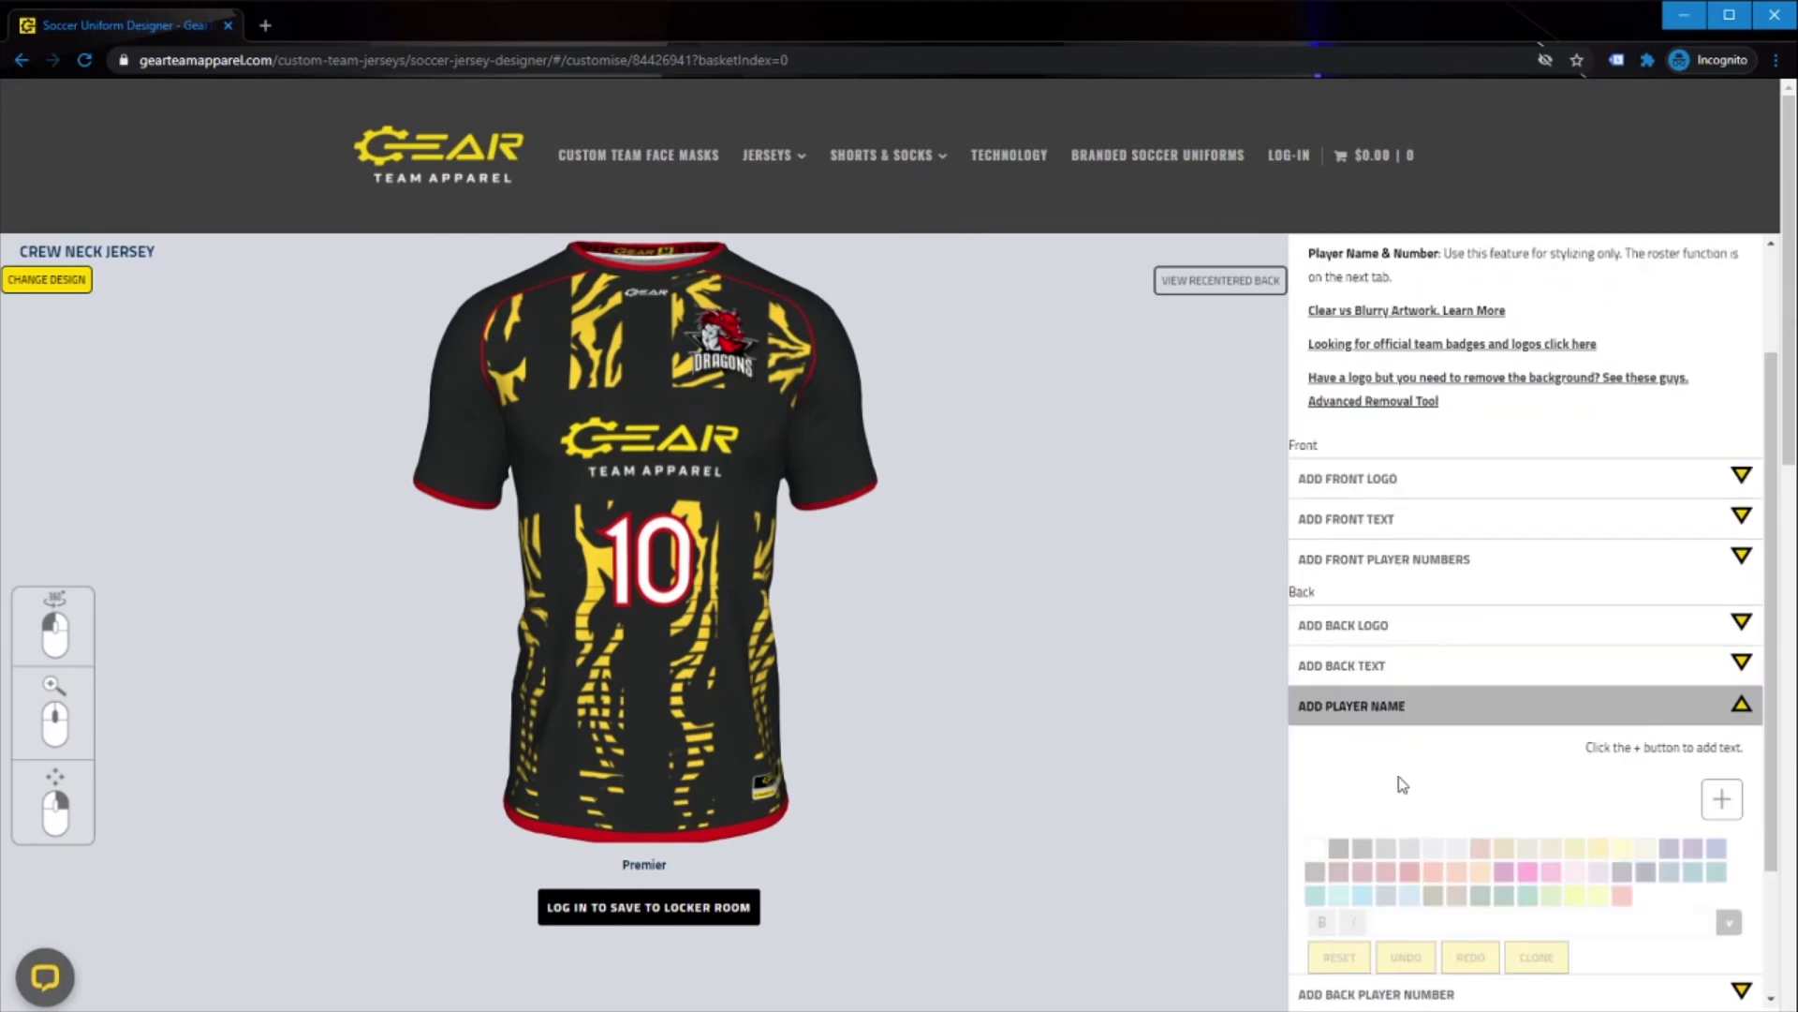
click(1720, 799)
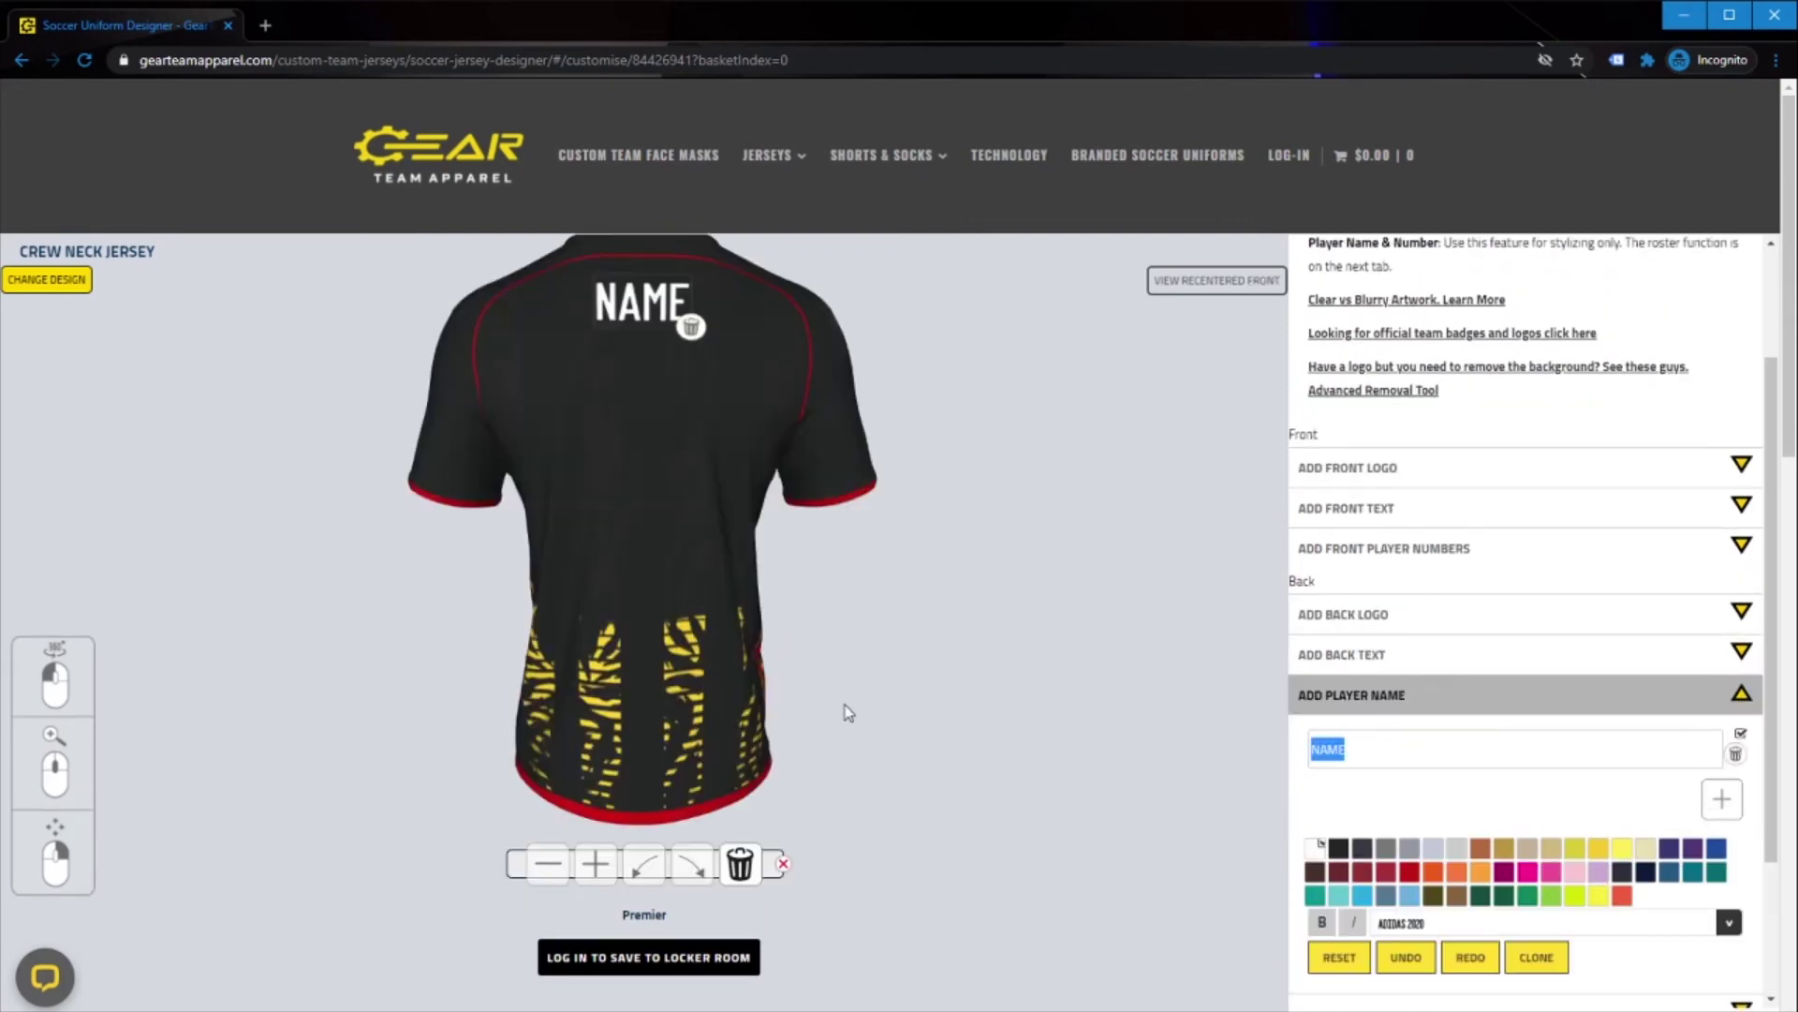
click(1525, 709)
Add the player number 10 to the jersey back below the name, in the Argentina 2019 font
click(1402, 831)
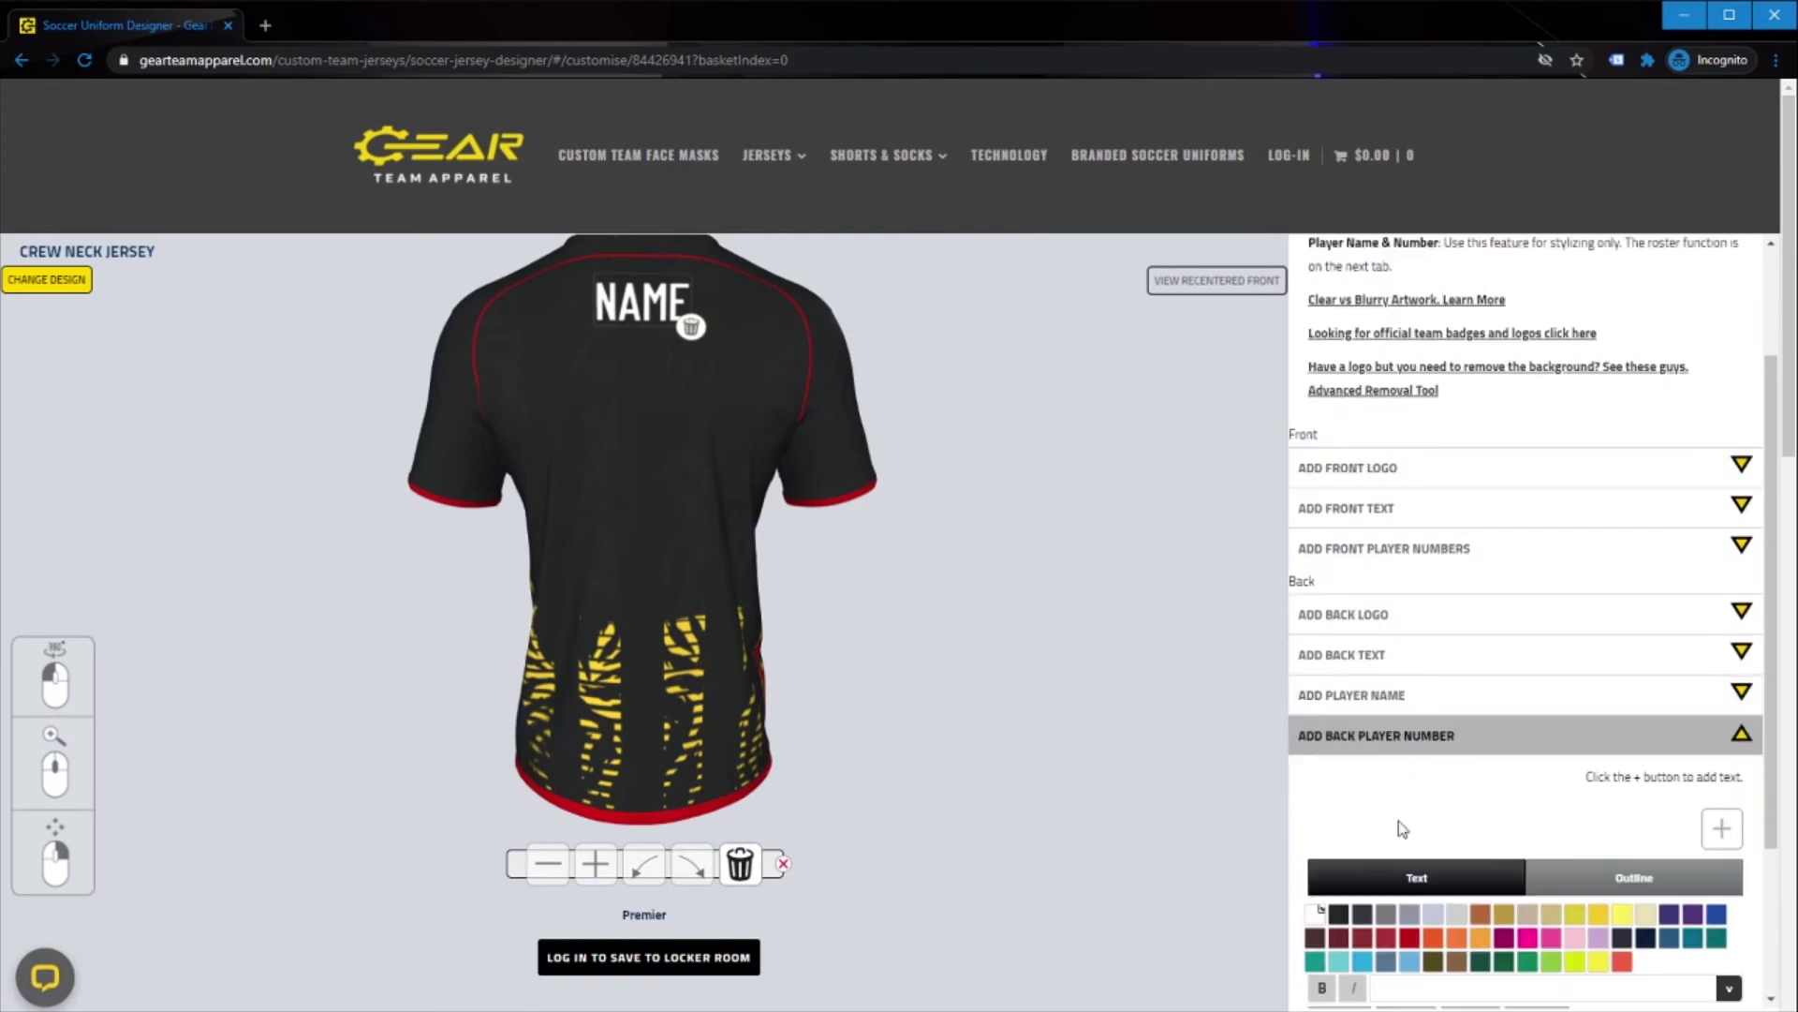
click(1722, 828)
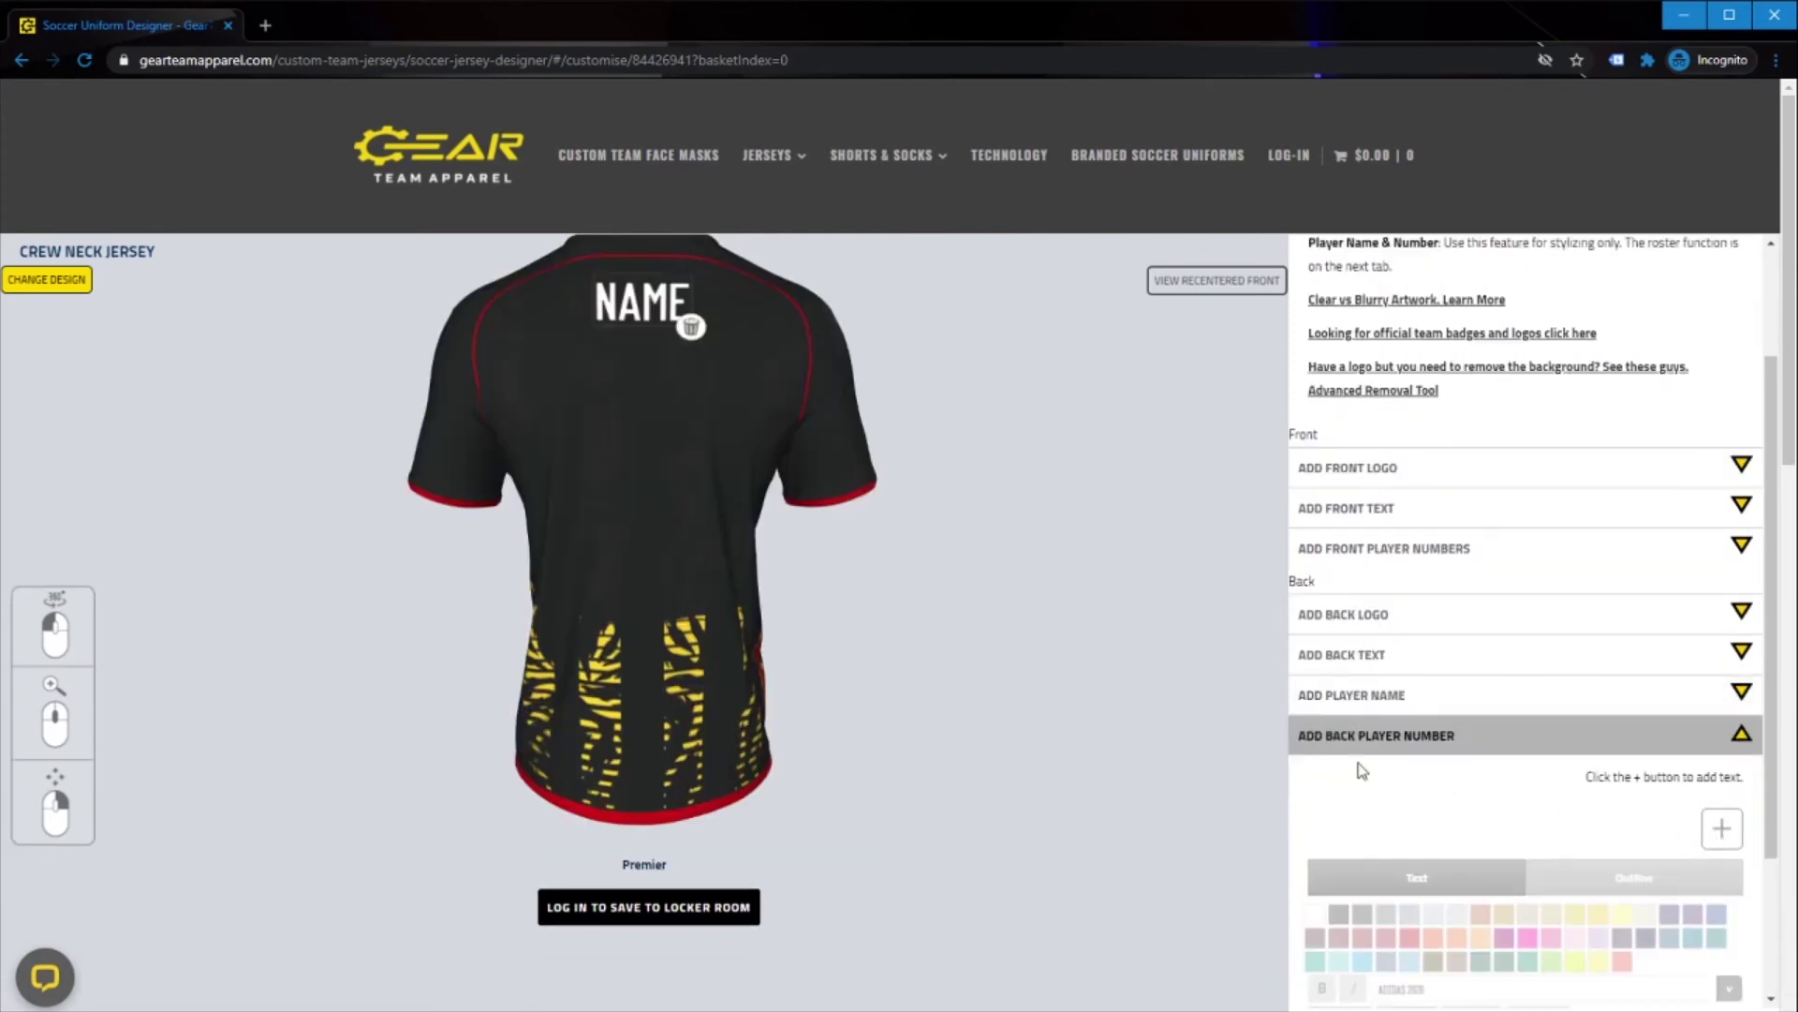
click(1414, 873)
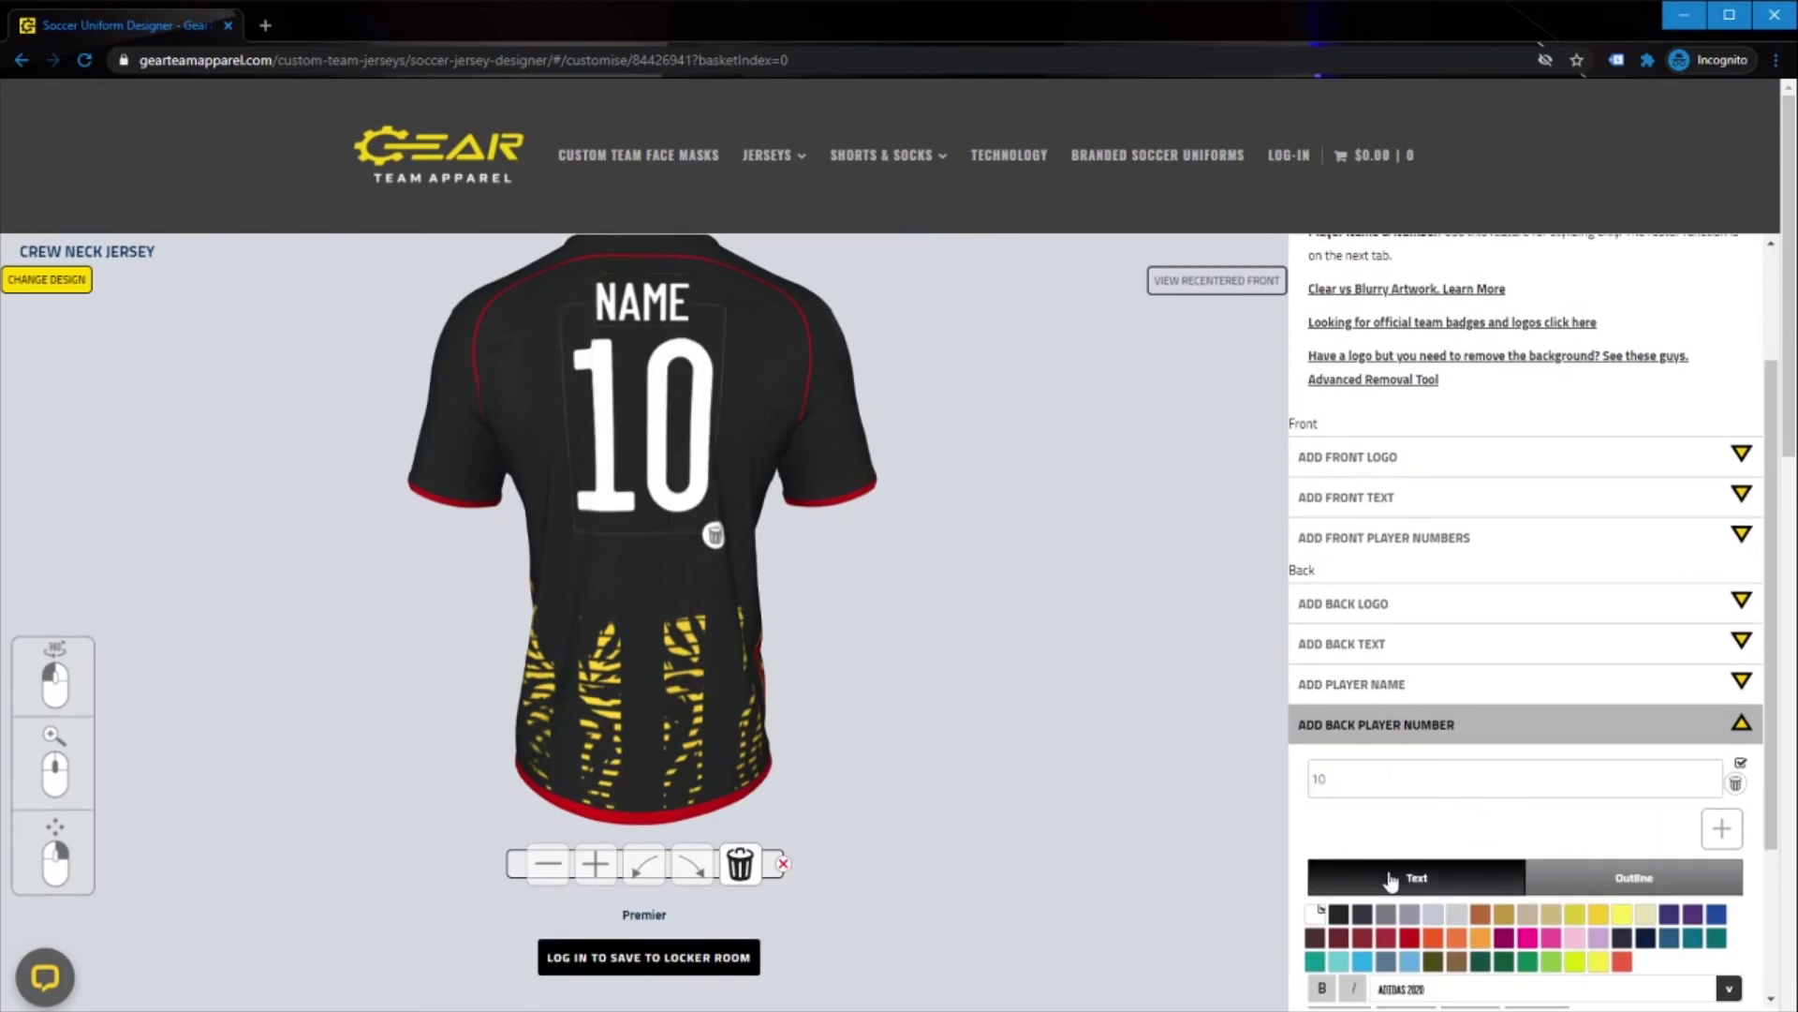
scroll(1475, 783, down, 2)
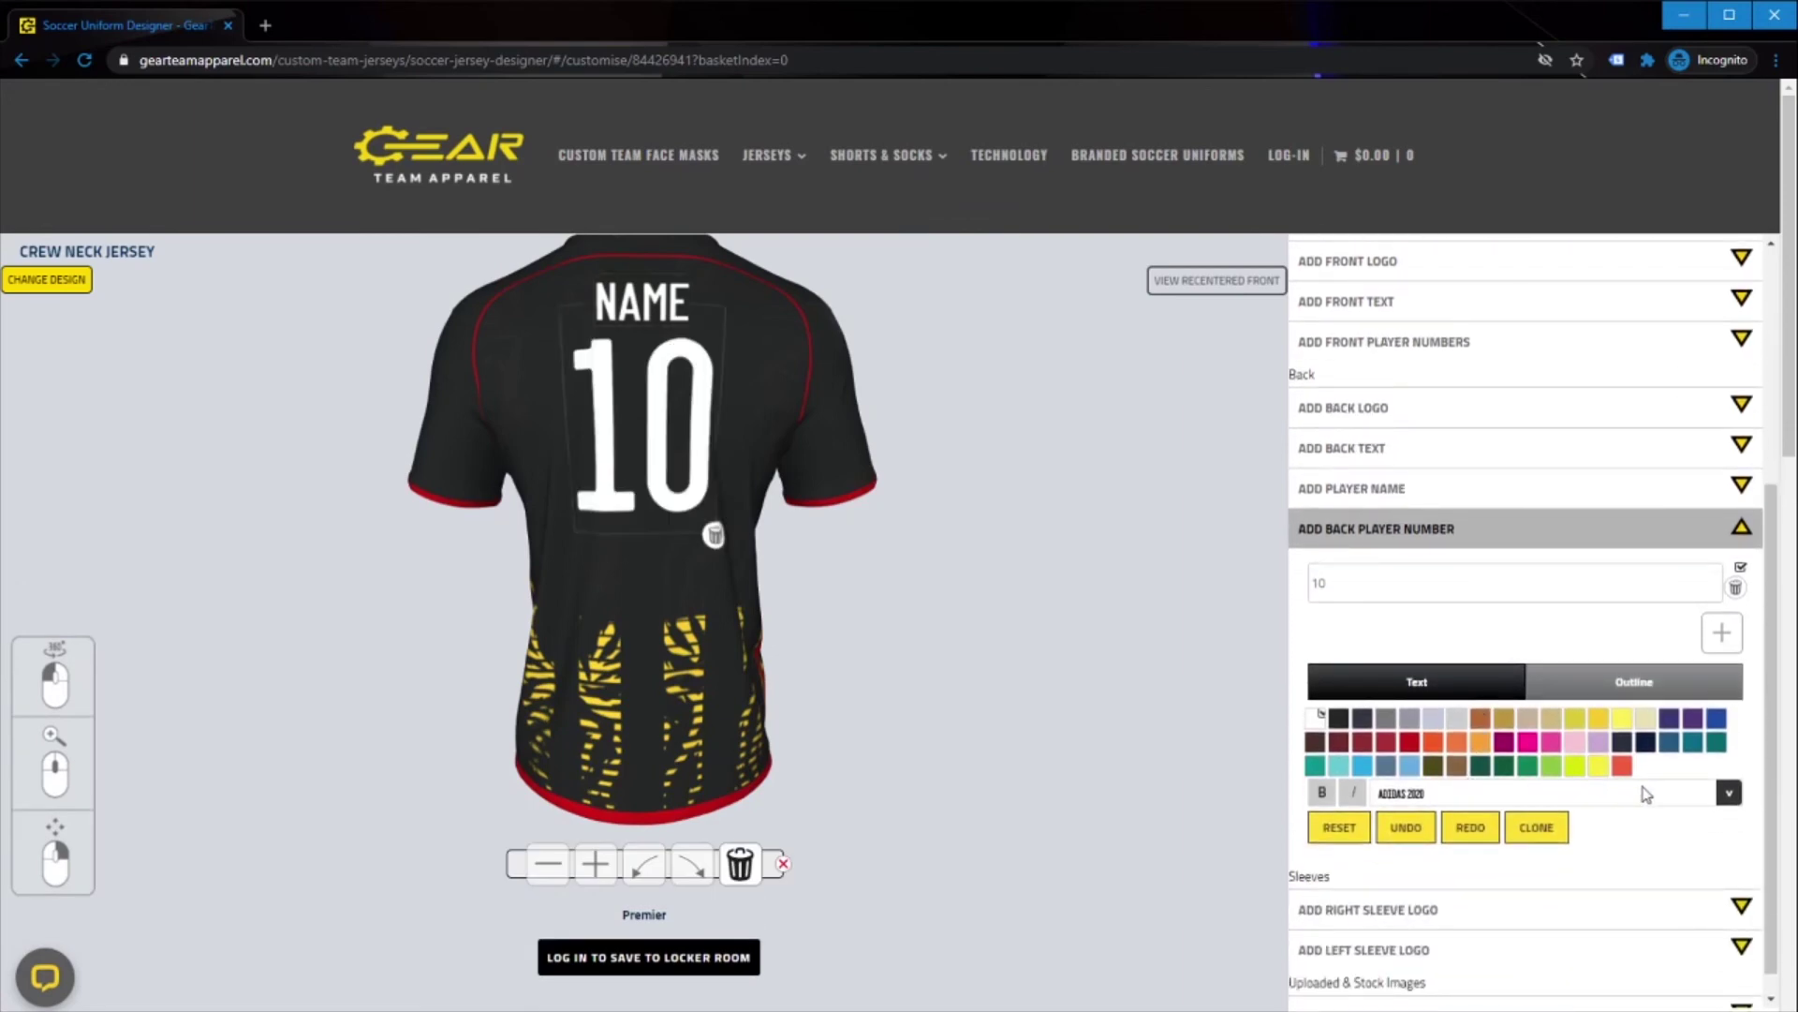
click(1729, 795)
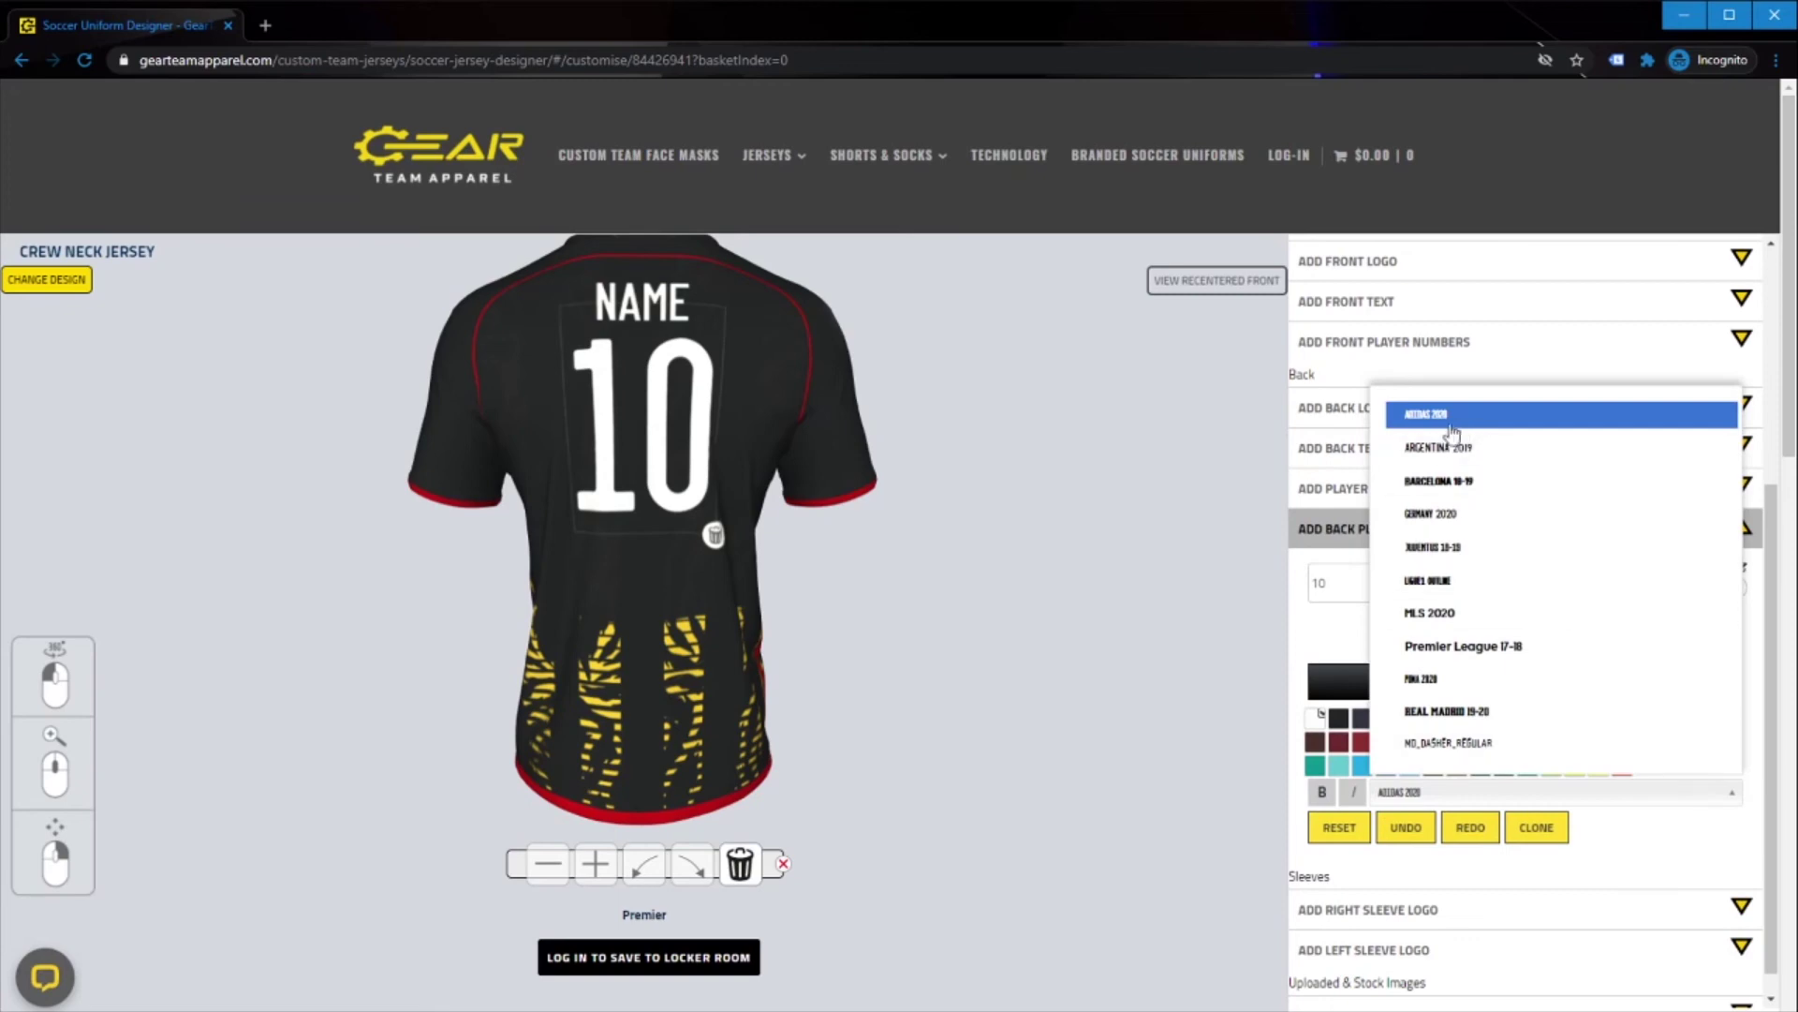
click(1423, 449)
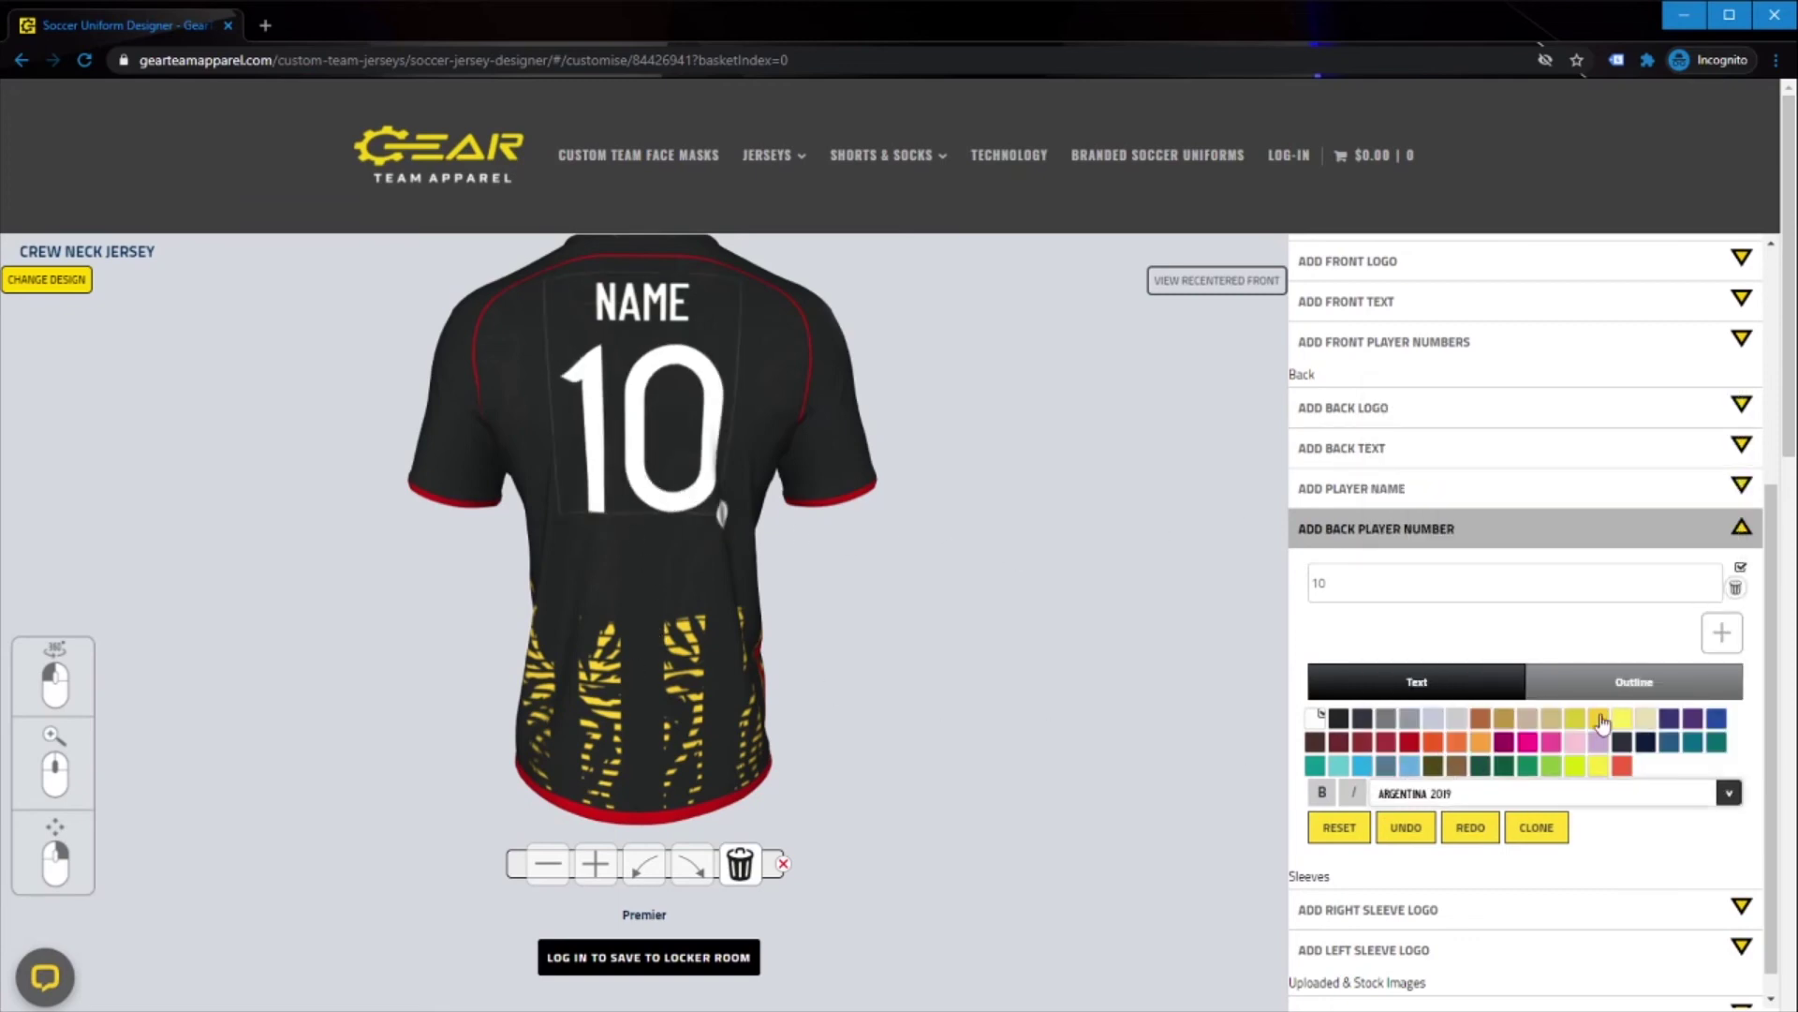
Give the back number a red outline at about 40% of the maximum width
click(1635, 682)
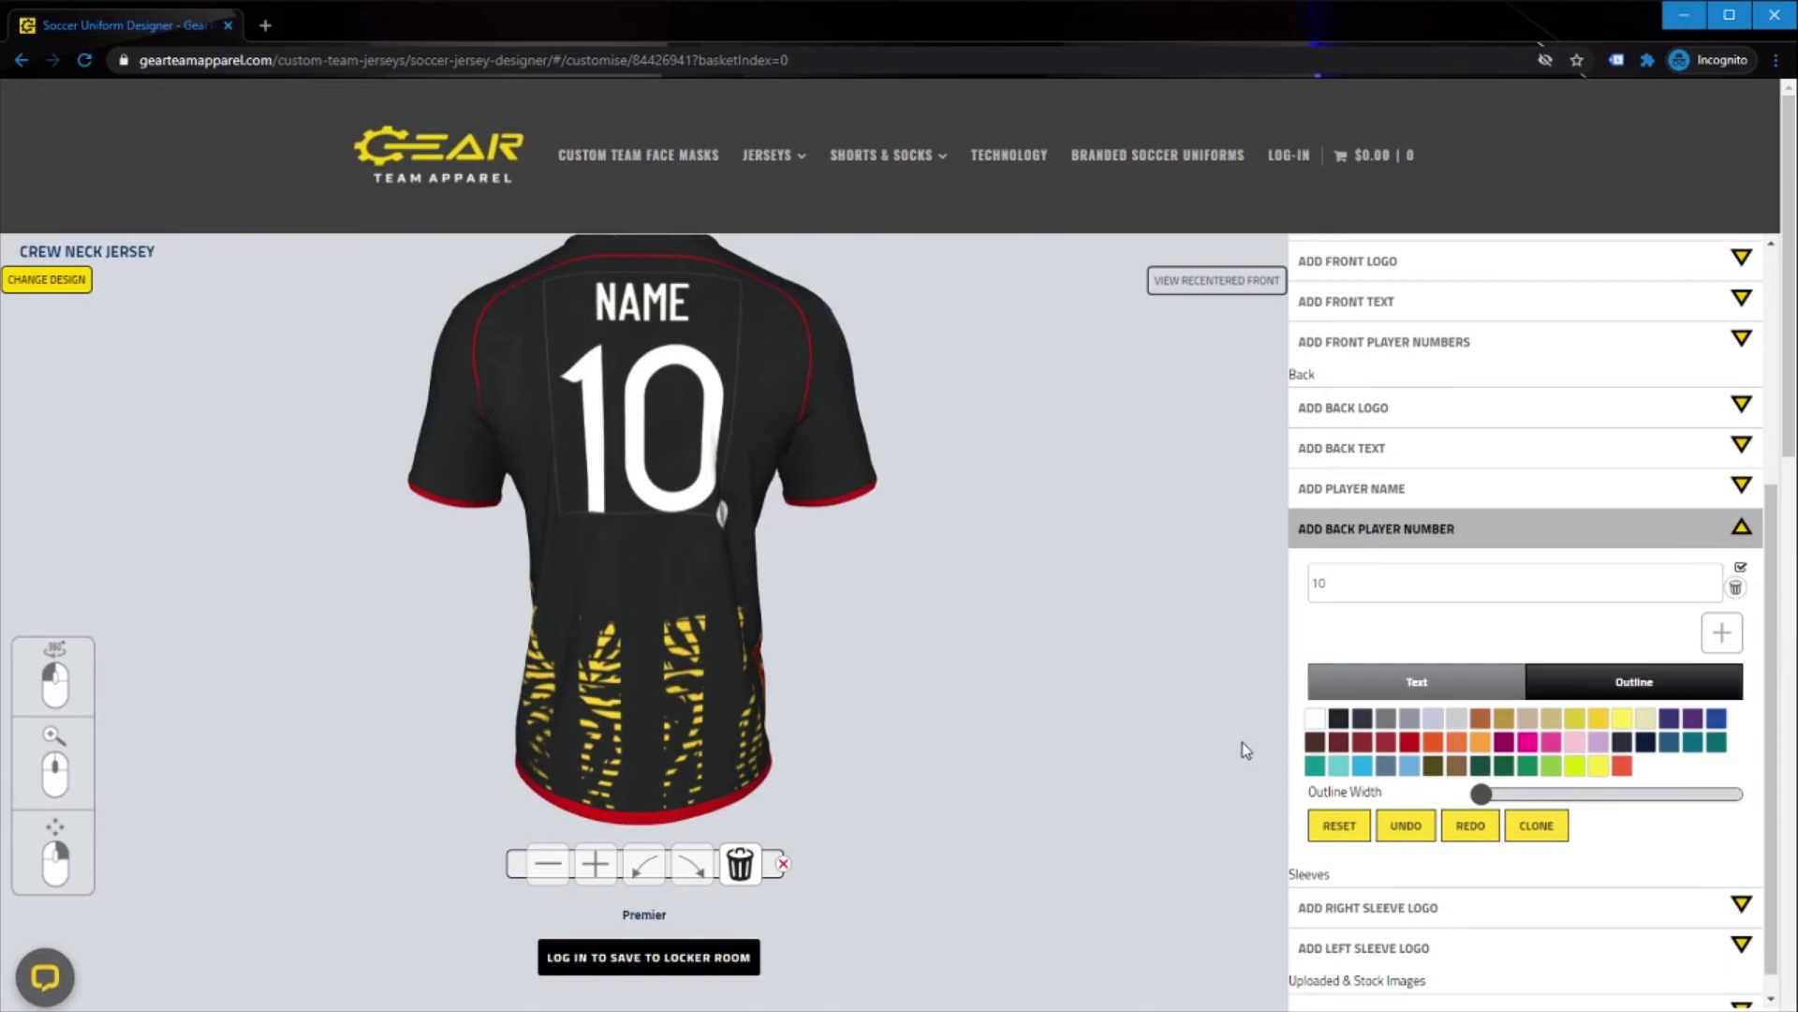
click(1410, 741)
drag(1481, 795, 1588, 796)
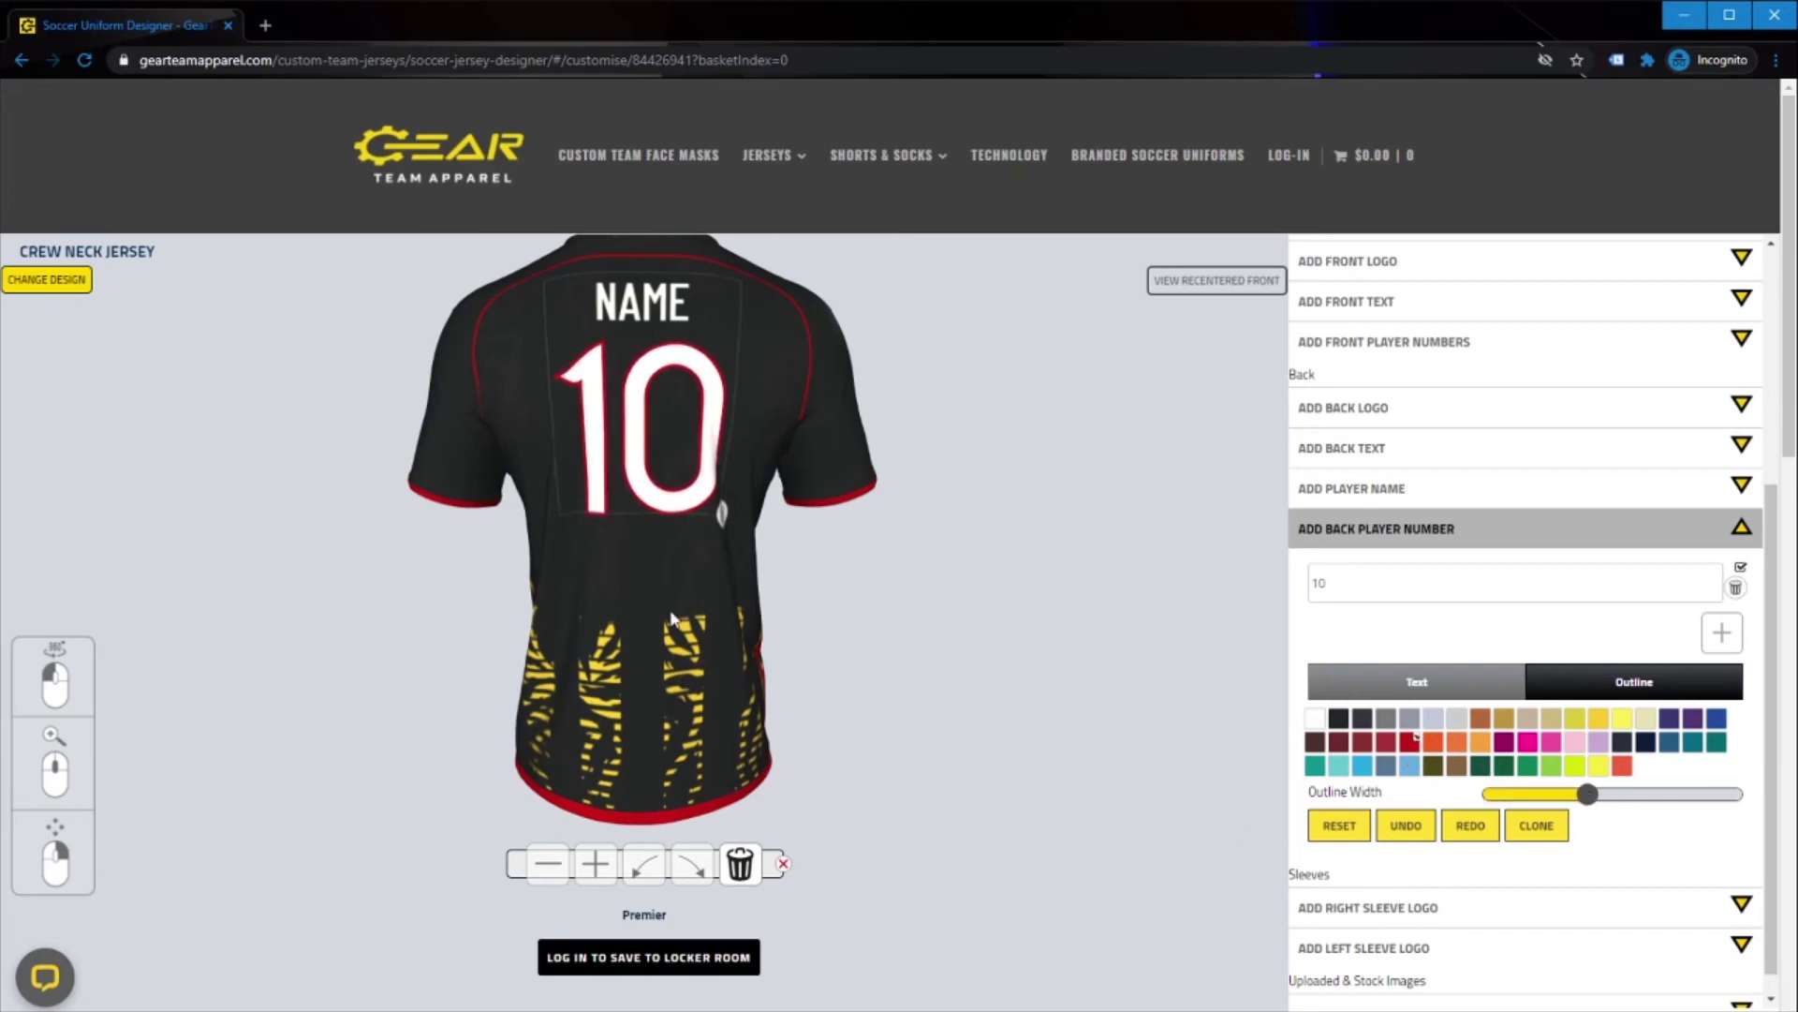
Inspect the jersey's back and front with the finished numbers and close the back player number options
drag(553, 673, 595, 433)
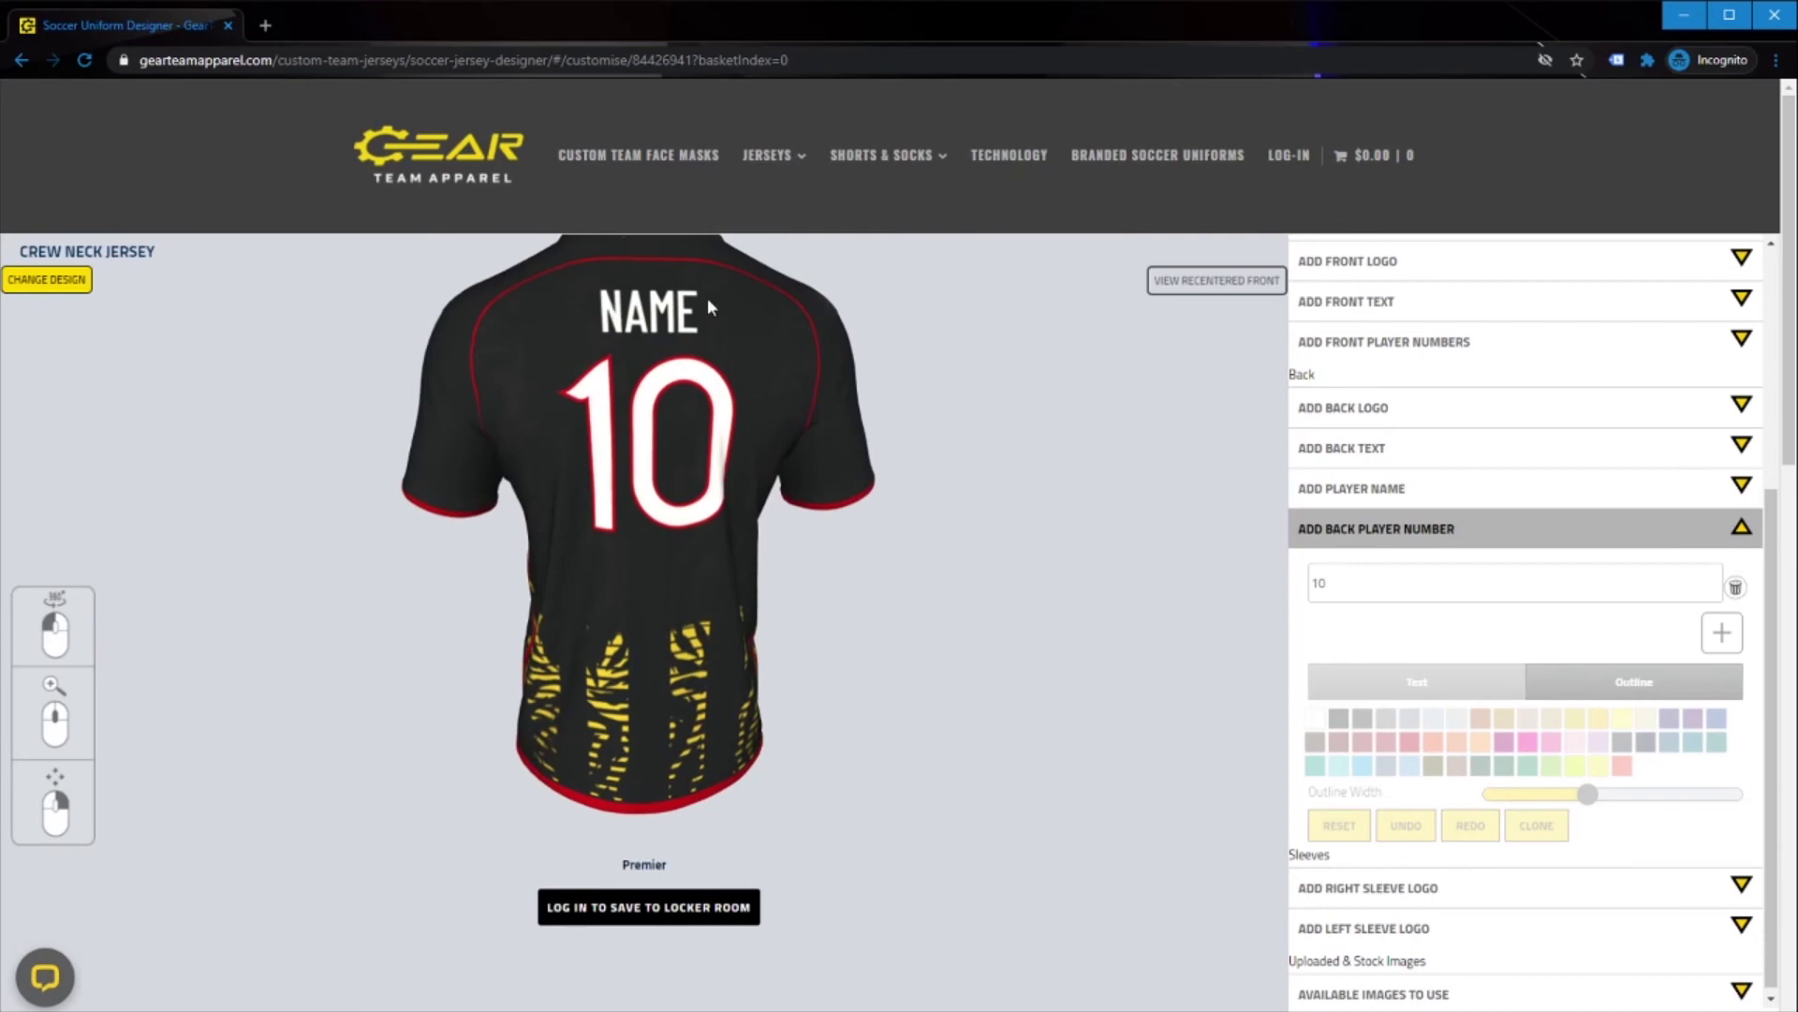
drag(487, 698, 637, 737)
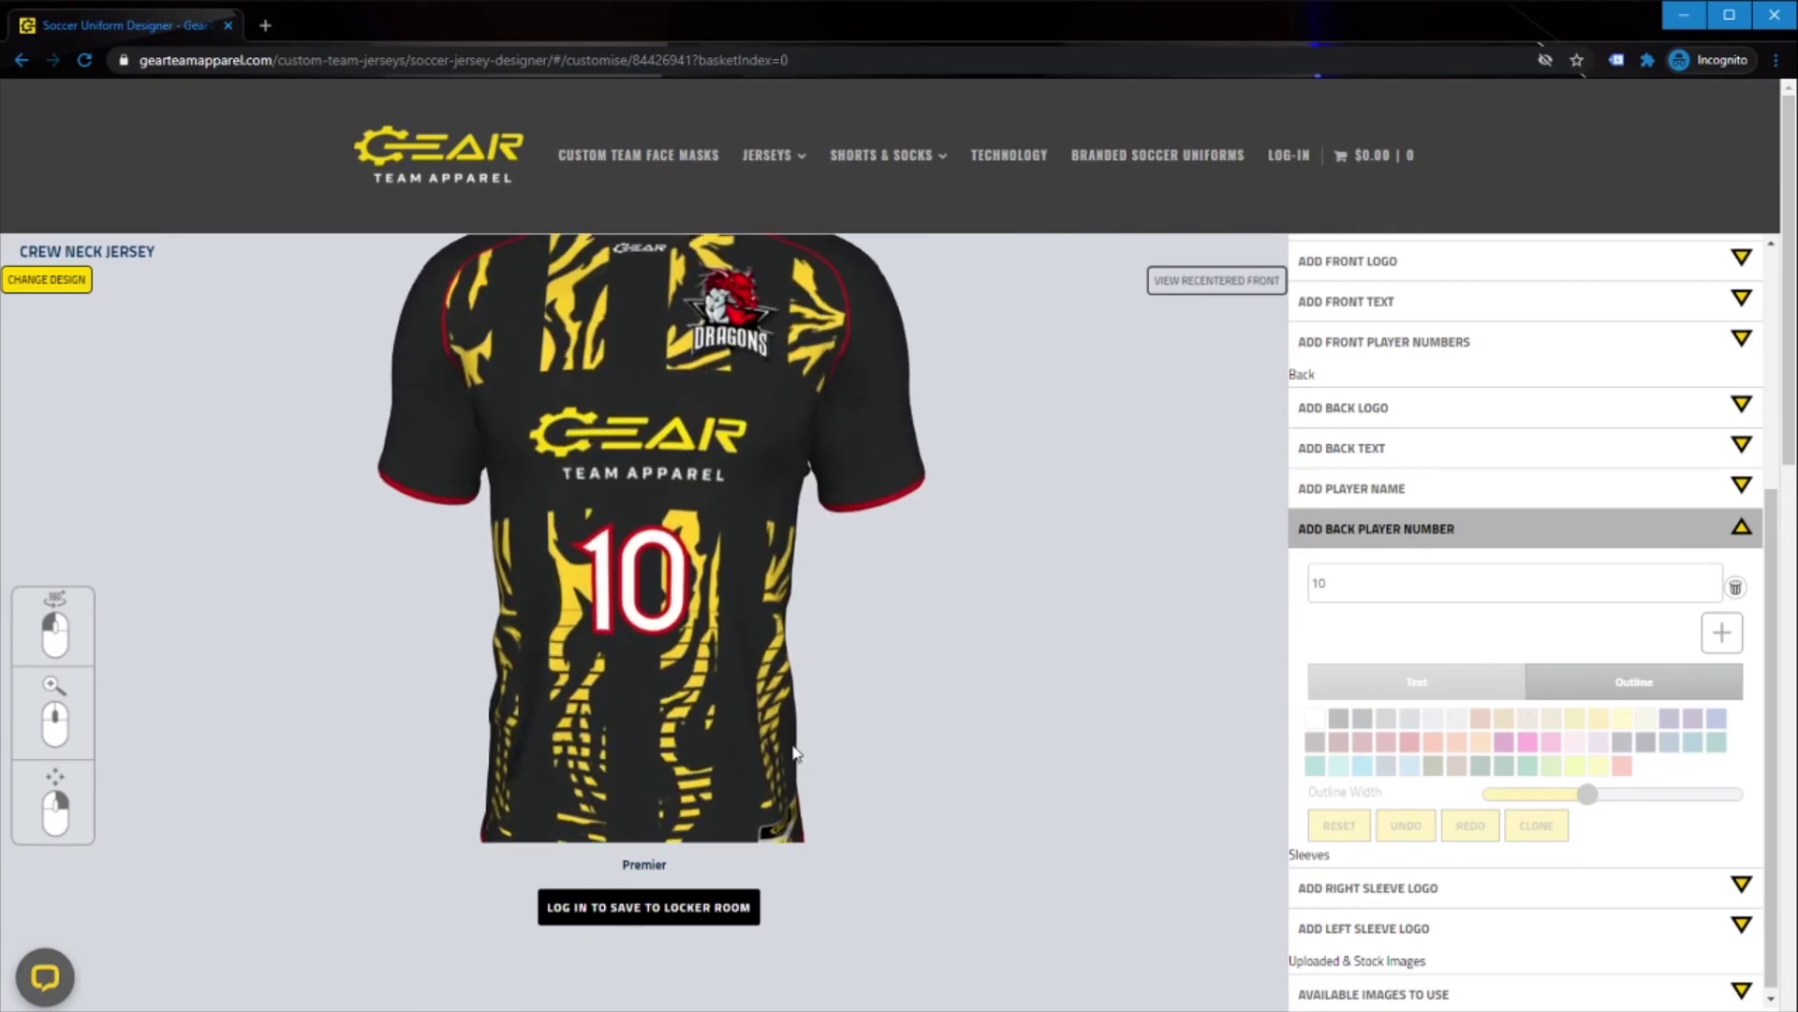
scroll(1445, 710, up, 4)
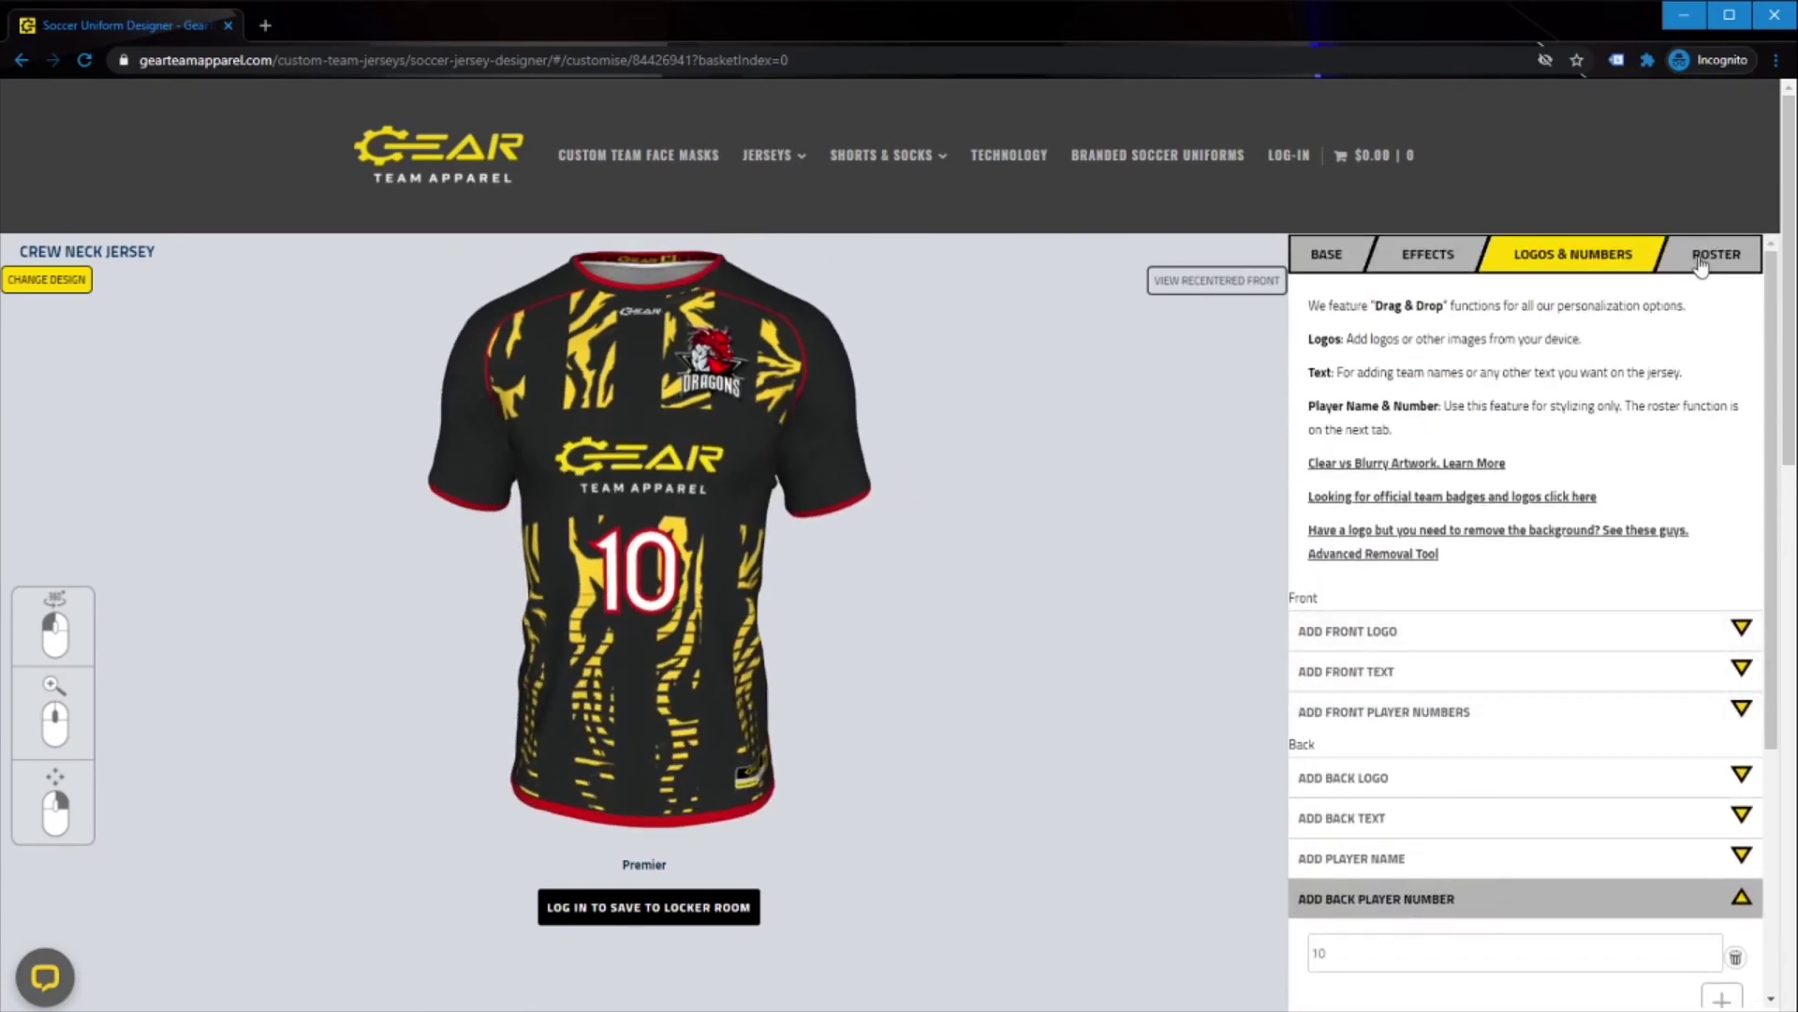
scroll(1443, 786, down, 3)
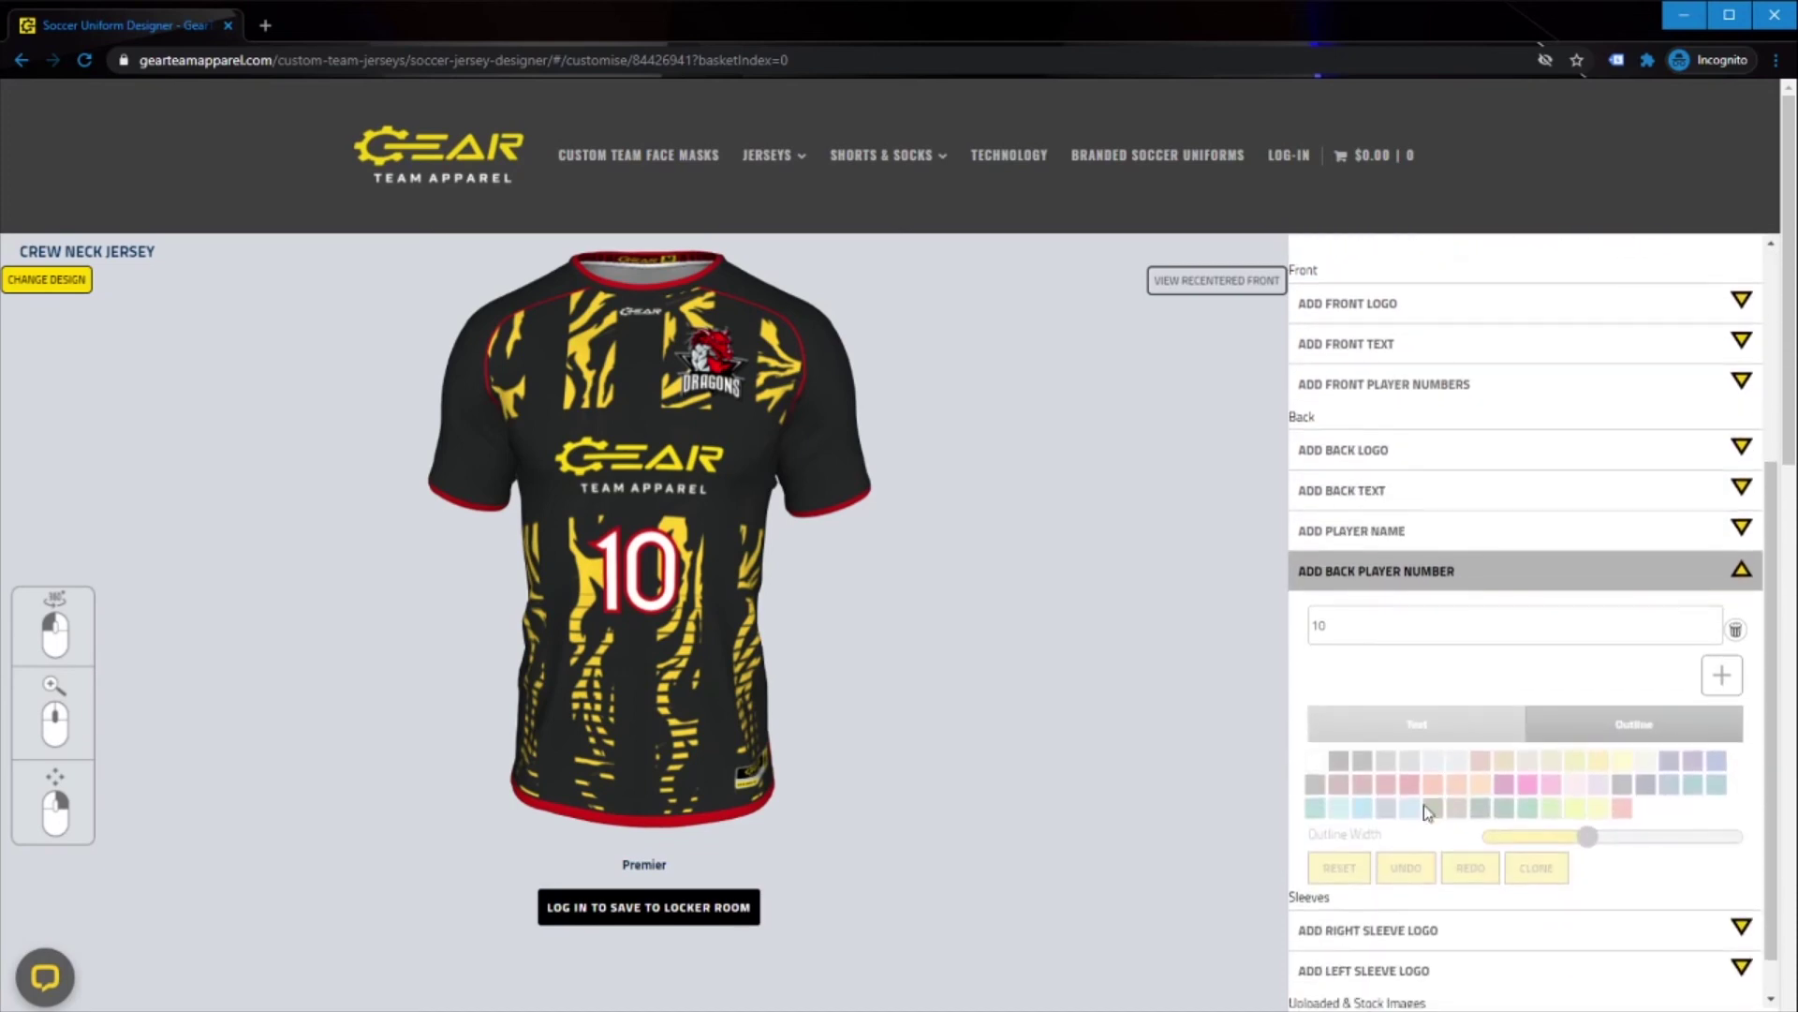
click(1466, 574)
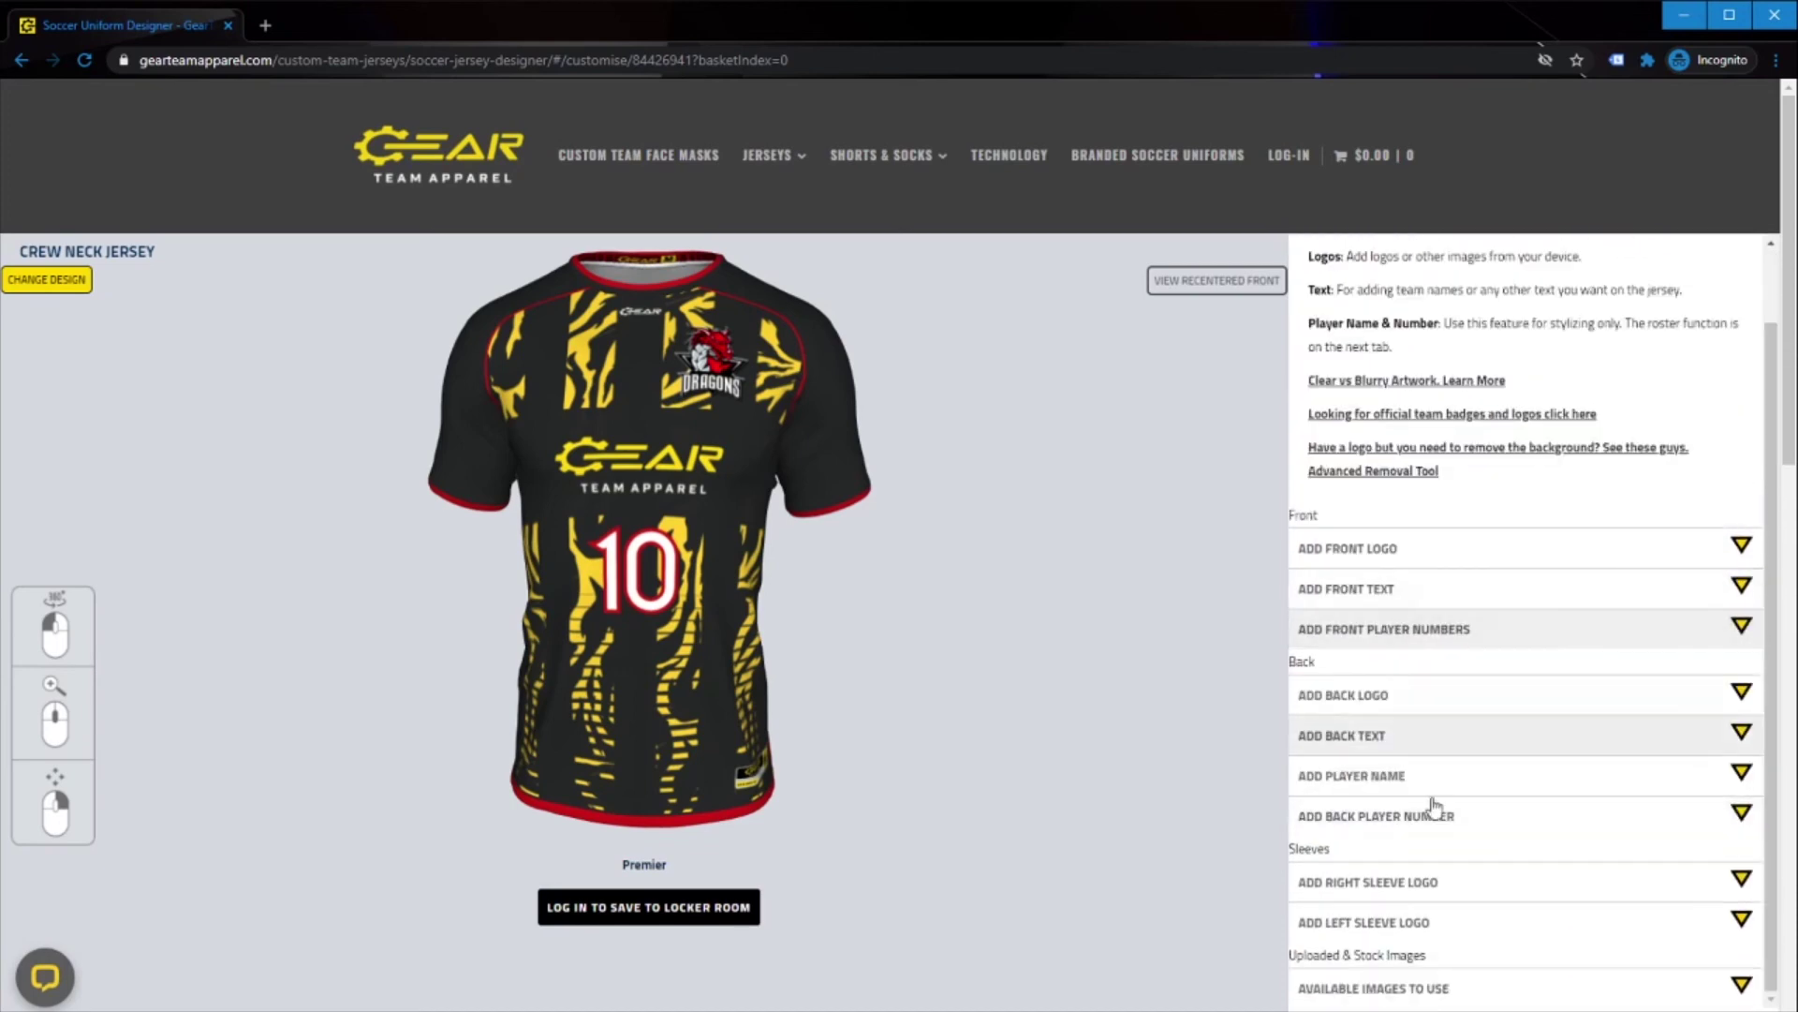
scroll(1419, 778, down, 2)
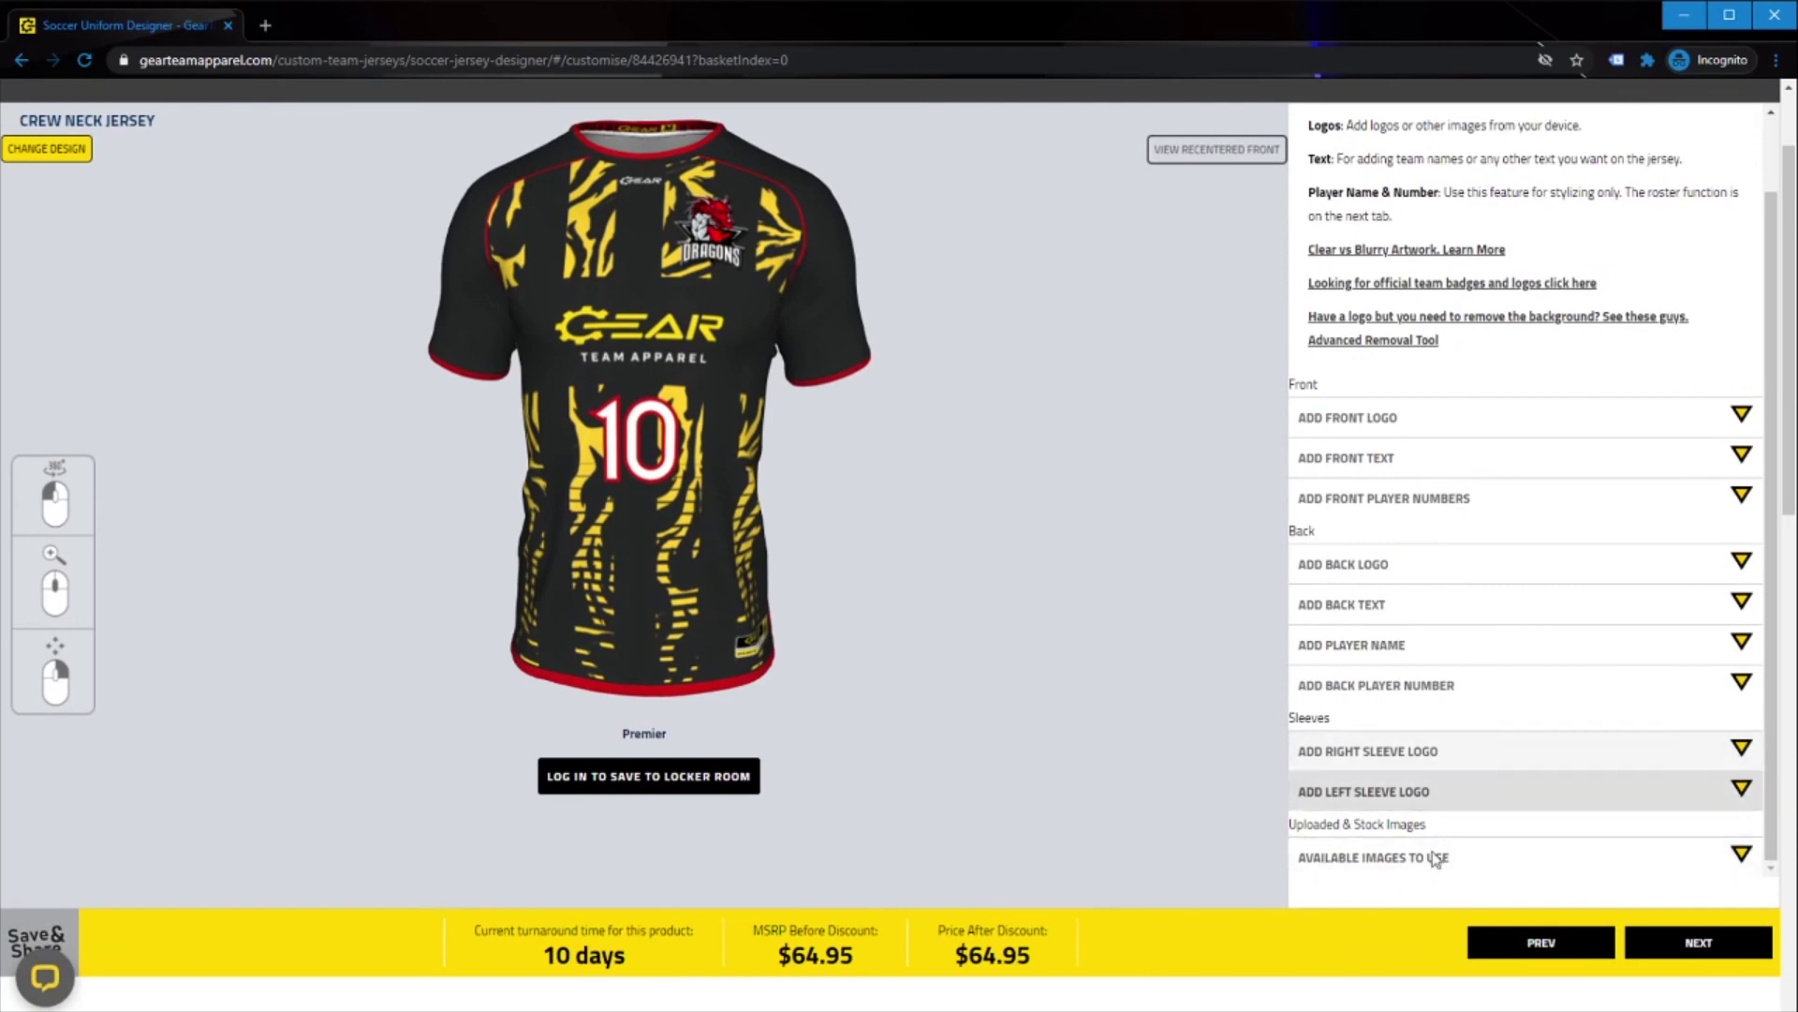
scroll(1555, 740, up, 4)
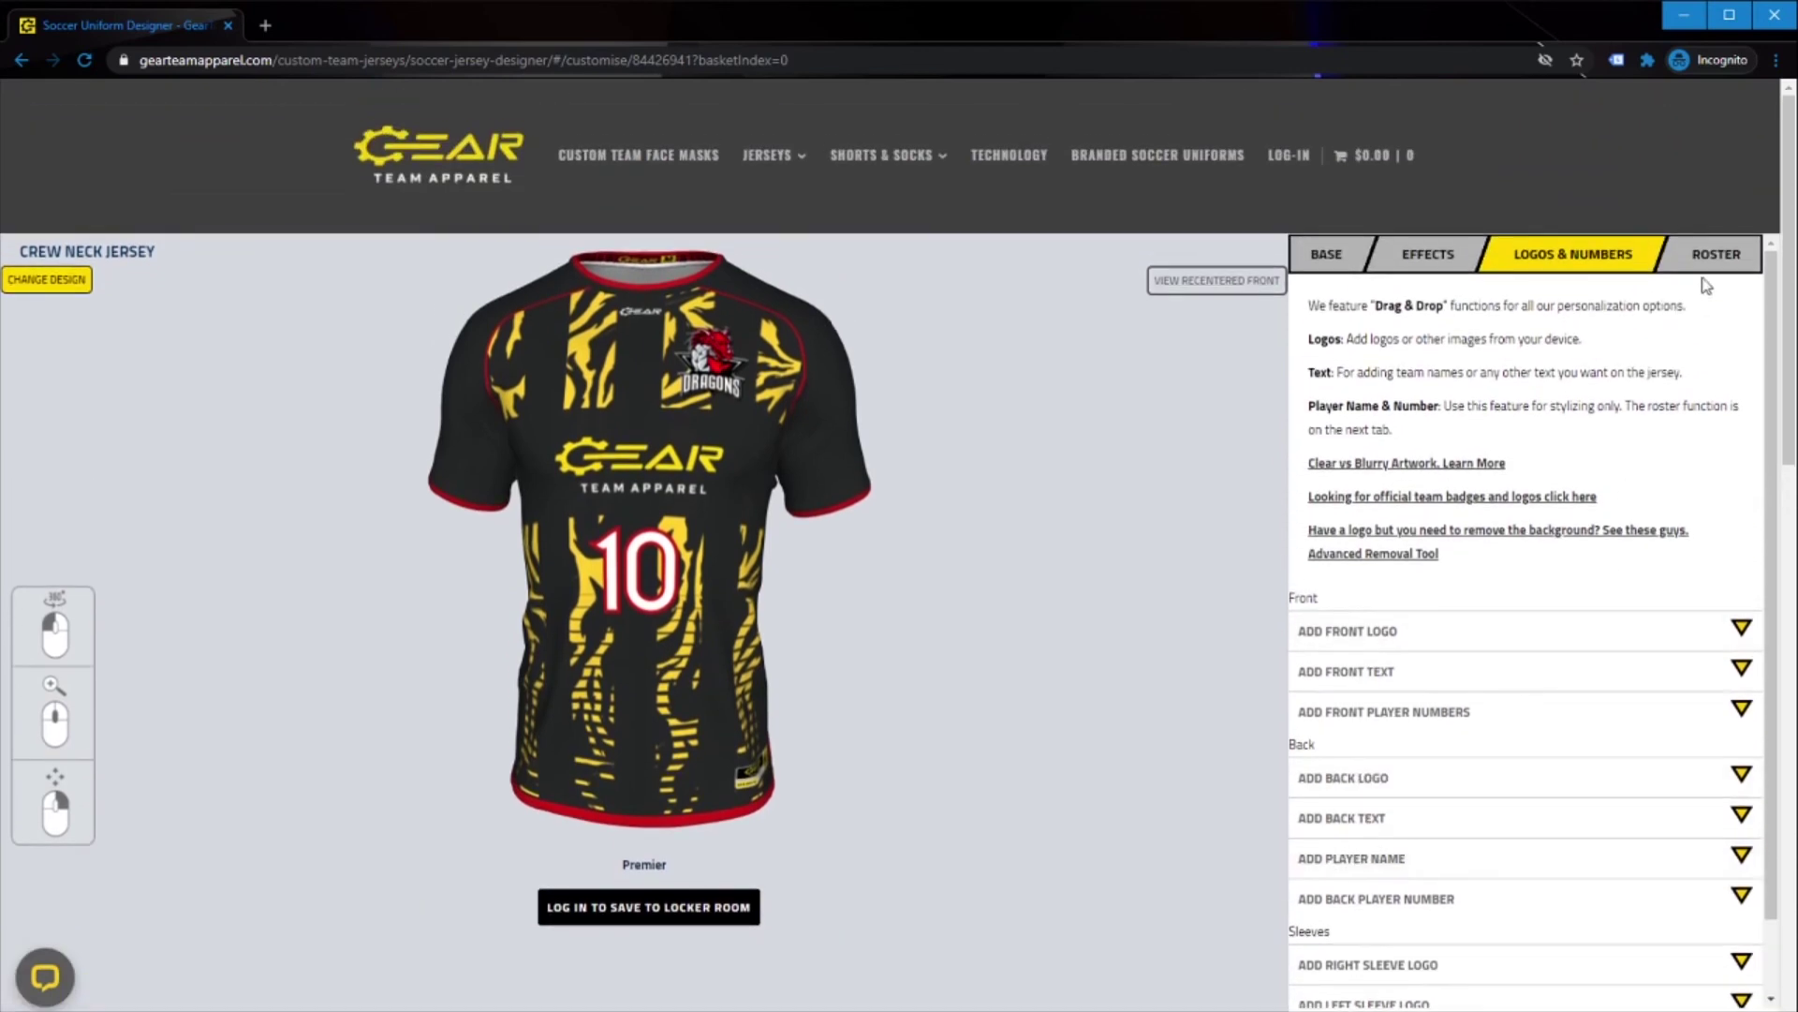
Open the roster and set it to use individual player details instead of size quantities
click(1707, 262)
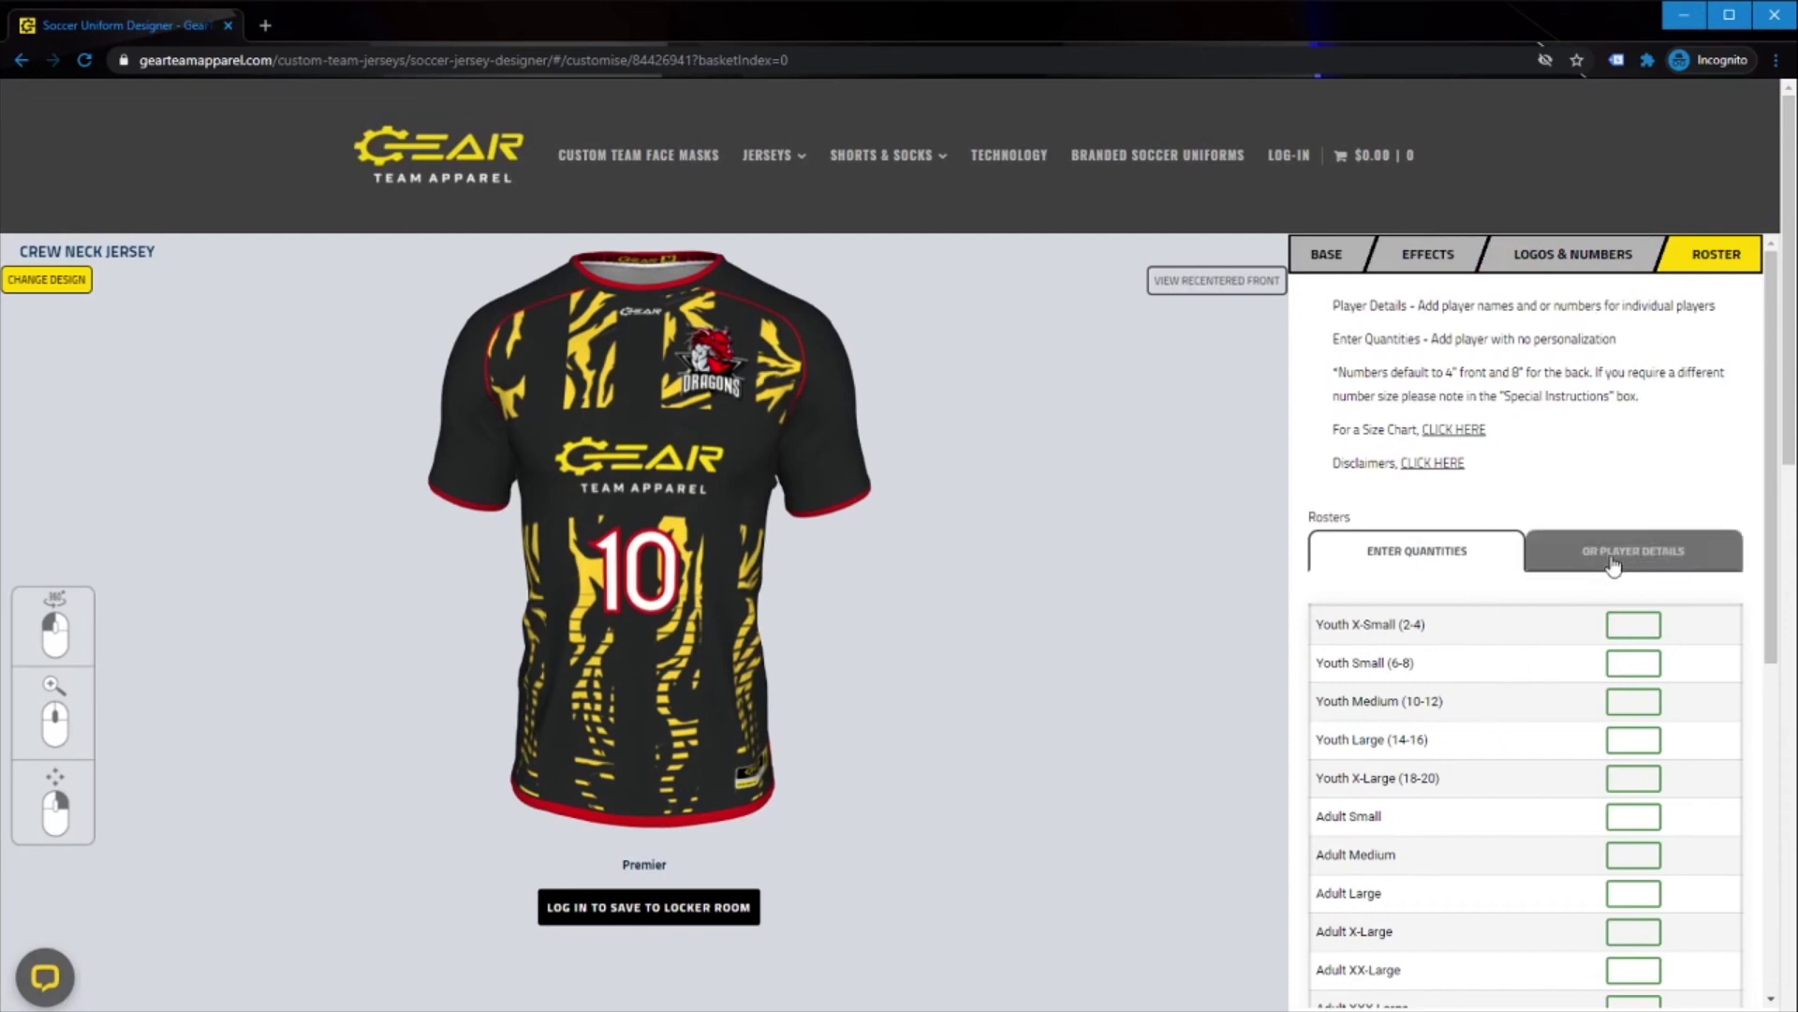
scroll(1583, 628, down, 1)
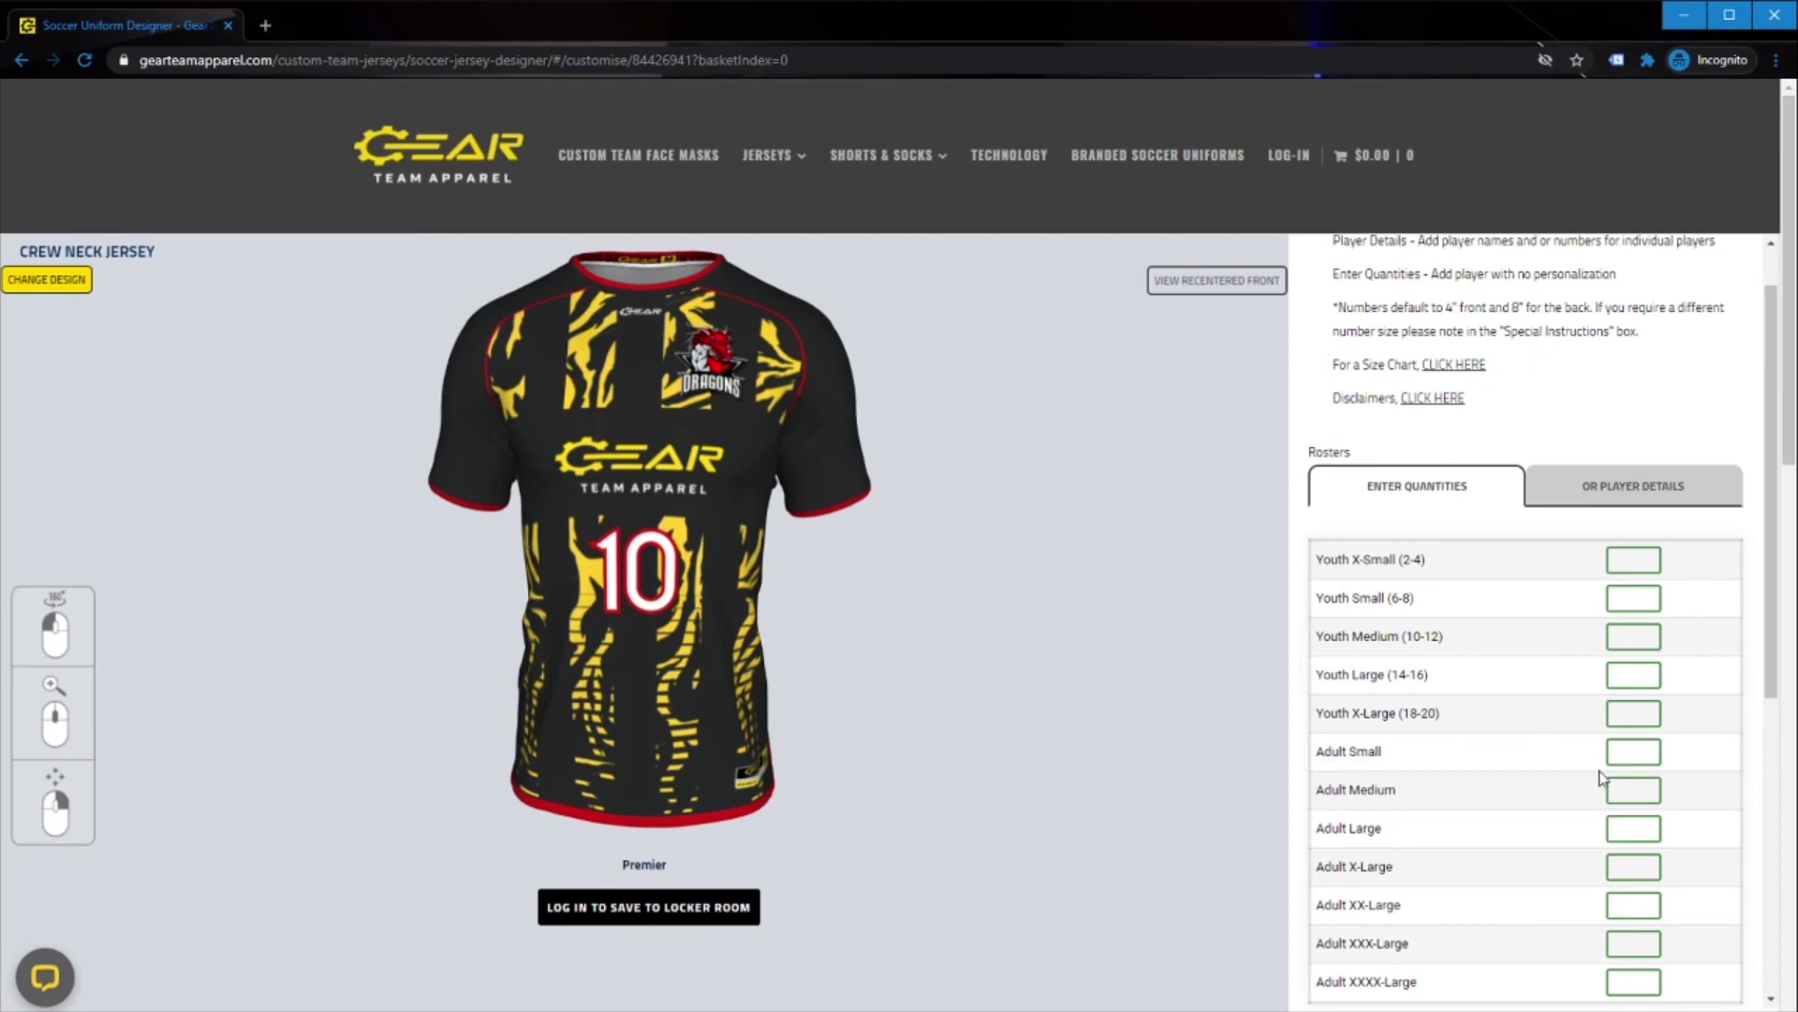
drag(513, 704, 630, 703)
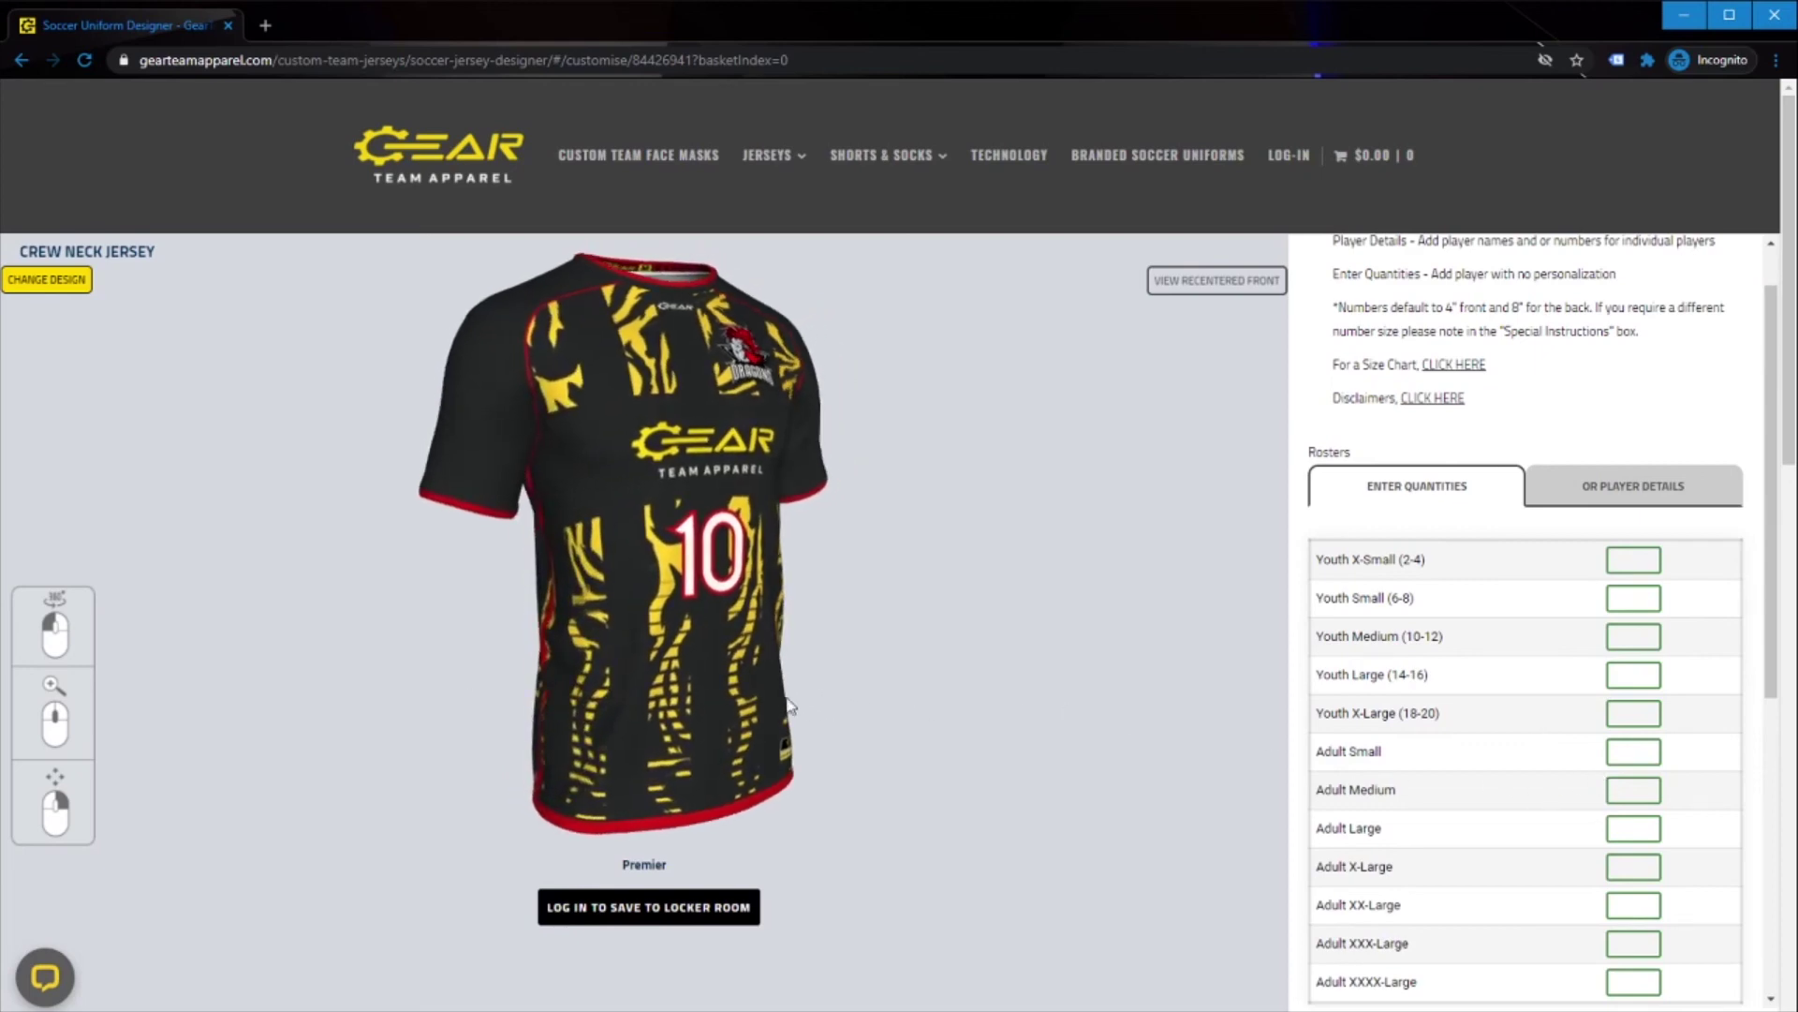
drag(777, 702, 678, 707)
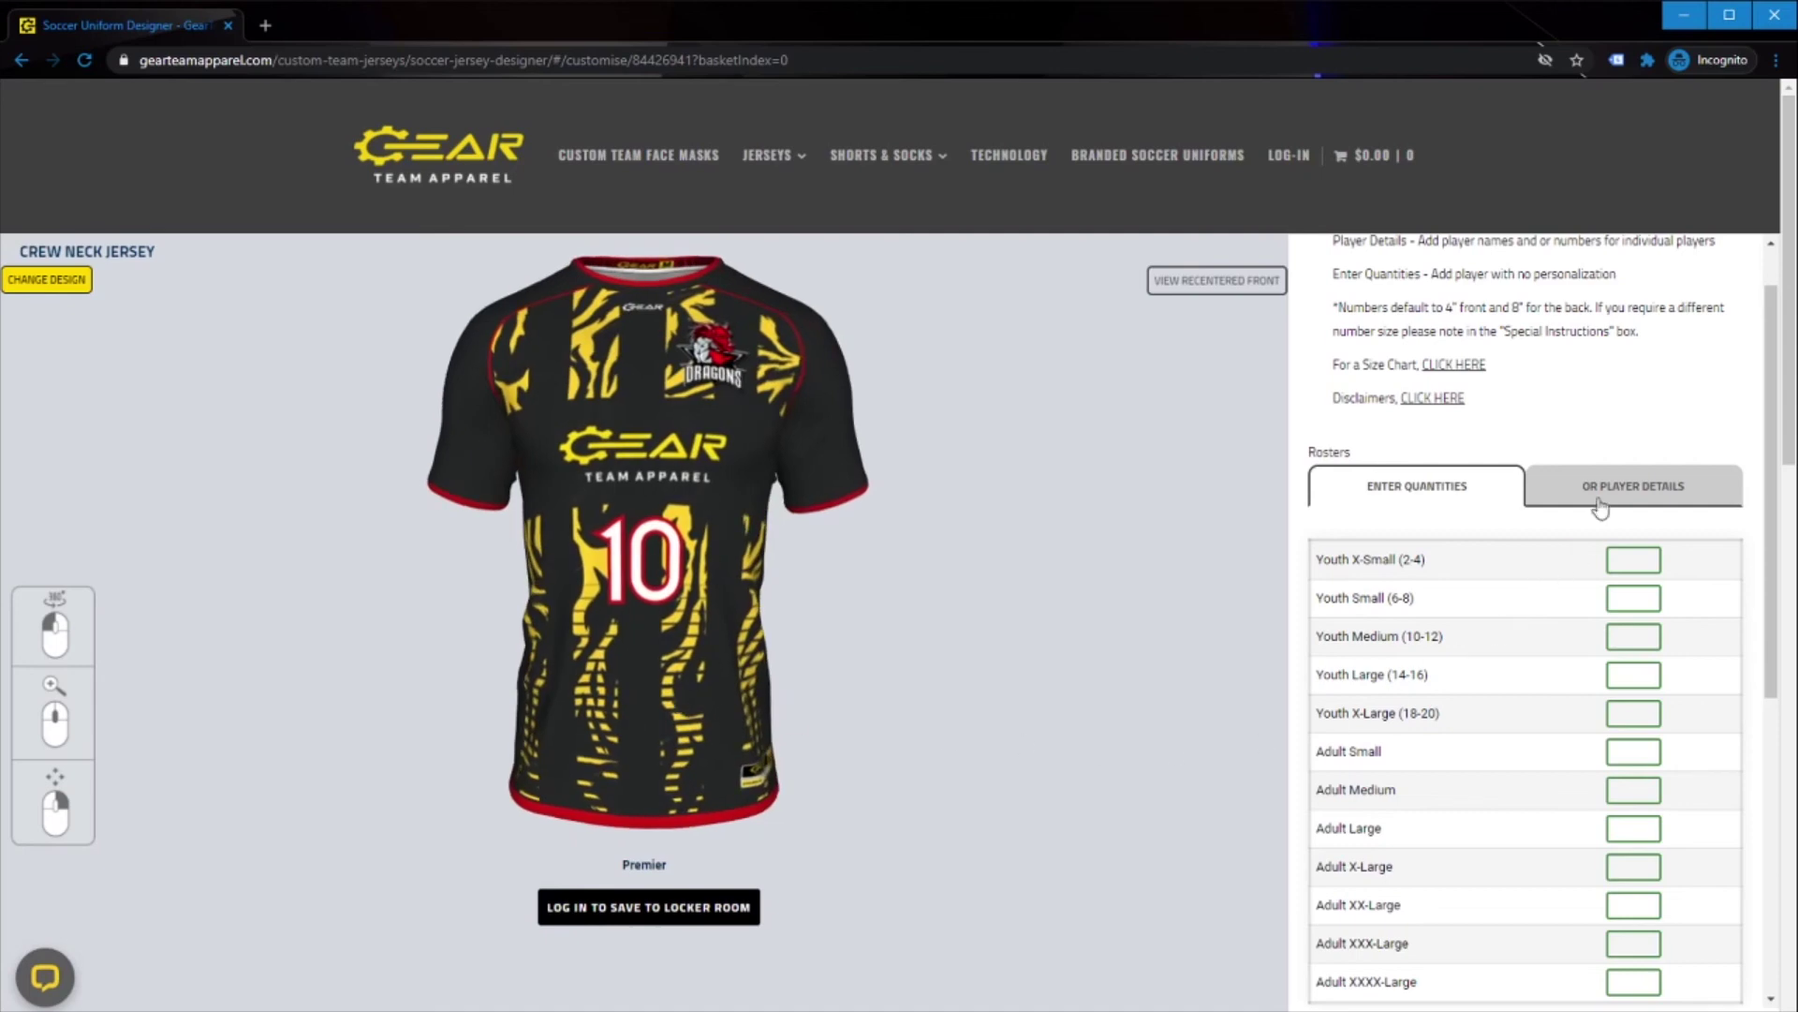
click(1608, 485)
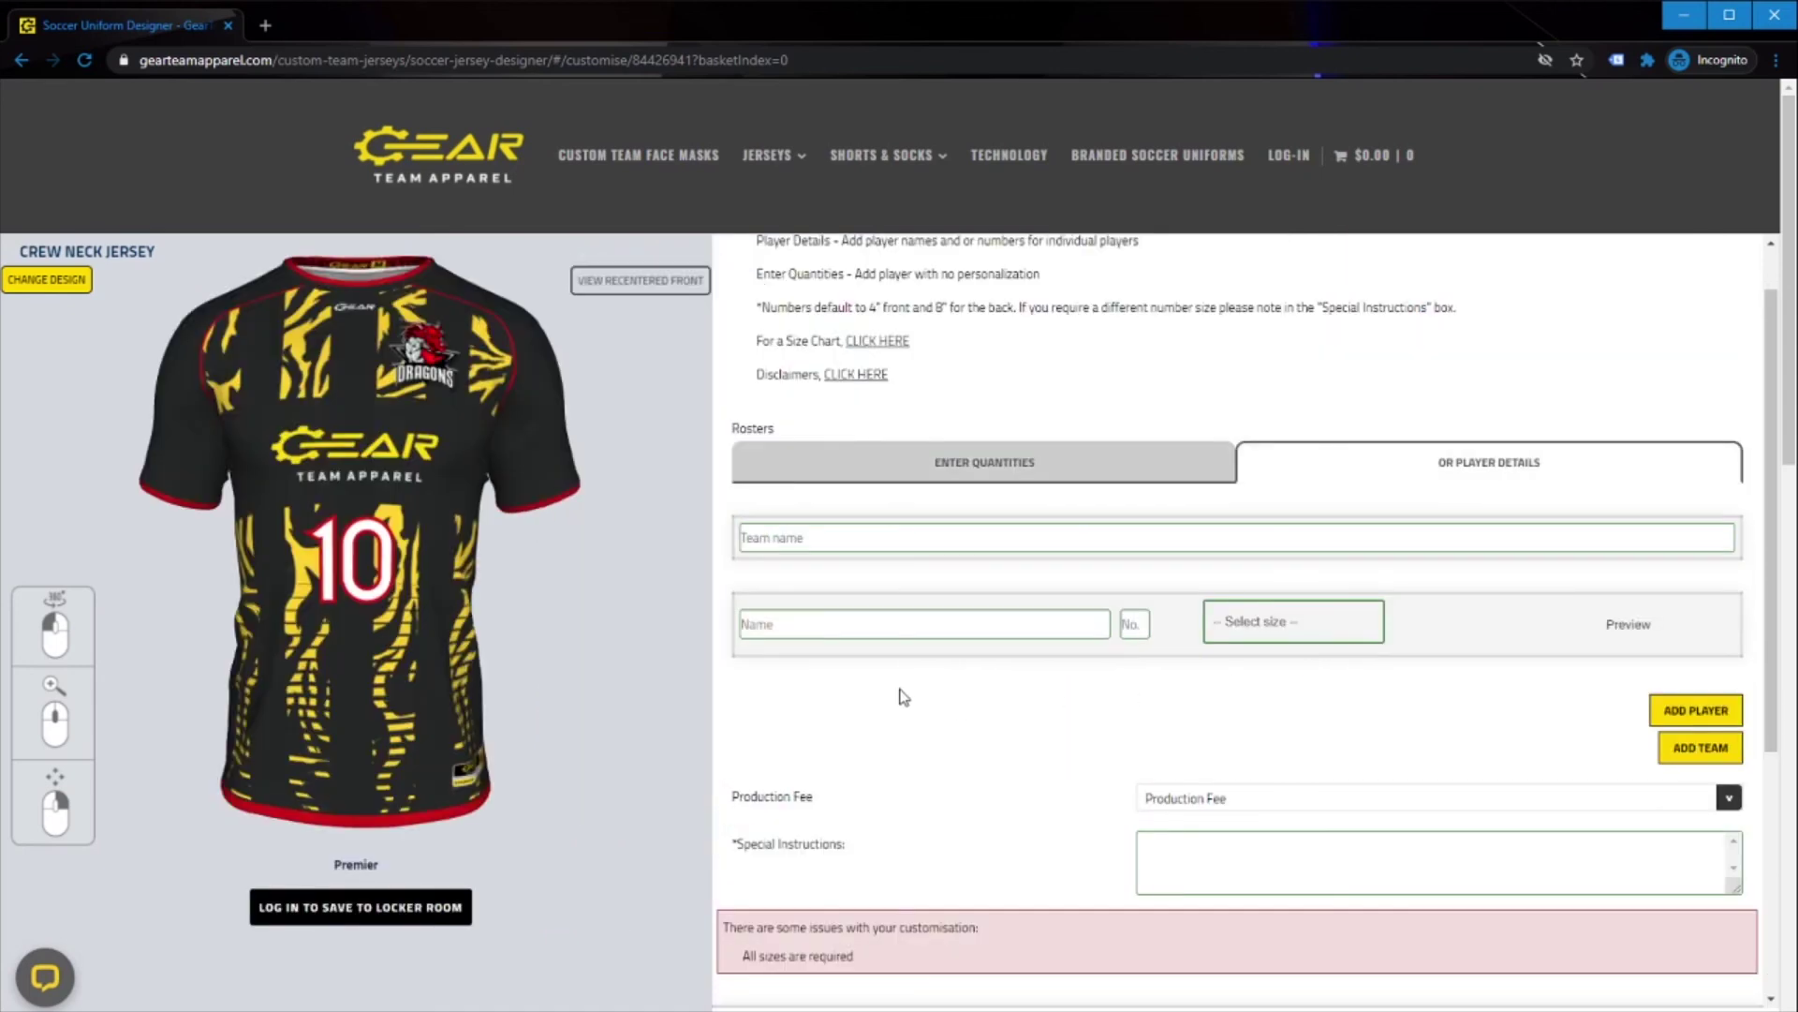
Fill in the first roster entry with the player's name, number 7 and size Youth Medium (10-12)
click(793, 623)
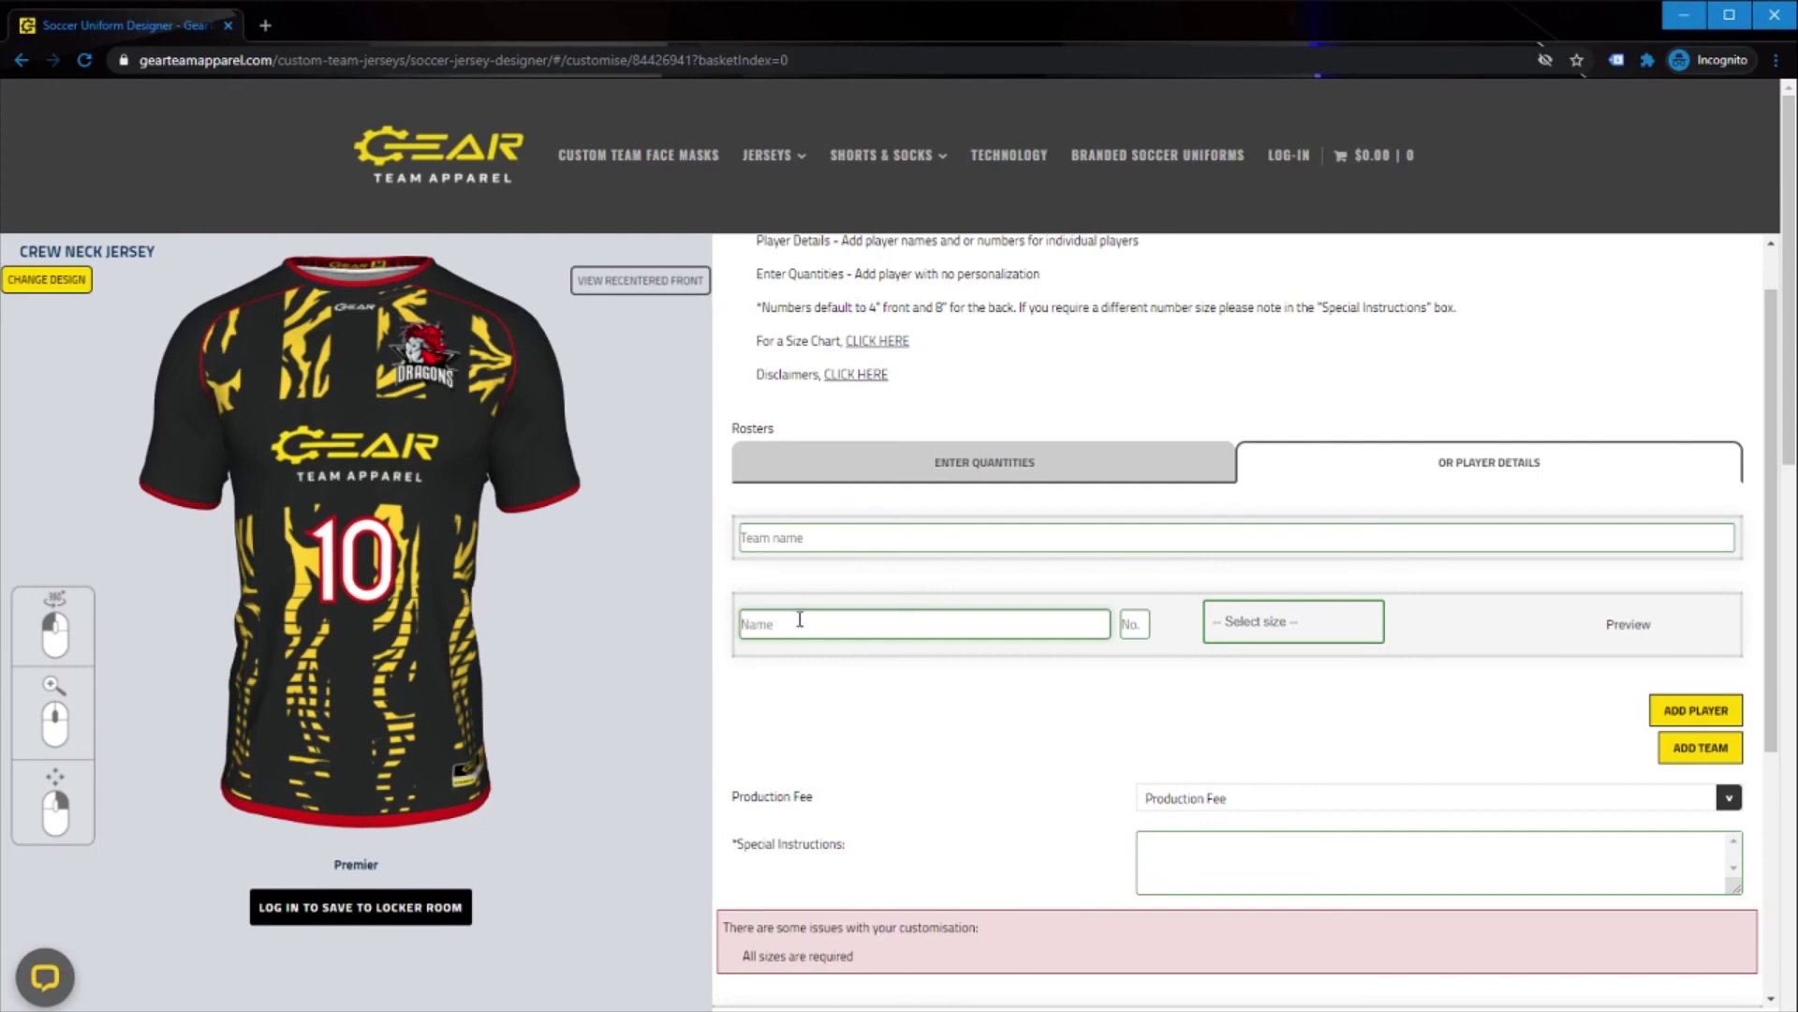
text(JIMMY)
click(1140, 626)
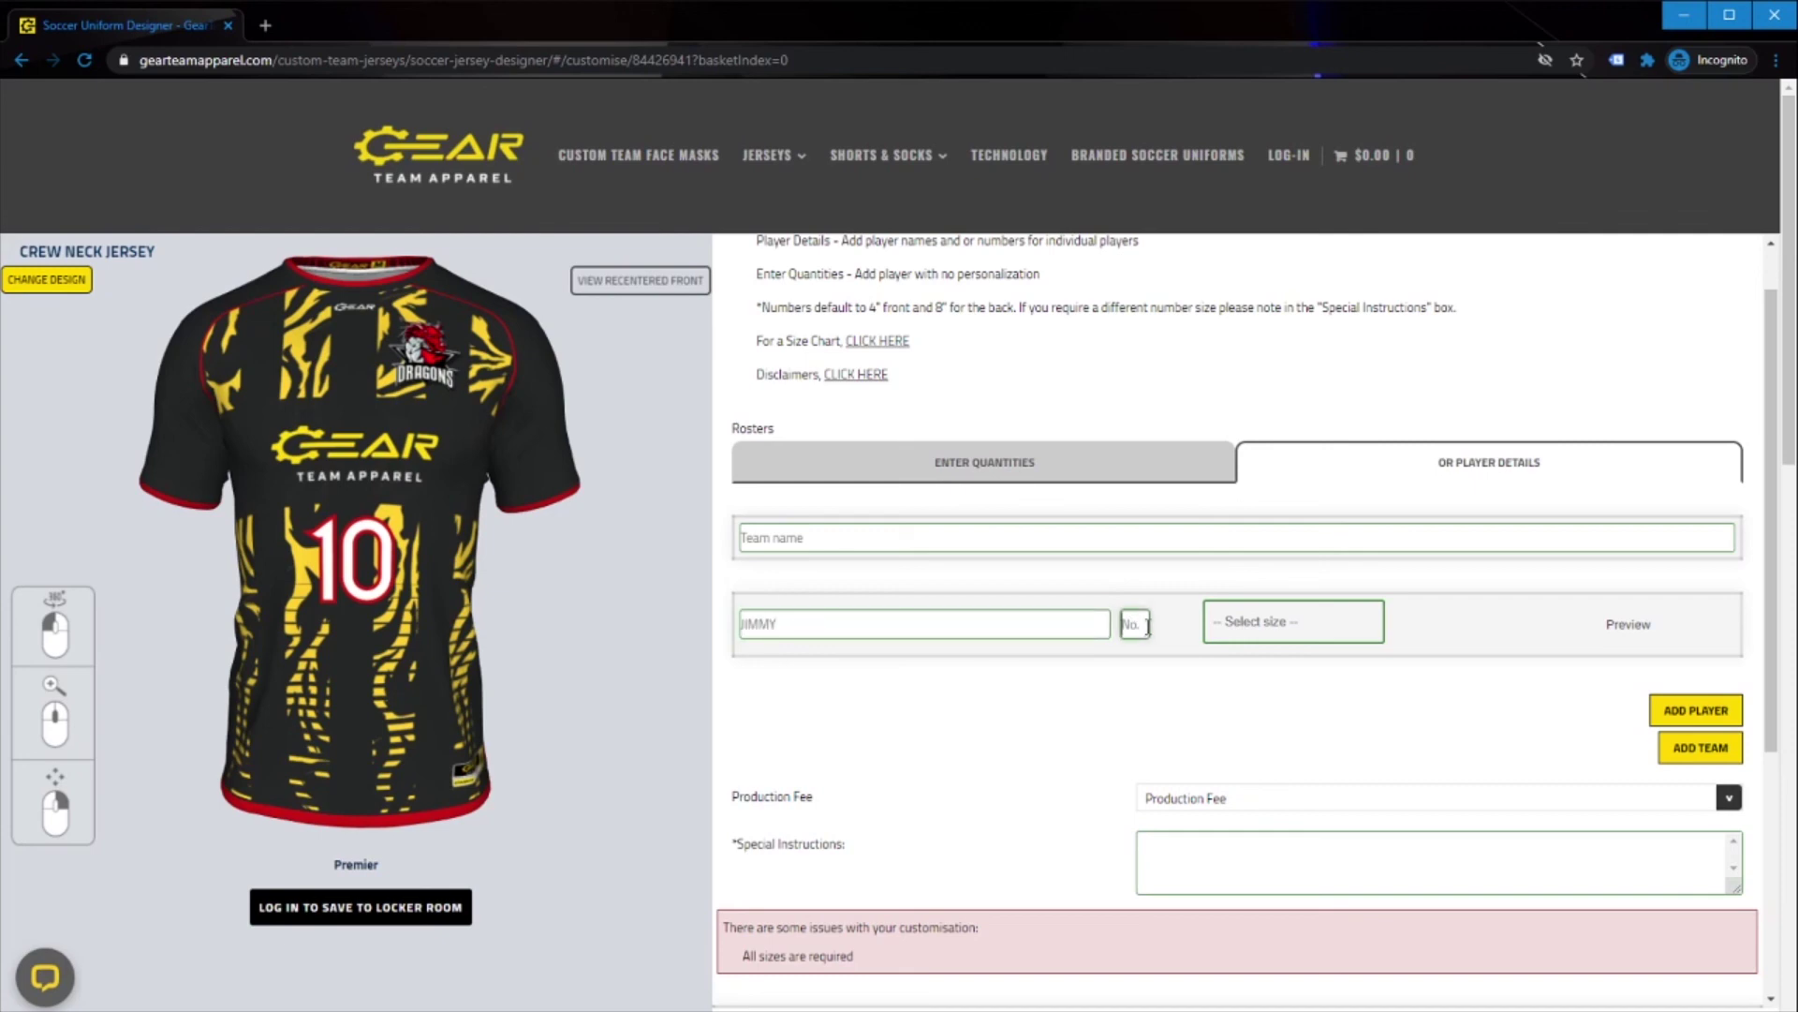
click(1318, 635)
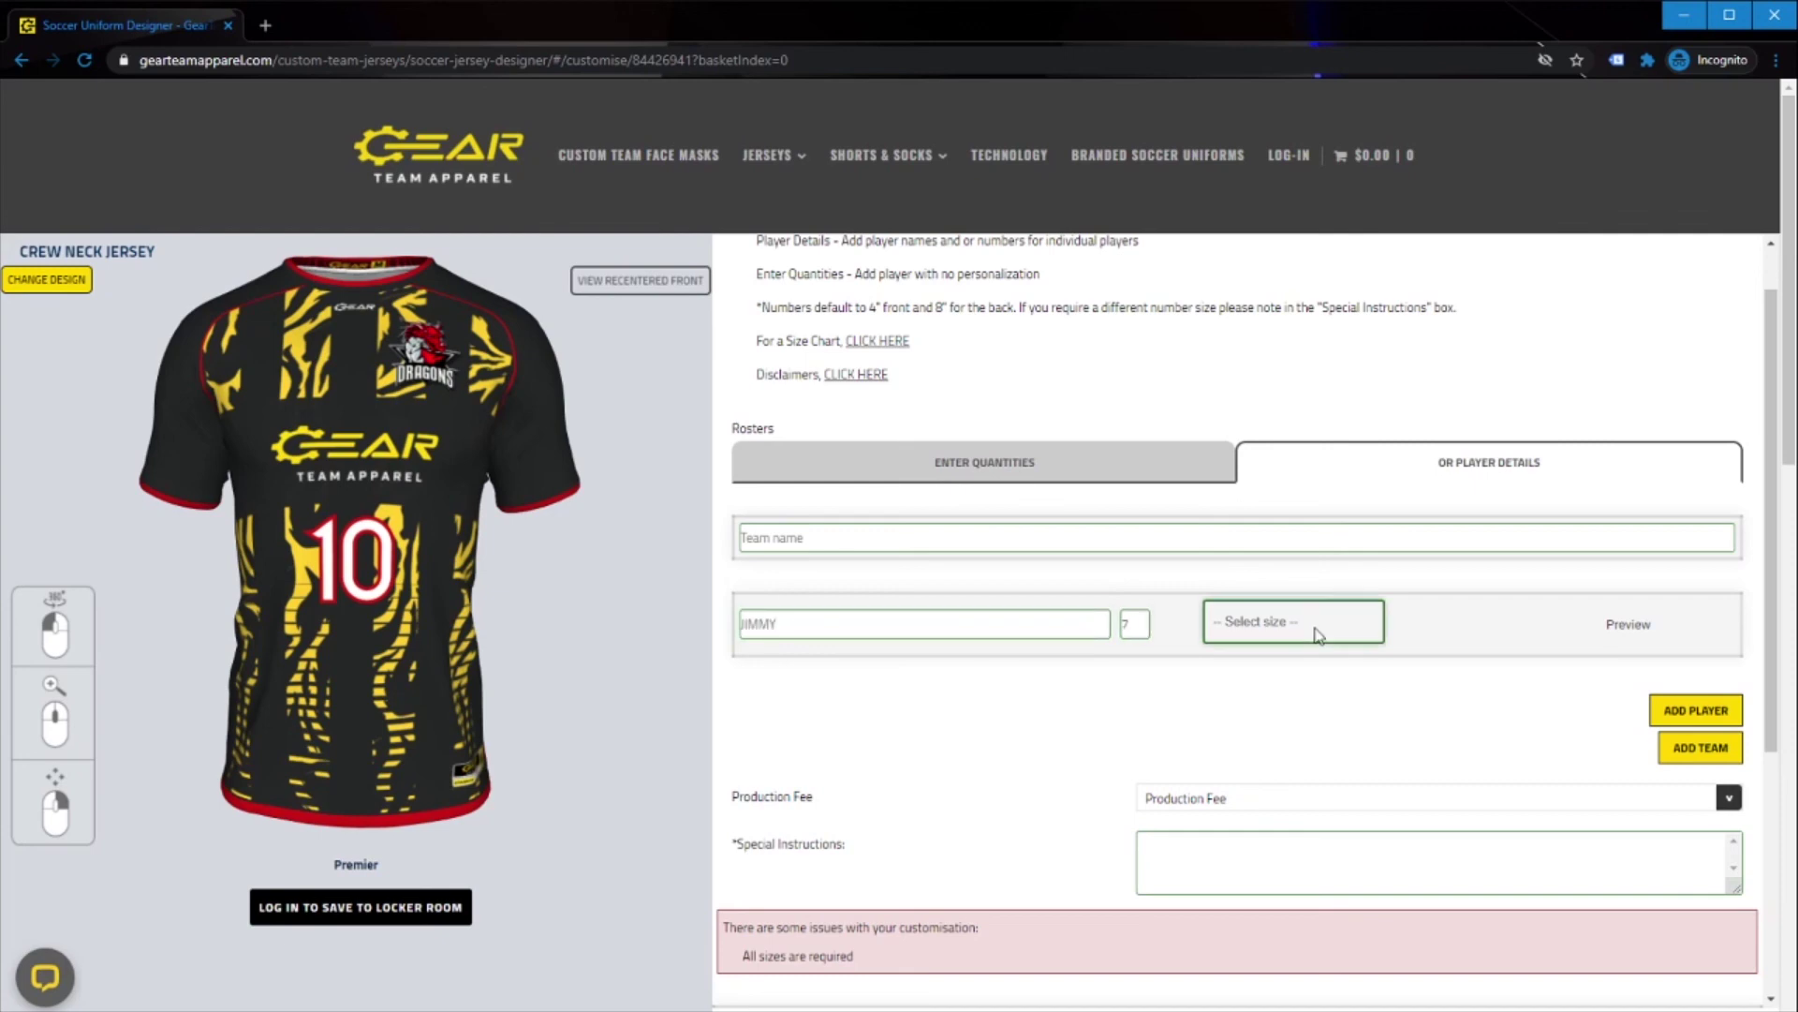
click(1260, 723)
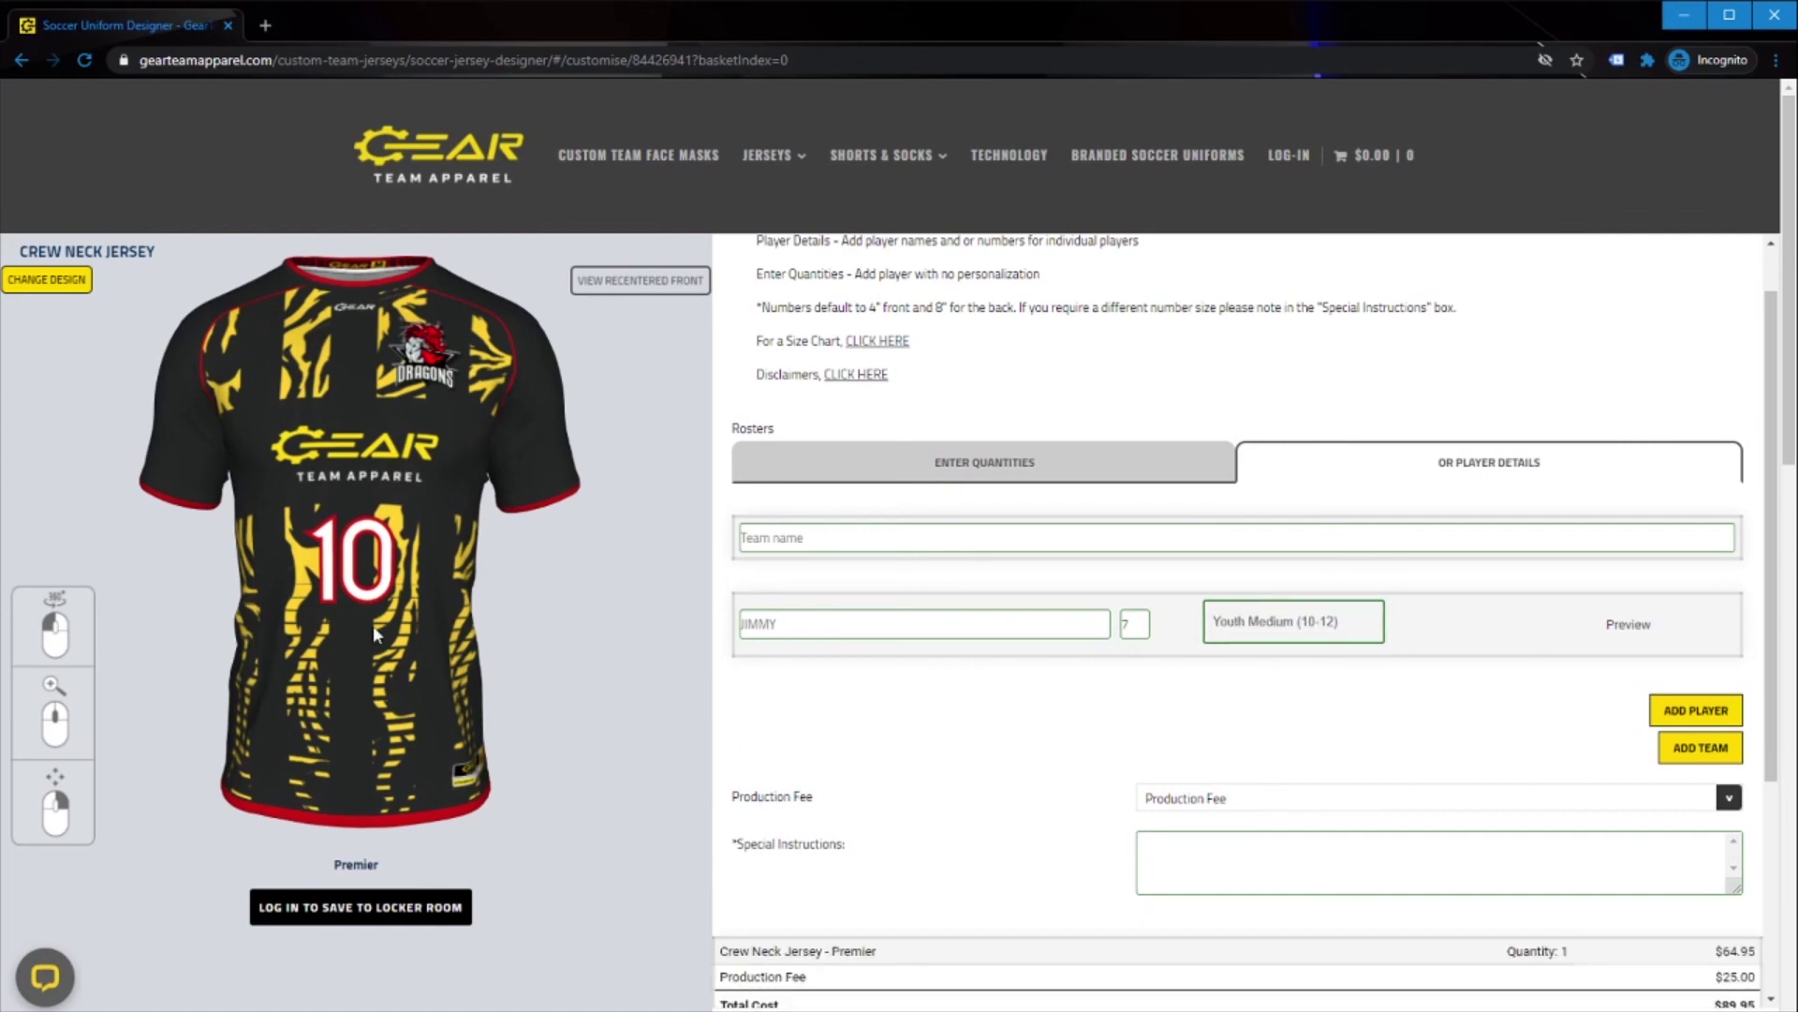
Preview the first player's name and number on the back and front of the jersey
mouse_move(251, 705)
mouse_down()
mouse_move(554, 710)
mouse_move(251, 730)
mouse_up()
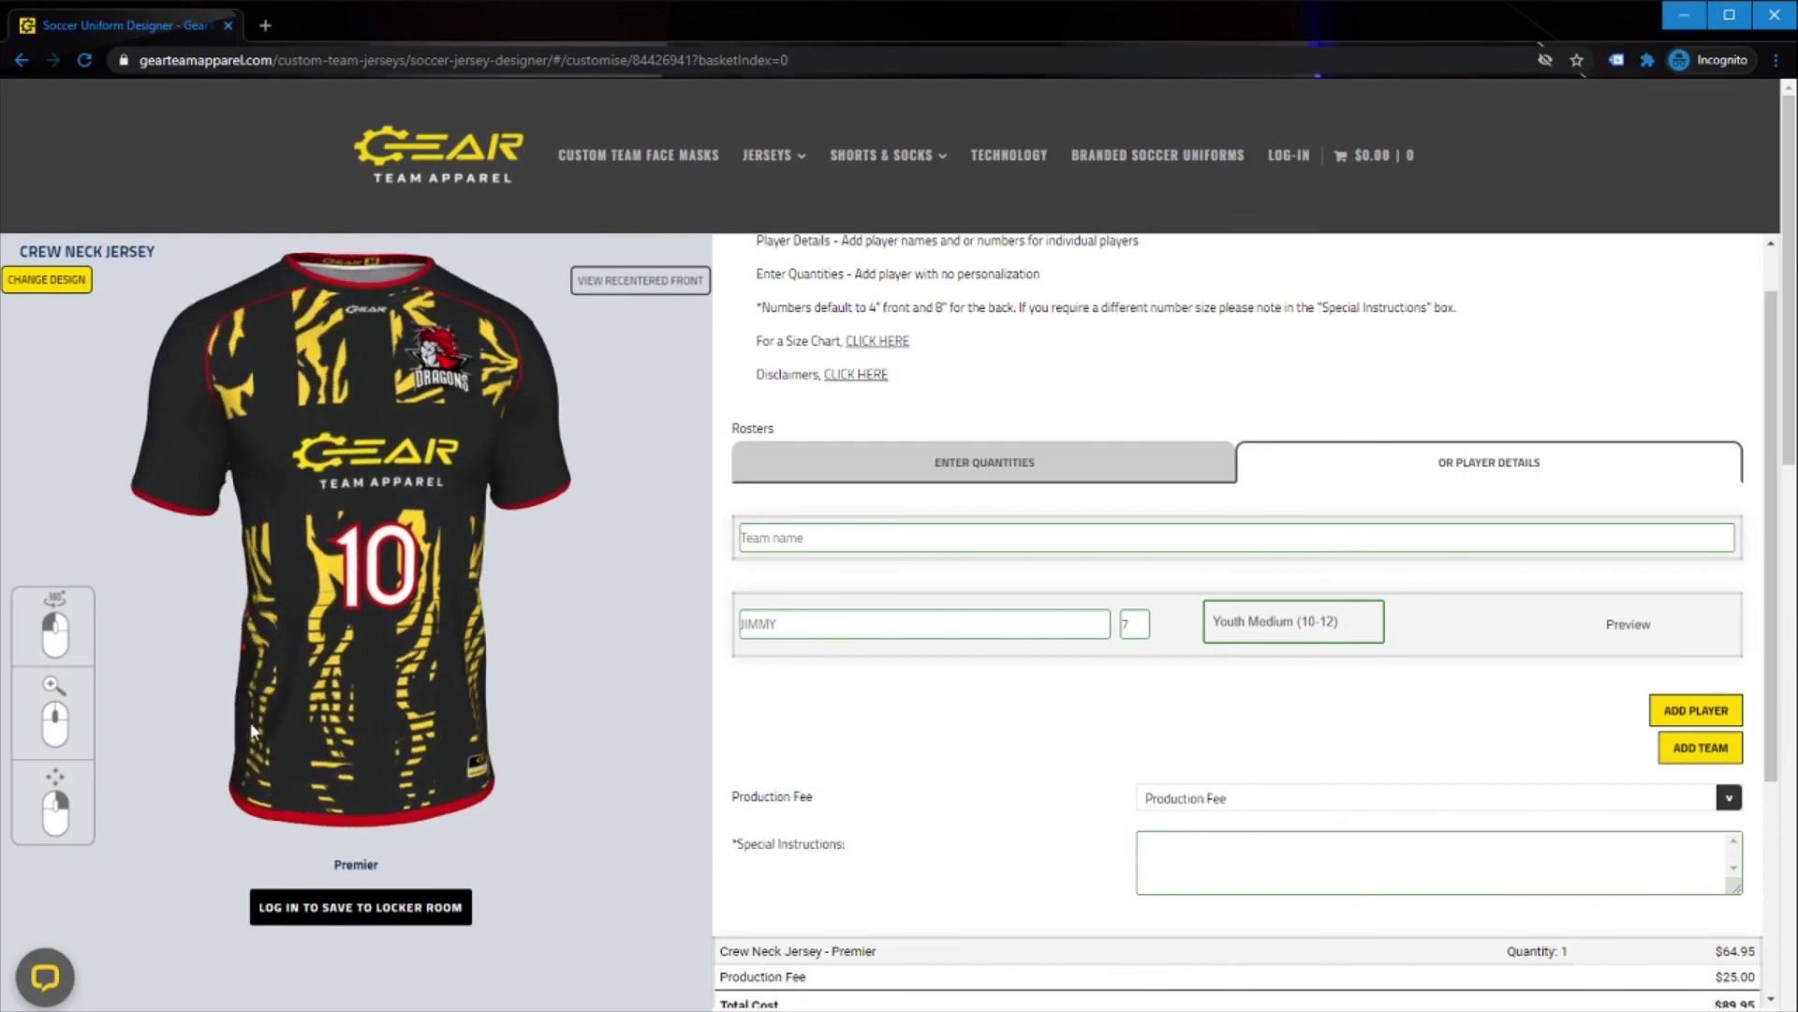
click(1618, 633)
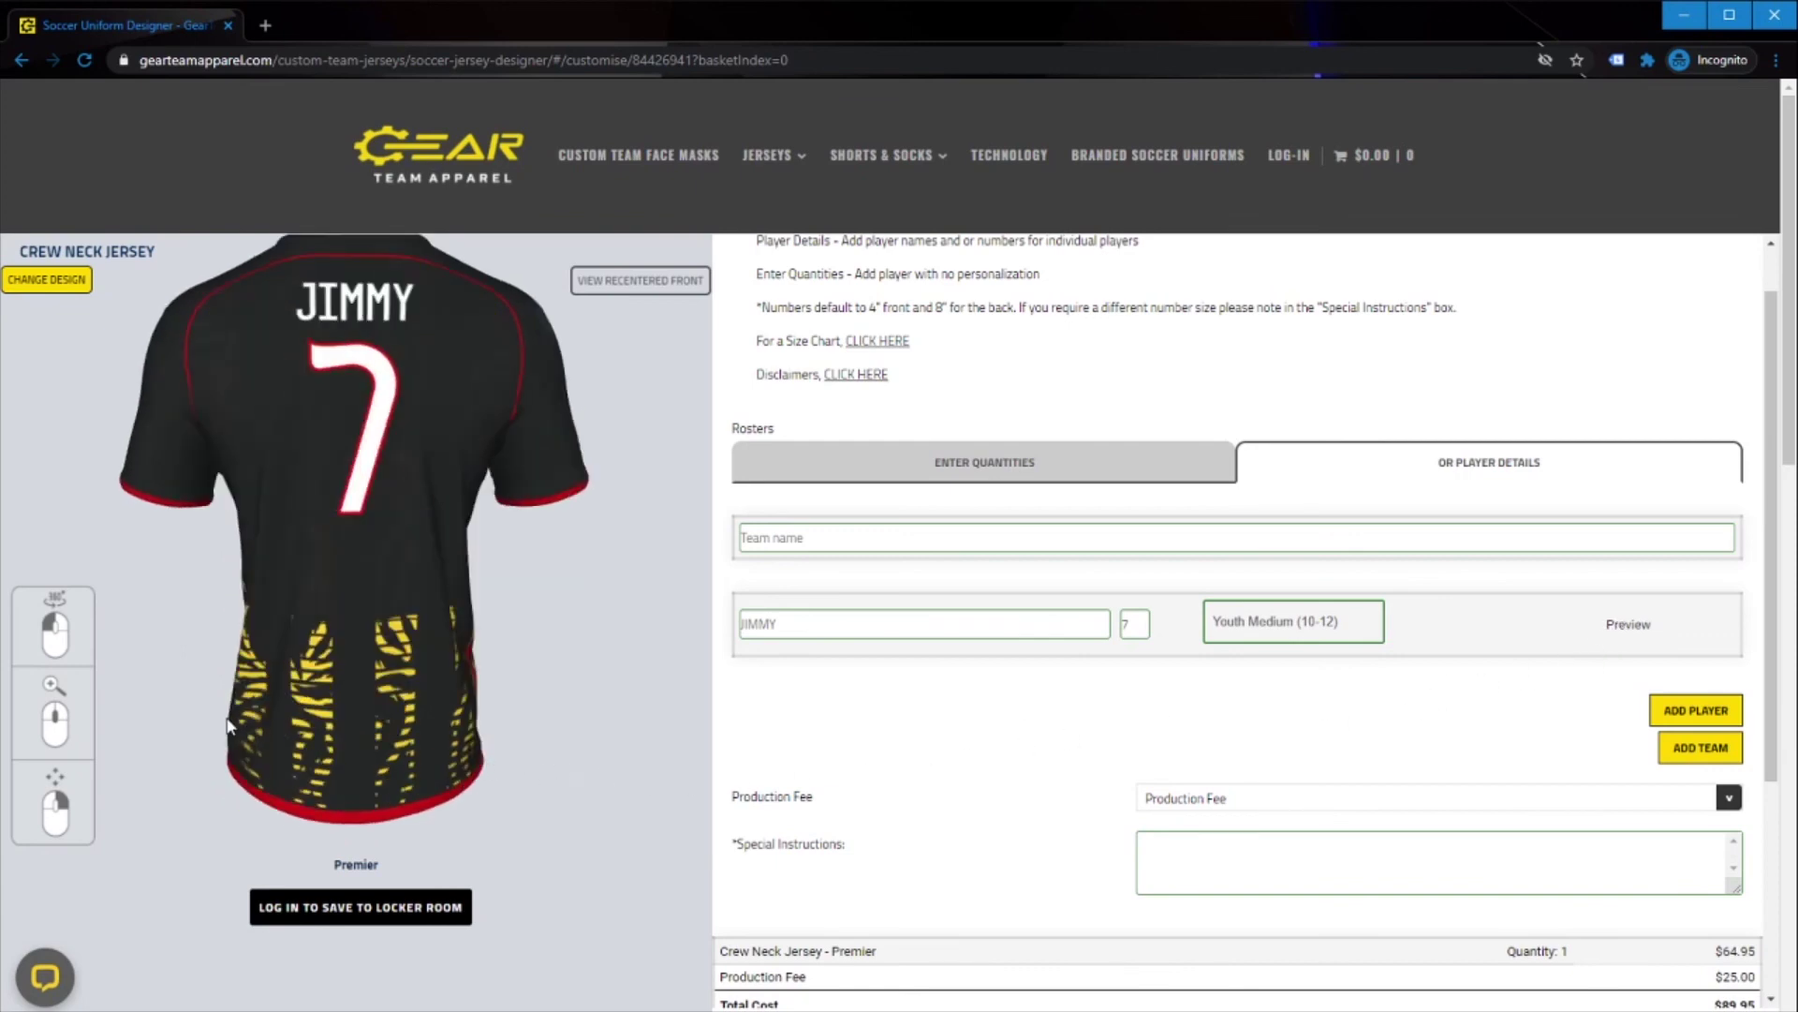
drag(228, 726, 704, 693)
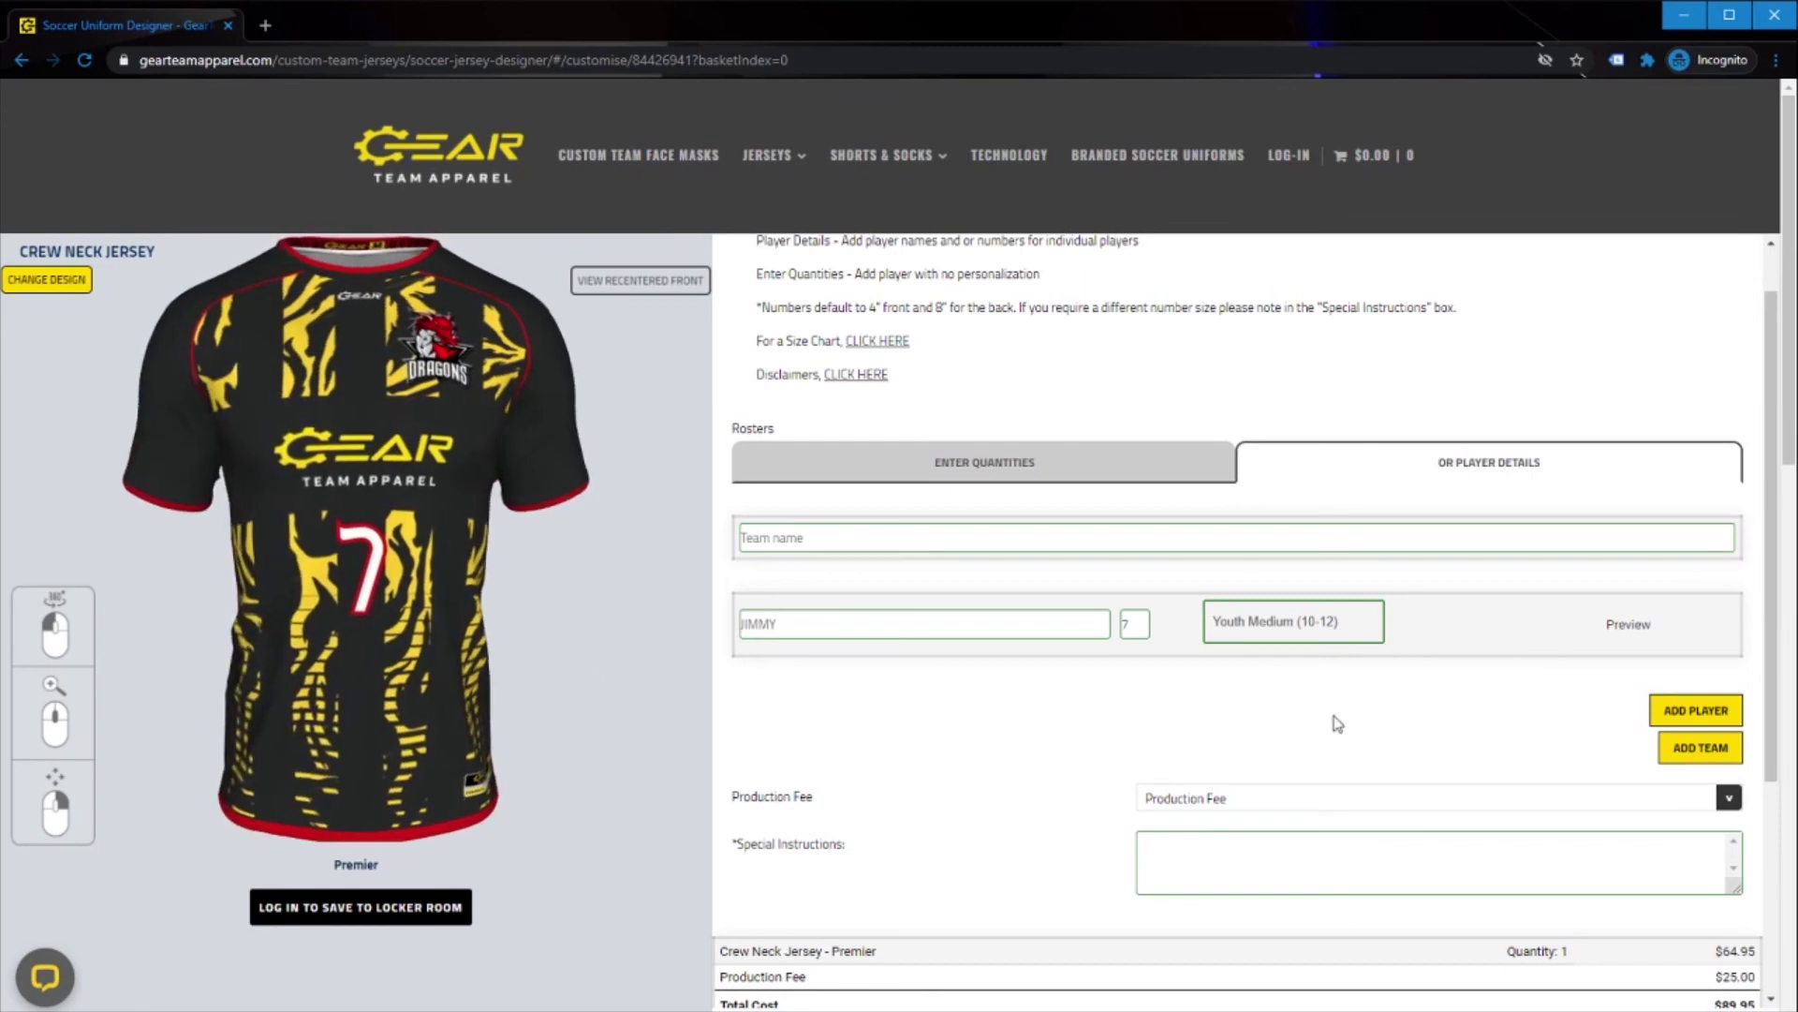
Add a second player to the roster with the player's name, number 21 and size Youth Large (14-16)
click(1675, 713)
click(763, 691)
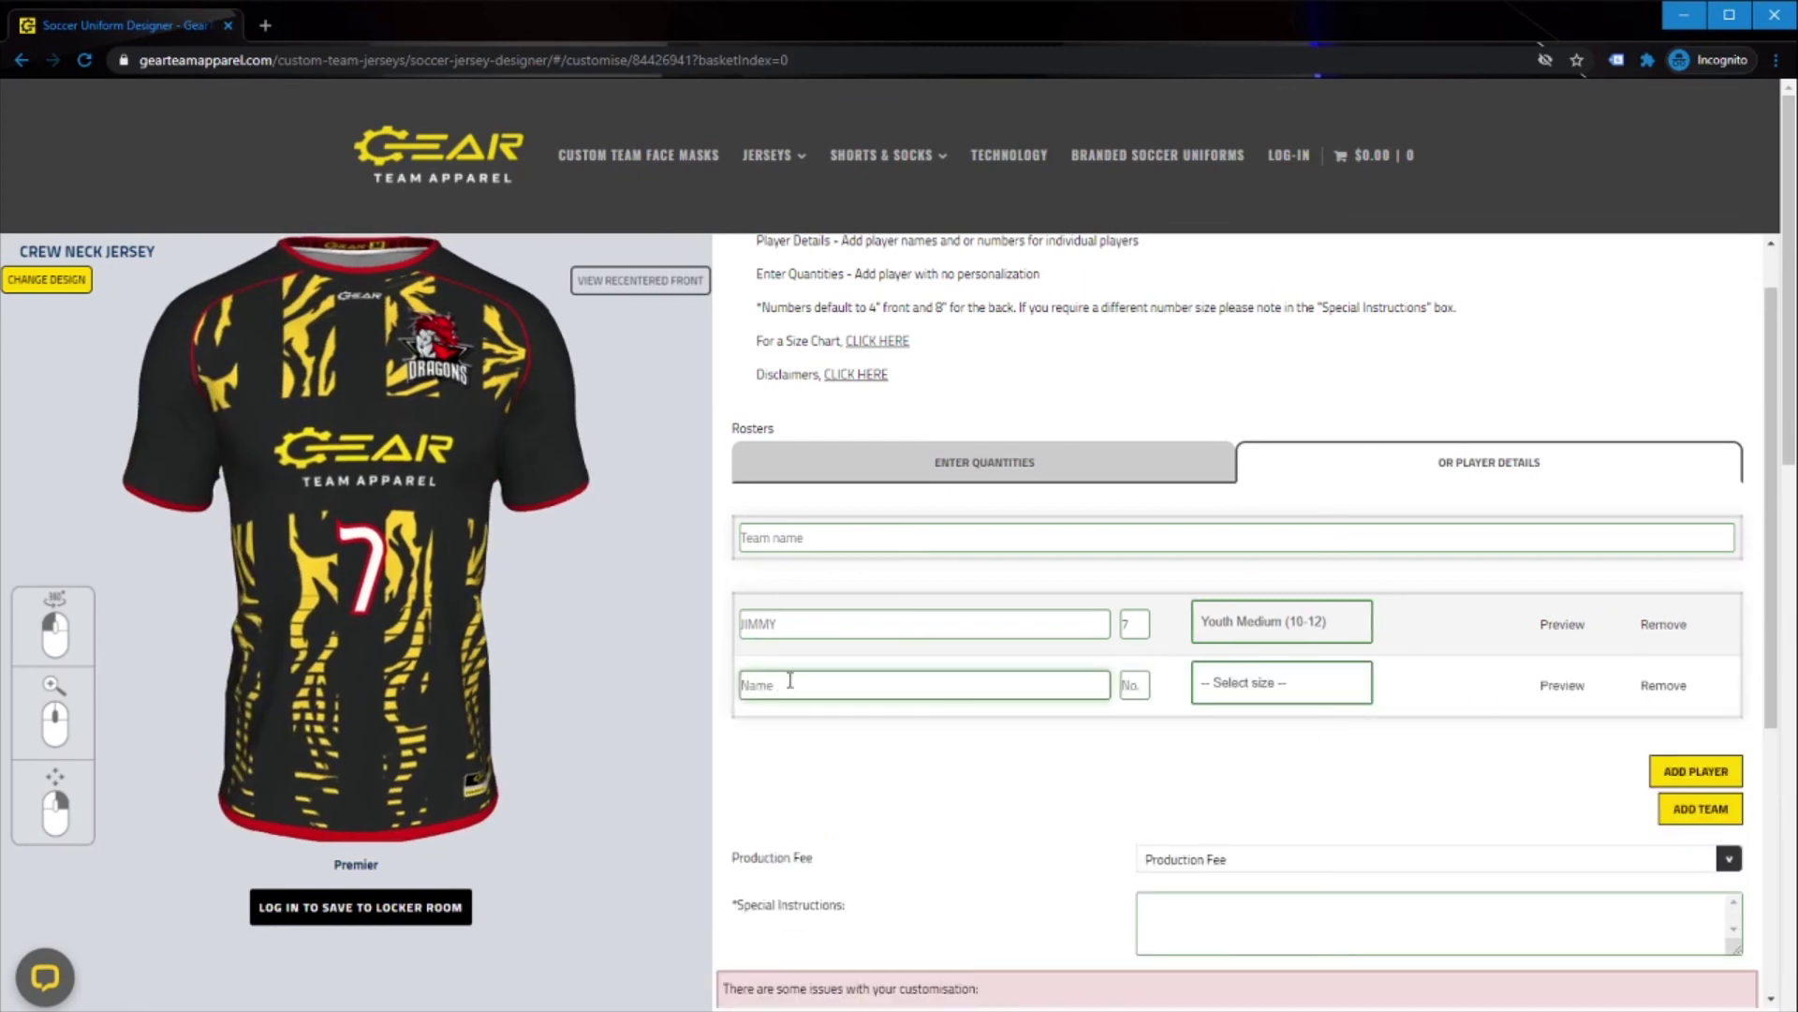
text(JONES)
click(1131, 693)
text(21)
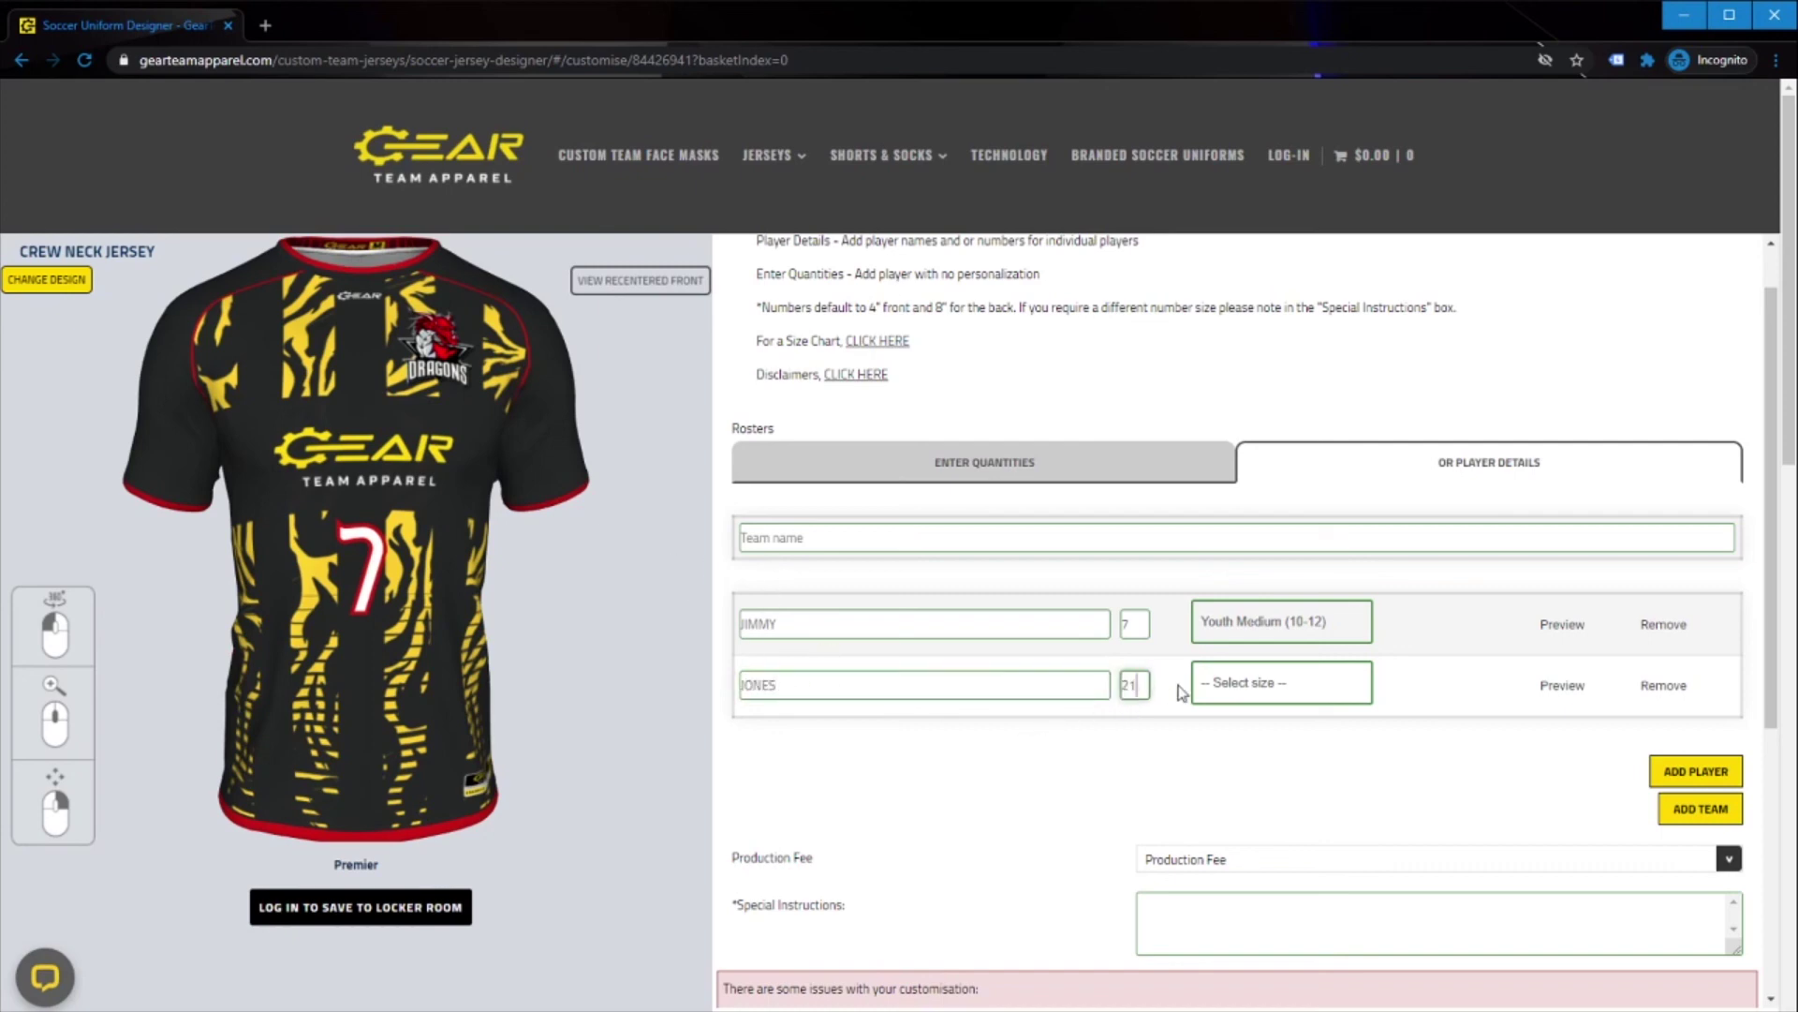
key(Tab)
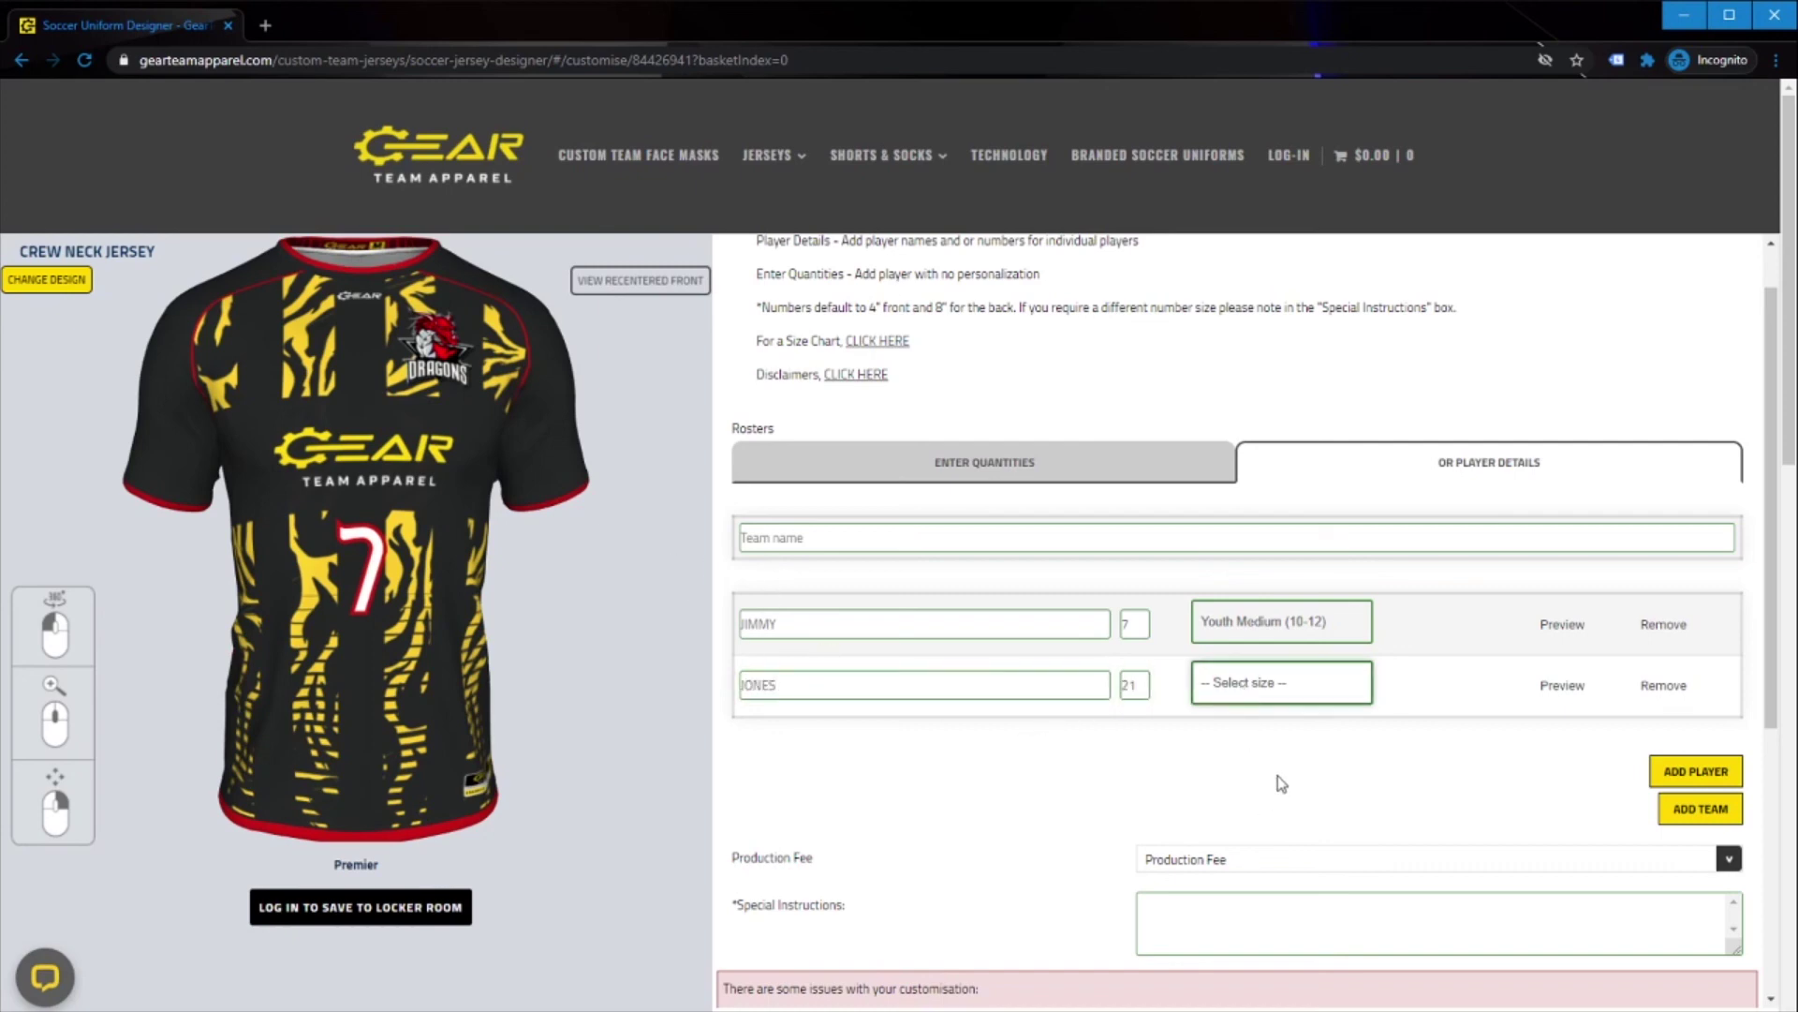
click(1281, 785)
Preview the second player's personalization on the jersey and rotate it to check the number
click(1559, 692)
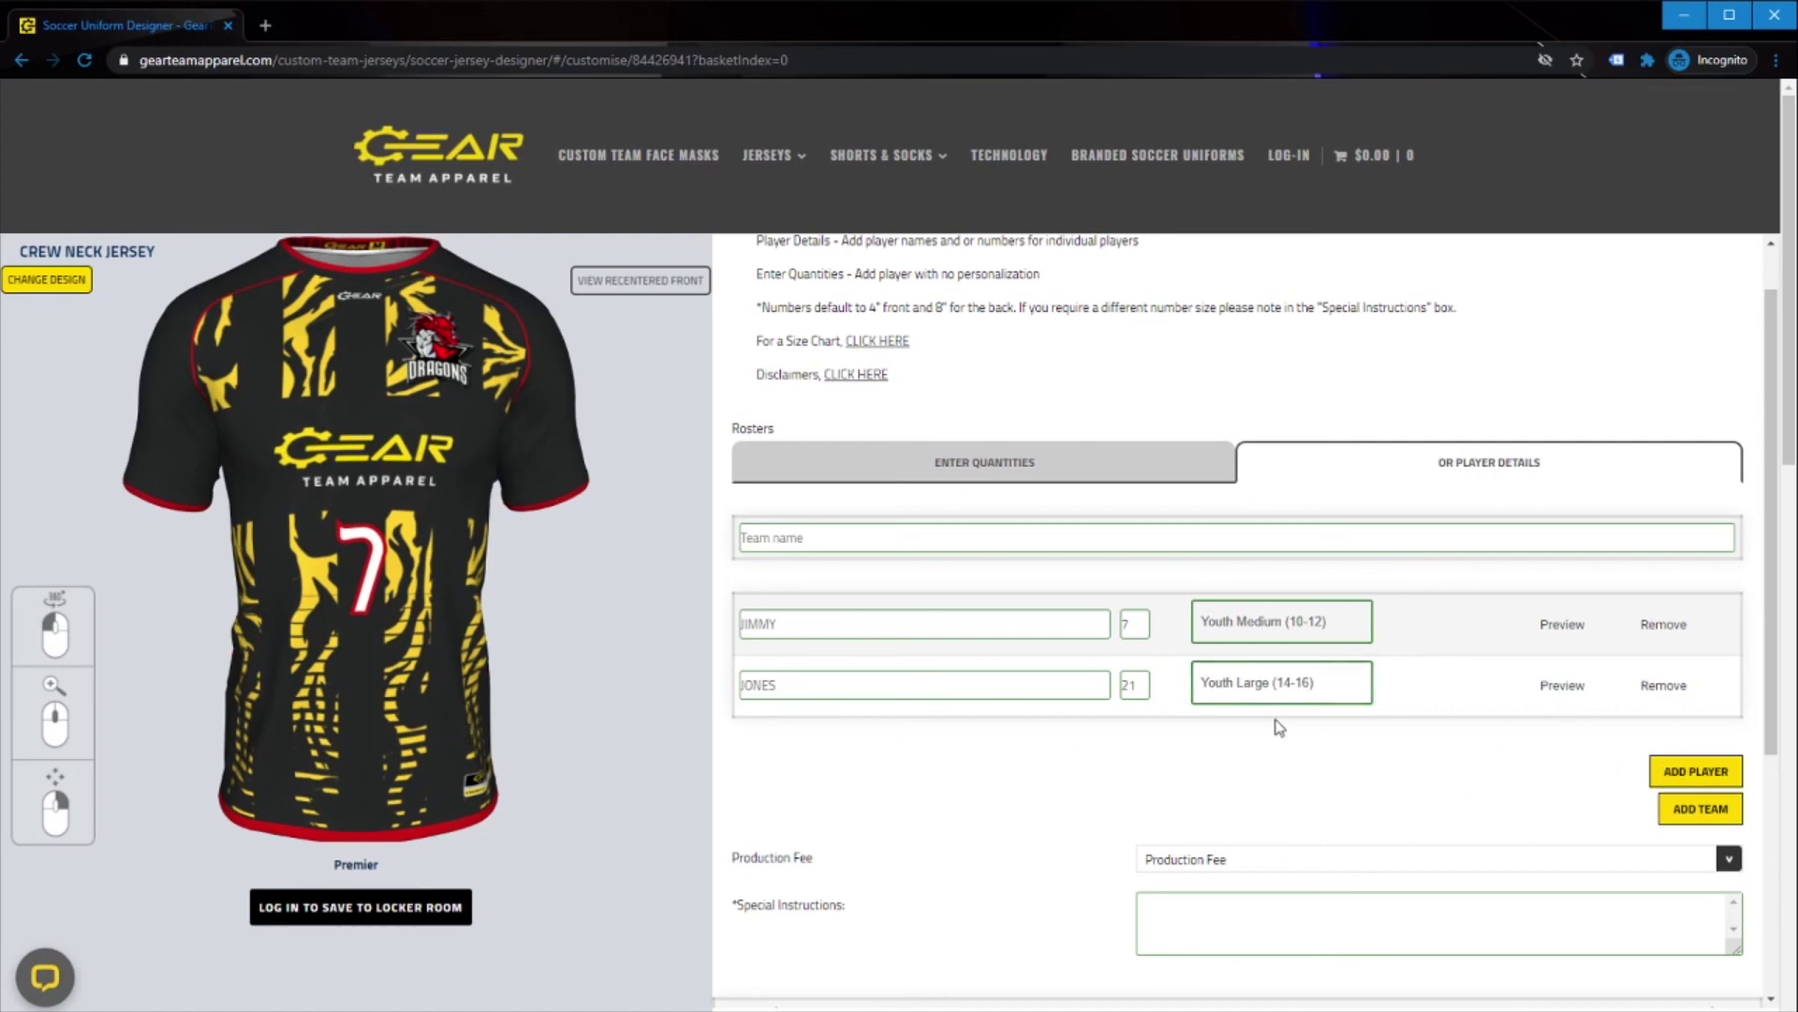
click(1564, 691)
drag(210, 708, 311, 754)
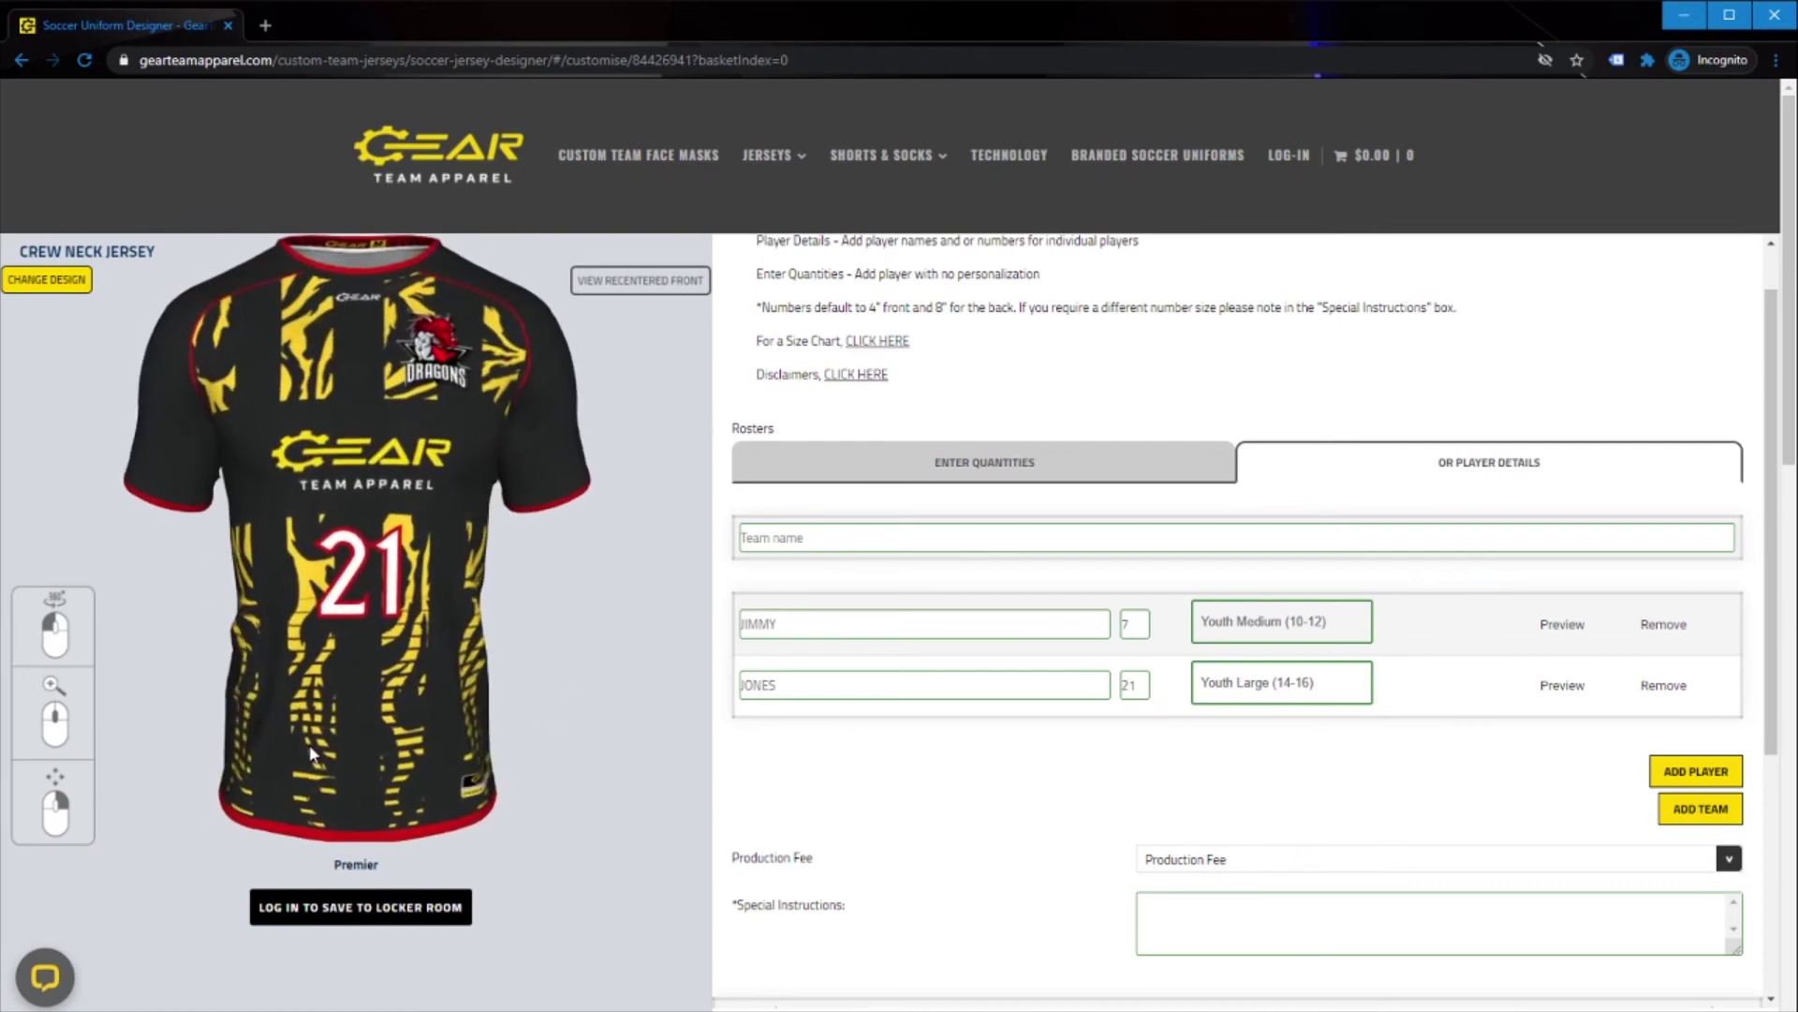
Review the jersey's base color settings, the effects options and the logo and number options
scroll(1451, 837, up, 1)
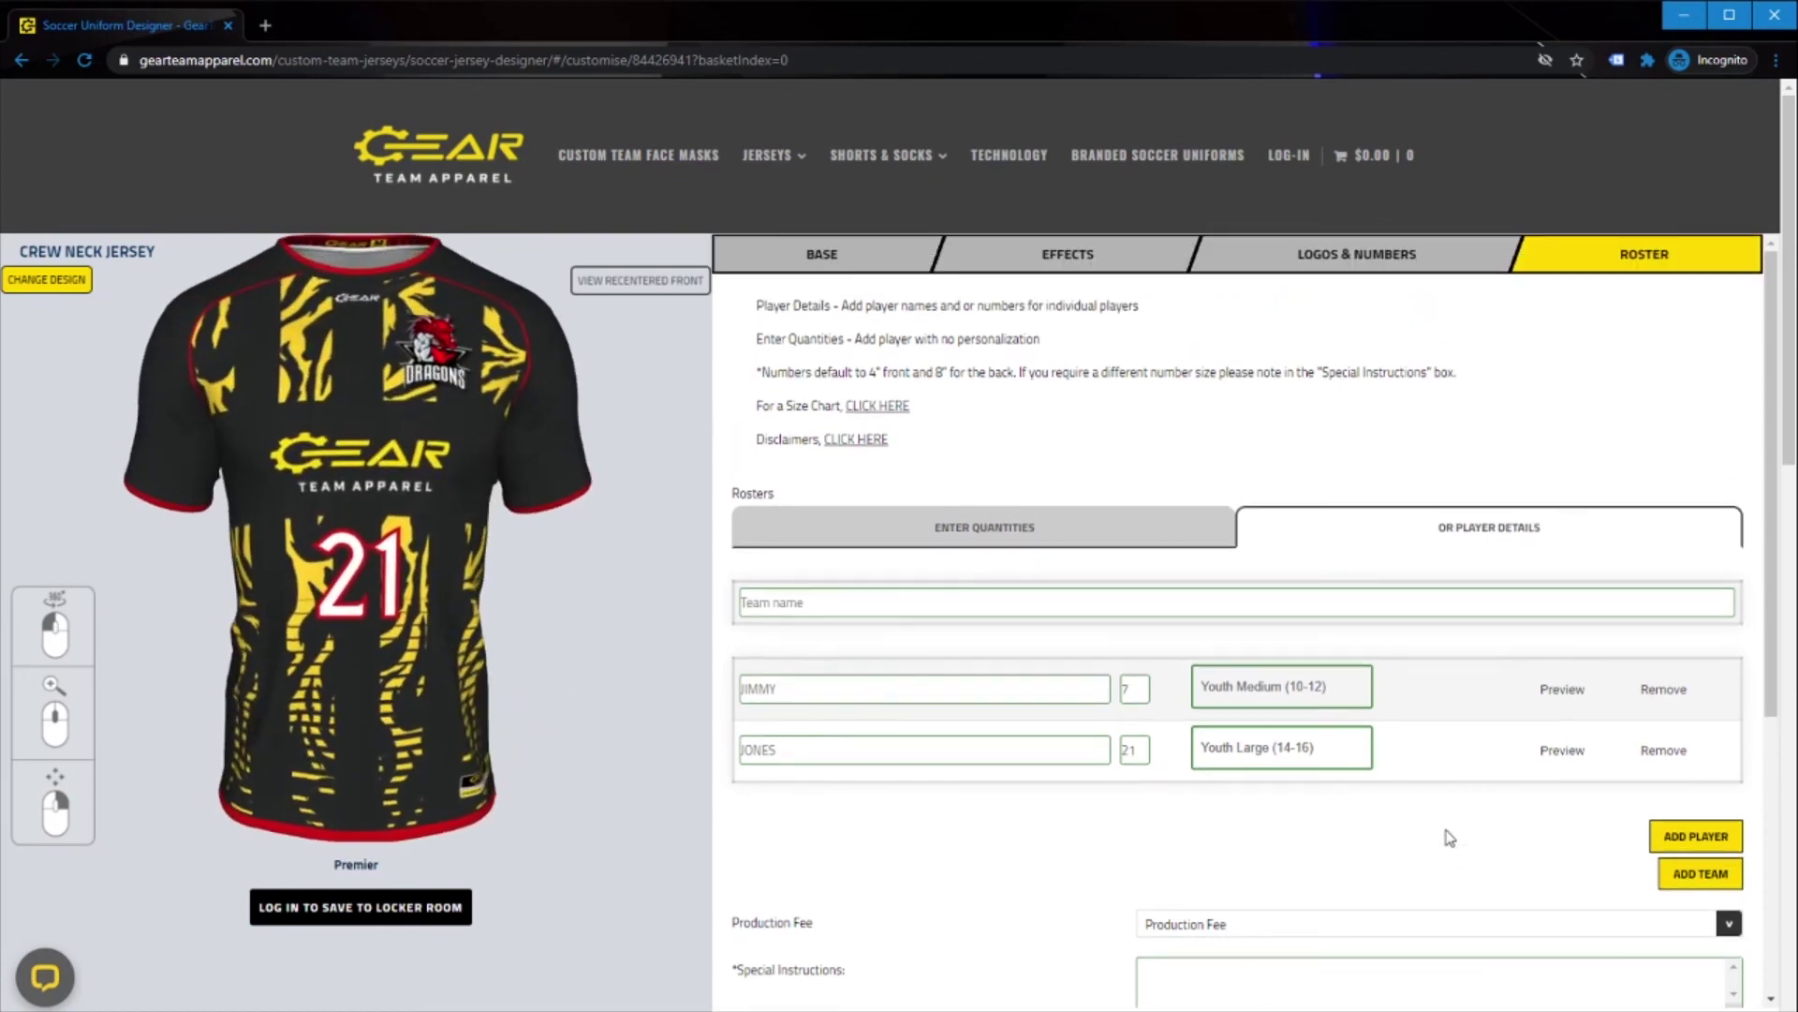
click(836, 259)
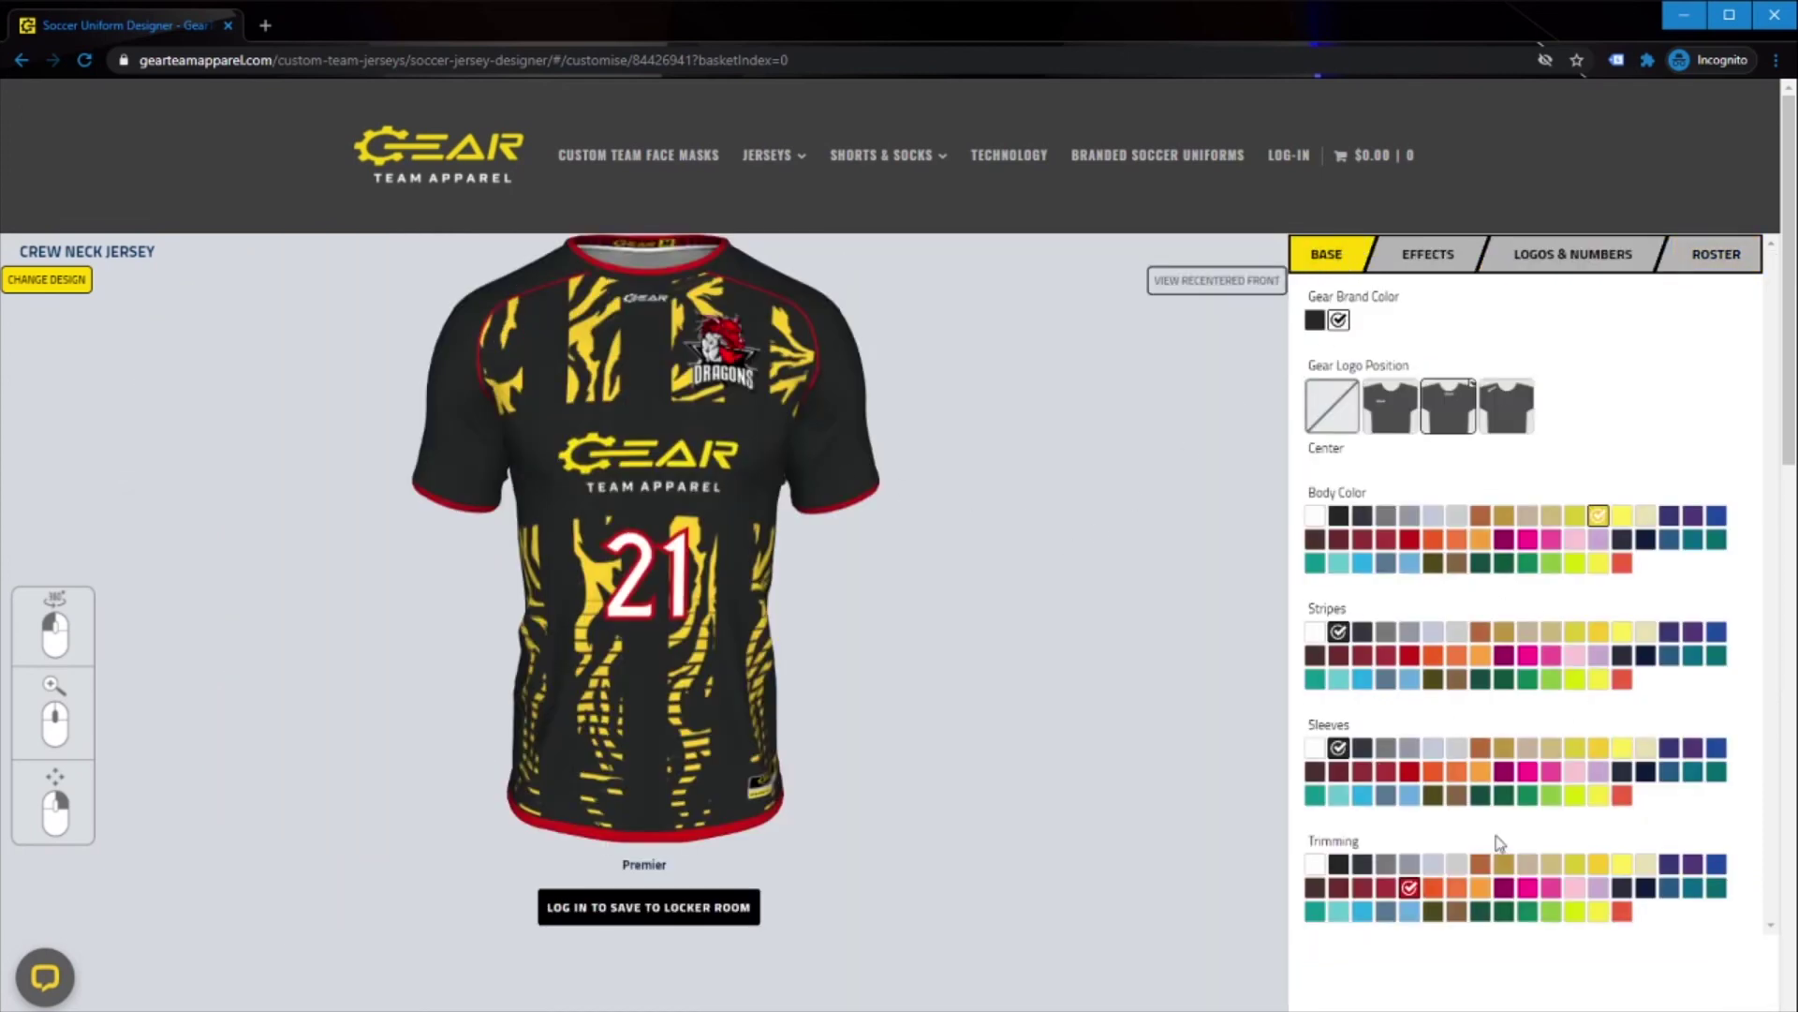
click(1428, 257)
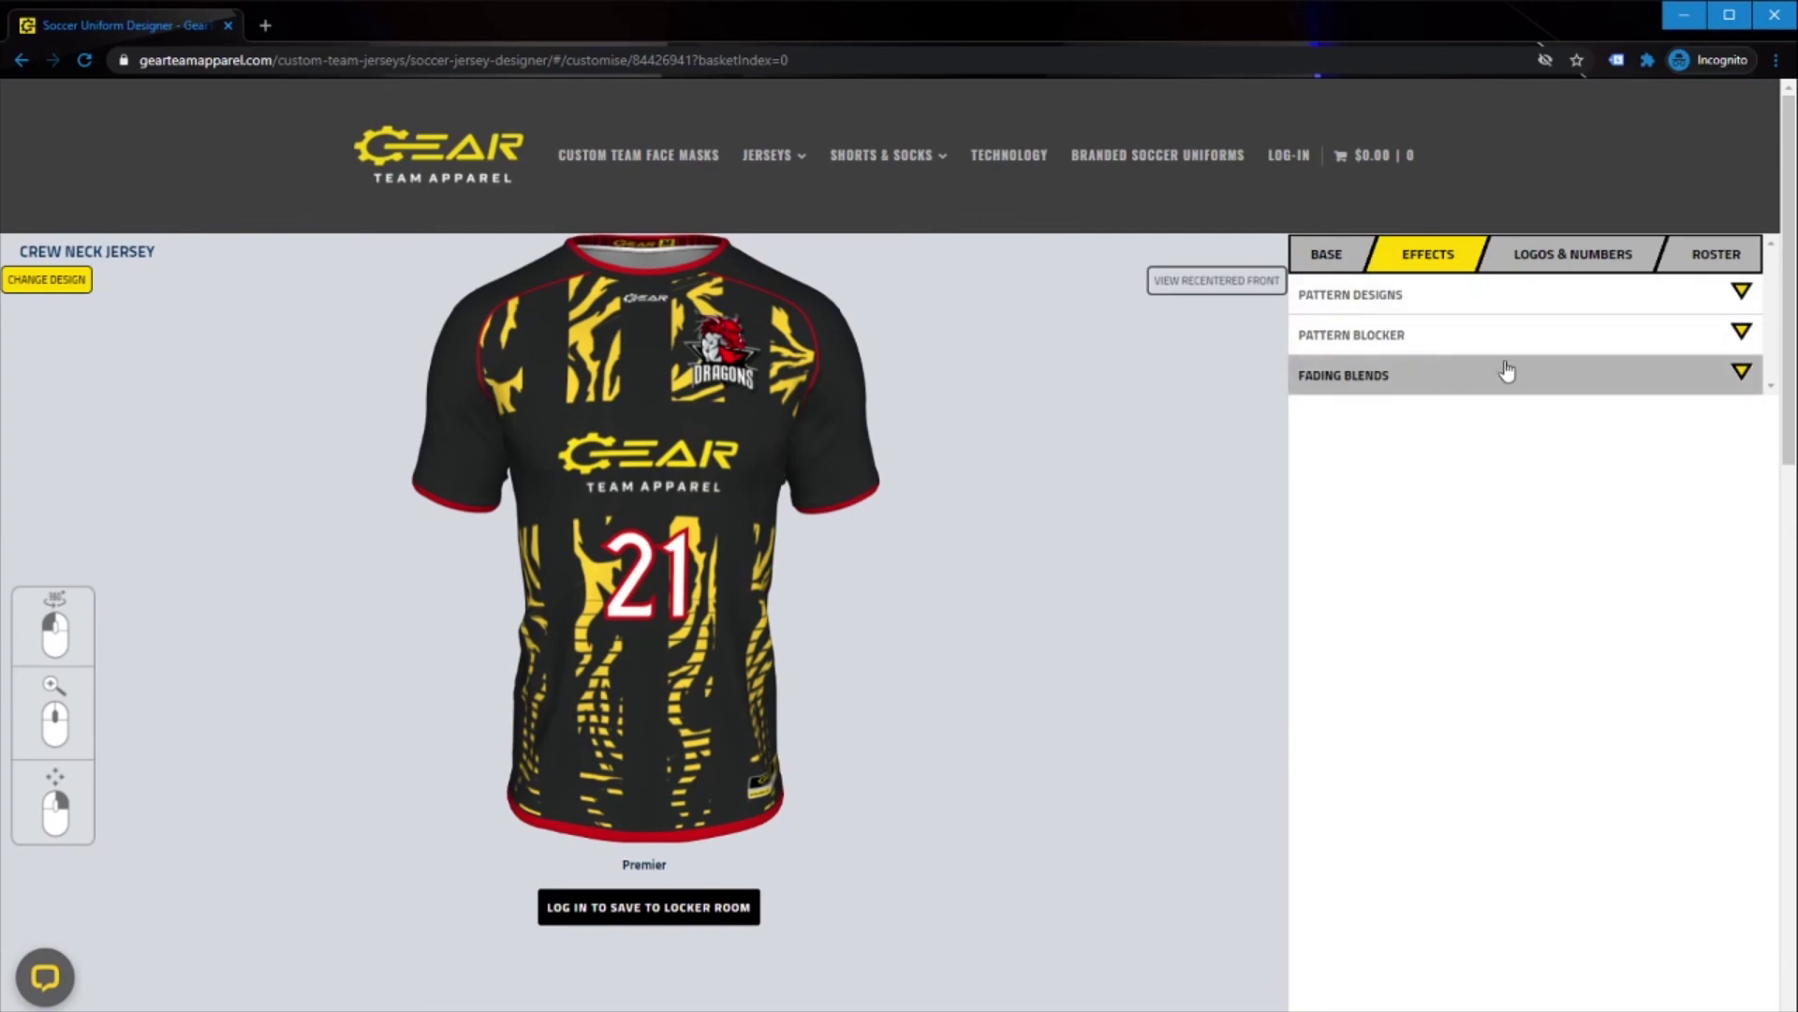
click(1571, 267)
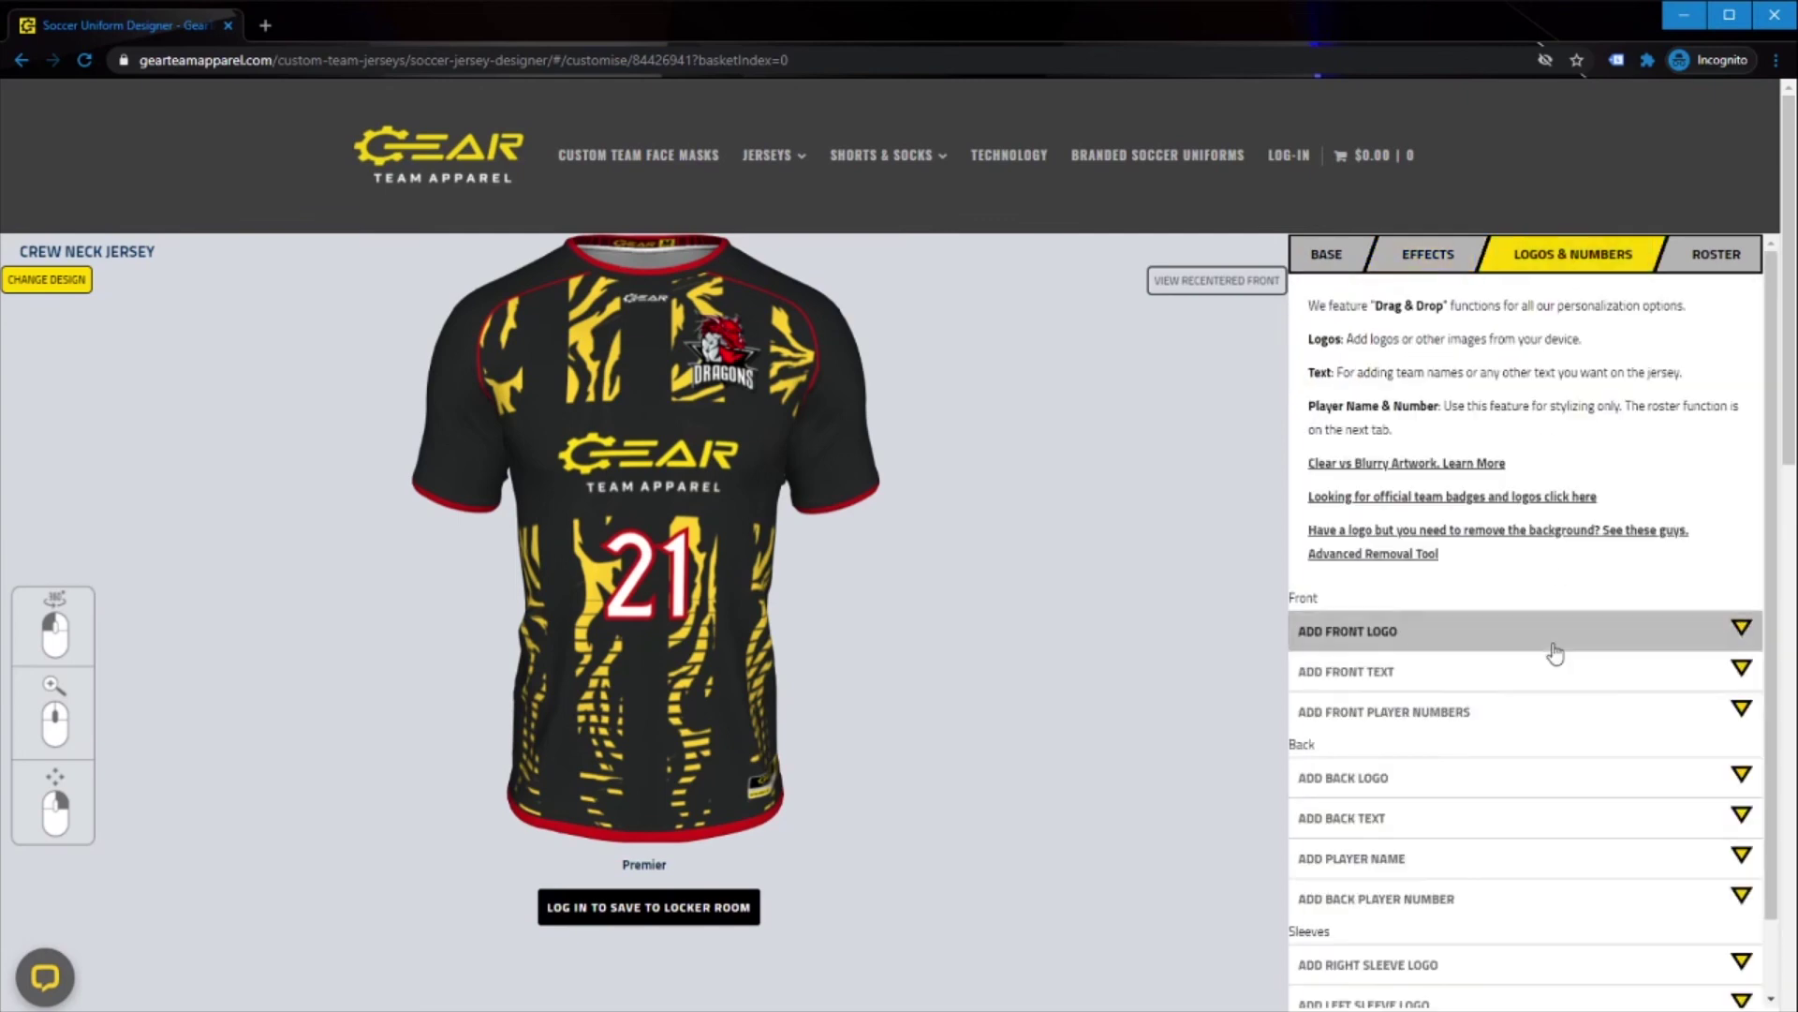
scroll(1505, 721, down, 1)
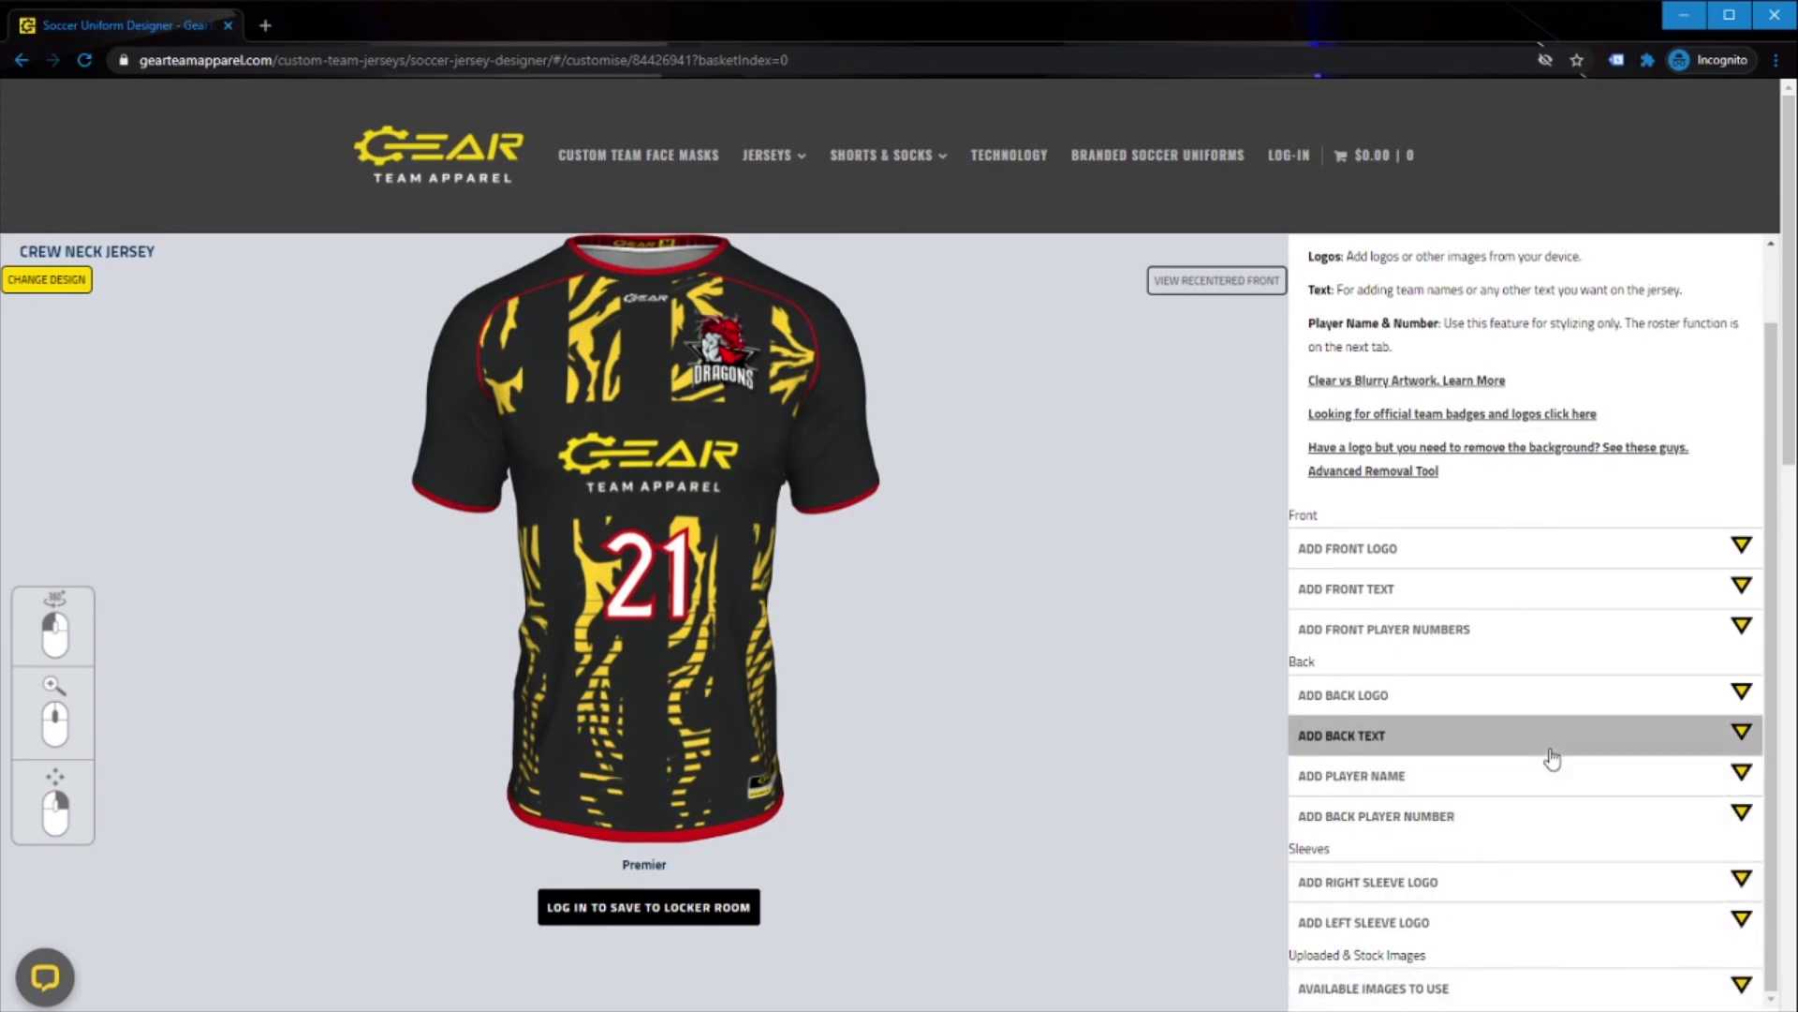
scroll(1554, 412, up, 1)
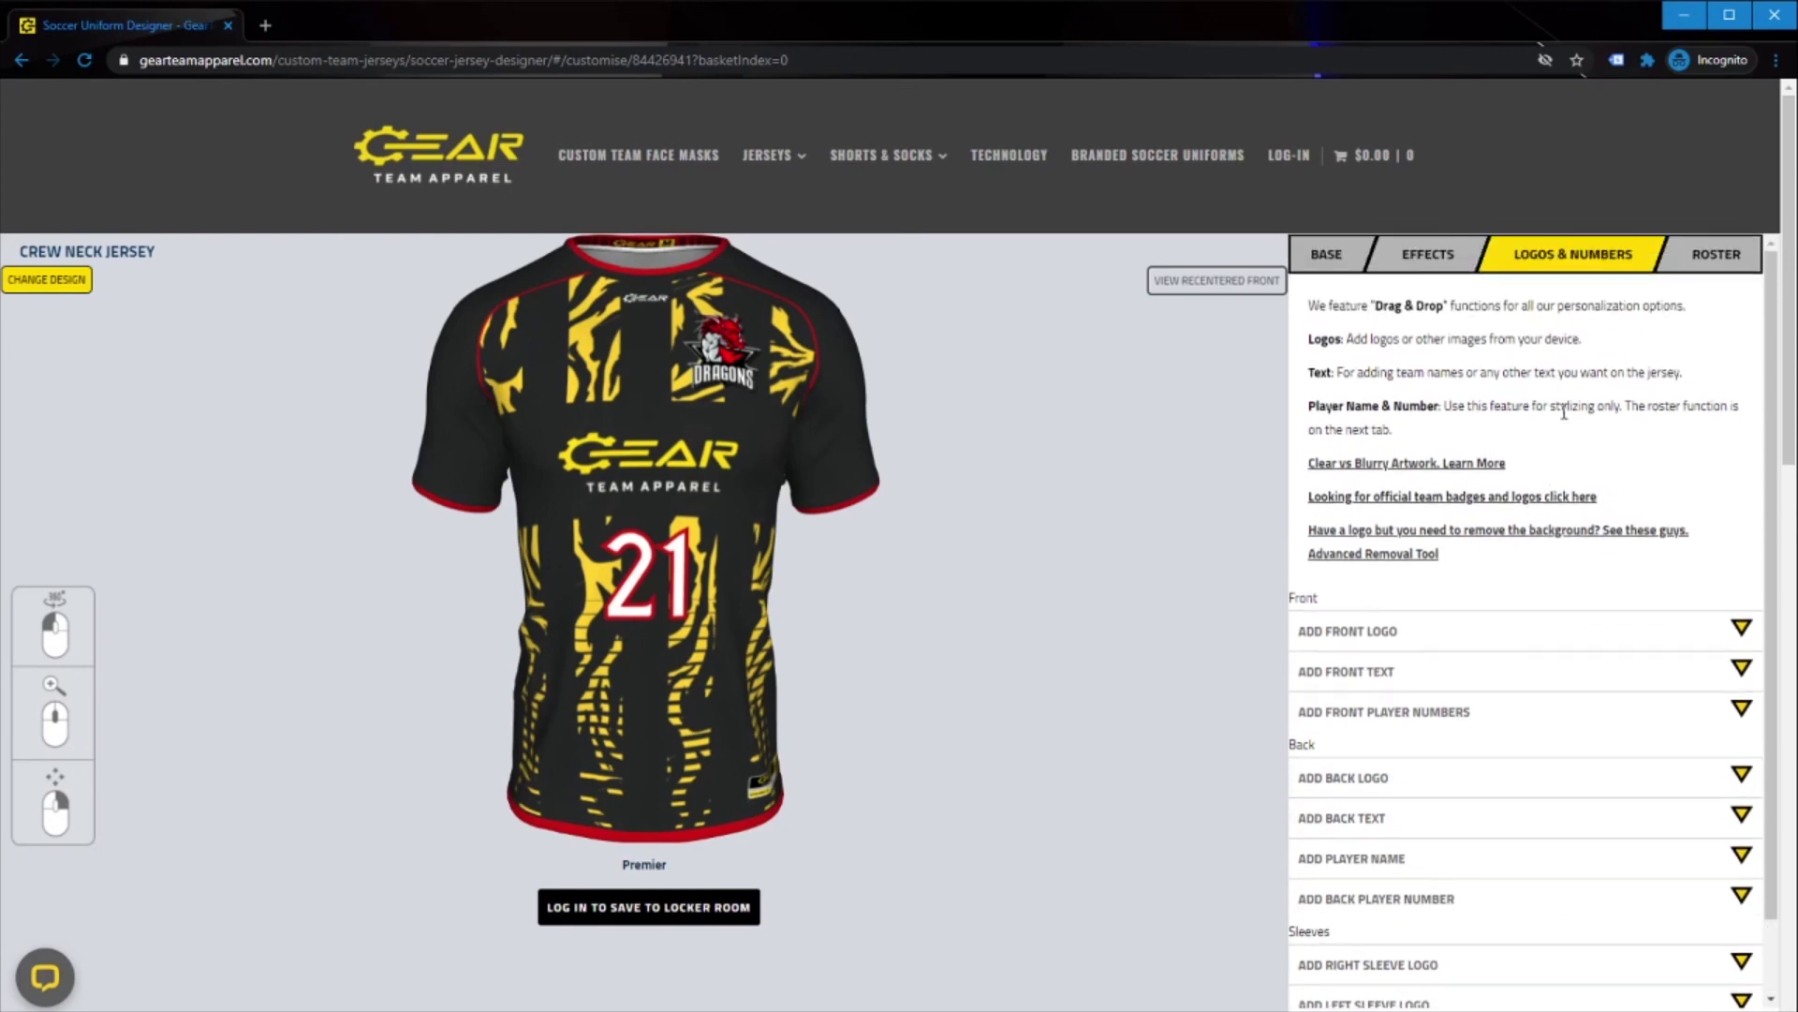
Return to the roster and start an entry in the special instructions below the player list
click(1707, 269)
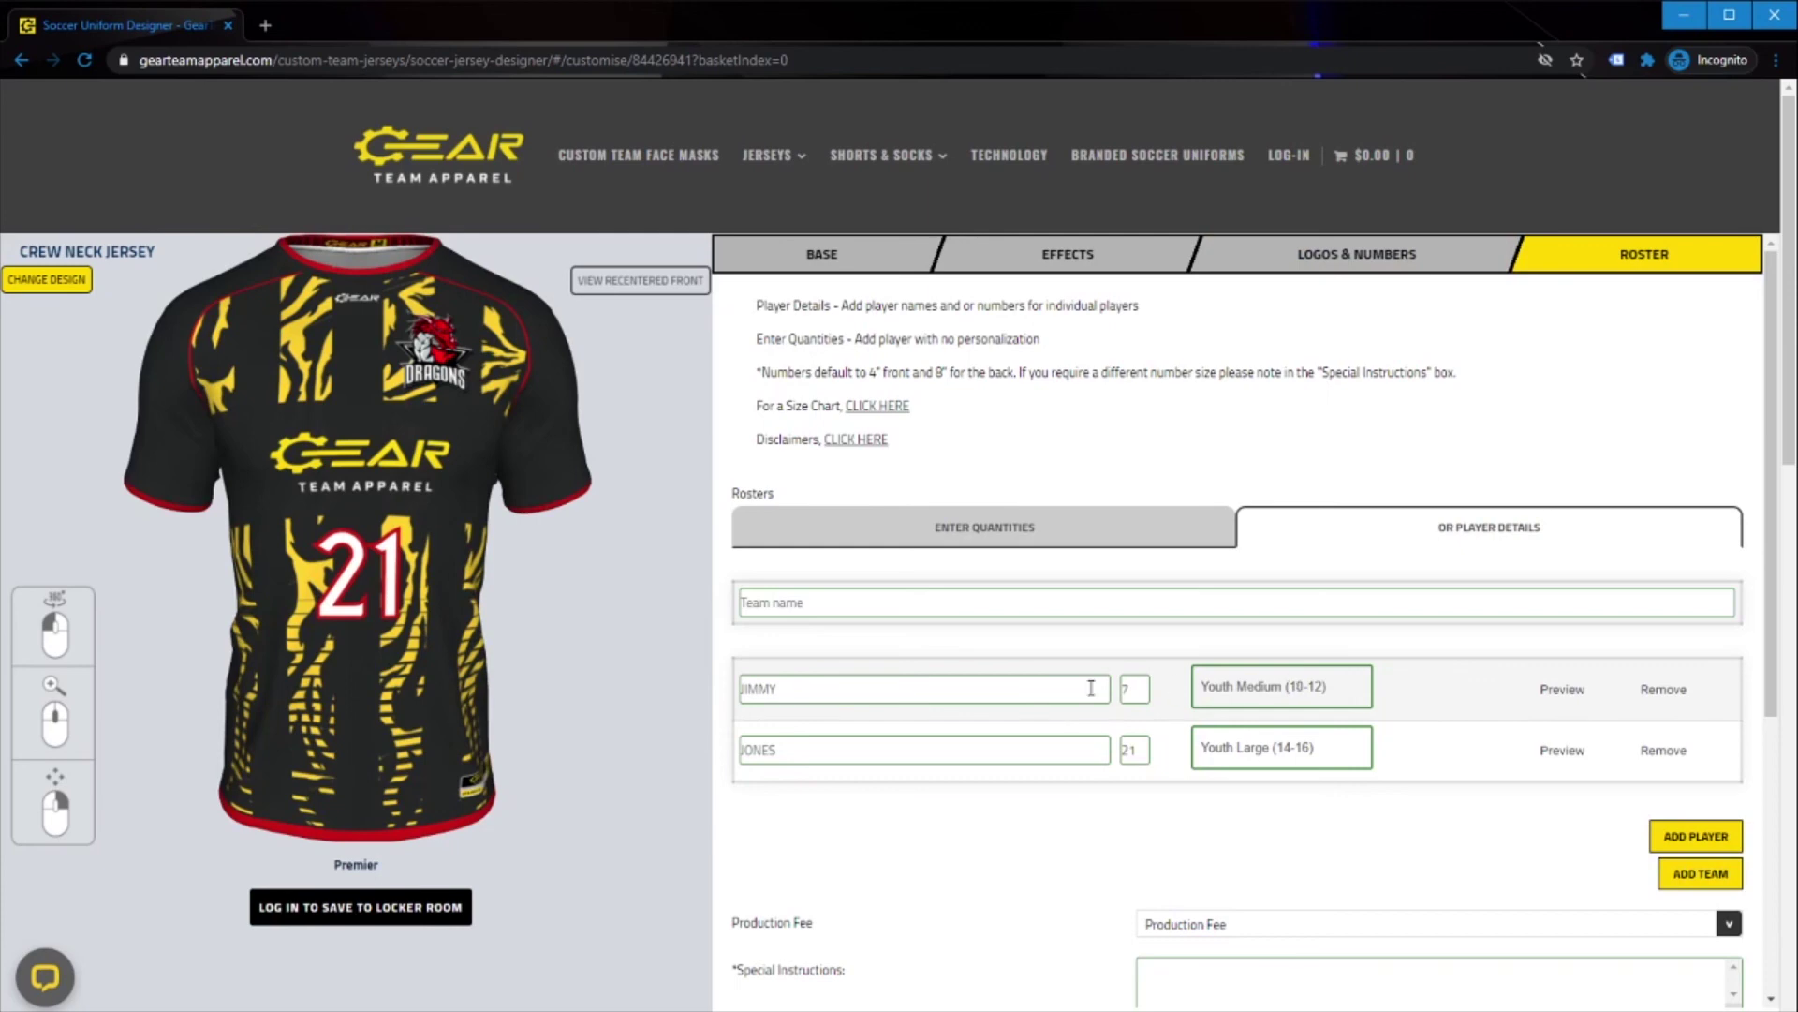
scroll(996, 747, down, 5)
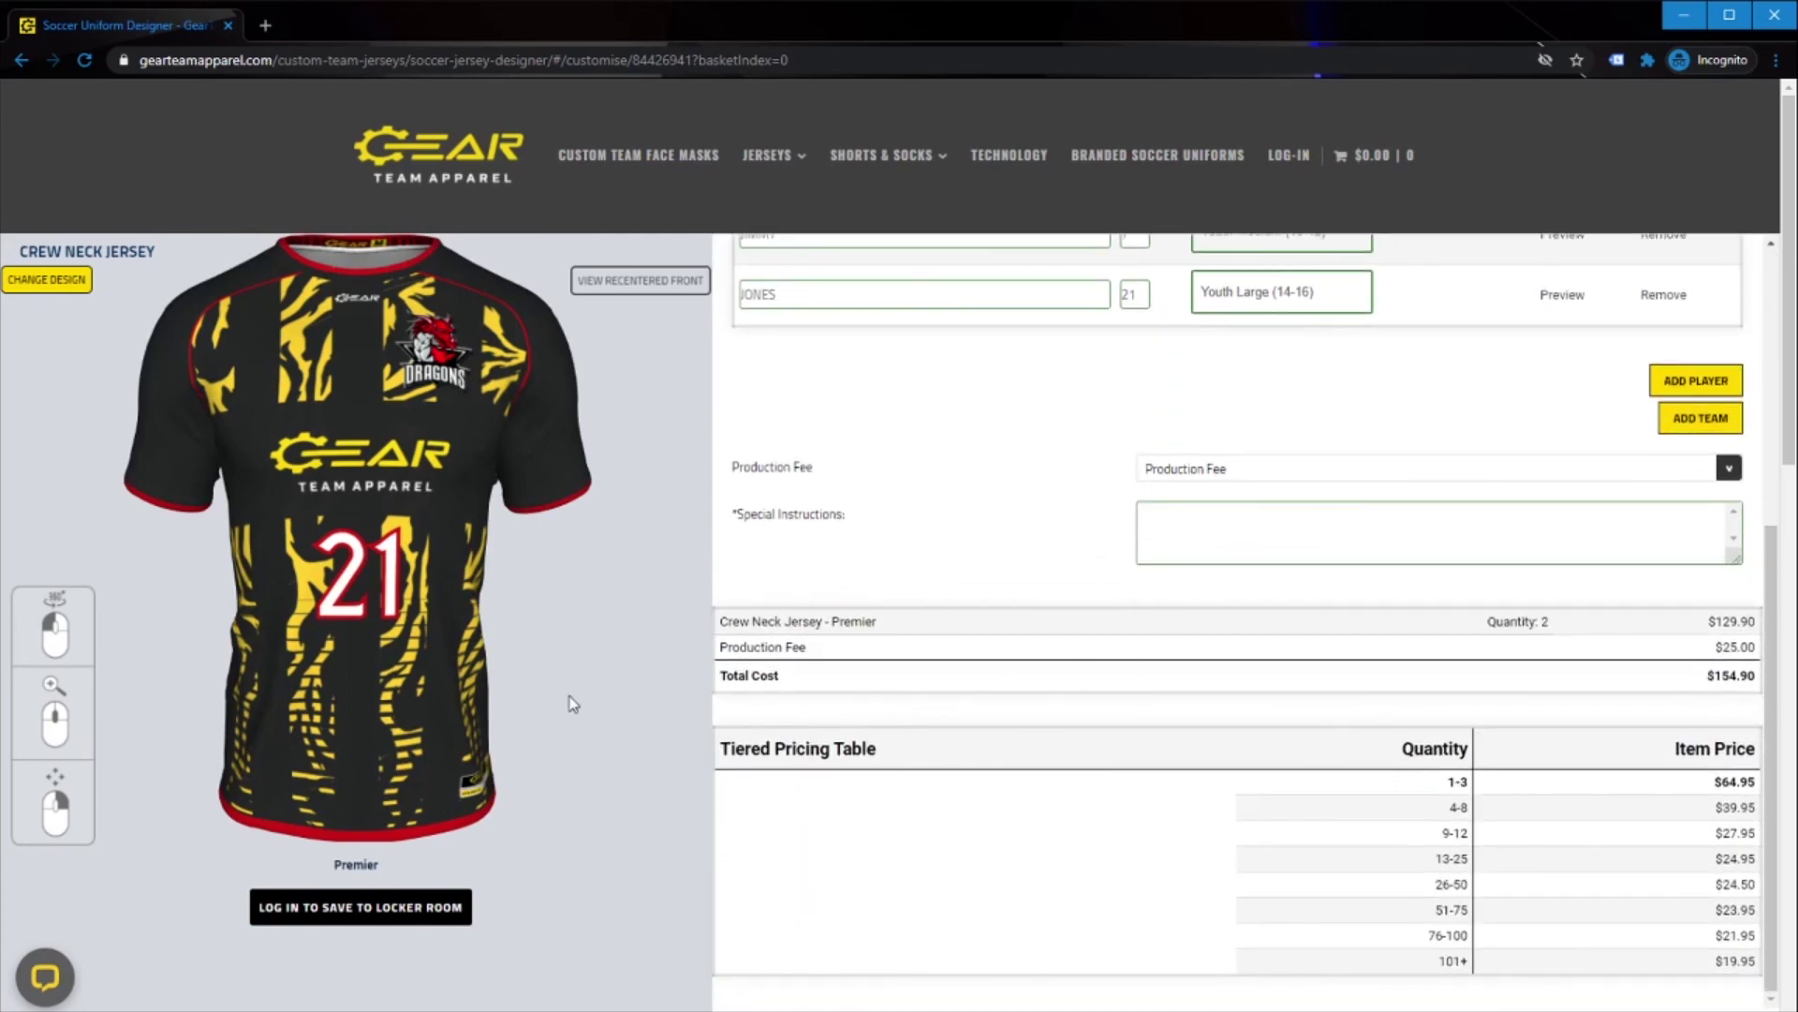
click(1179, 514)
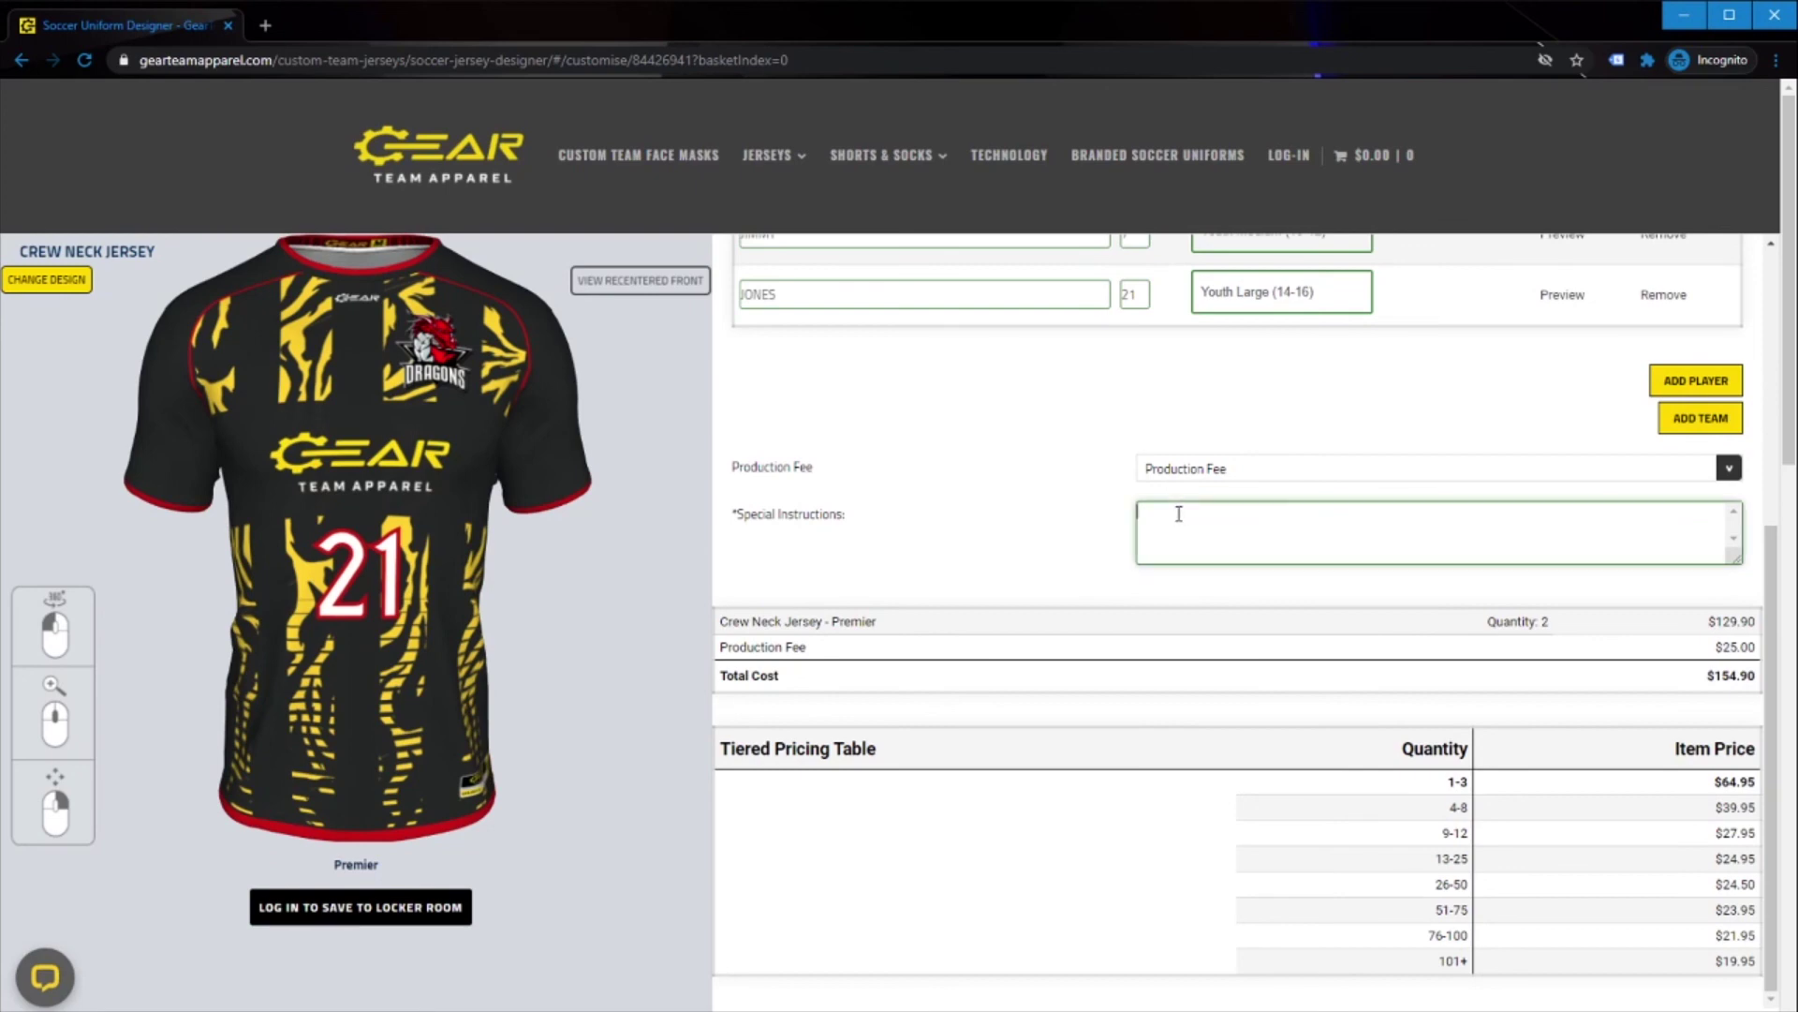